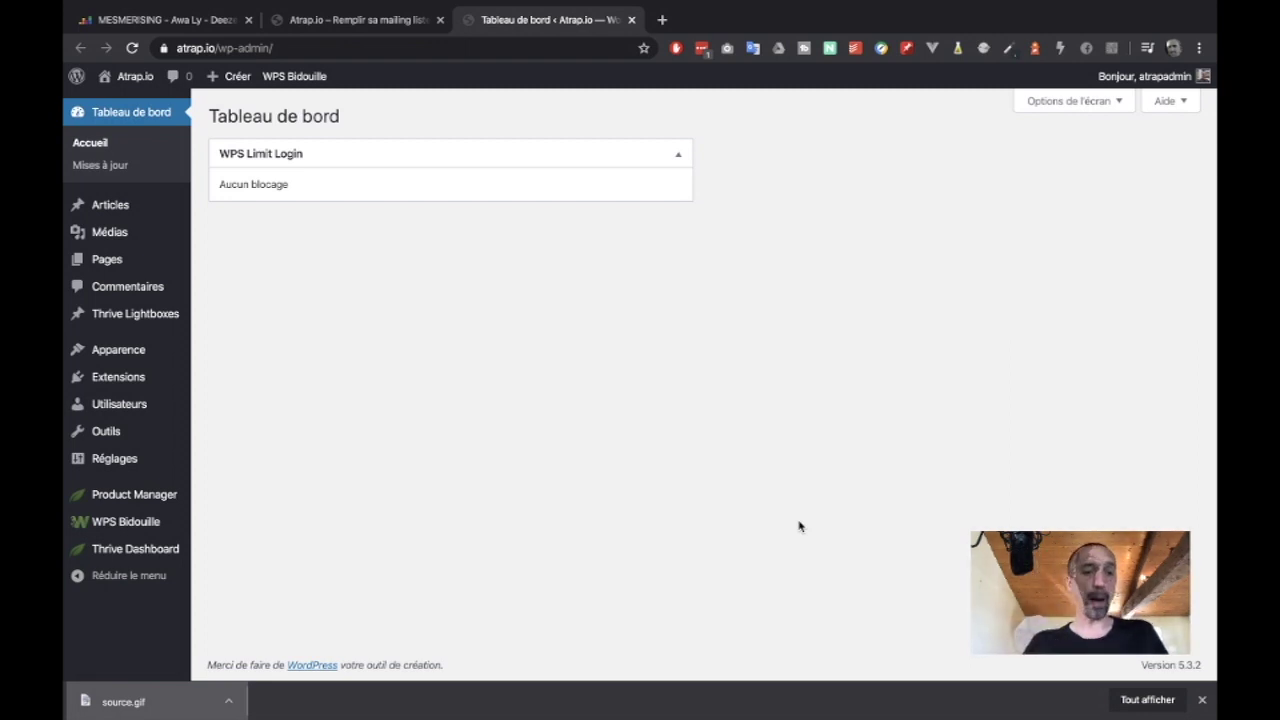
mouse_move(135, 438)
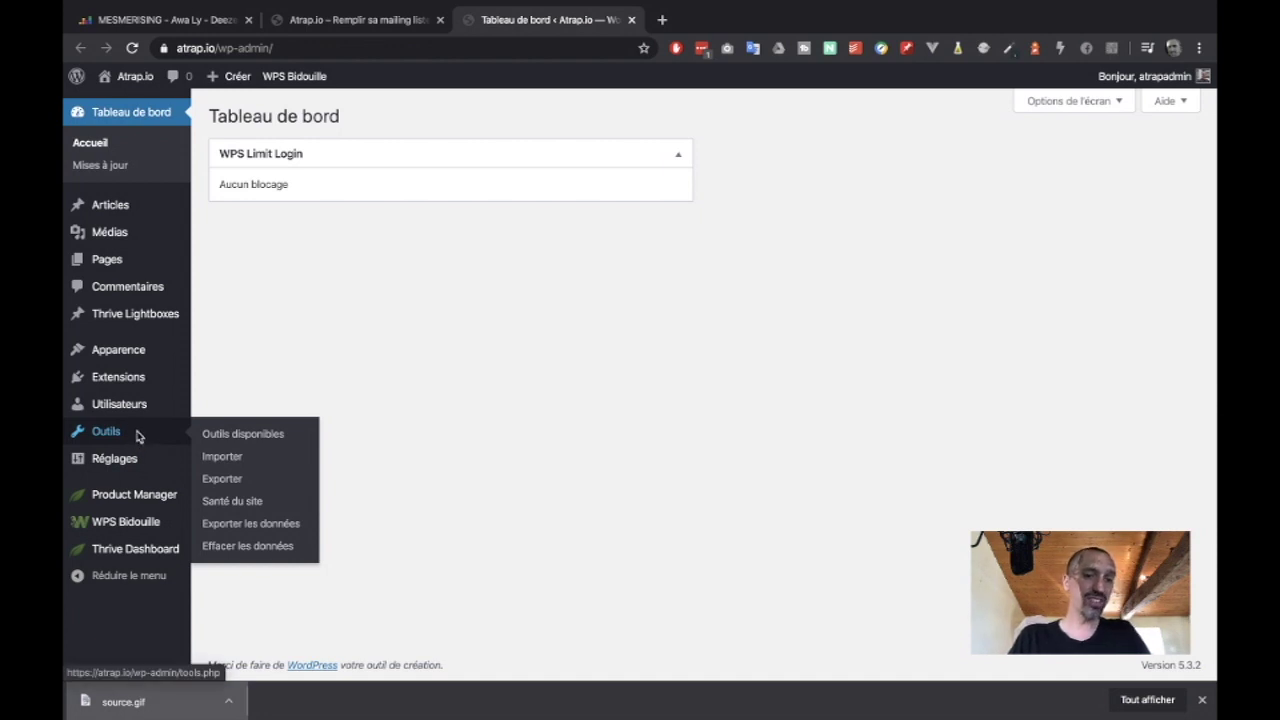
mouse_move(105, 458)
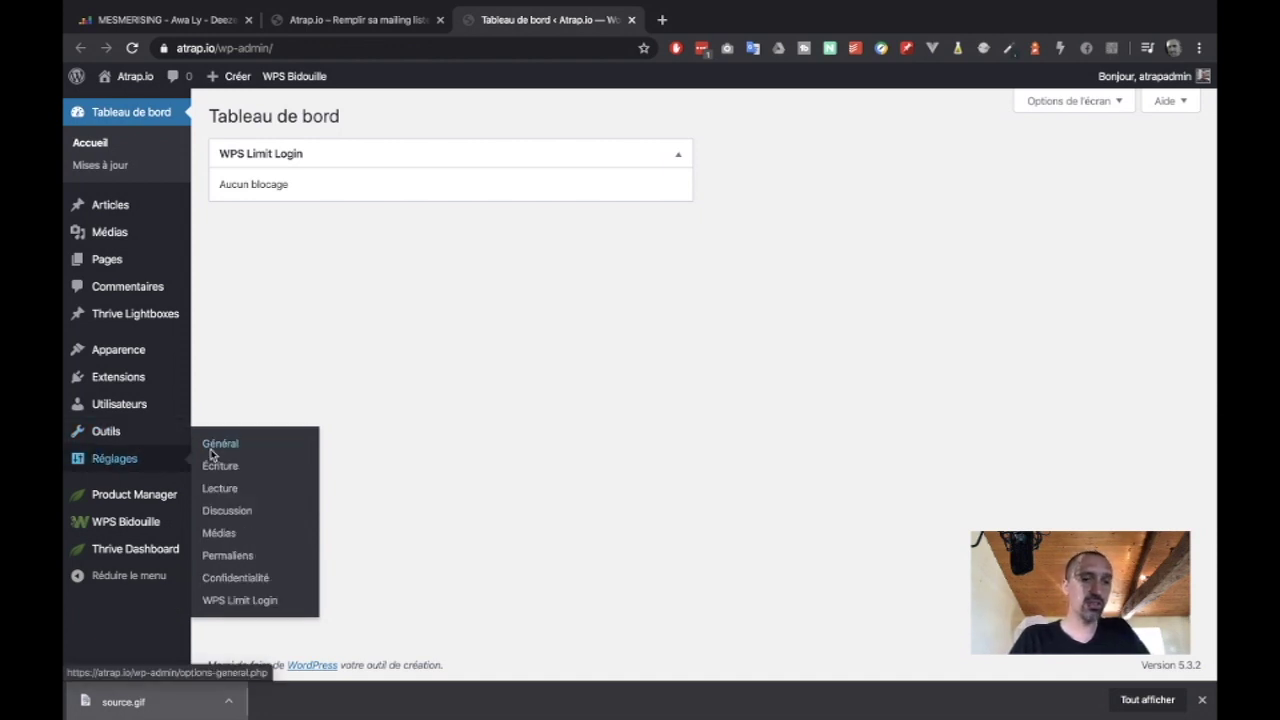
click(237, 446)
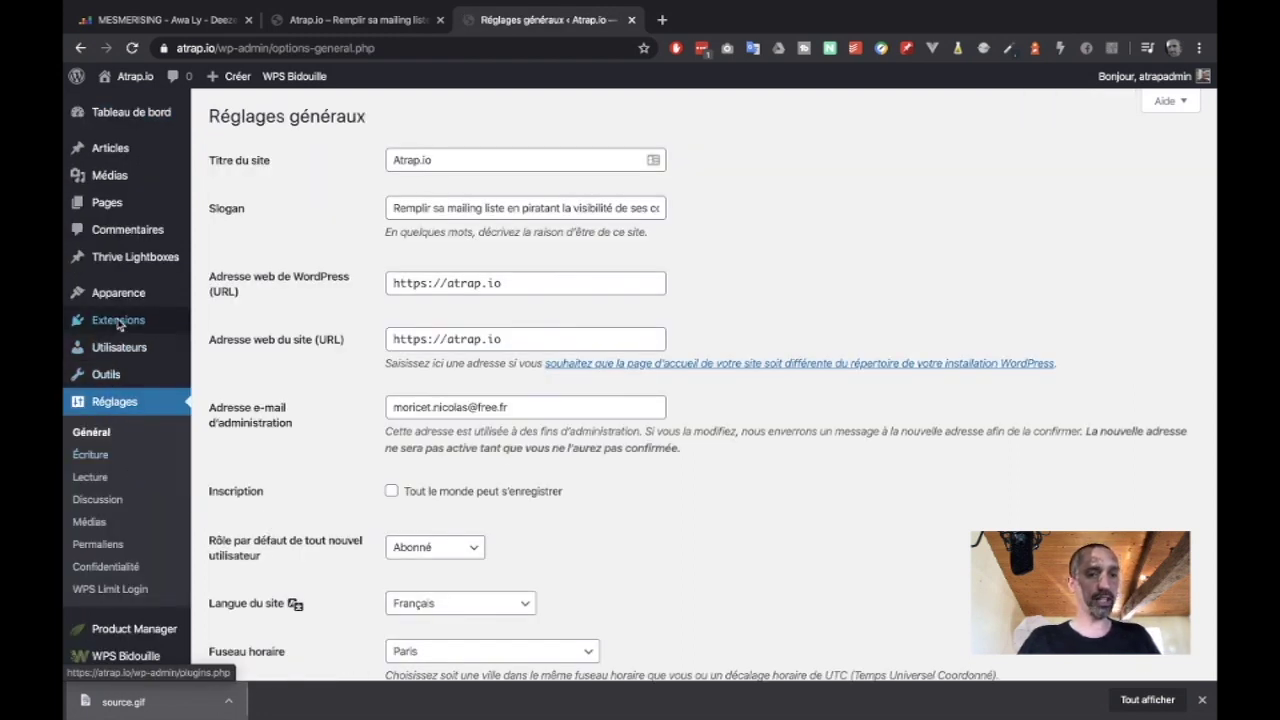
- Find Site Kit by Google by searching the new extensions for "google", and install and activate it
mouse_move(118, 323)
click(247, 326)
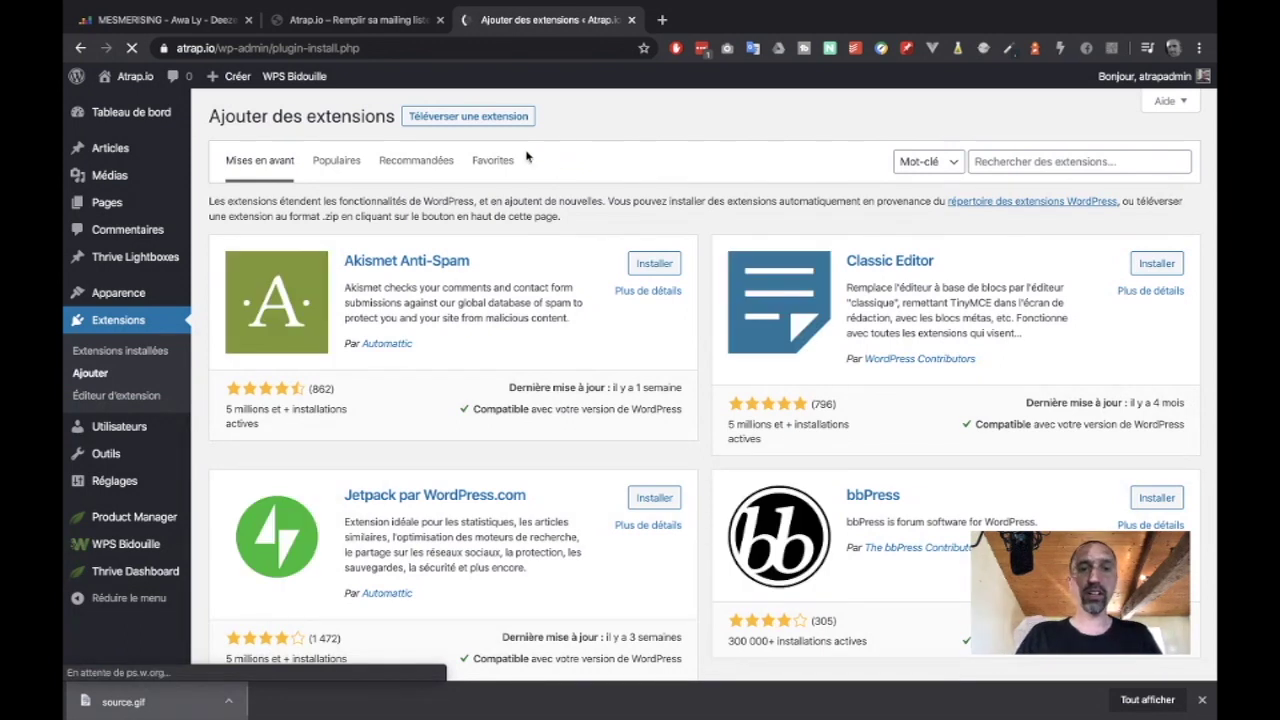
click(990, 161)
text(google)
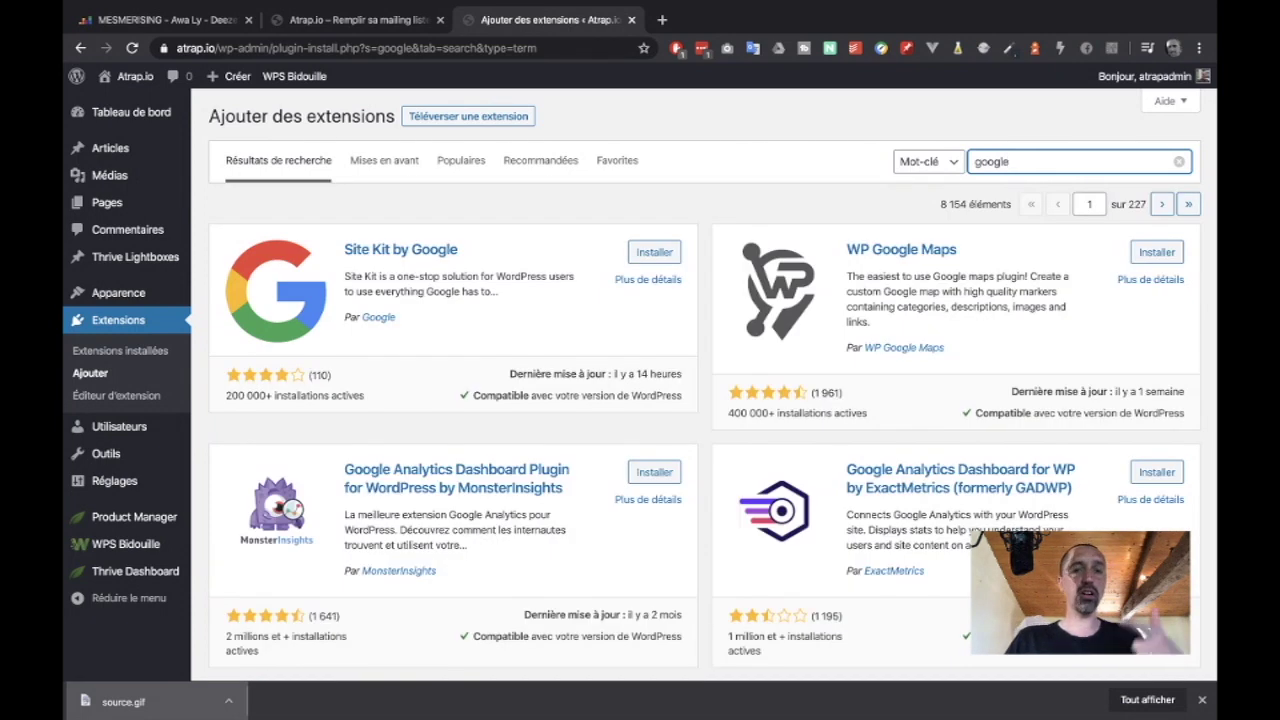
click(654, 253)
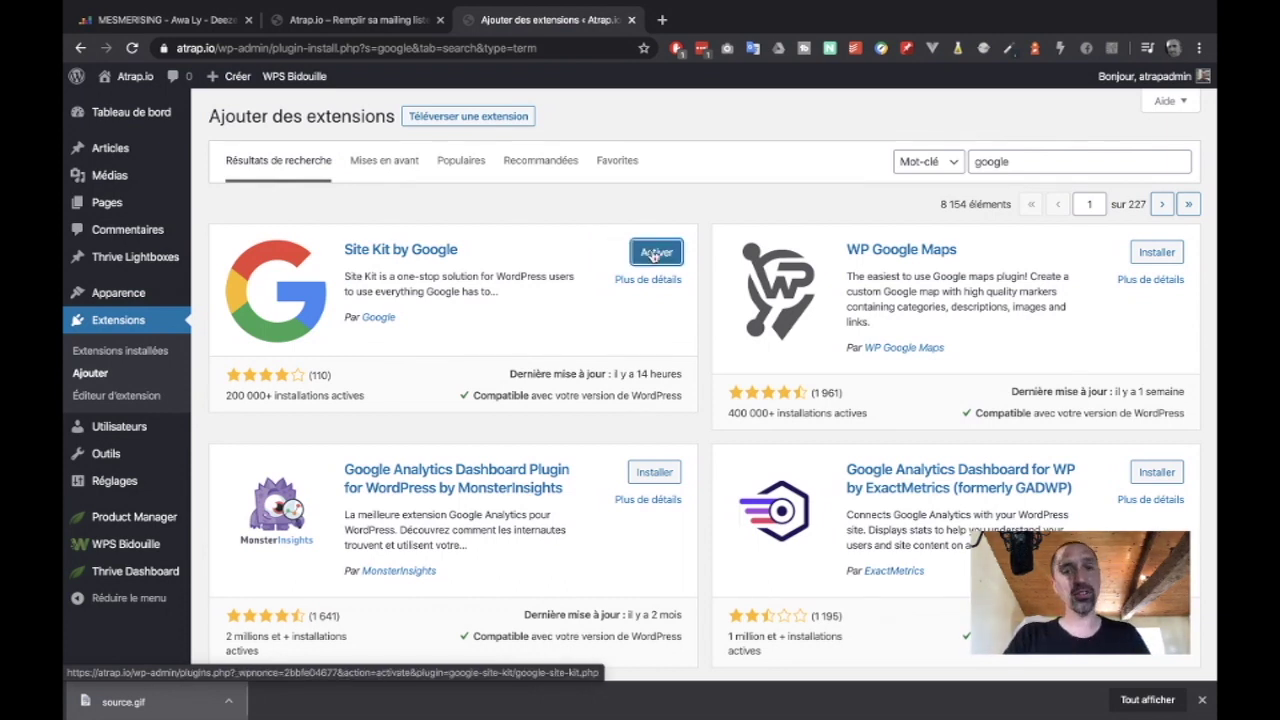
click(655, 253)
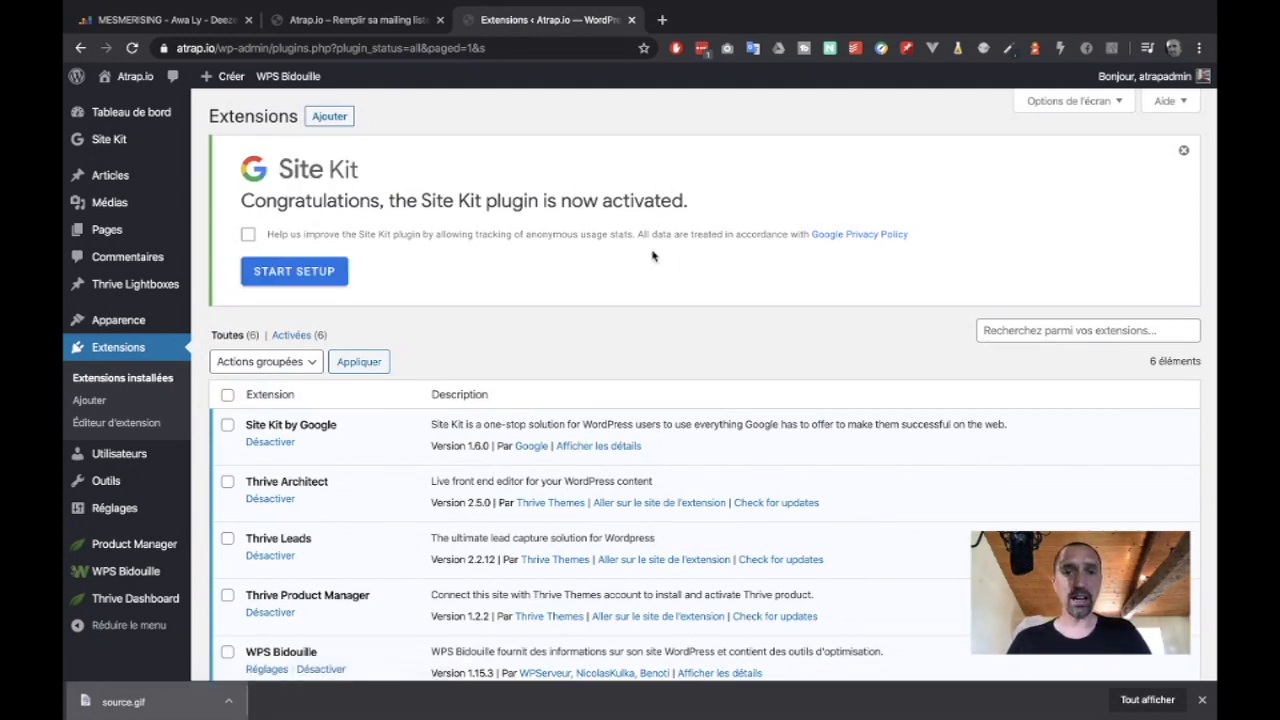
- Open Google Analytics in a new browser tab
click(662, 20)
text(ana)
key(Return)
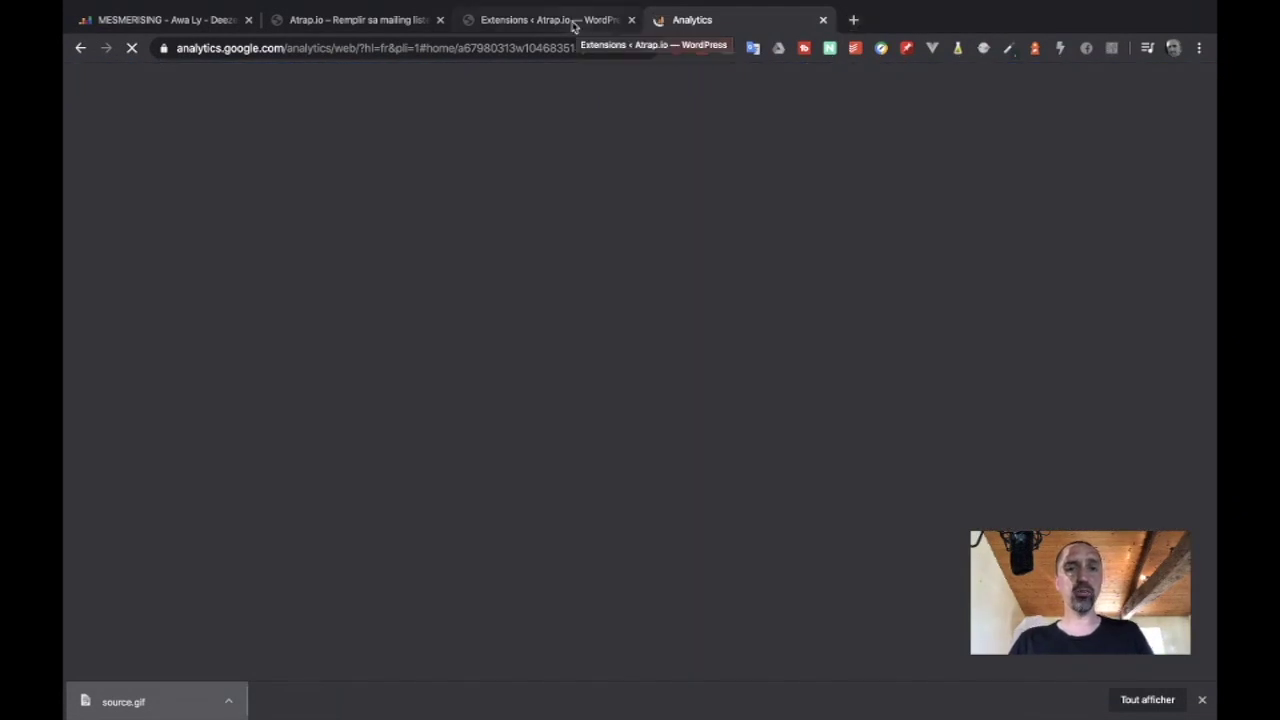
- Start the Site Kit setup from WordPress and sign in with the first listed Google account
click(572, 22)
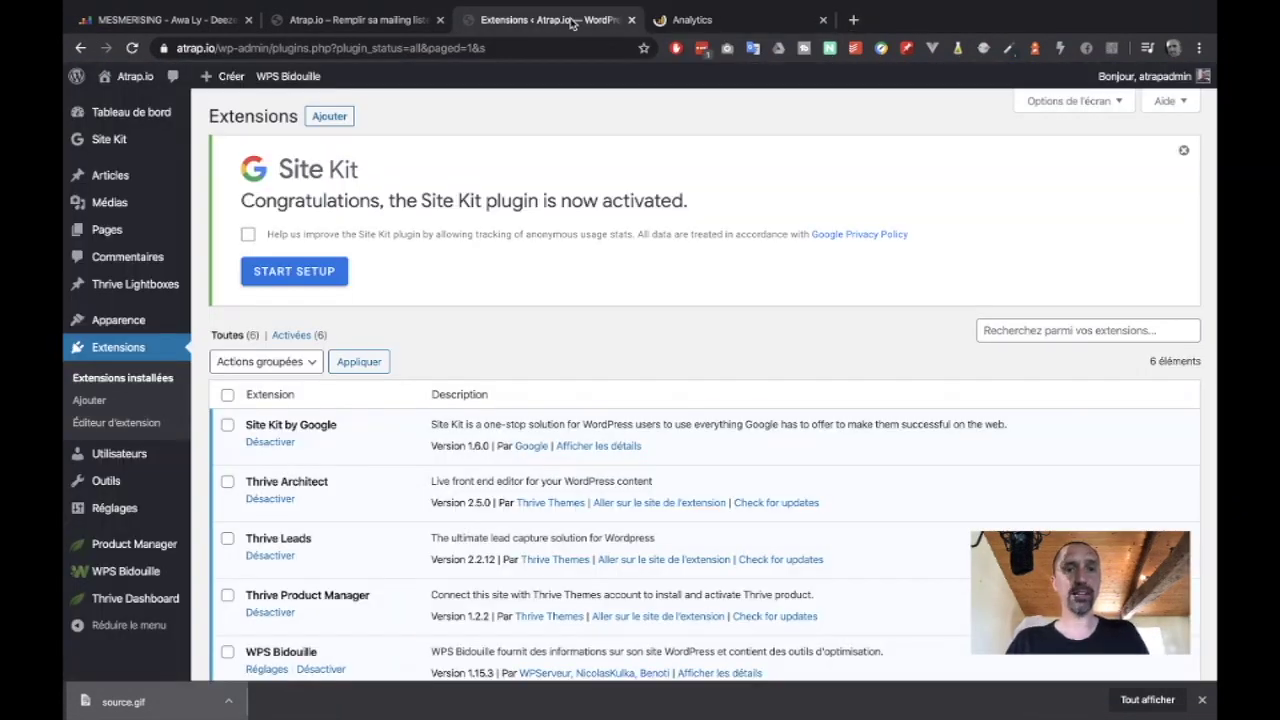
click(300, 274)
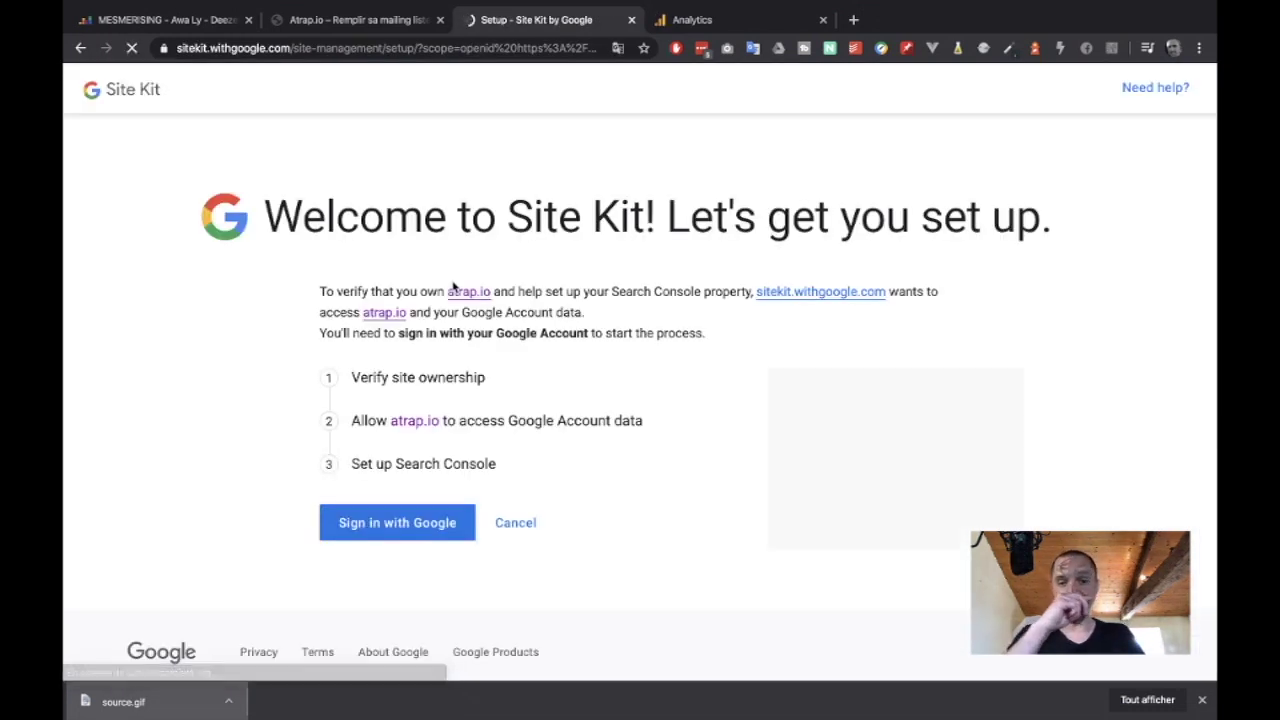
click(411, 522)
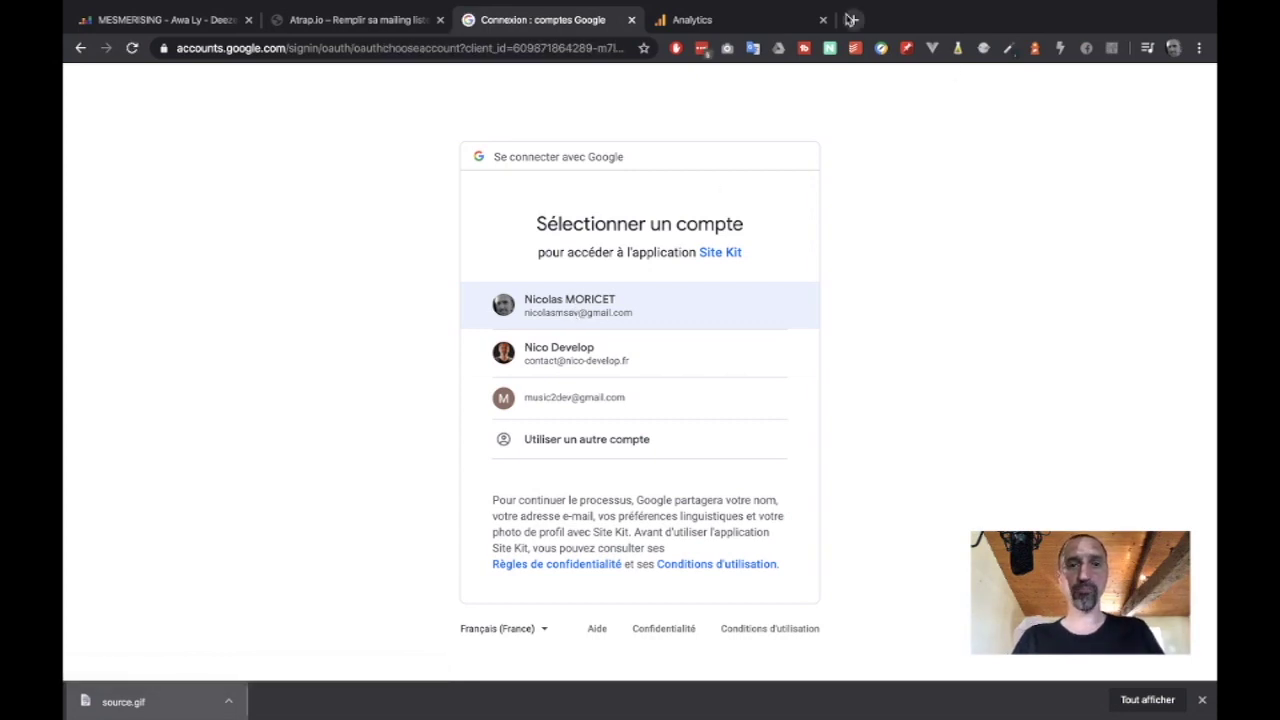
click(537, 308)
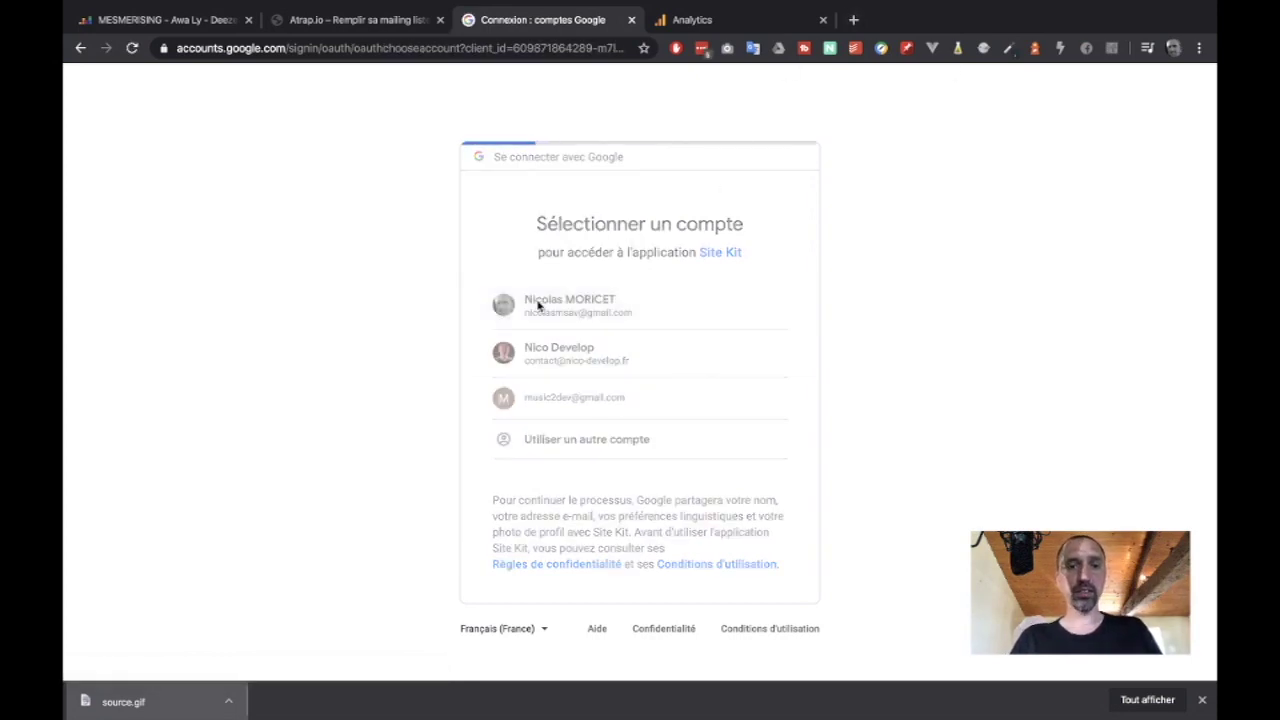
- Search Google for "google search console" in a new browser tab
click(854, 20)
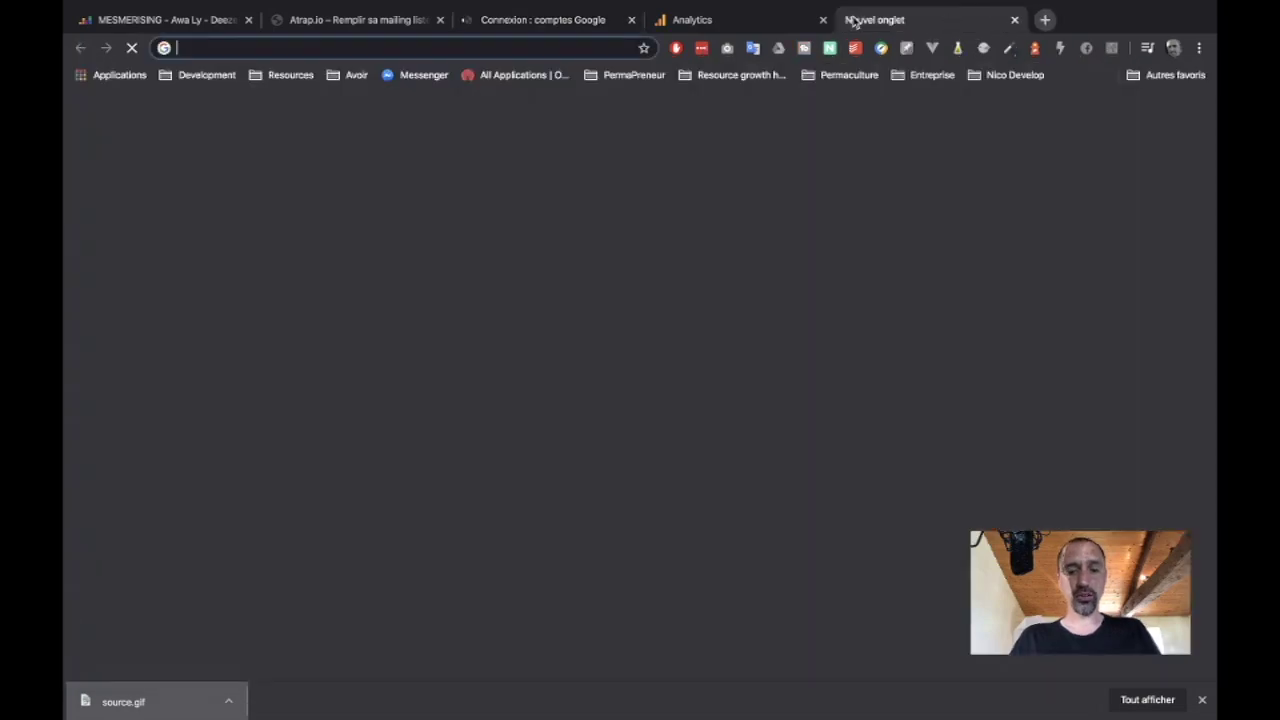
text(google )
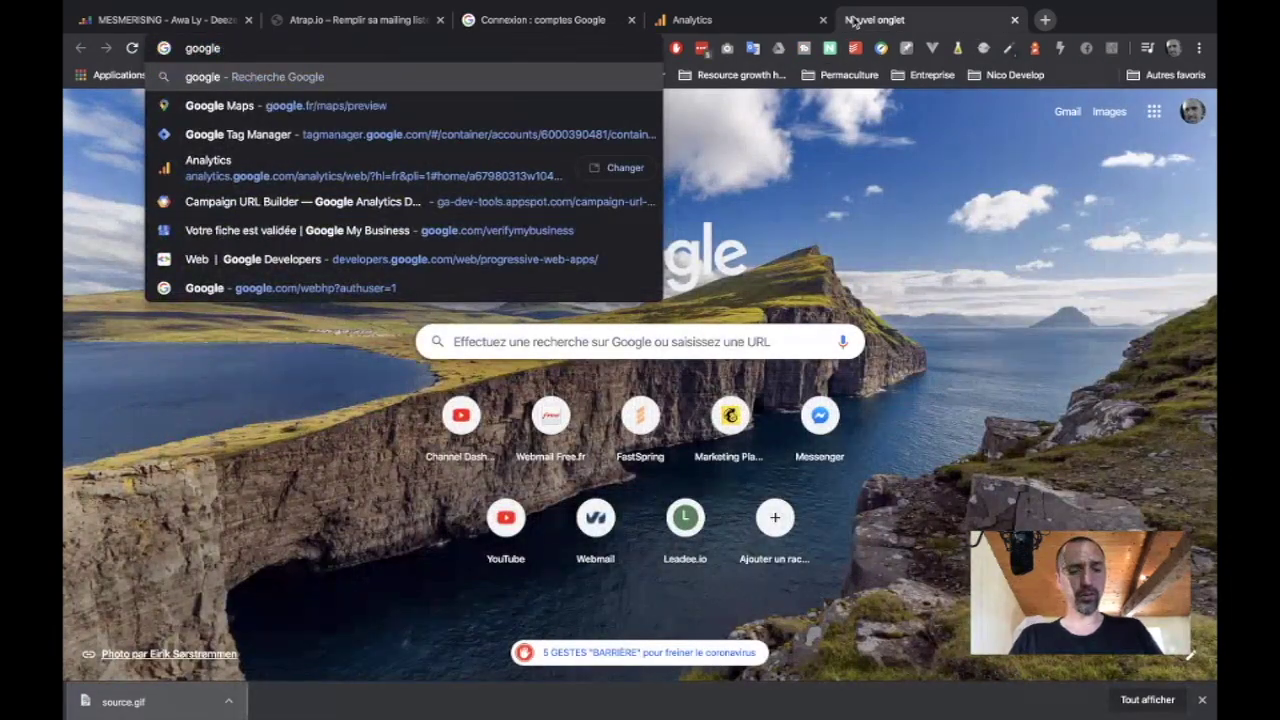
text(sear)
key(Down)
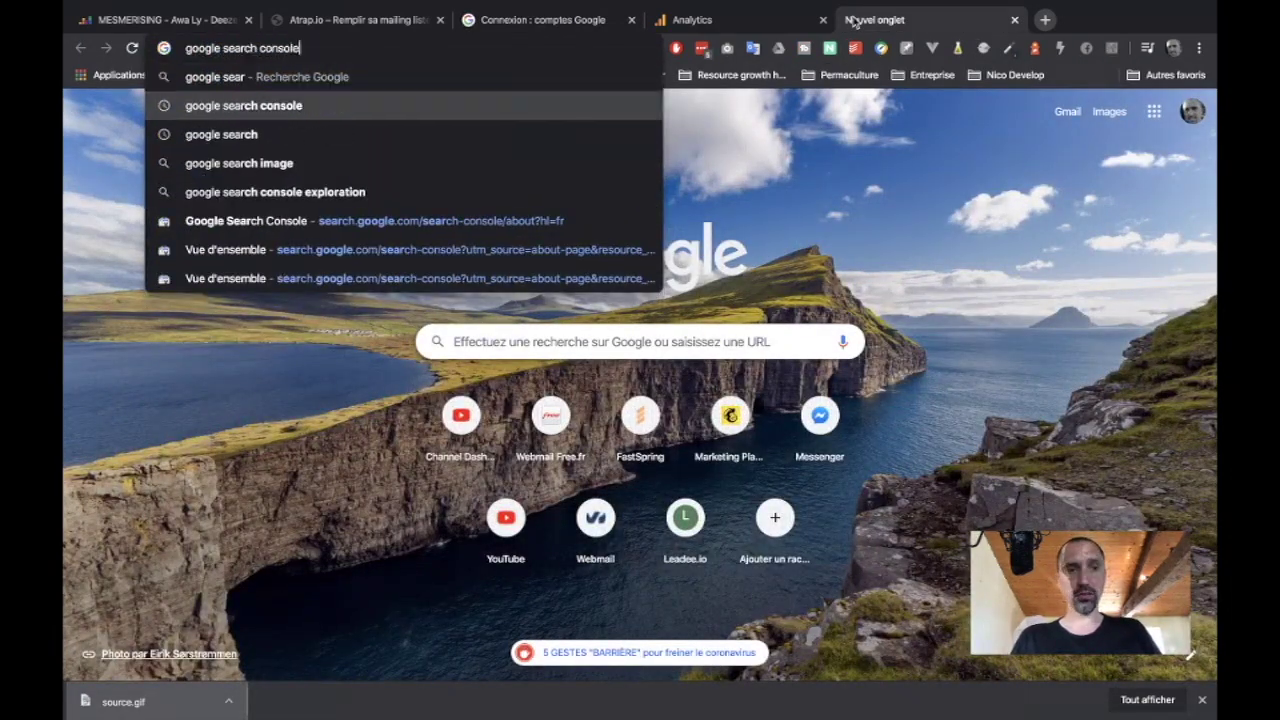
key(Return)
- Return to the Google sign-in page and confirm the access permissions for Site Kit
click(558, 18)
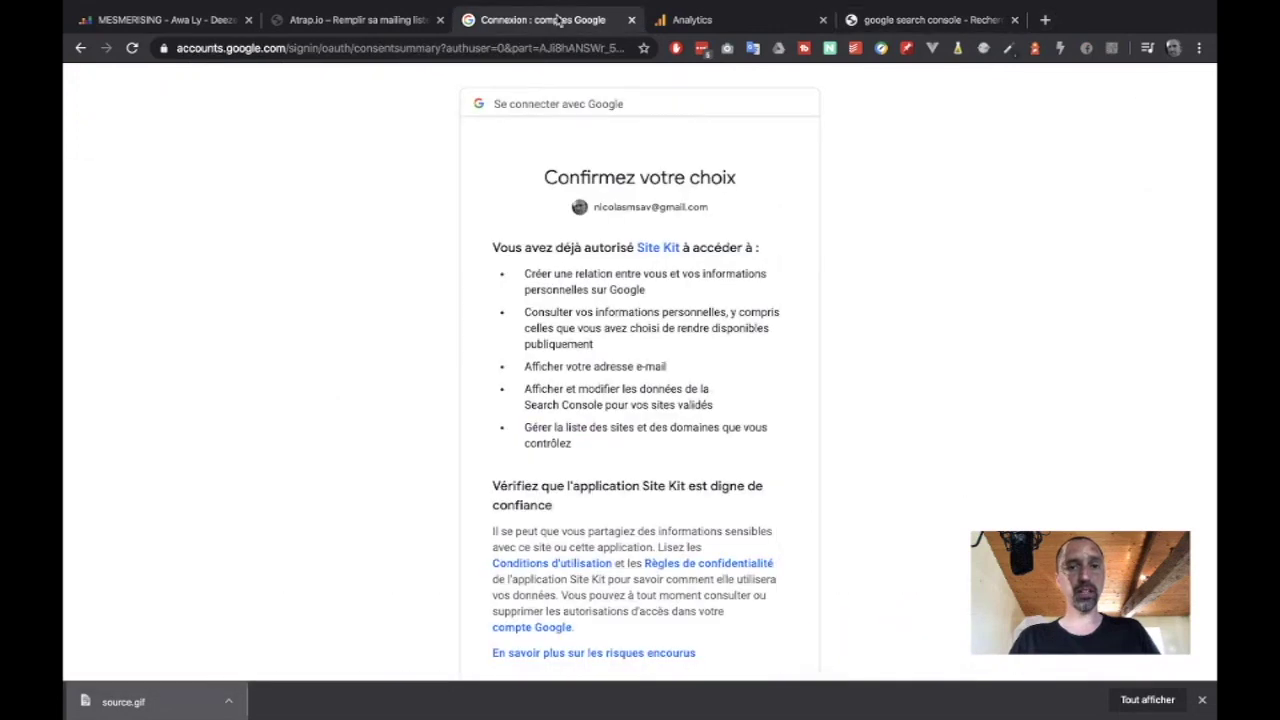
scroll(700, 500, down, 3)
click(749, 566)
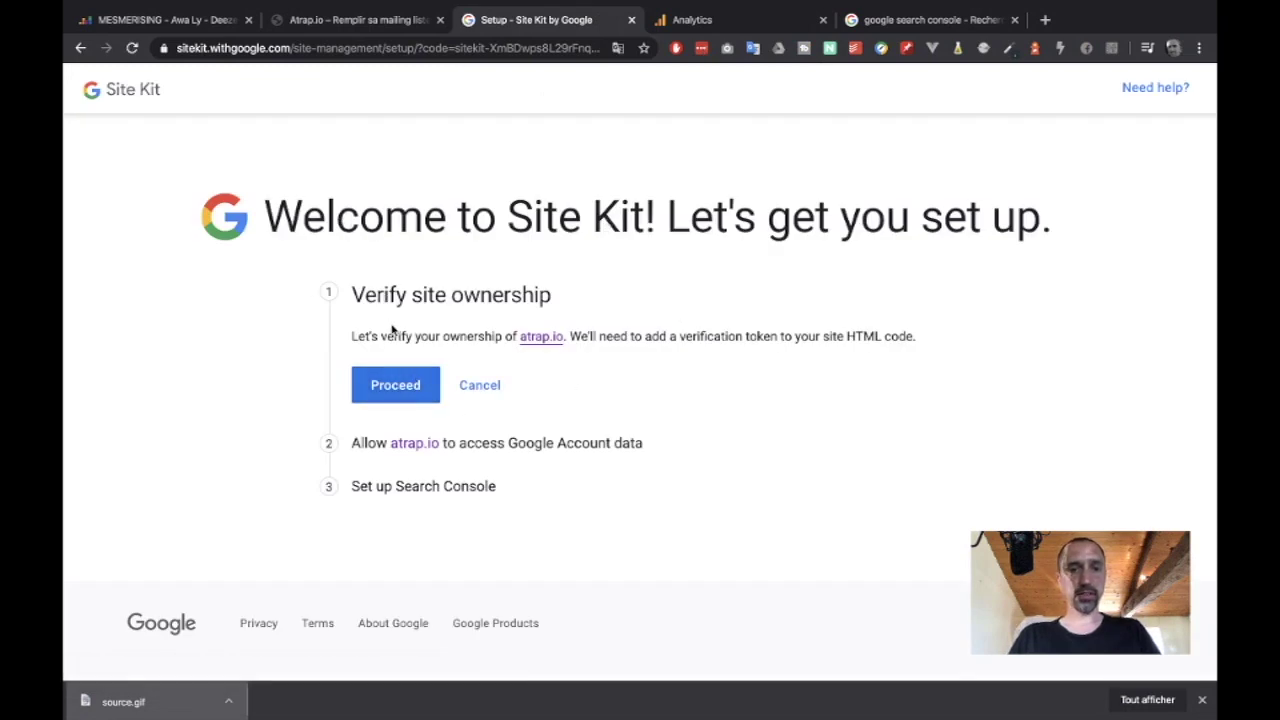
- Complete the Site Kit setup for atrap.io through ownership verification, Google Account data access and Search Console, and open its dashboard
click(397, 387)
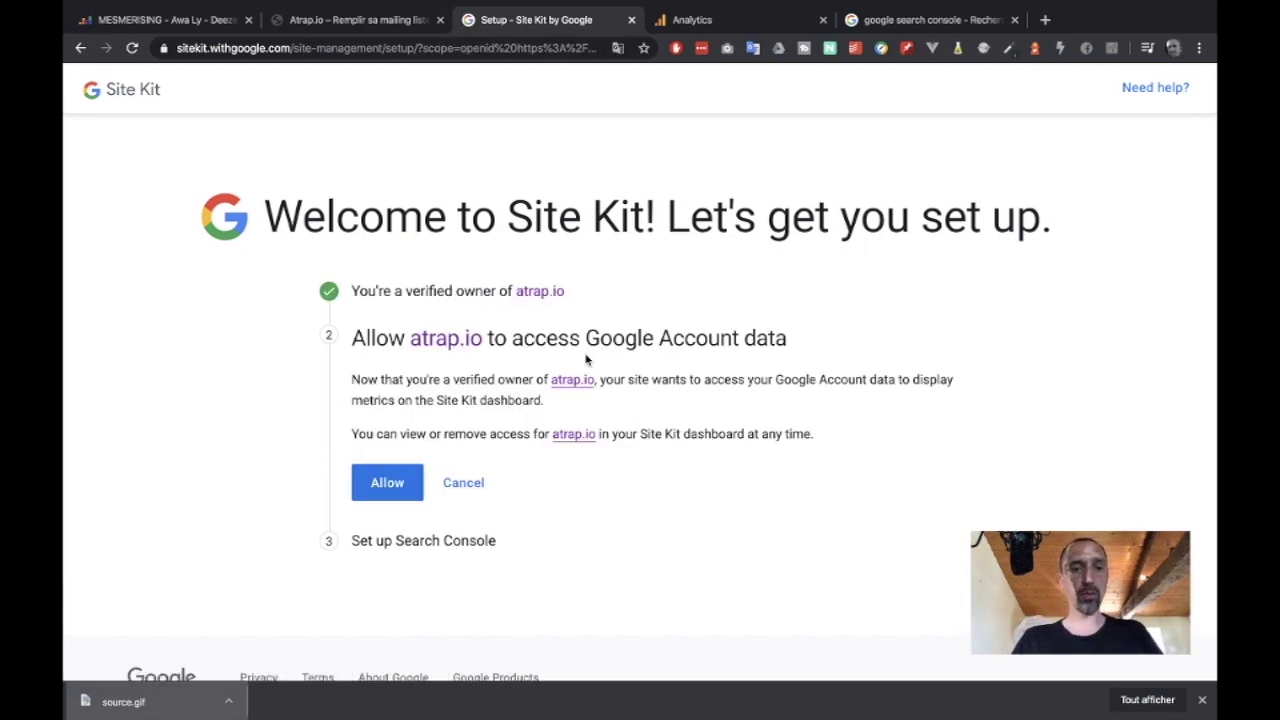
click(392, 489)
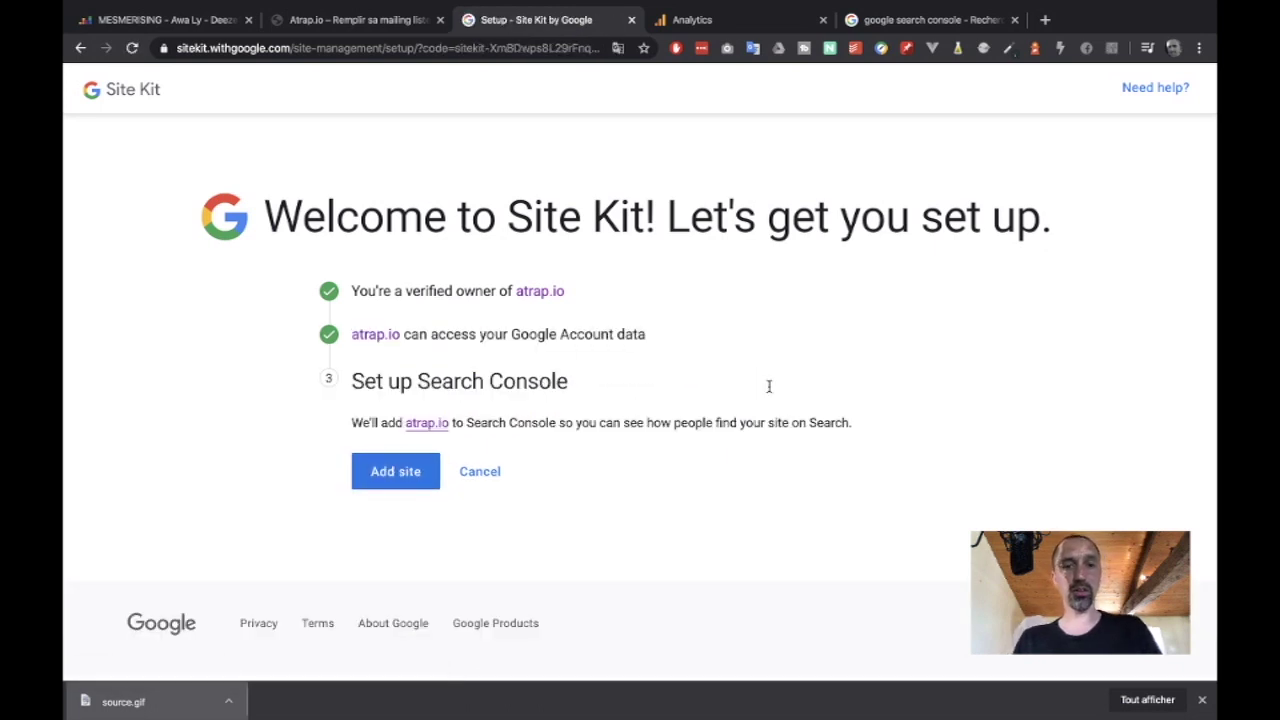
click(409, 474)
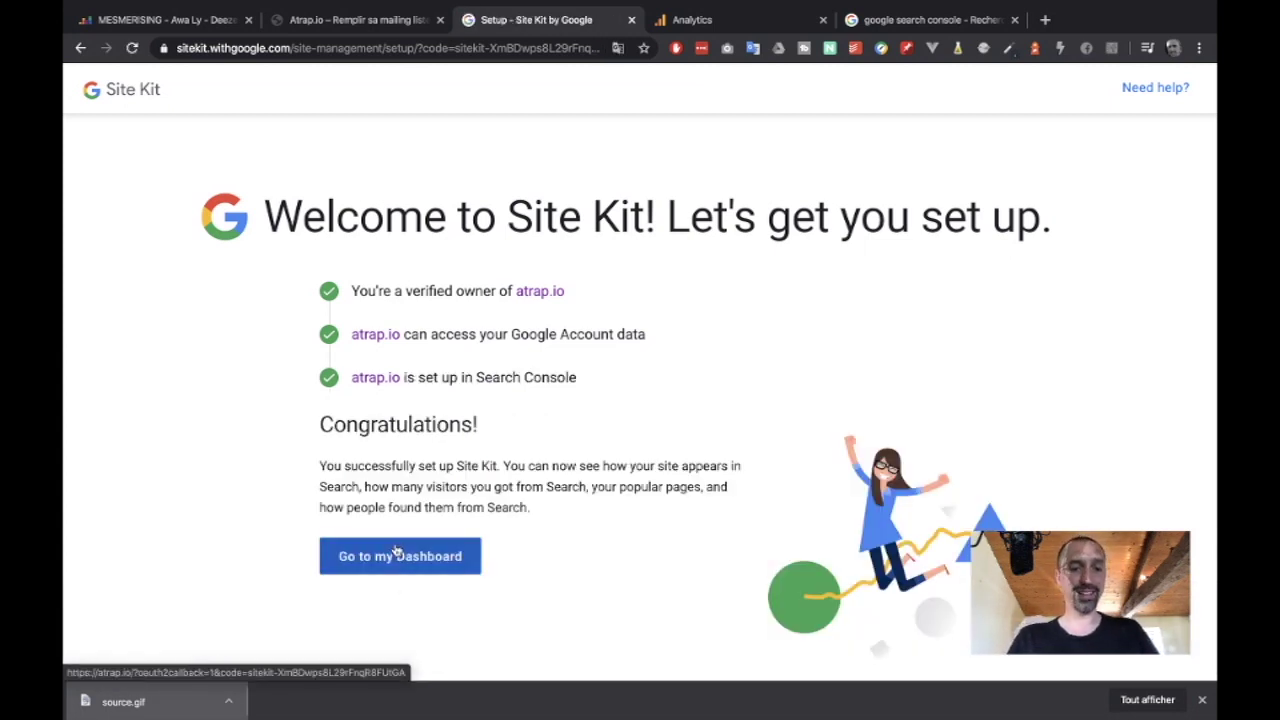
click(393, 558)
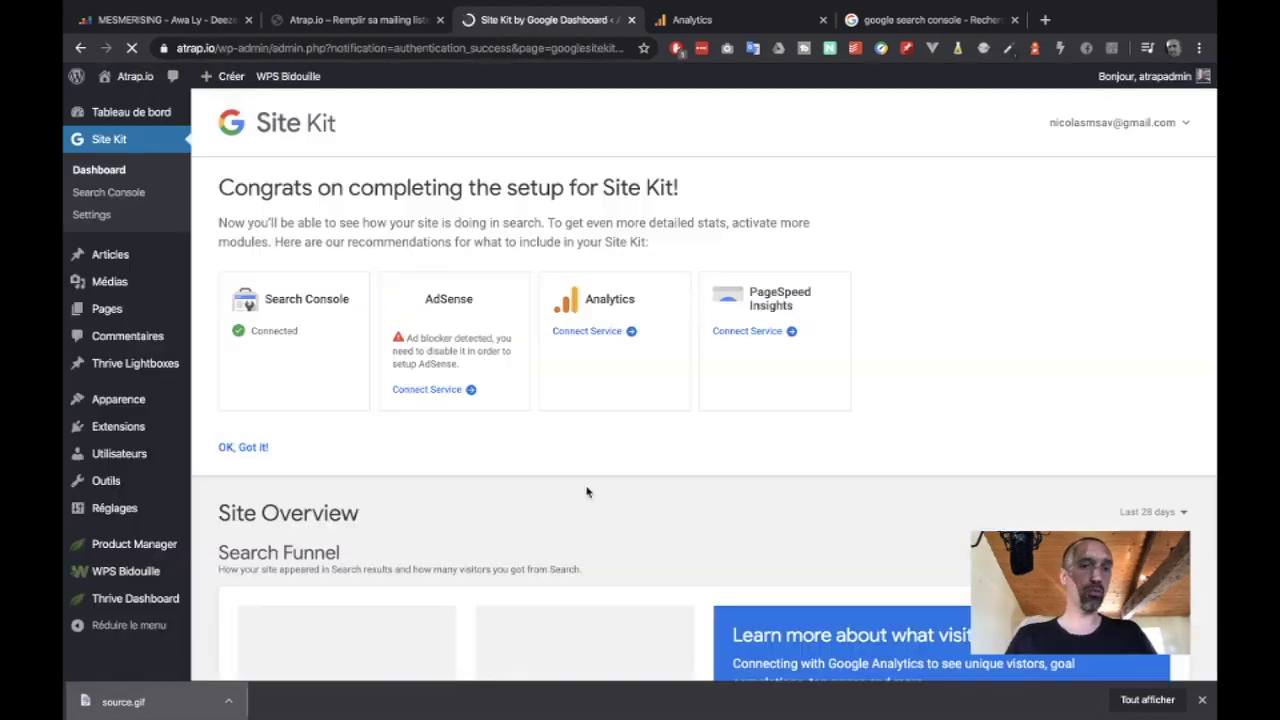
- Open Google Search Console through the Google Webmasters result of the earlier search
click(885, 20)
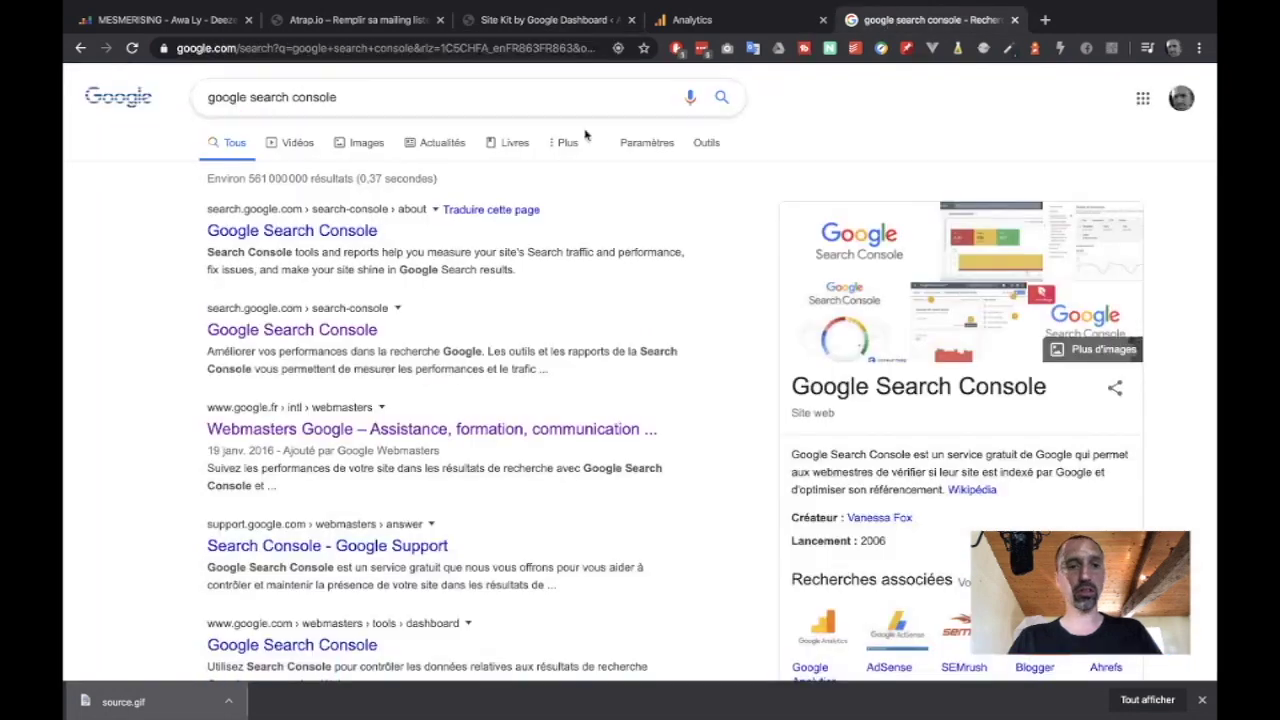
click(238, 430)
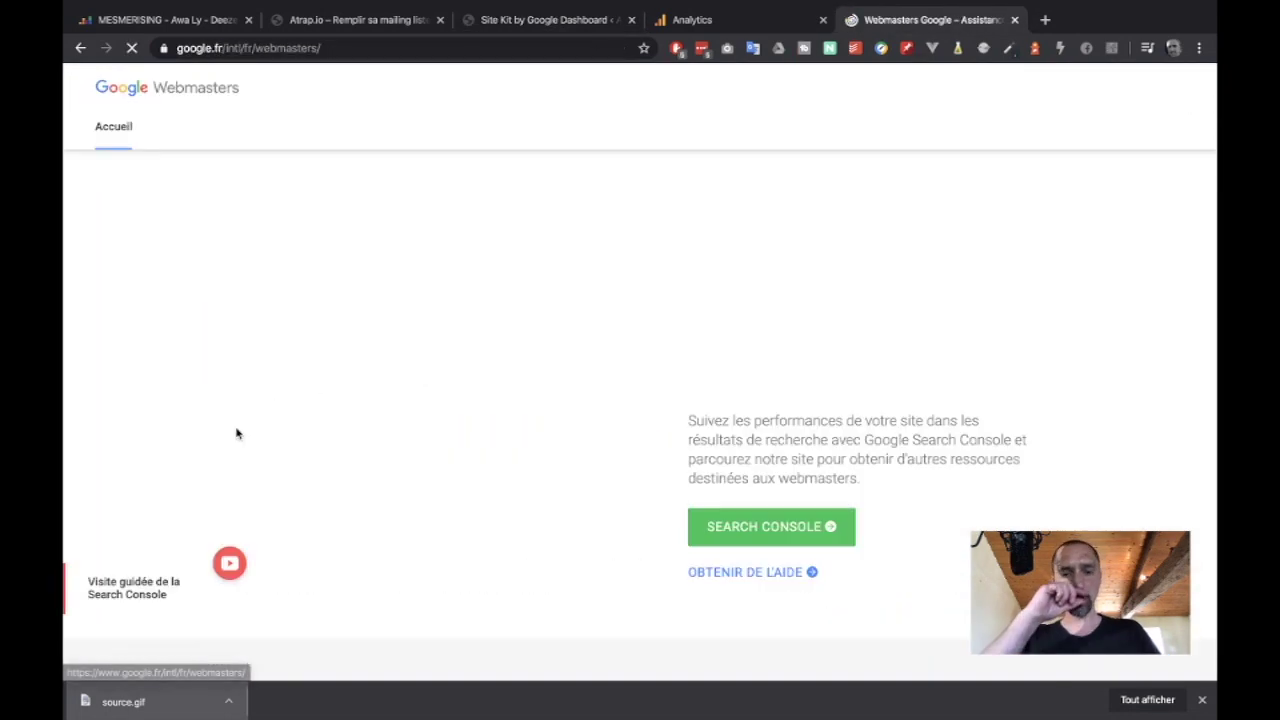
click(771, 532)
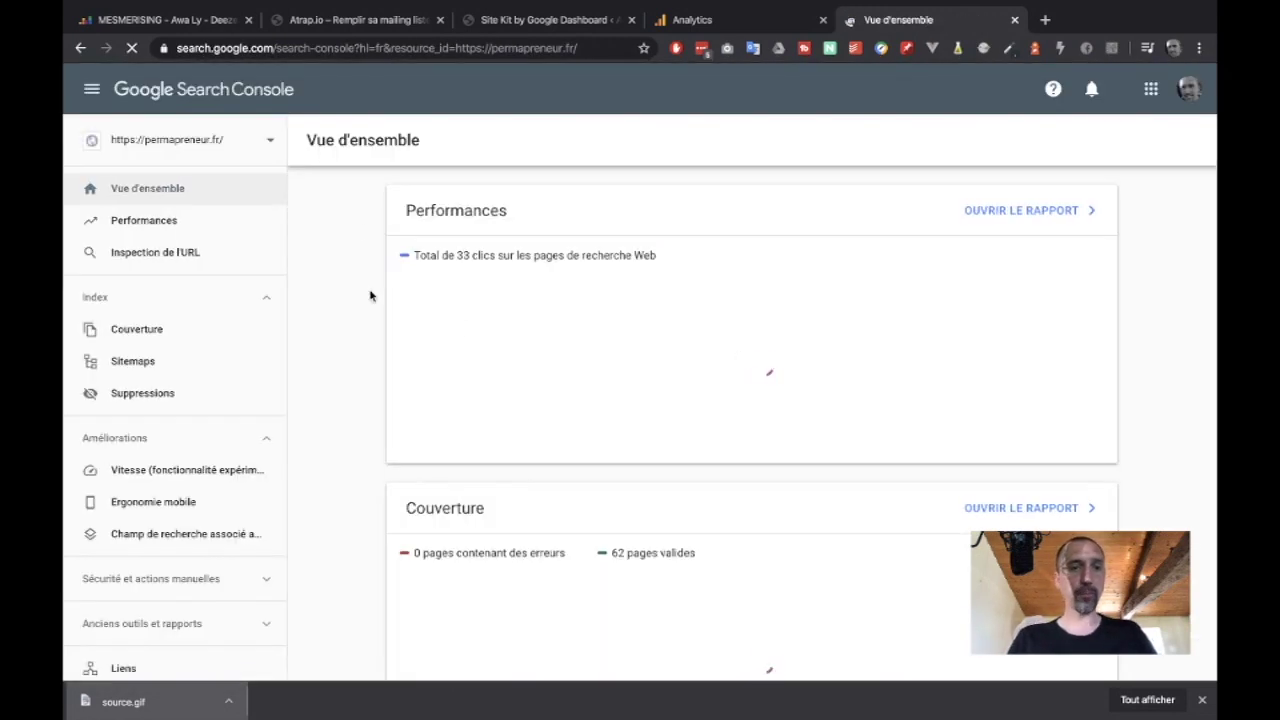
click(266, 140)
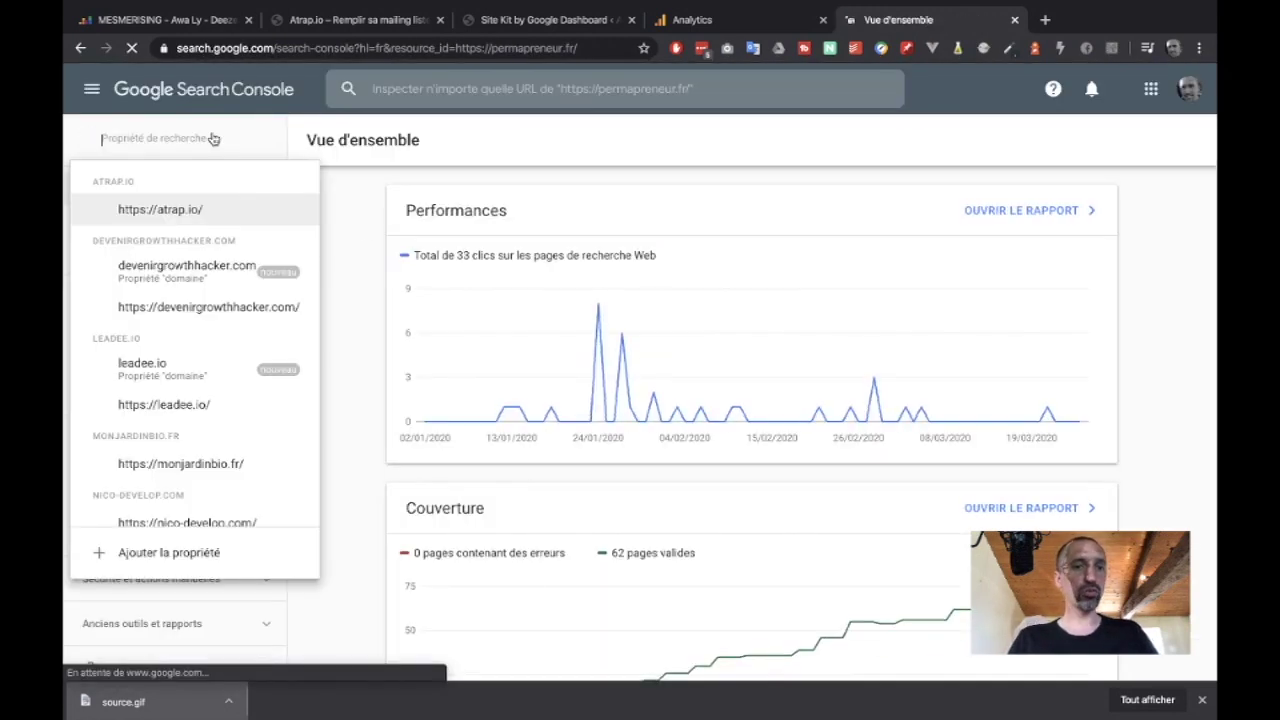
scroll(164, 408, down, 5)
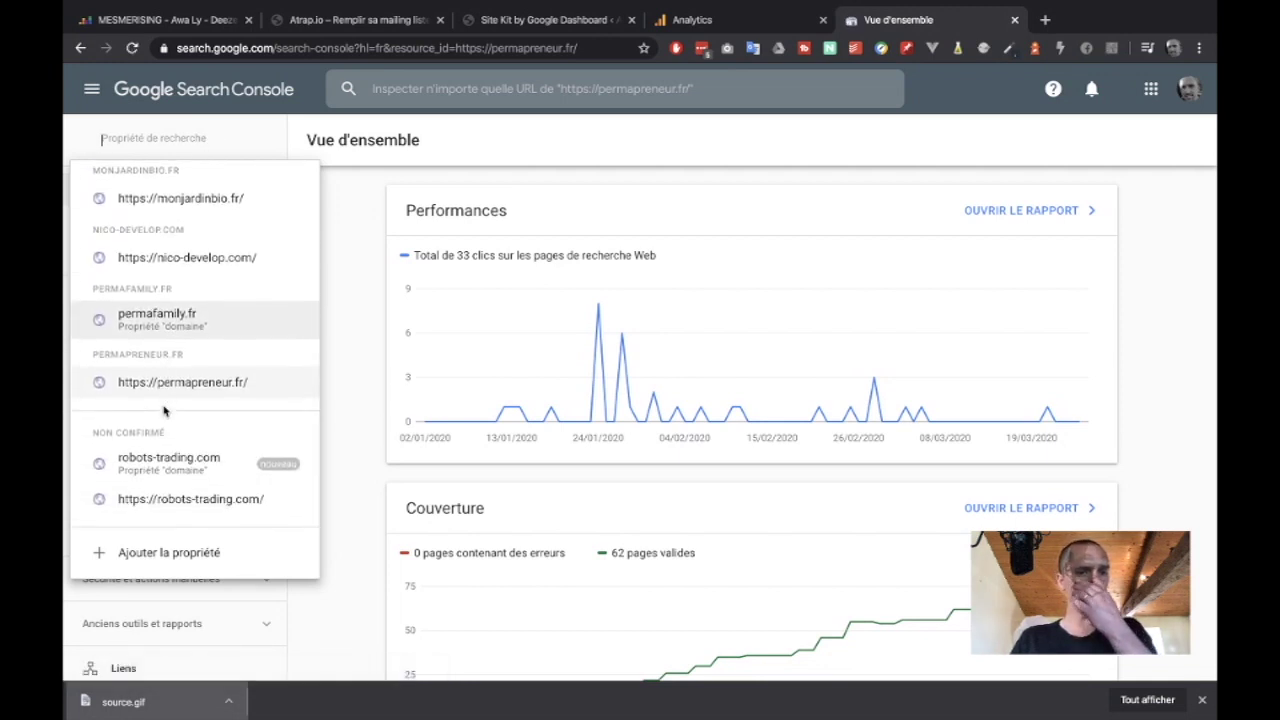
scroll(164, 408, up, 3)
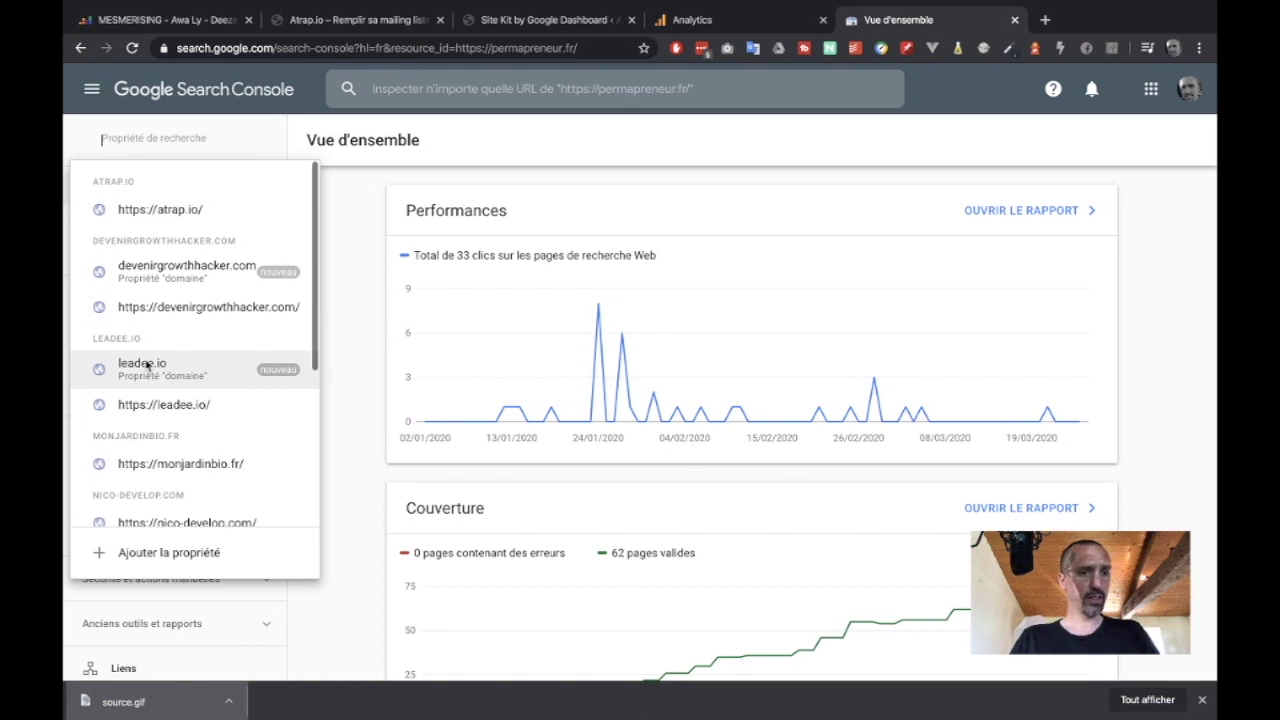
scroll(162, 372, down, 1)
scroll(156, 400, up, 1)
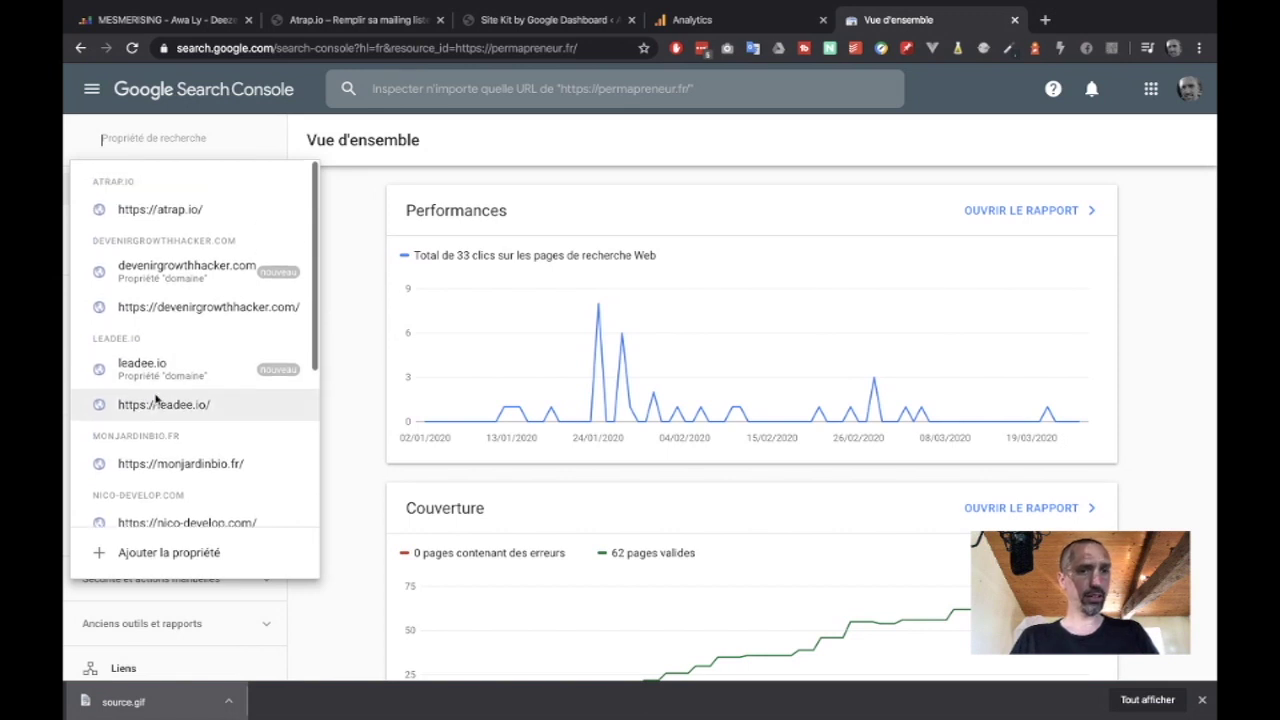
click(146, 210)
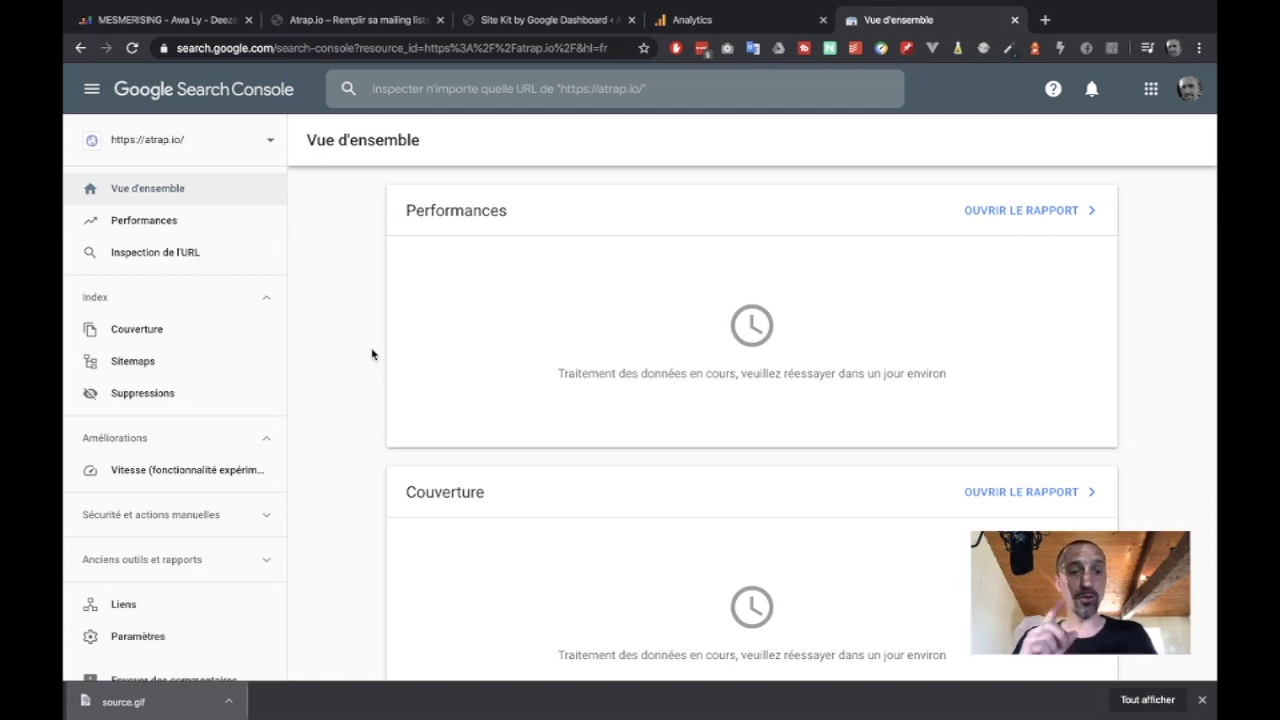
- Review the atrap.io overview in Search Console, close it and return to the Site Kit dashboard
scroll(371, 353, down, 2)
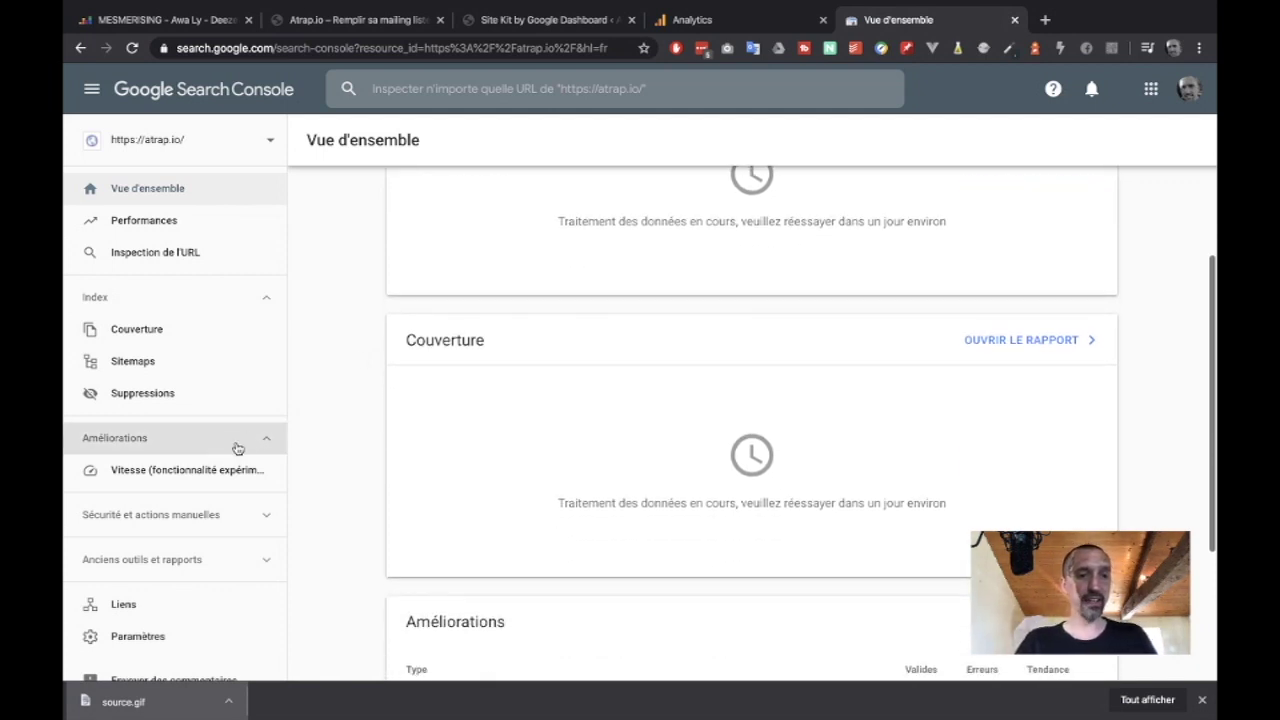
scroll(237, 447, down, 1)
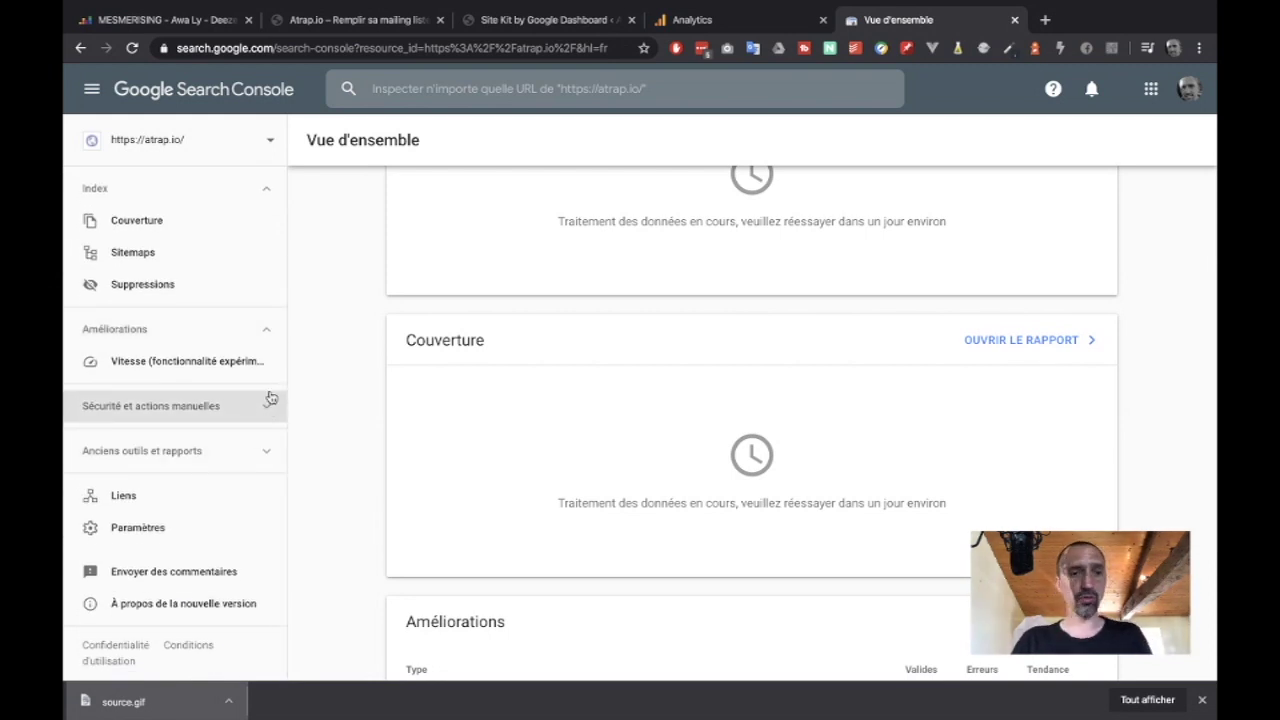
scroll(271, 400, up, 1)
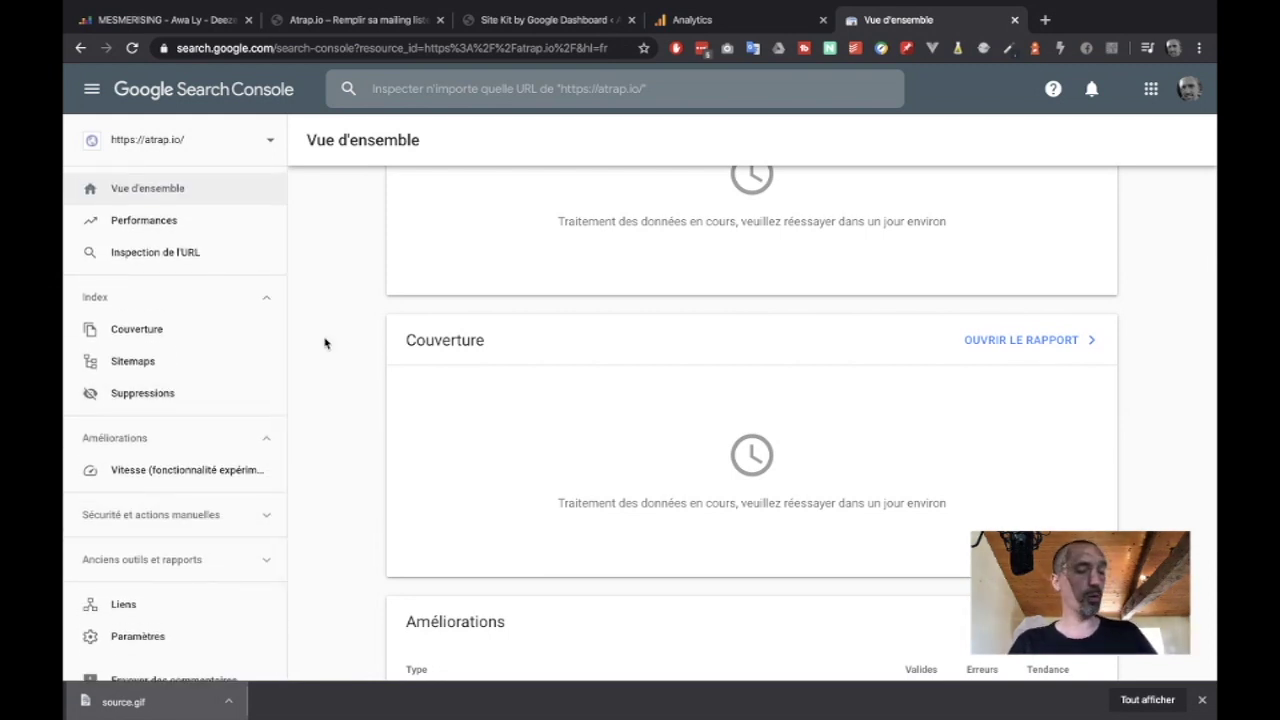
click(1014, 19)
click(518, 22)
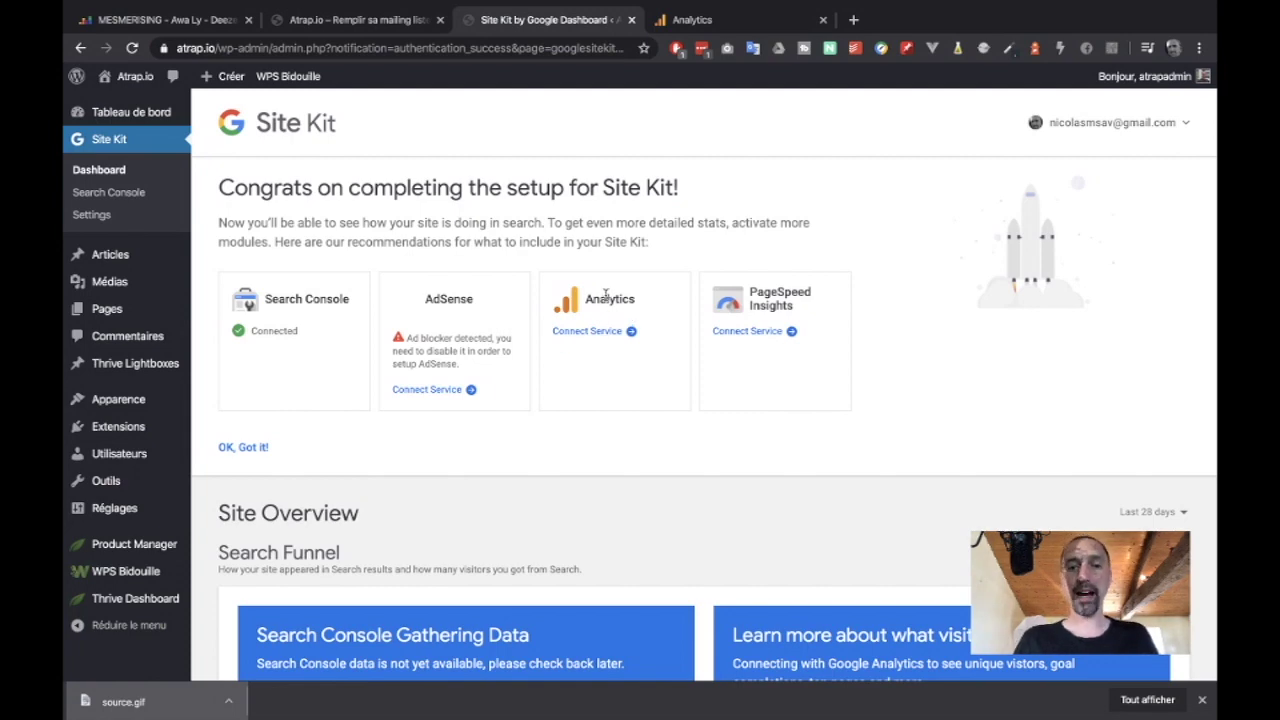
- Switch to Google Analytics and look through the list of existing accounts and properties
click(727, 19)
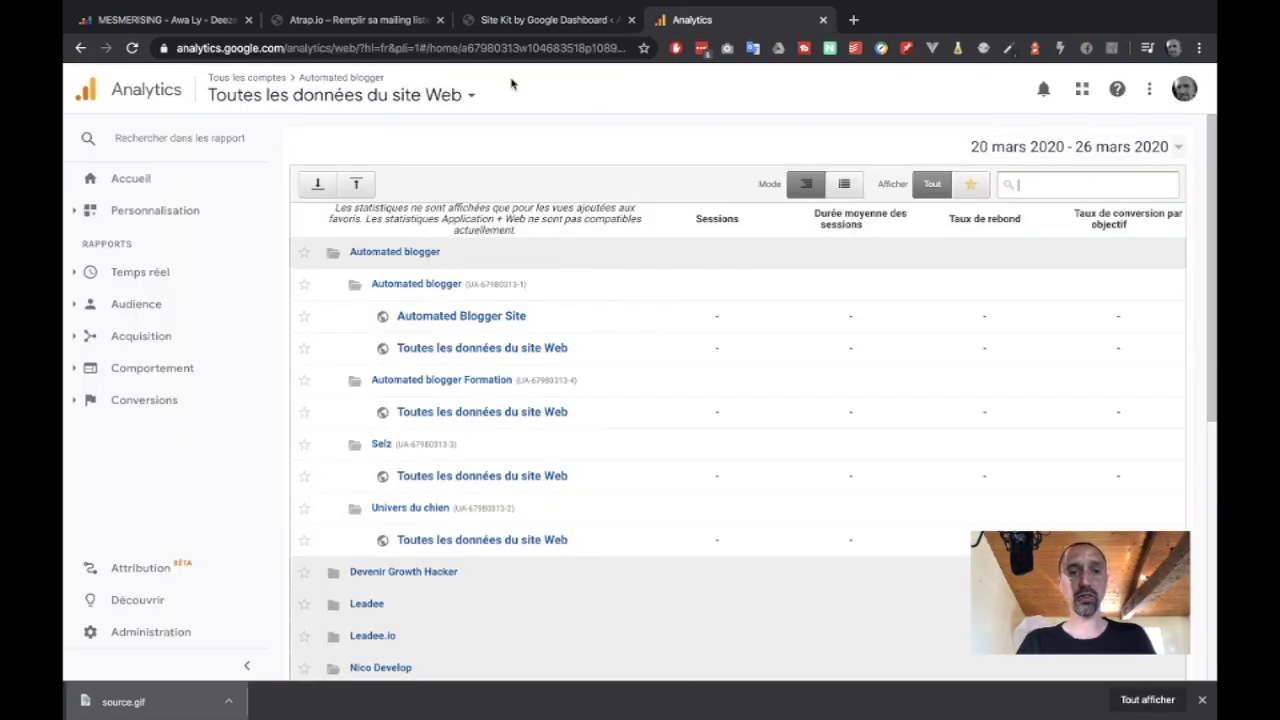
scroll(471, 380, down, 5)
scroll(473, 387, down, 2)
scroll(473, 387, up, 10)
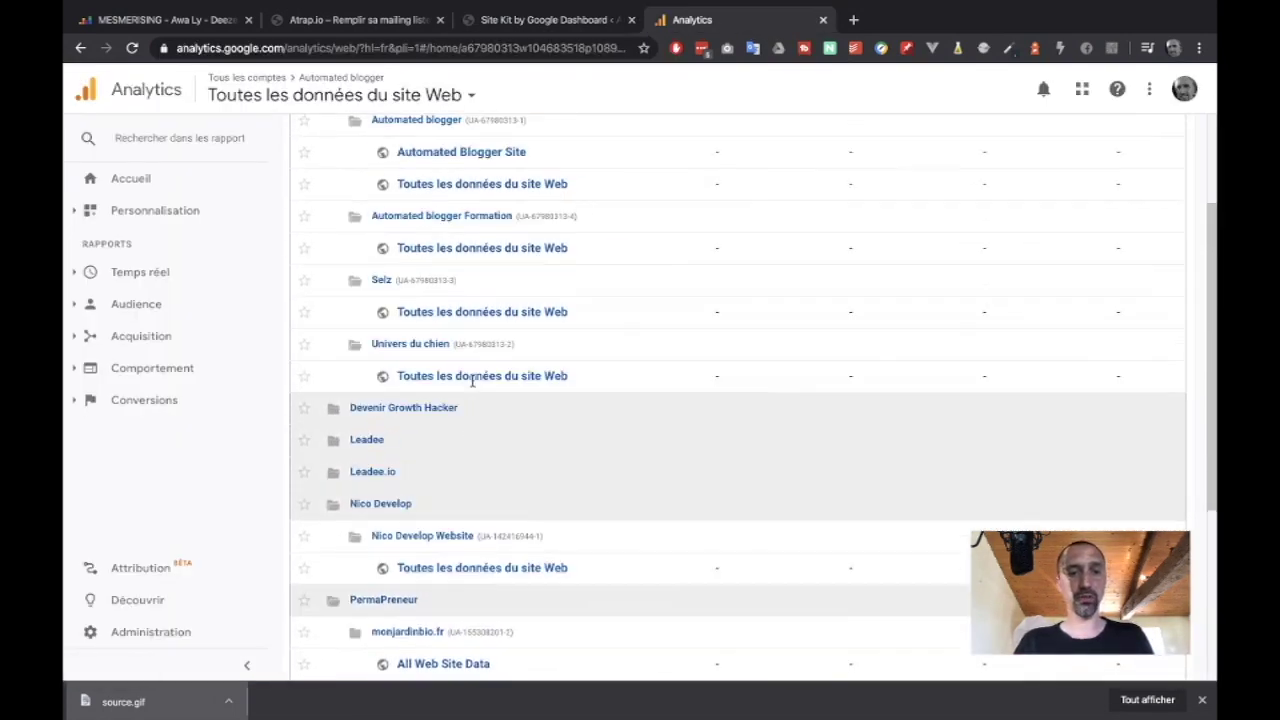
- Return to the Site Kit dashboard, connect the Analytics service and authorize Site Kit with the existing Google account
click(541, 21)
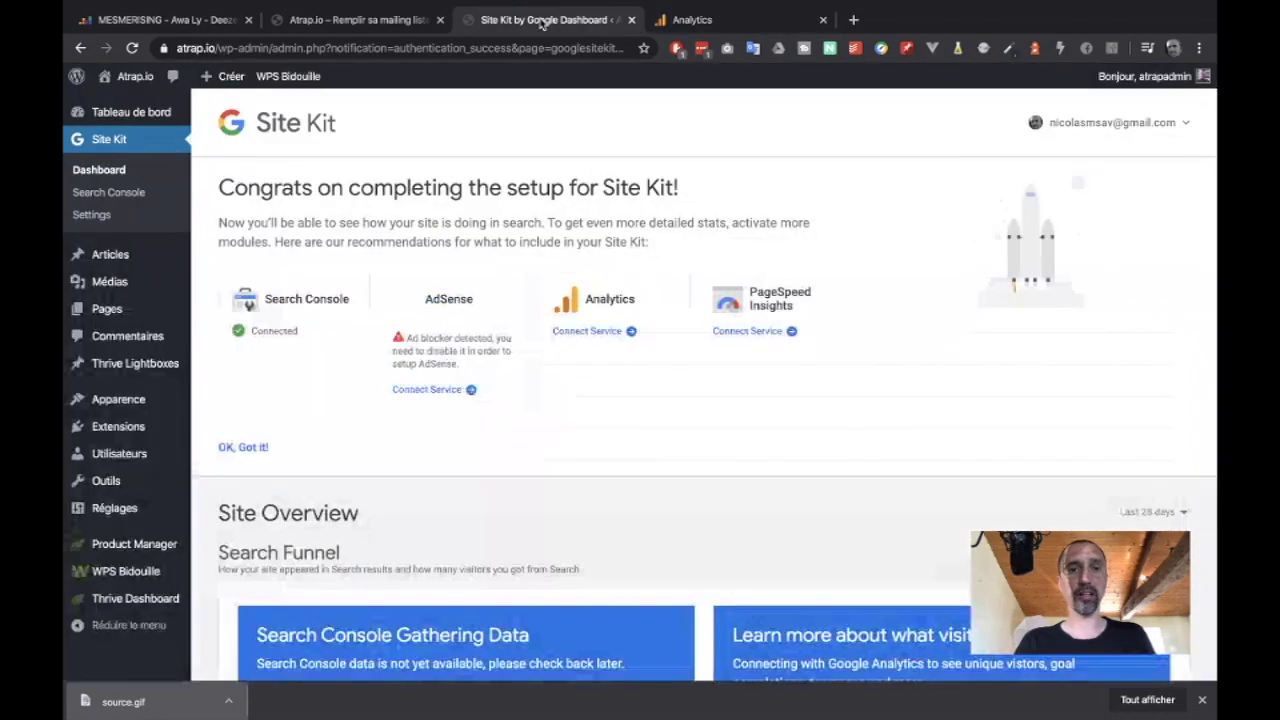
click(578, 331)
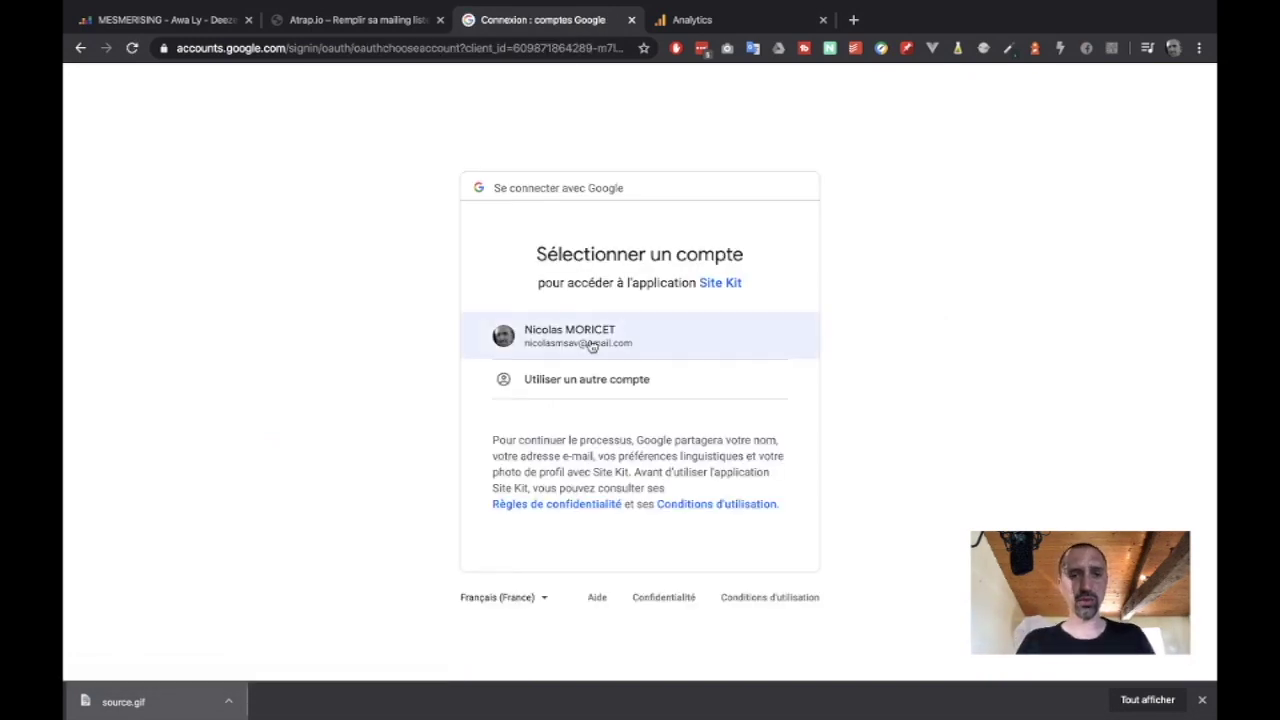
click(582, 345)
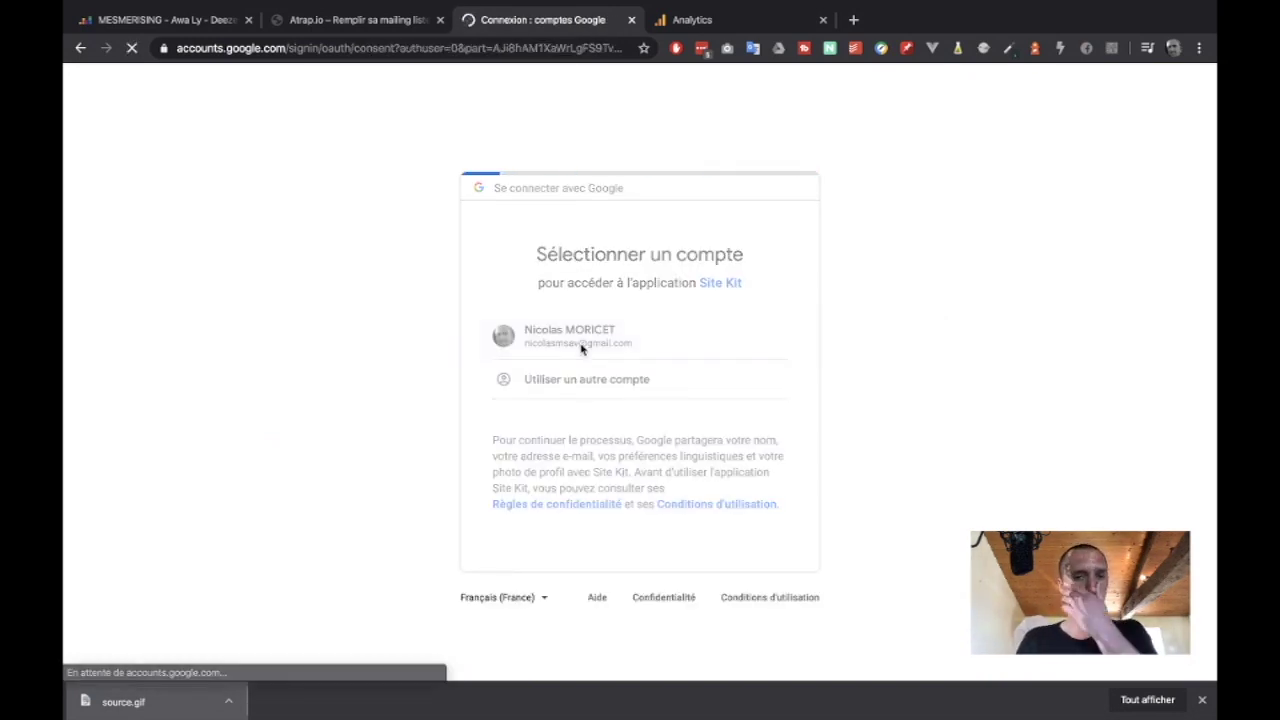
scroll(582, 347, down, 3)
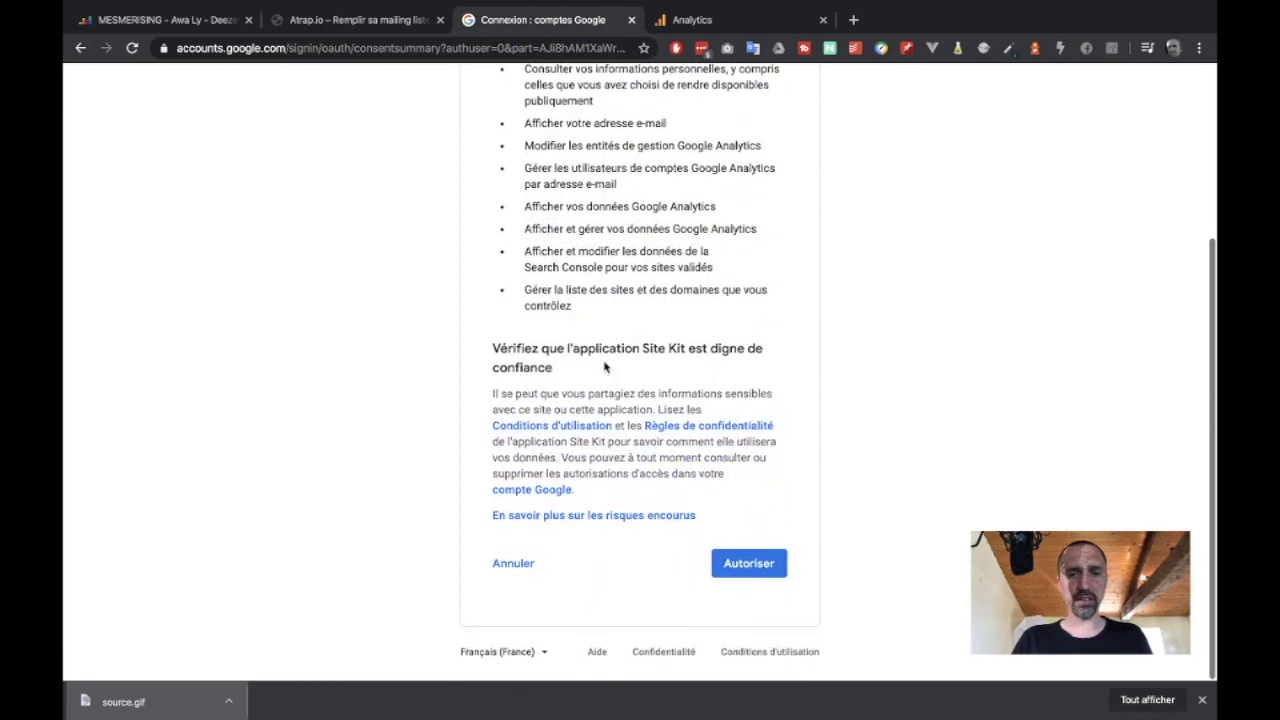
click(752, 567)
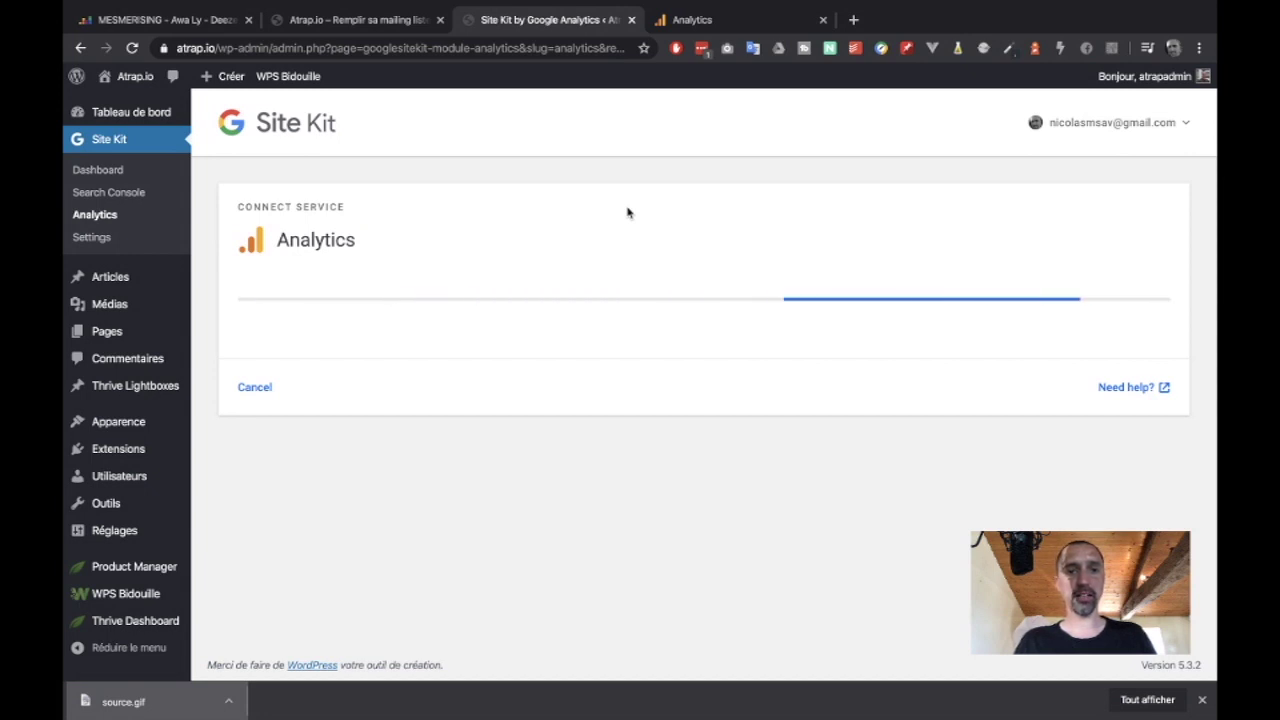
- Choose to set up a new Analytics account in Site Kit, open the account creation page and close the old Analytics page
click(366, 337)
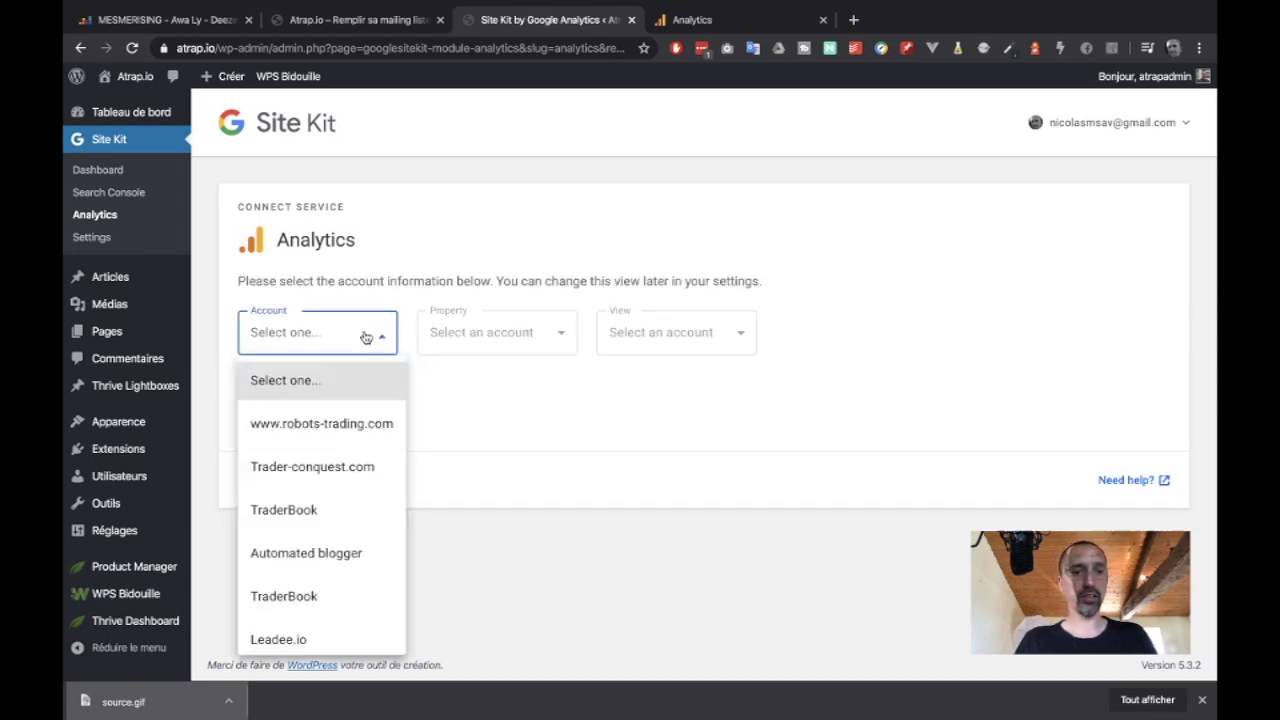
scroll(320, 477, down, 3)
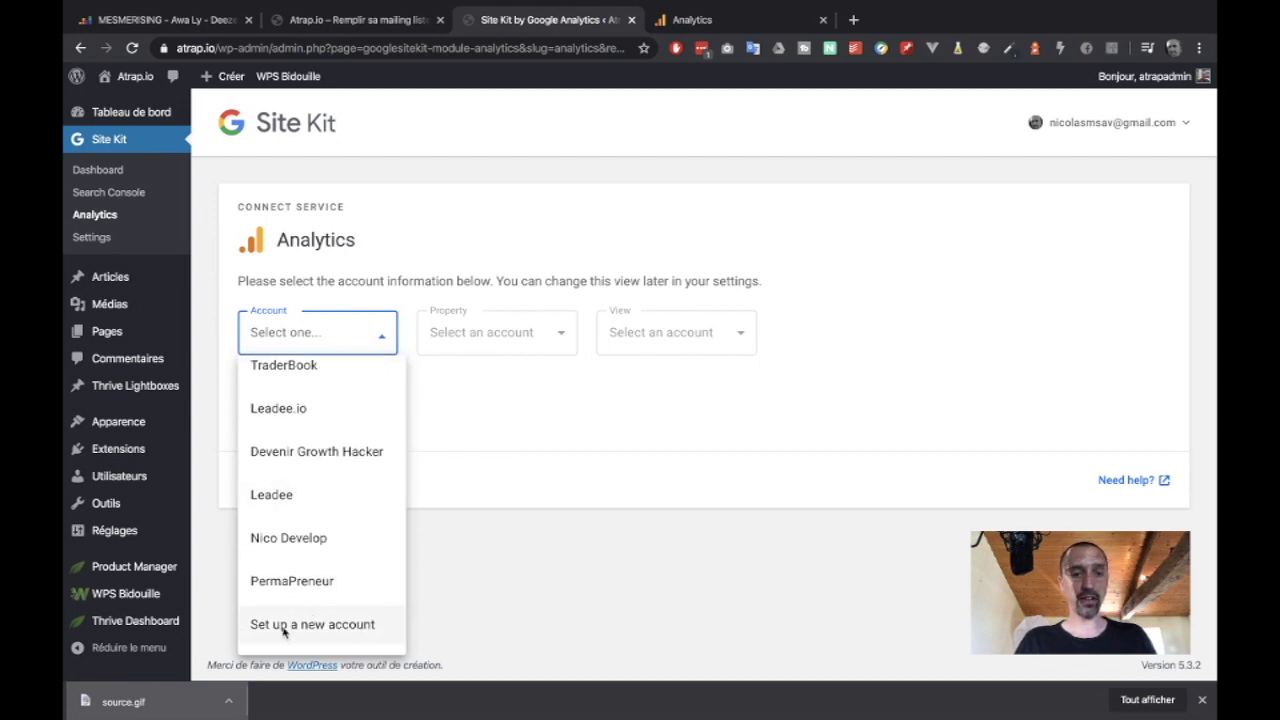
click(313, 626)
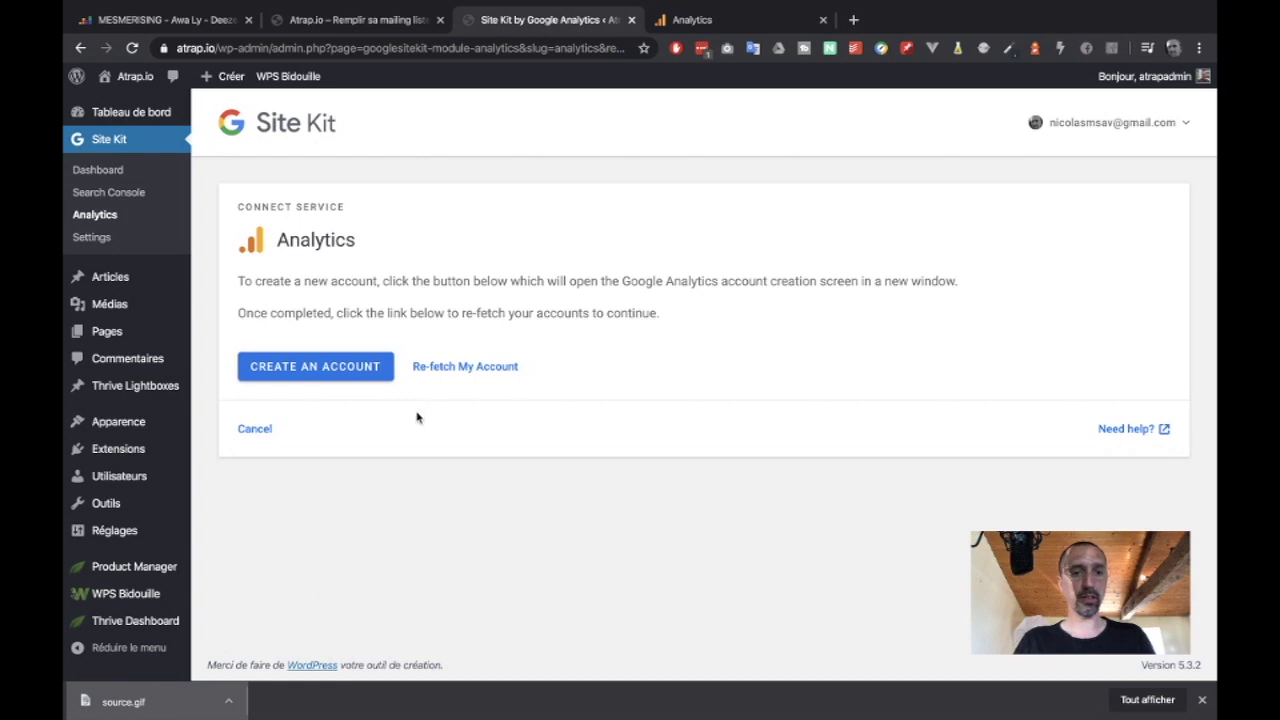
click(333, 368)
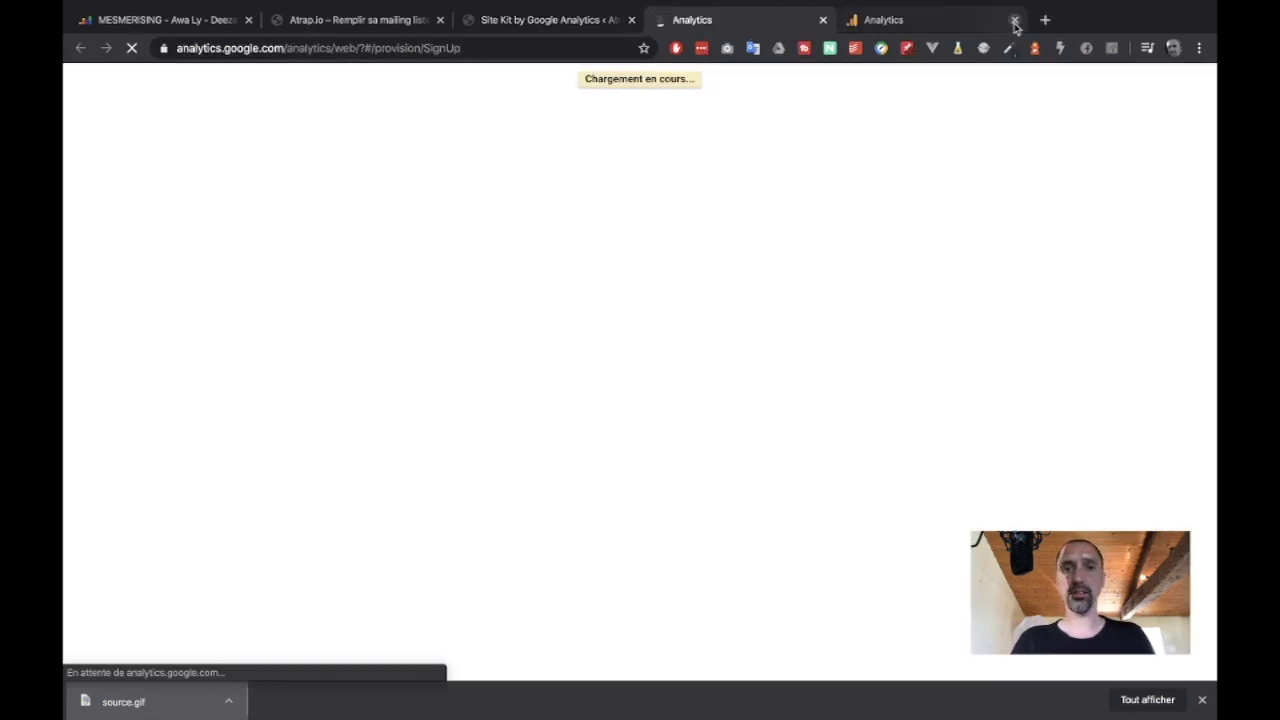
click(1015, 20)
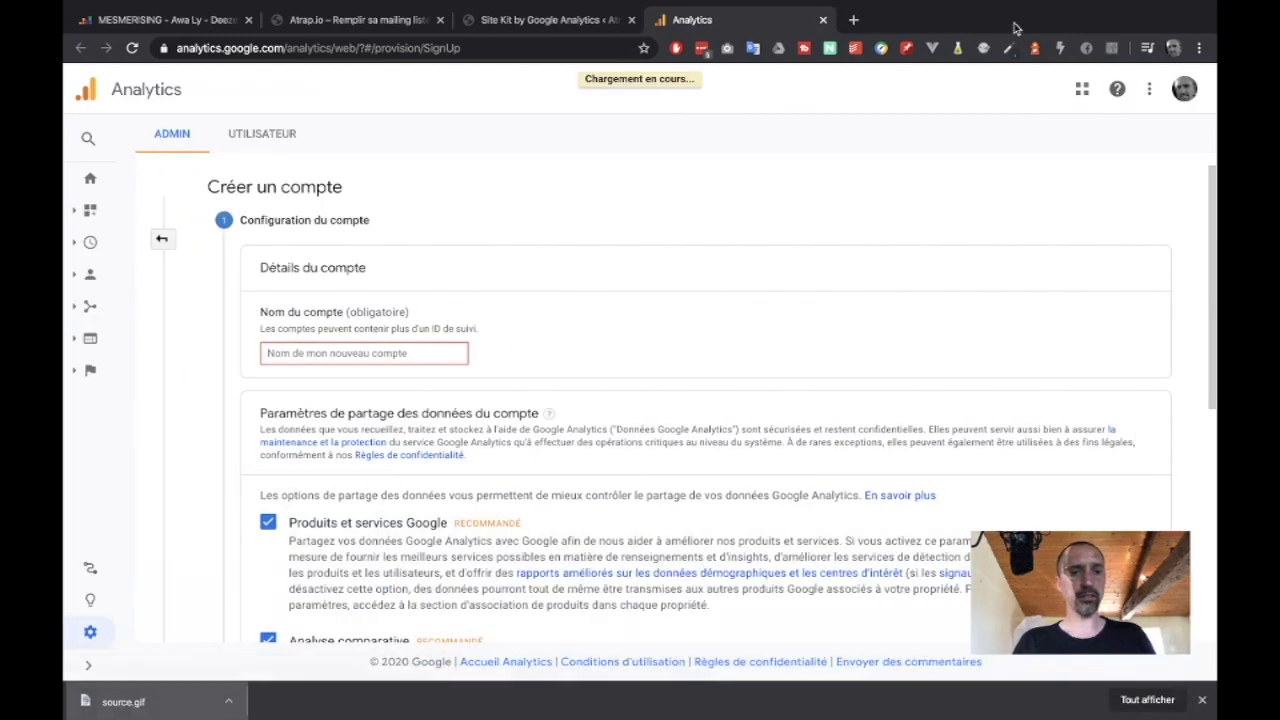
- Name the new Analytics account ATrap.io, keep all recommended data sharing options enabled and continue to the measurement choice
text(A)
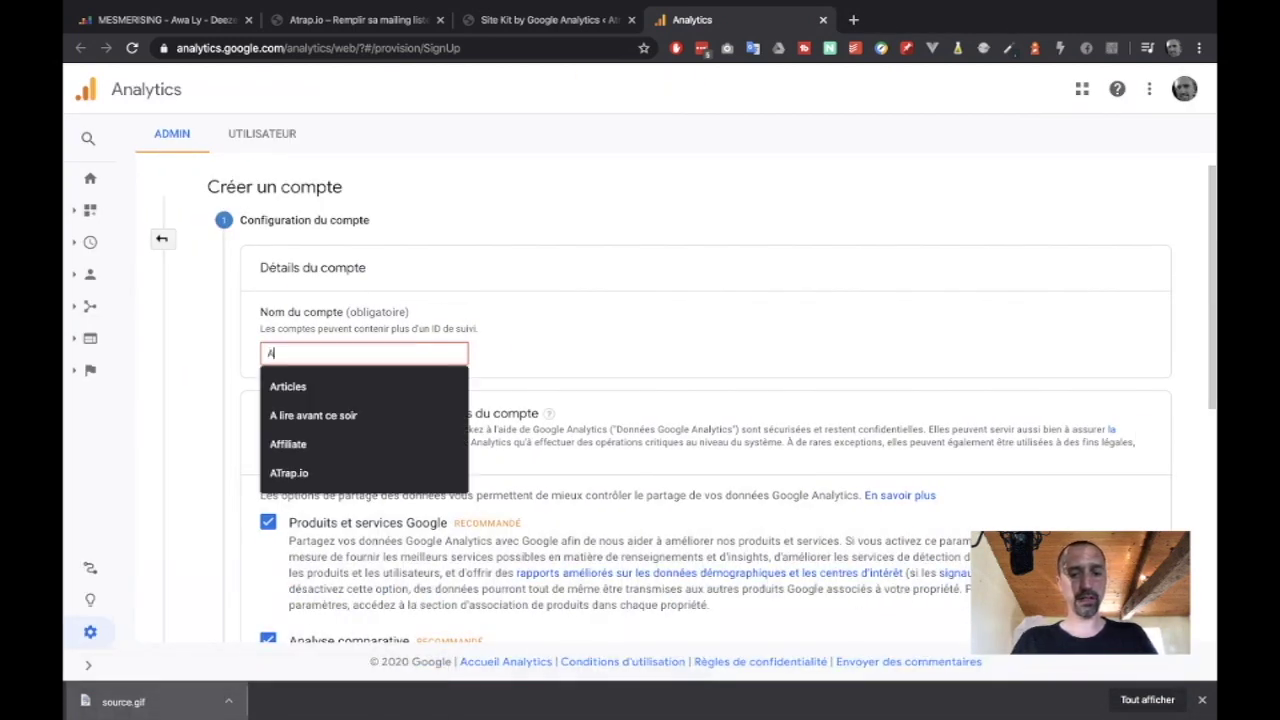
text(tra)
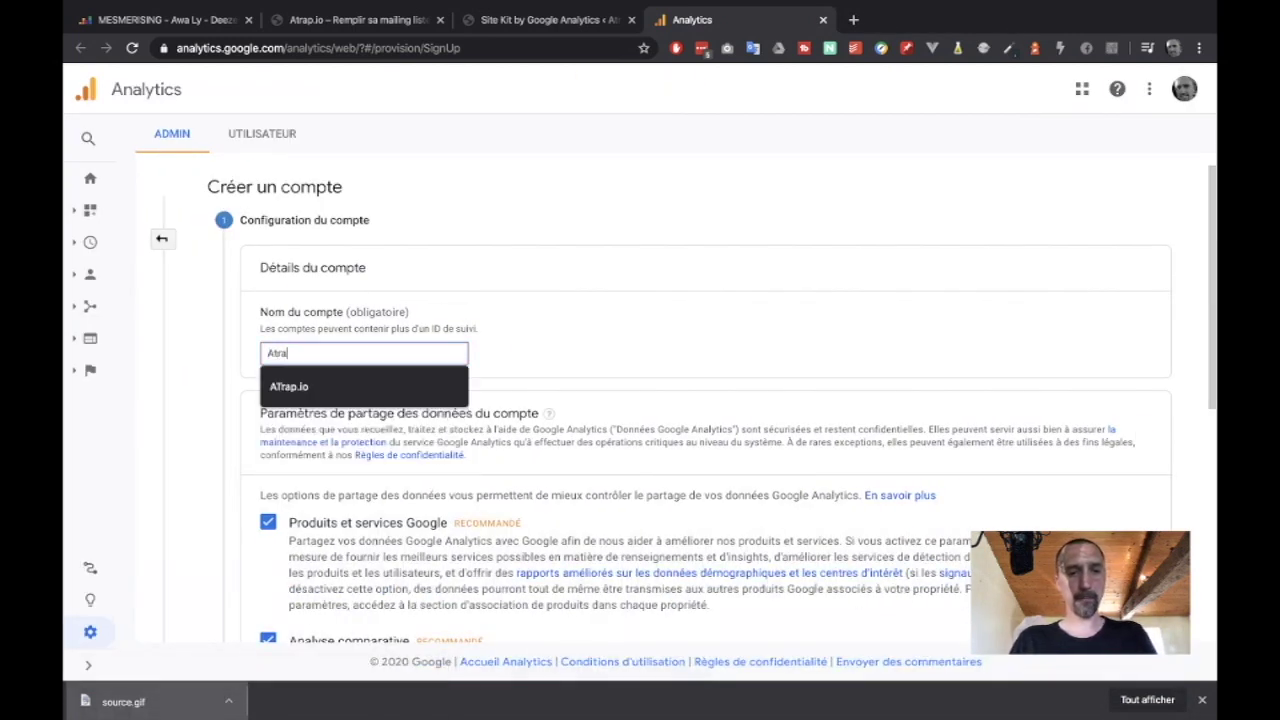
text(p)
key(Down)
key(Return)
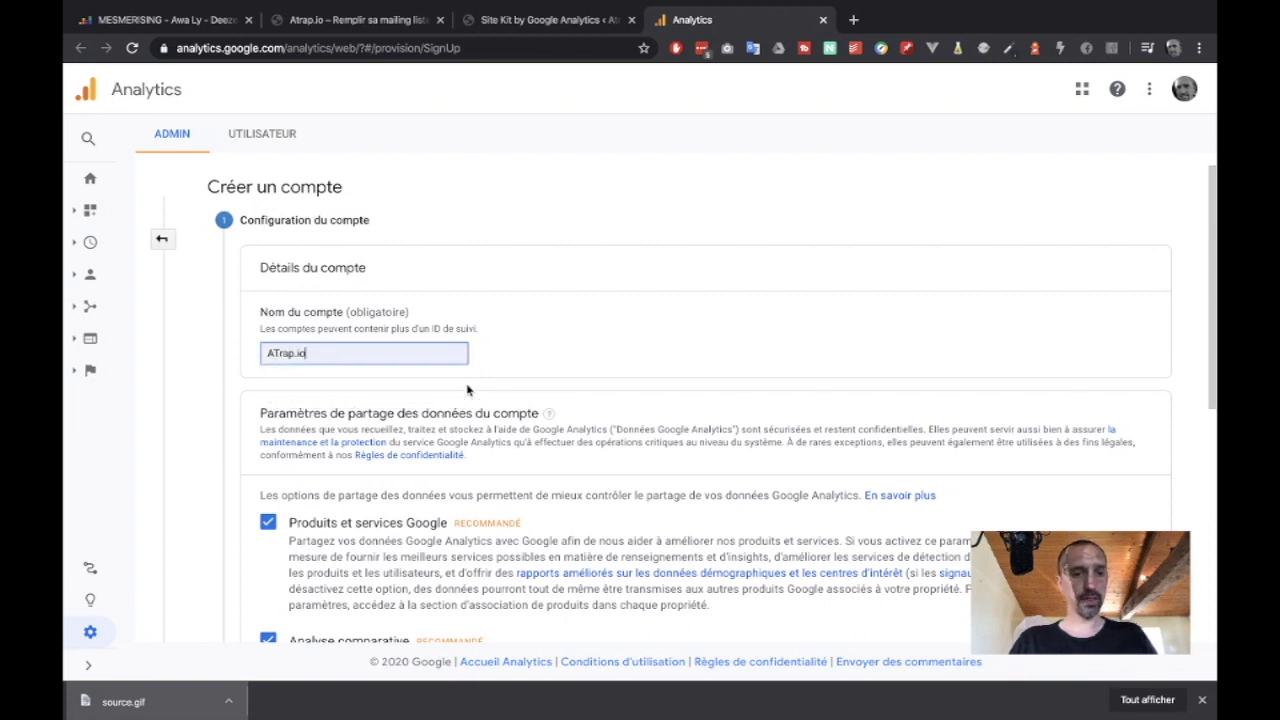
scroll(490, 400, down, 3)
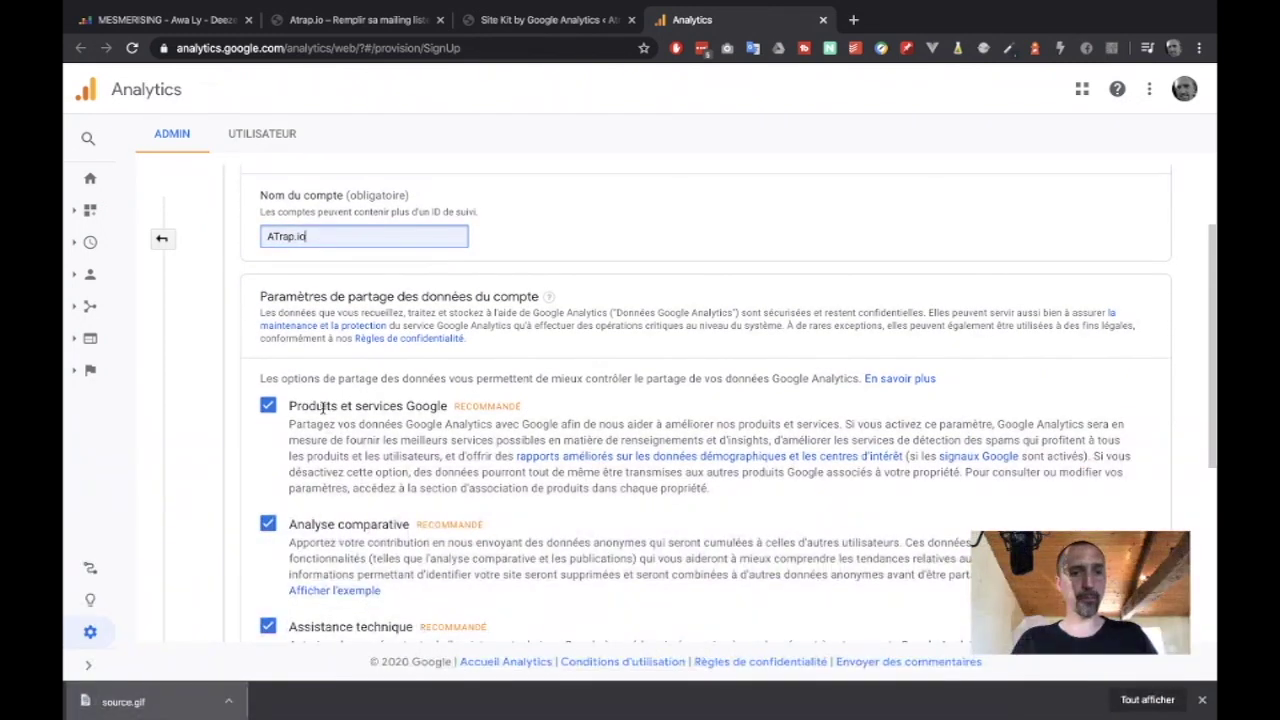
scroll(572, 402, down, 3)
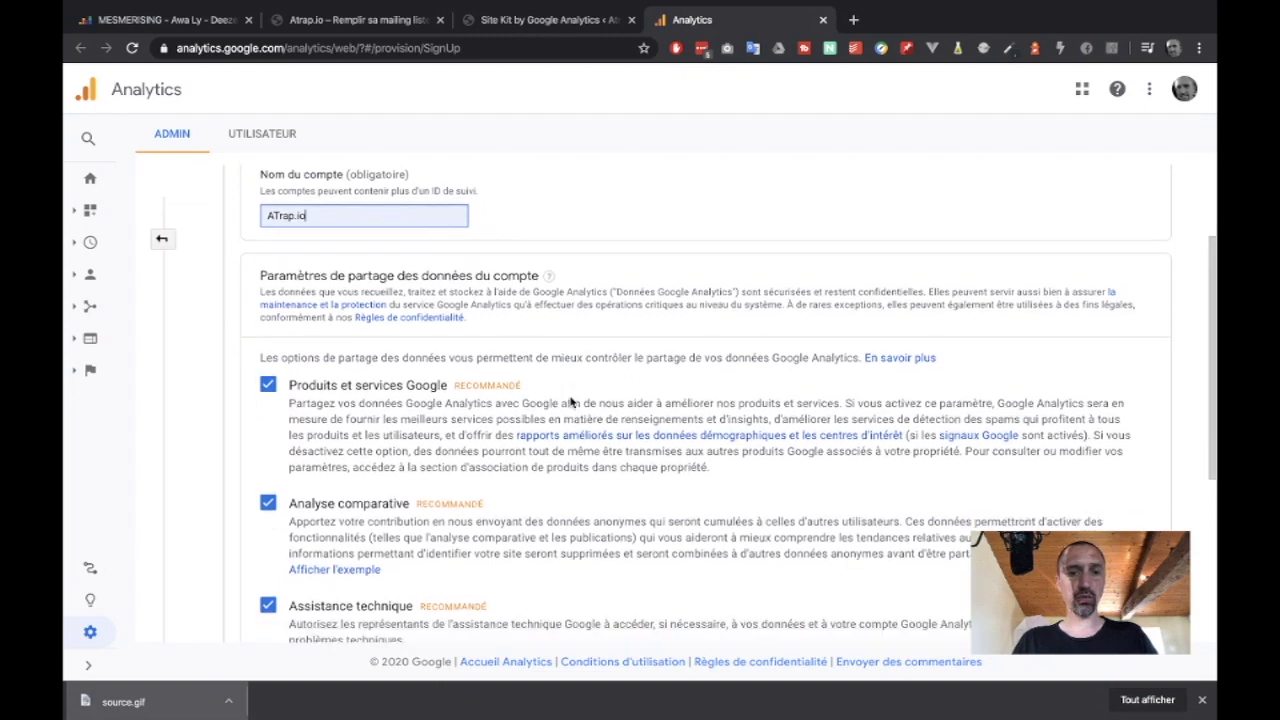
scroll(572, 402, up, 3)
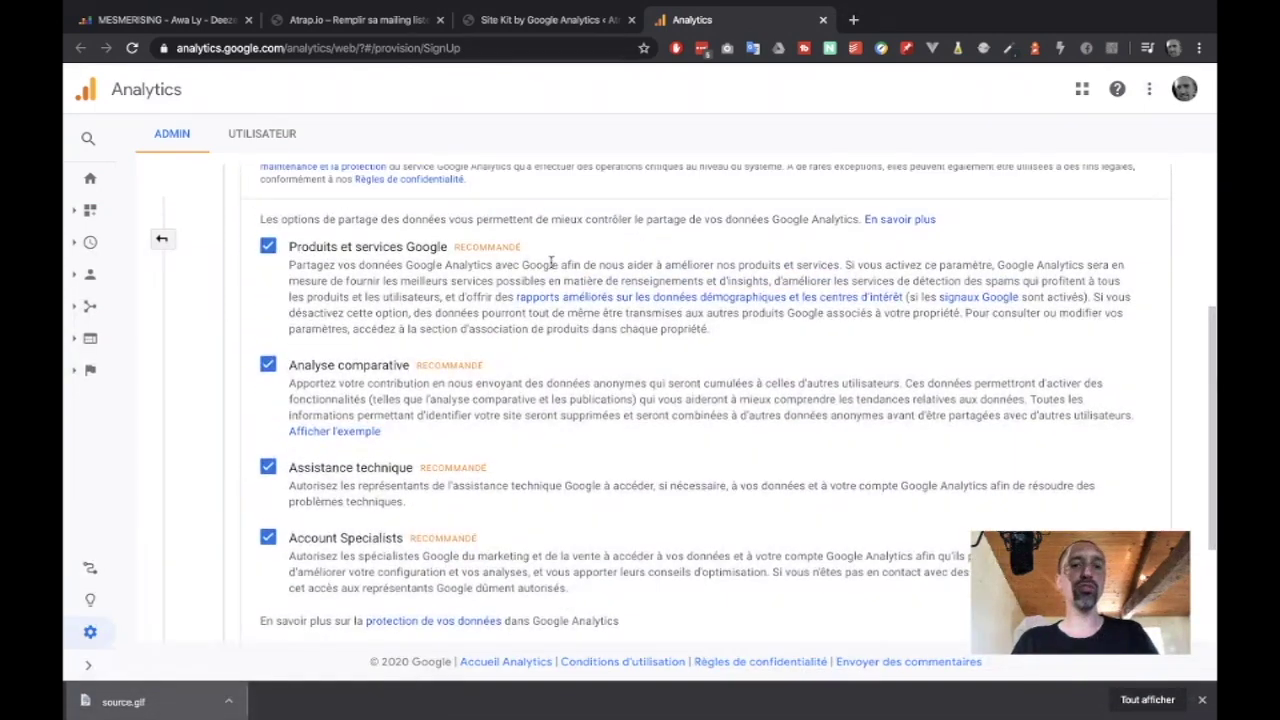
scroll(543, 346, down, 3)
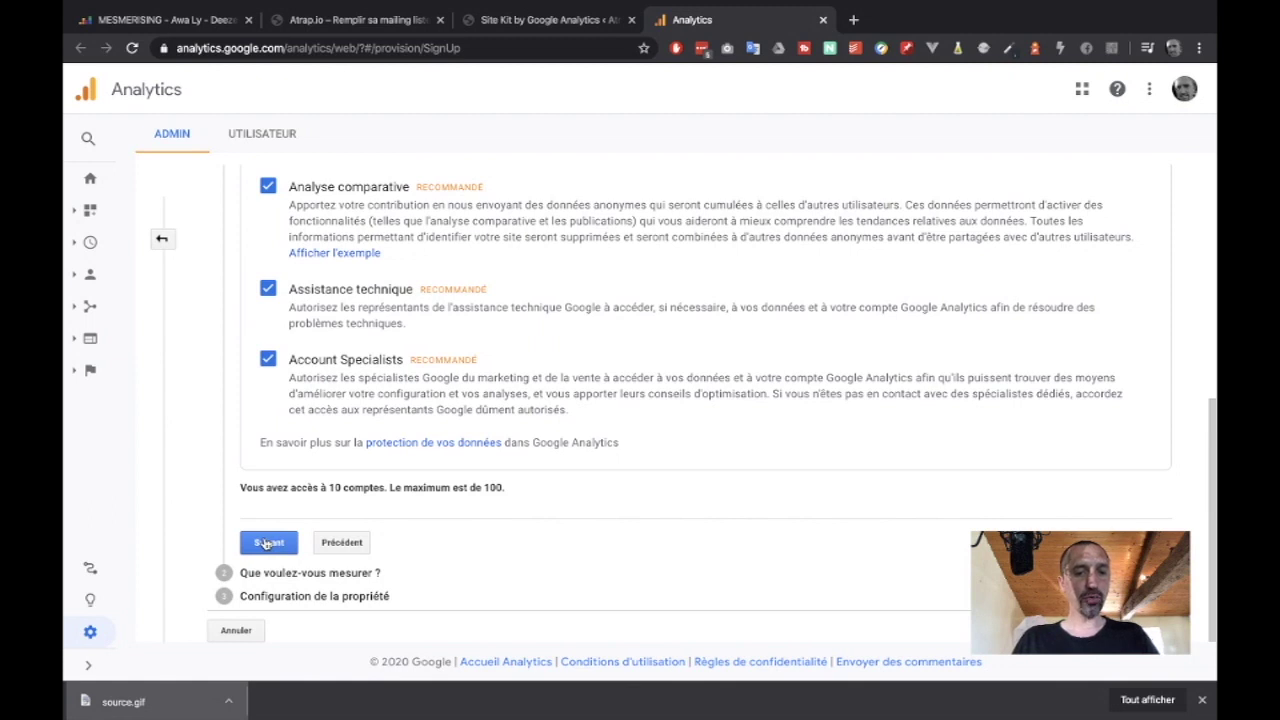
click(266, 543)
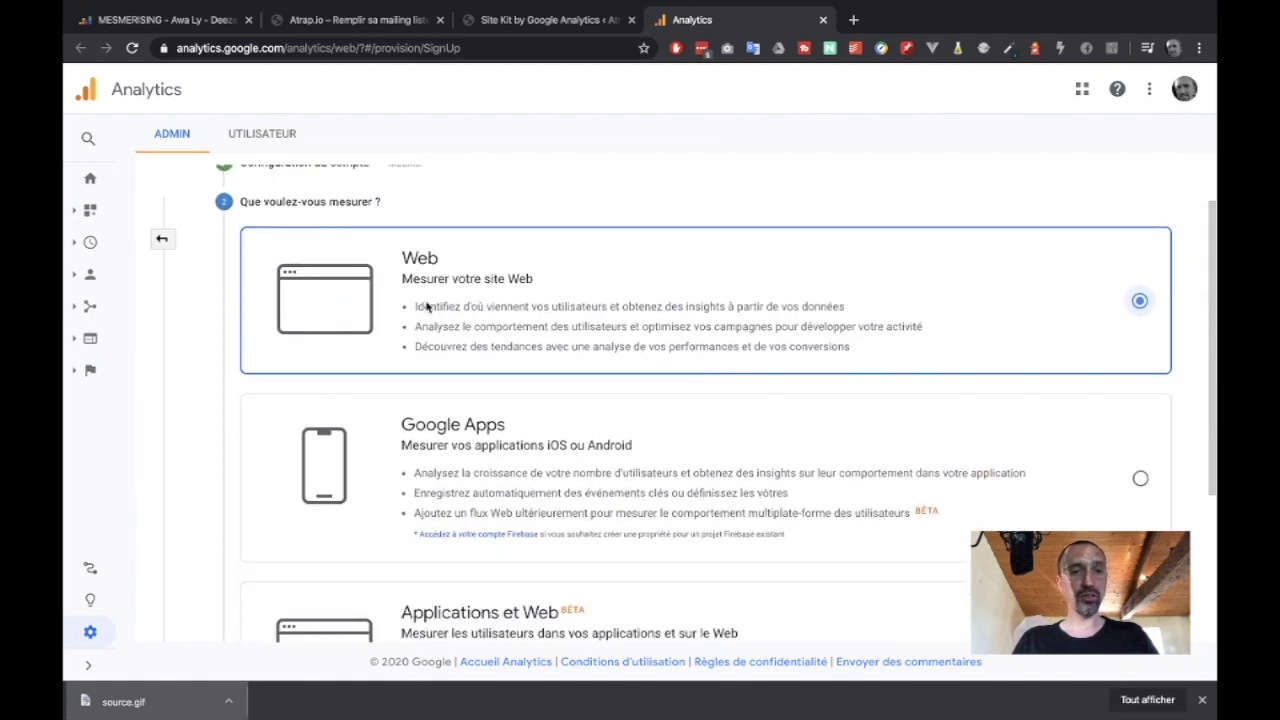
- Compare the measurement options, keep Web as what to measure and continue to the property configuration
scroll(427, 307, up, 1)
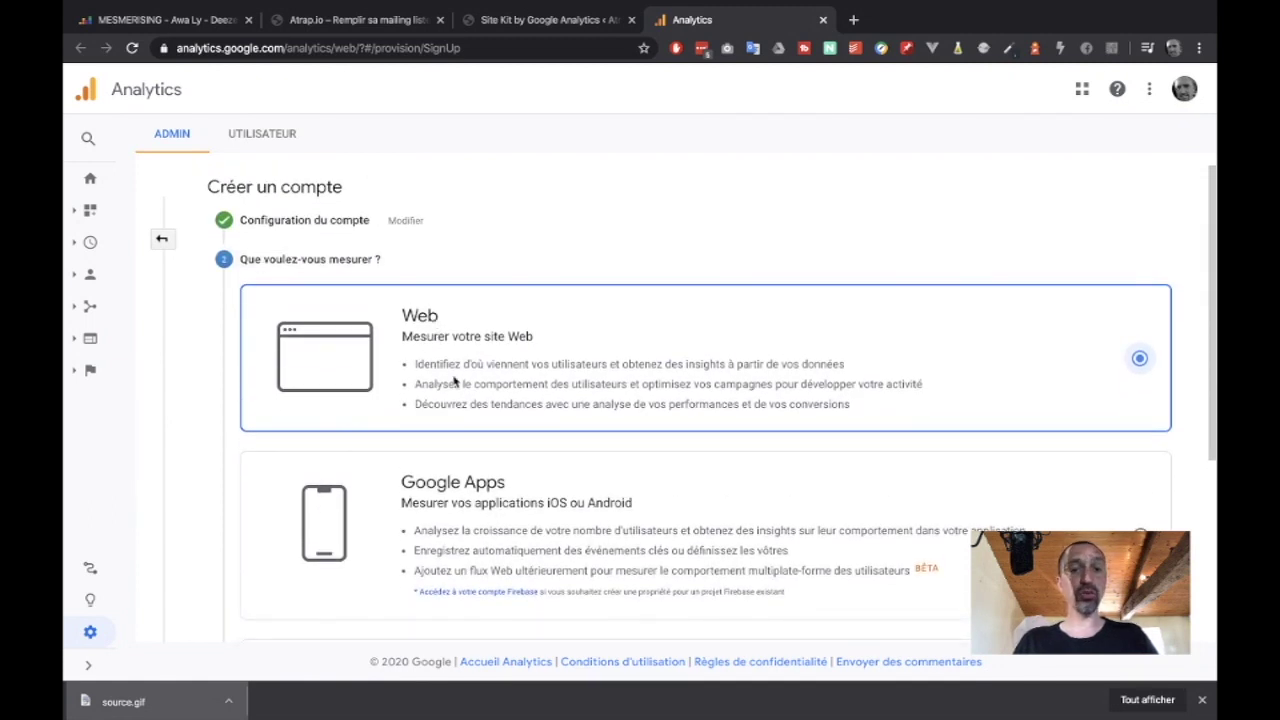
scroll(460, 375, down, 2)
scroll(485, 597, down, 1)
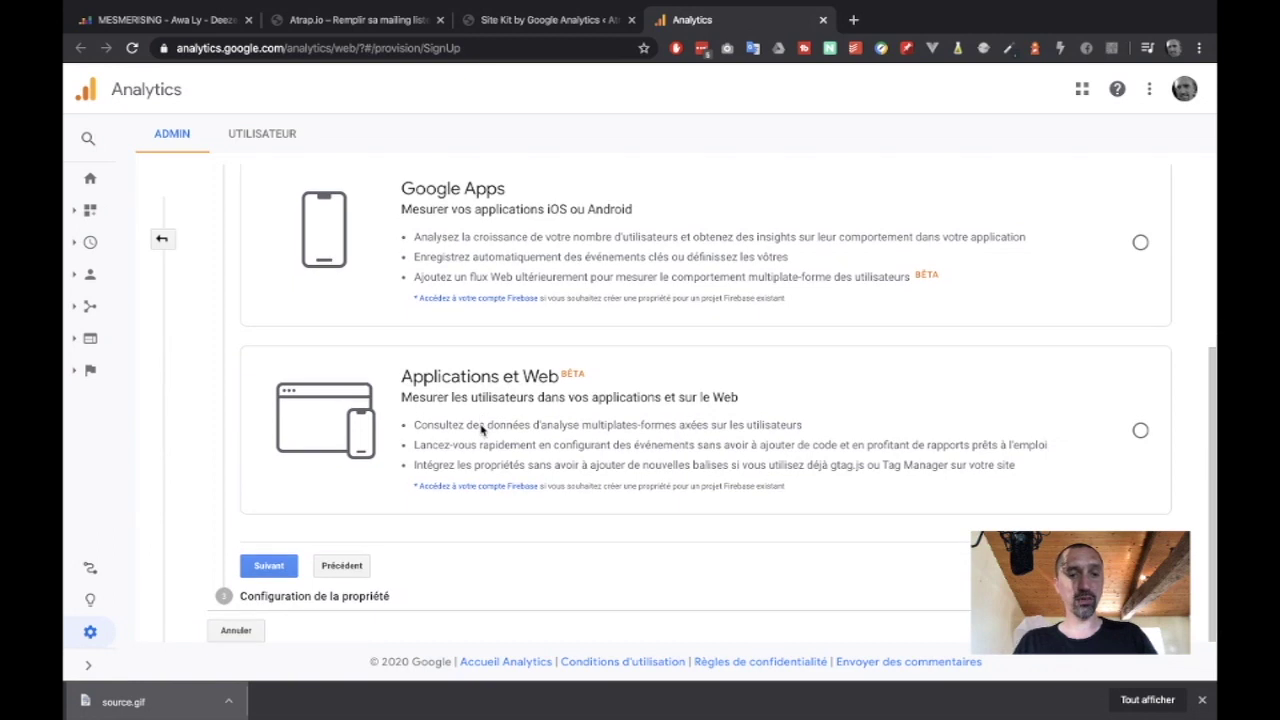
scroll(470, 410, up, 2)
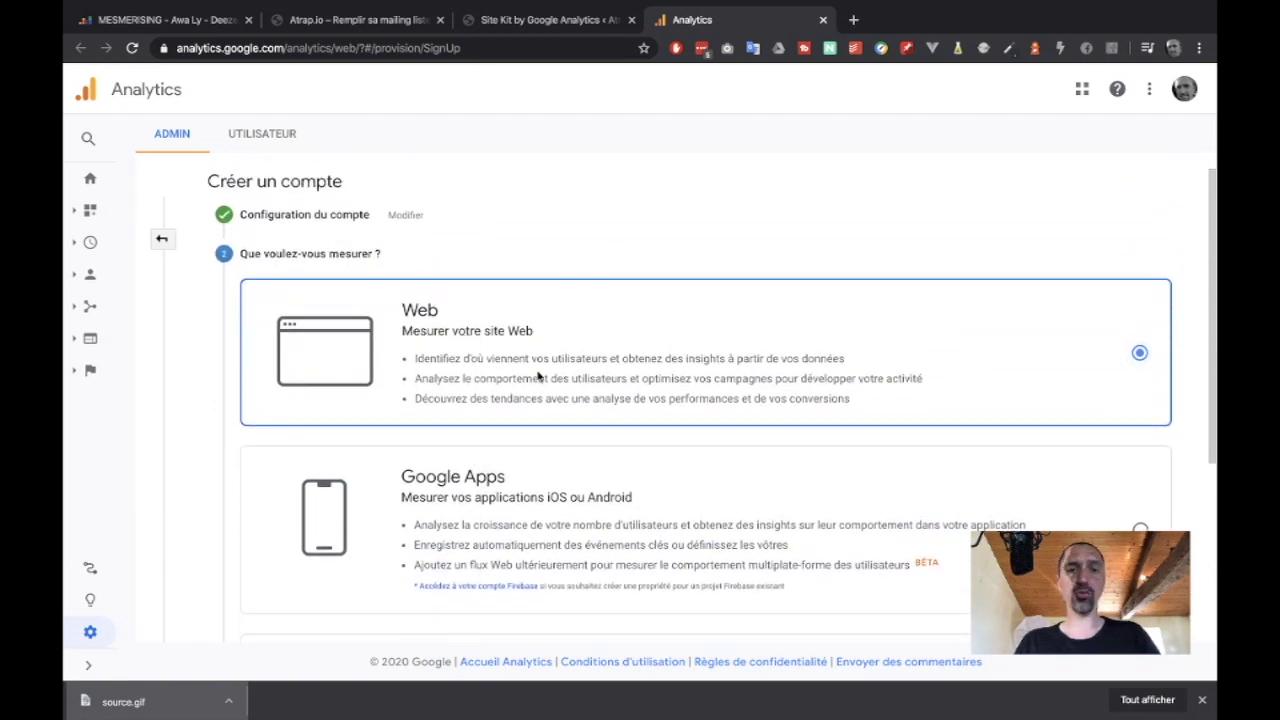
scroll(538, 377, down, 2)
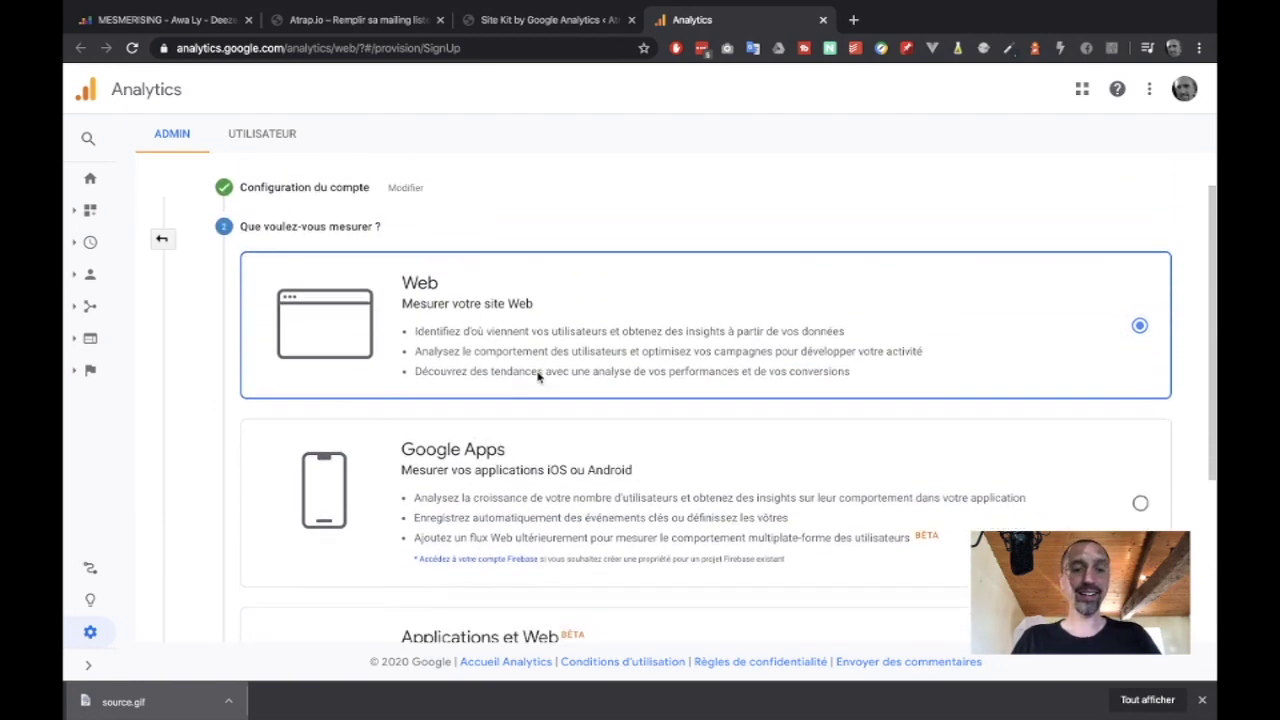
scroll(538, 377, down, 1)
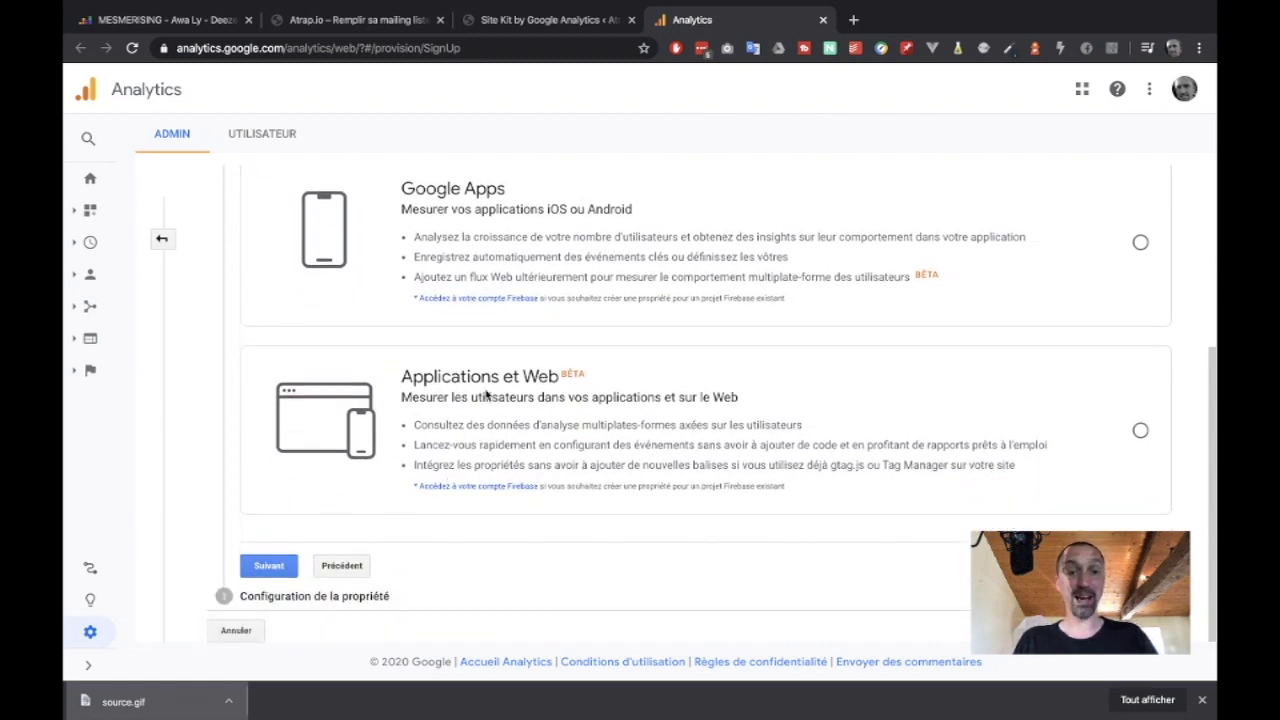
click(268, 570)
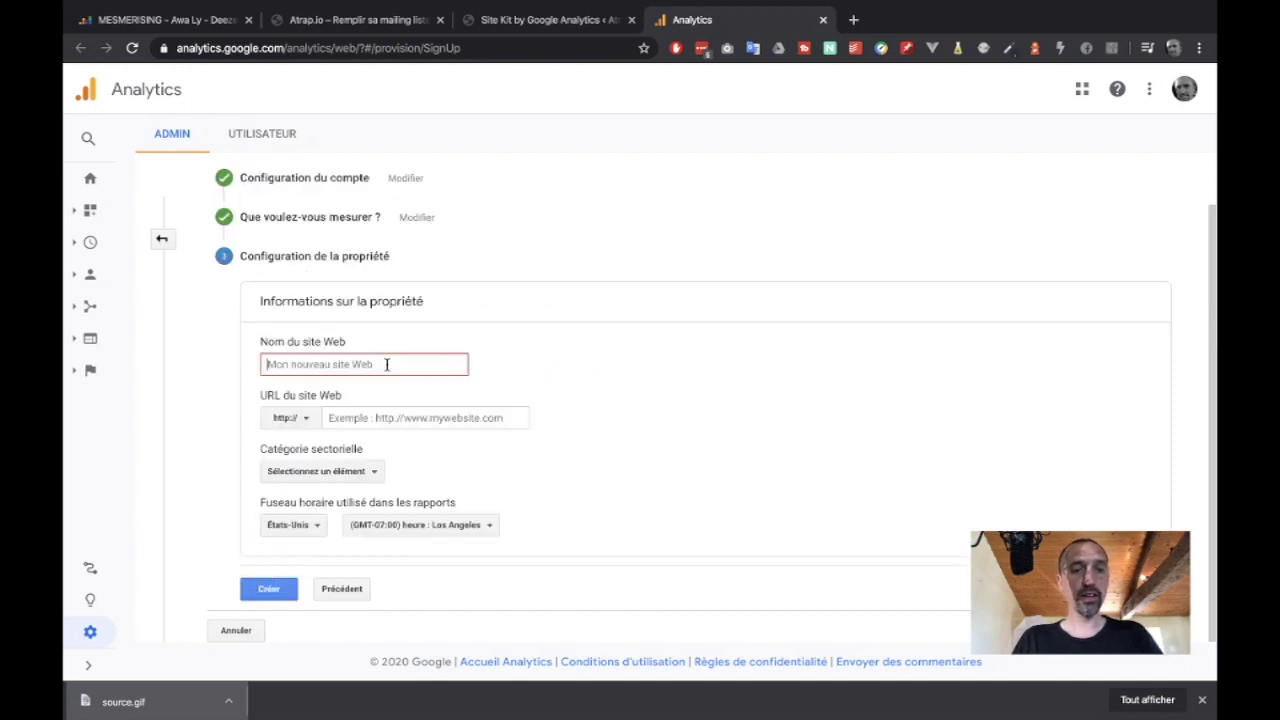
click(381, 371)
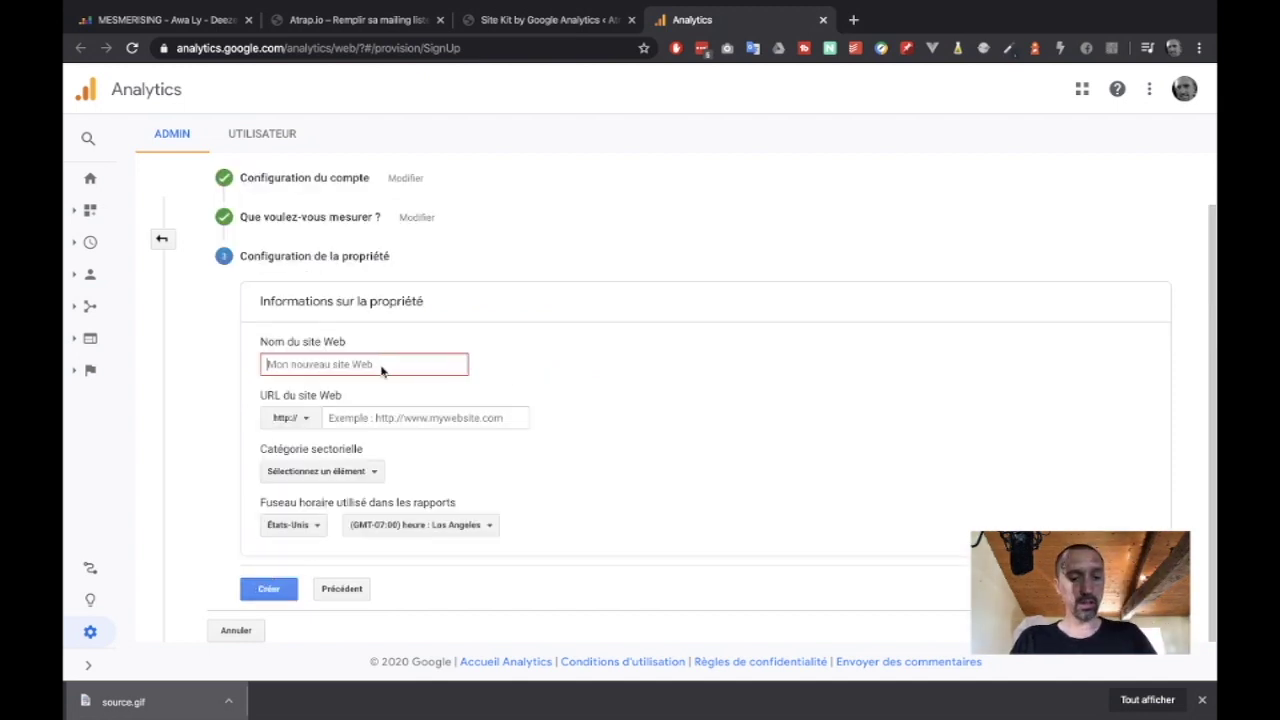
text(ATrap.io)
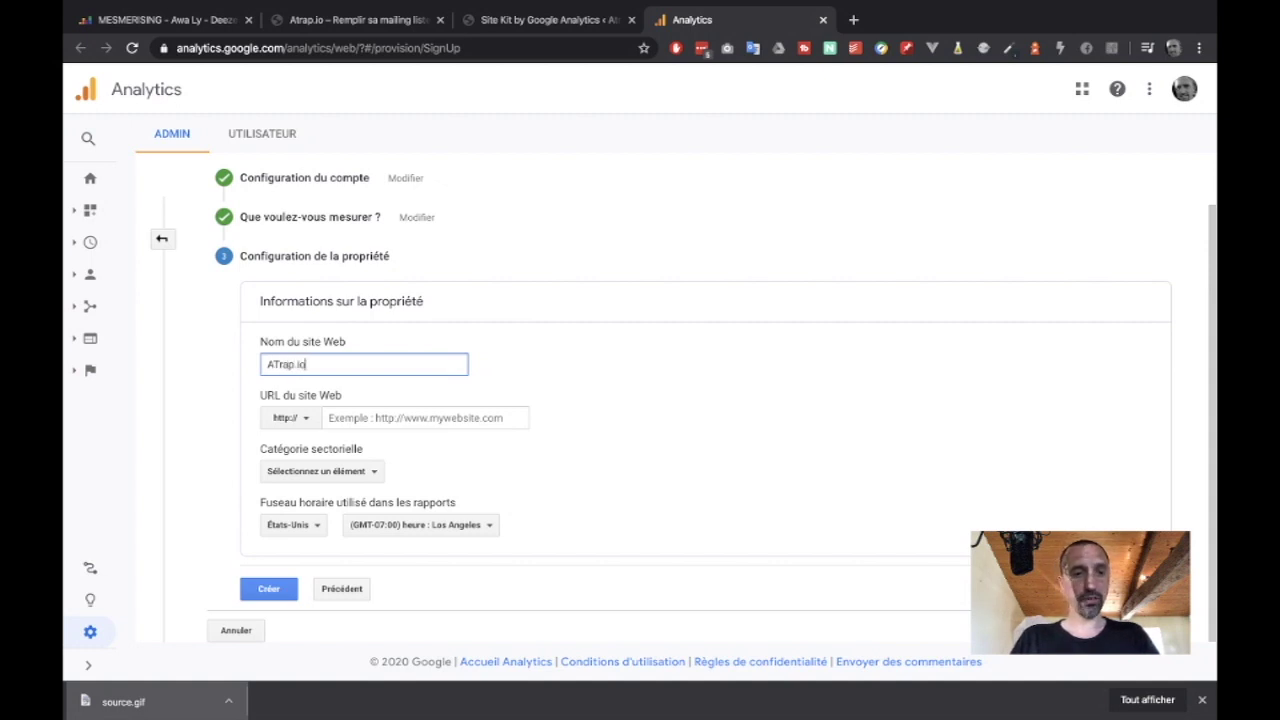
click(285, 417)
click(293, 471)
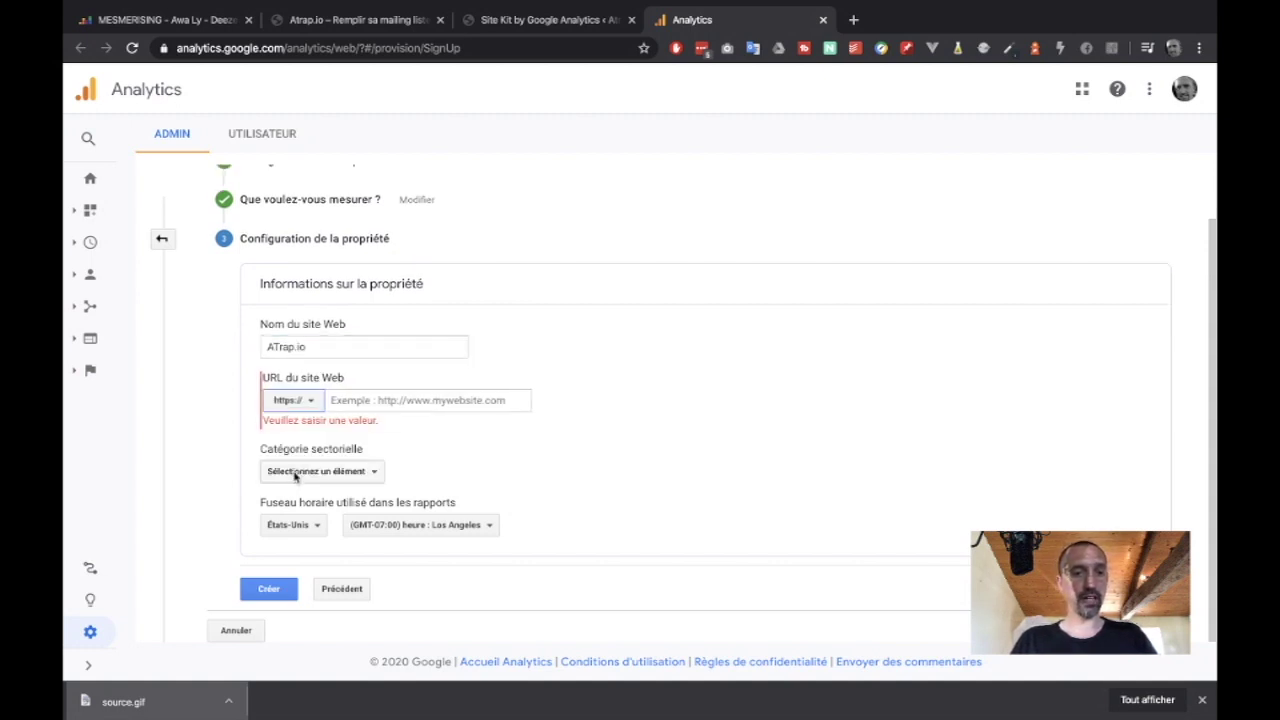
click(378, 400)
text(atrap.io)
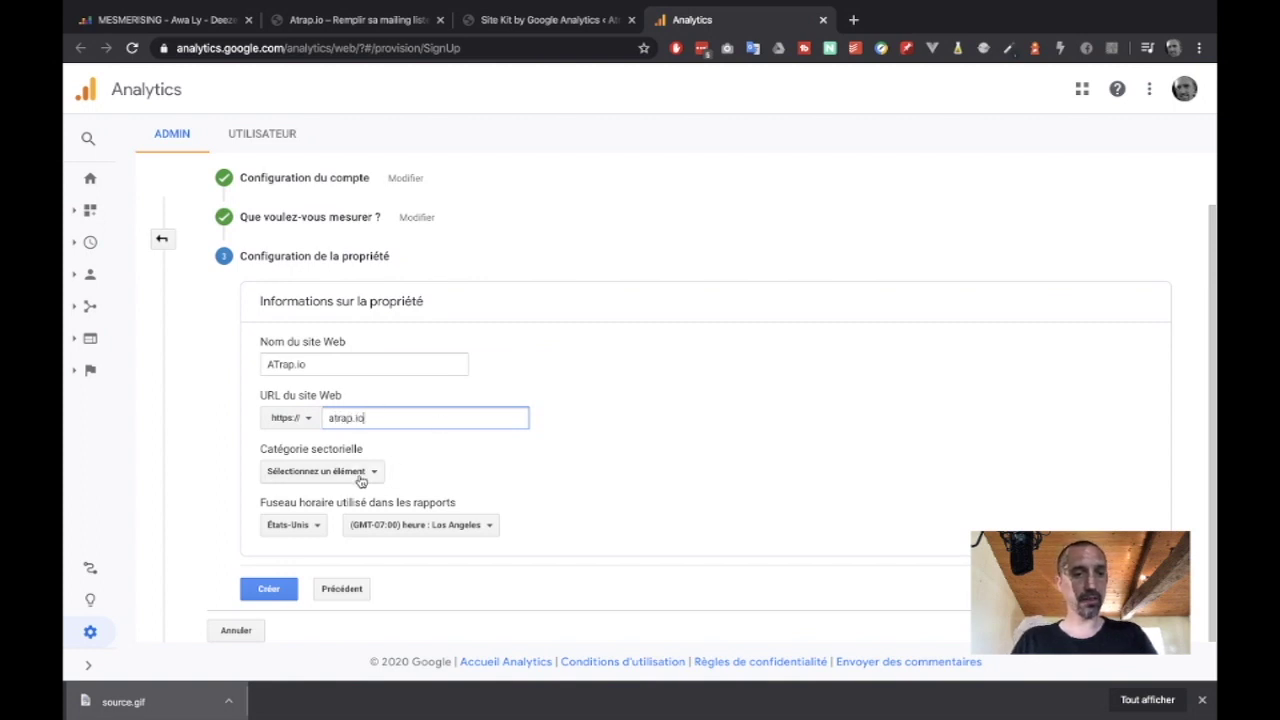
- Review the available options in the property's industry category list down to Autre
click(362, 474)
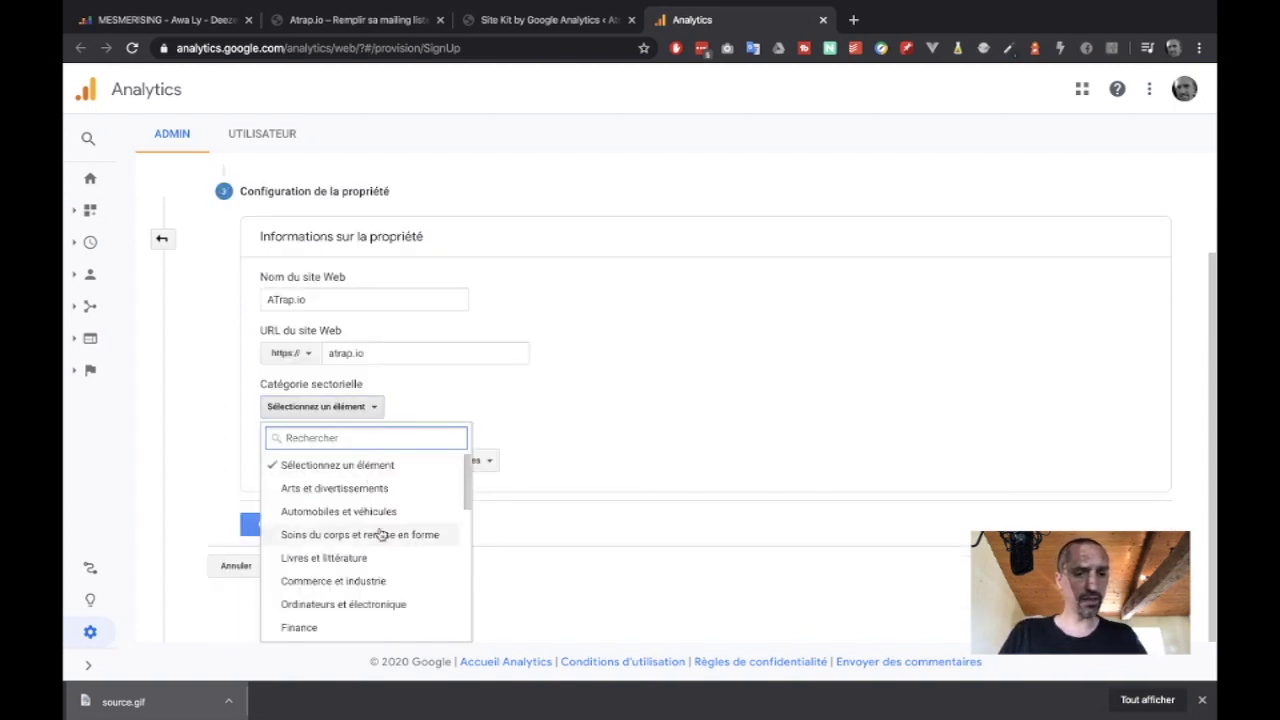
scroll(386, 531, down, 1)
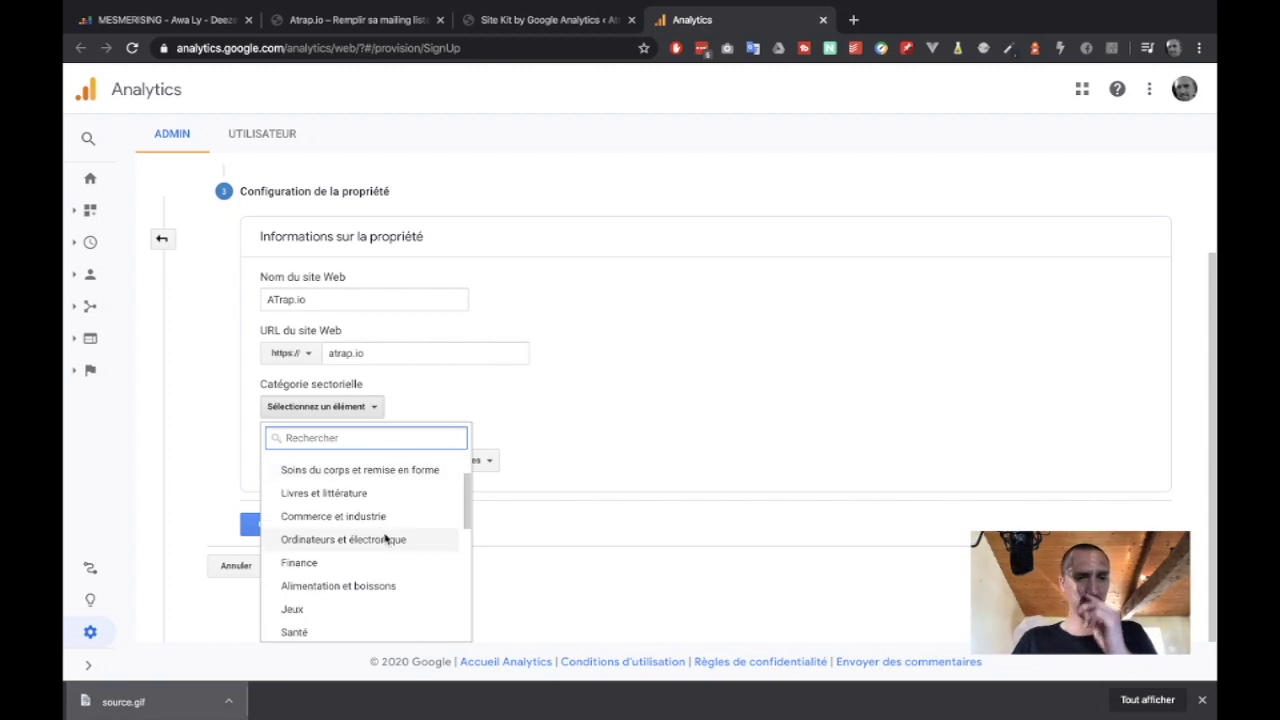
scroll(385, 538, down, 1)
scroll(385, 540, down, 3)
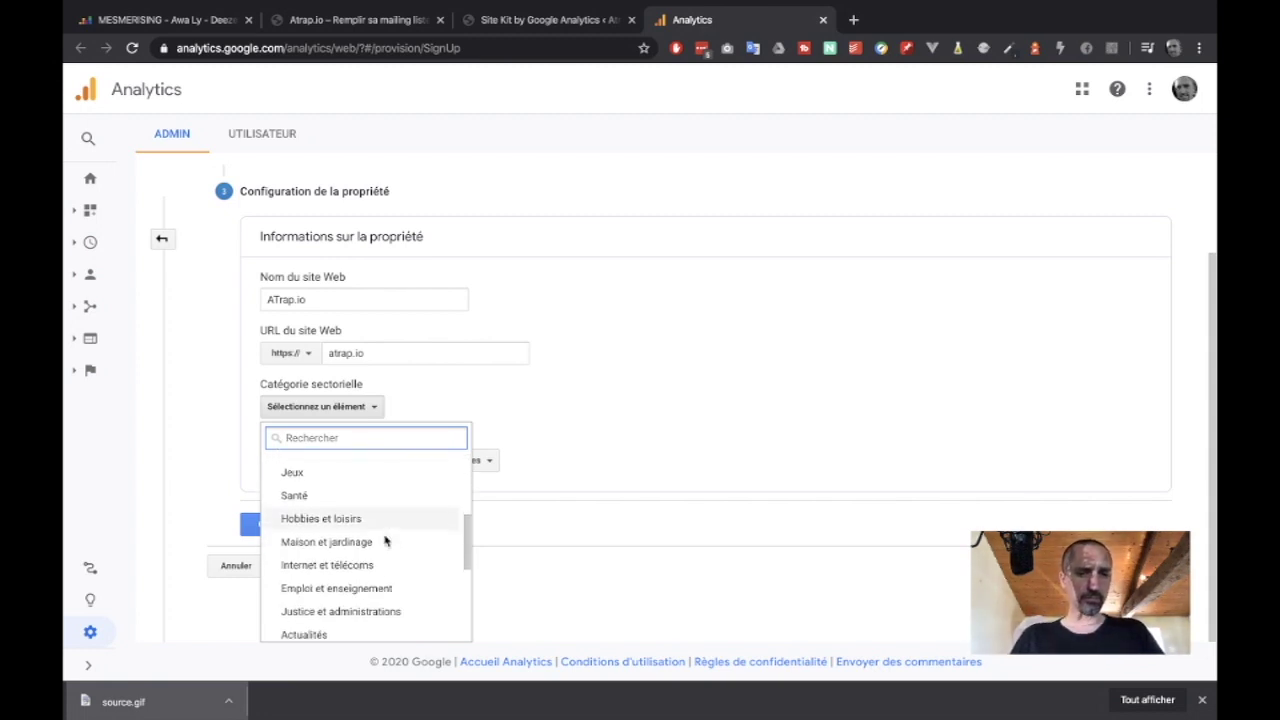
scroll(385, 540, down, 1)
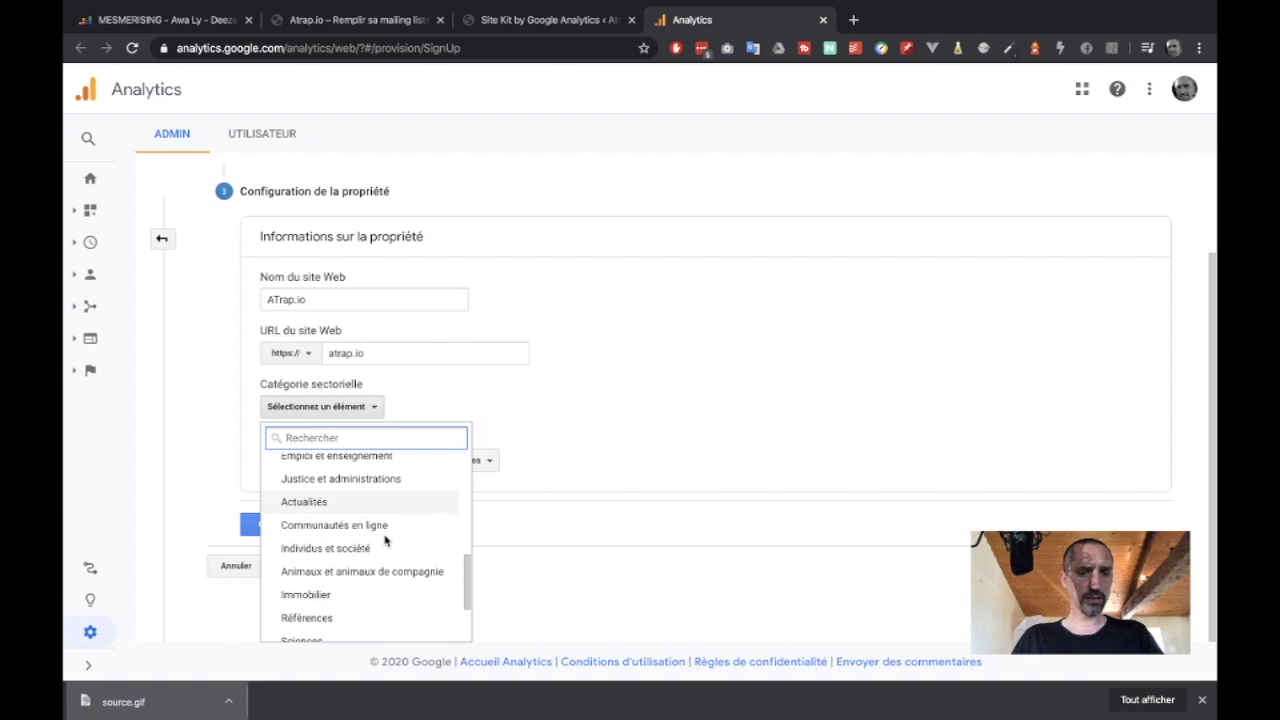
scroll(385, 540, down, 2)
scroll(385, 540, down, 1)
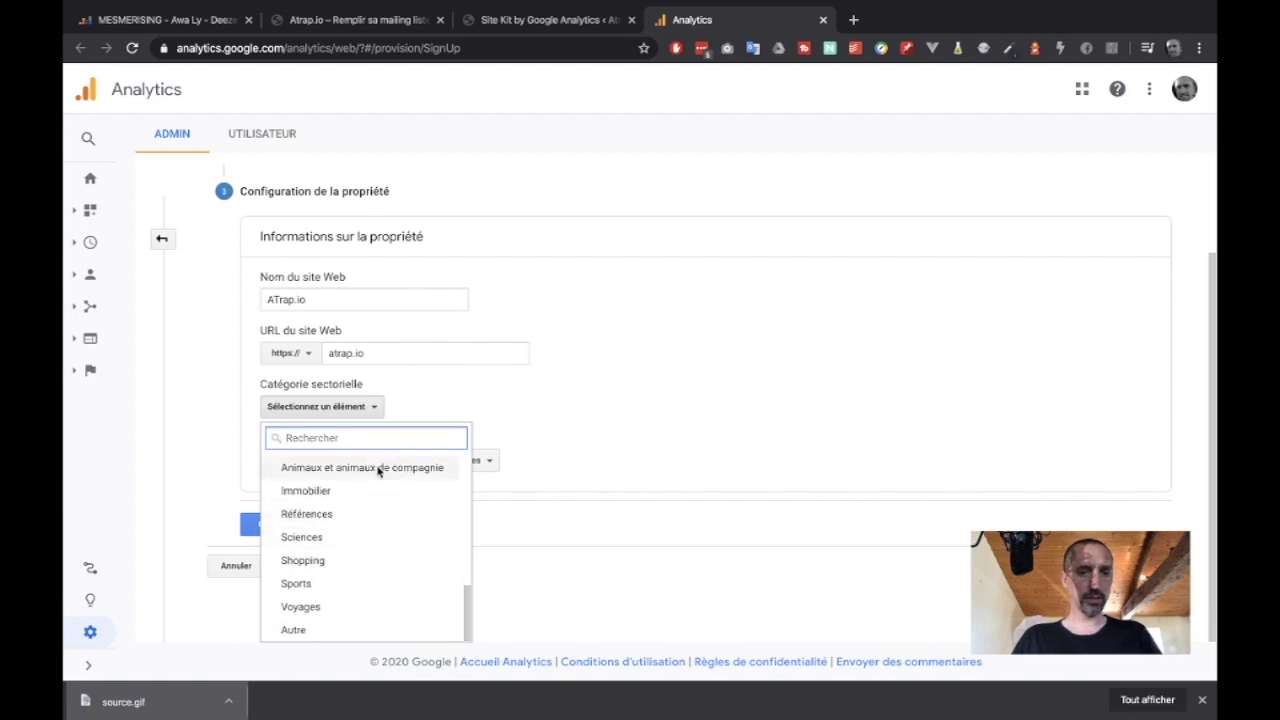
text(inf)
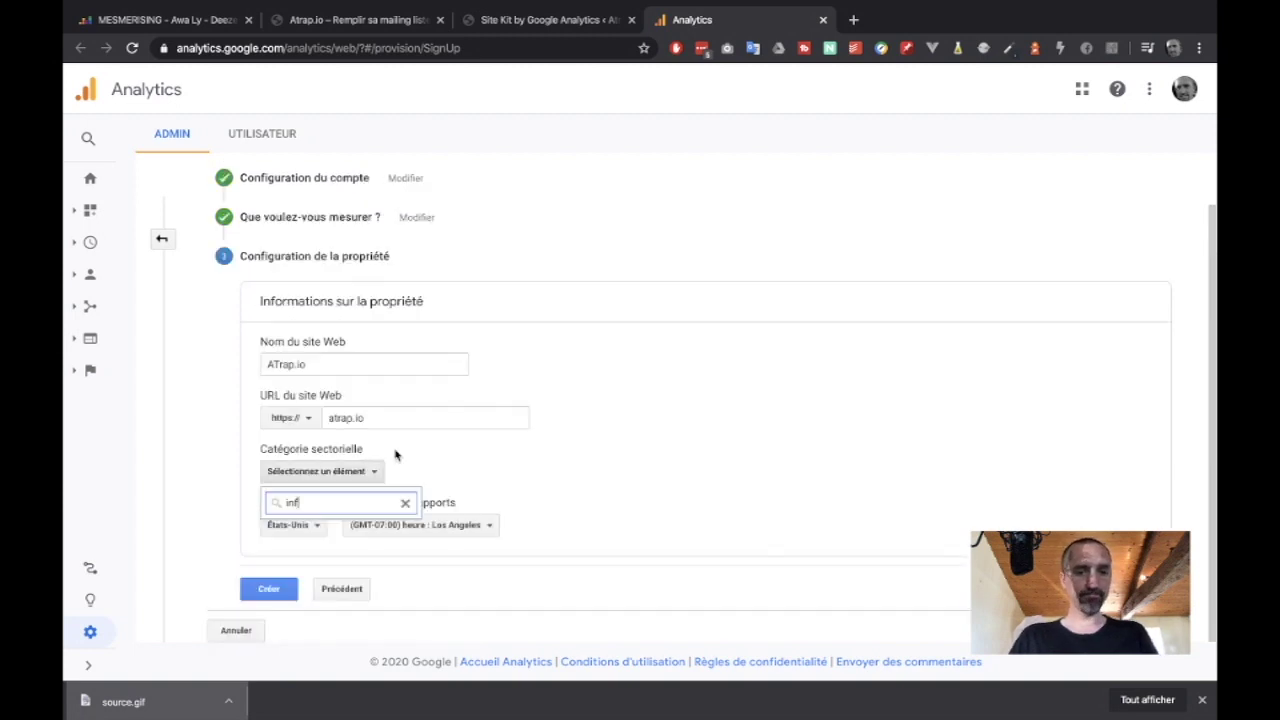
key(BackSpace)
key(BackSpace)
key(BackSpace)
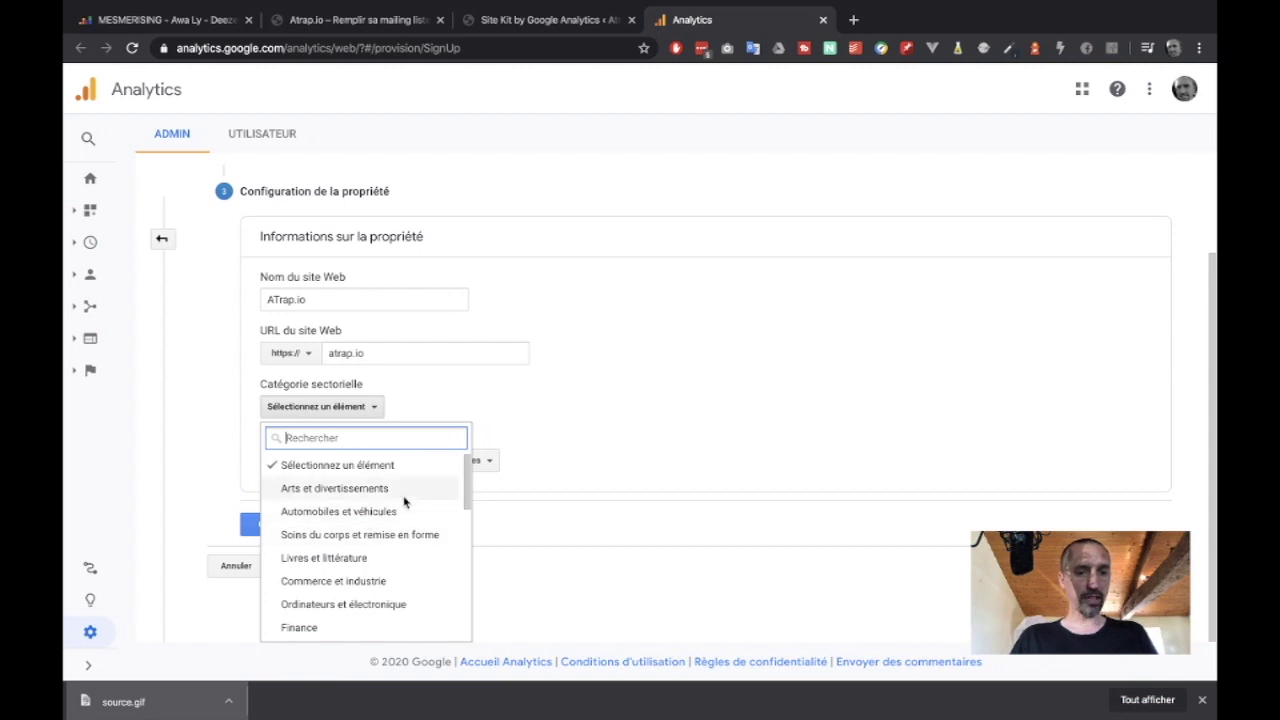
- Set the property's industry category to Internet et télécoms
scroll(405, 502, down, 1)
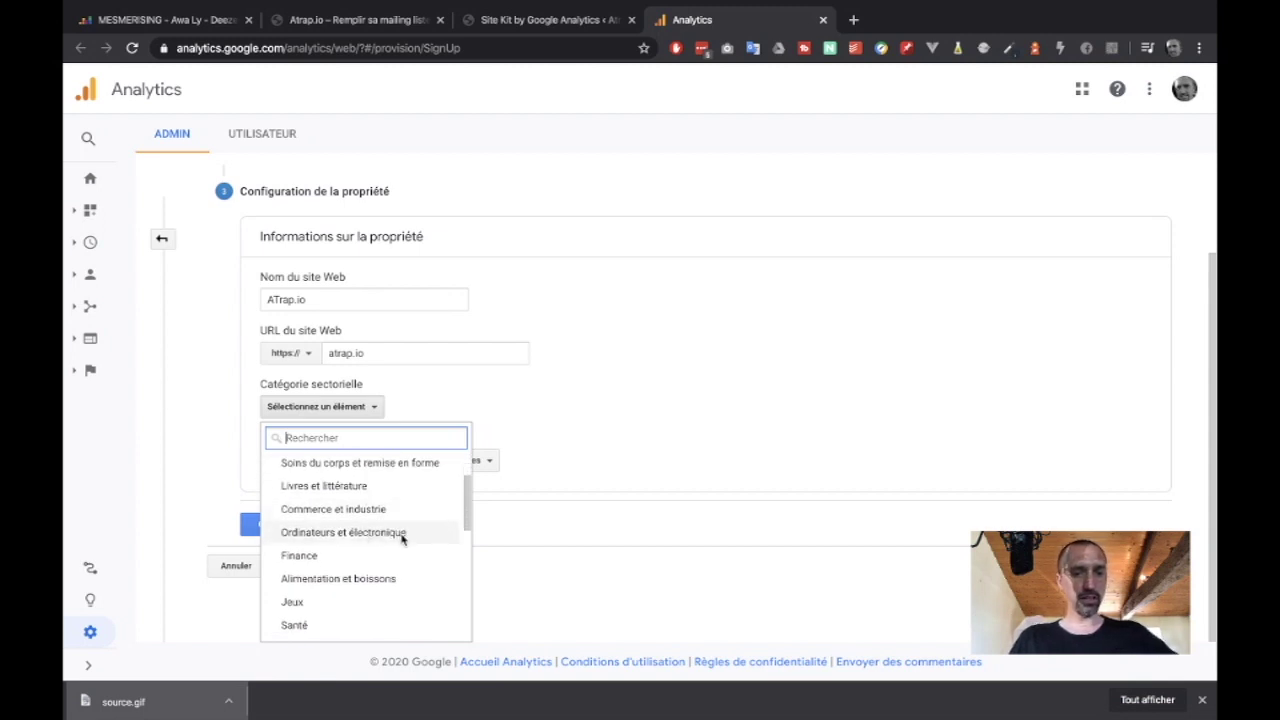
scroll(402, 540, down, 3)
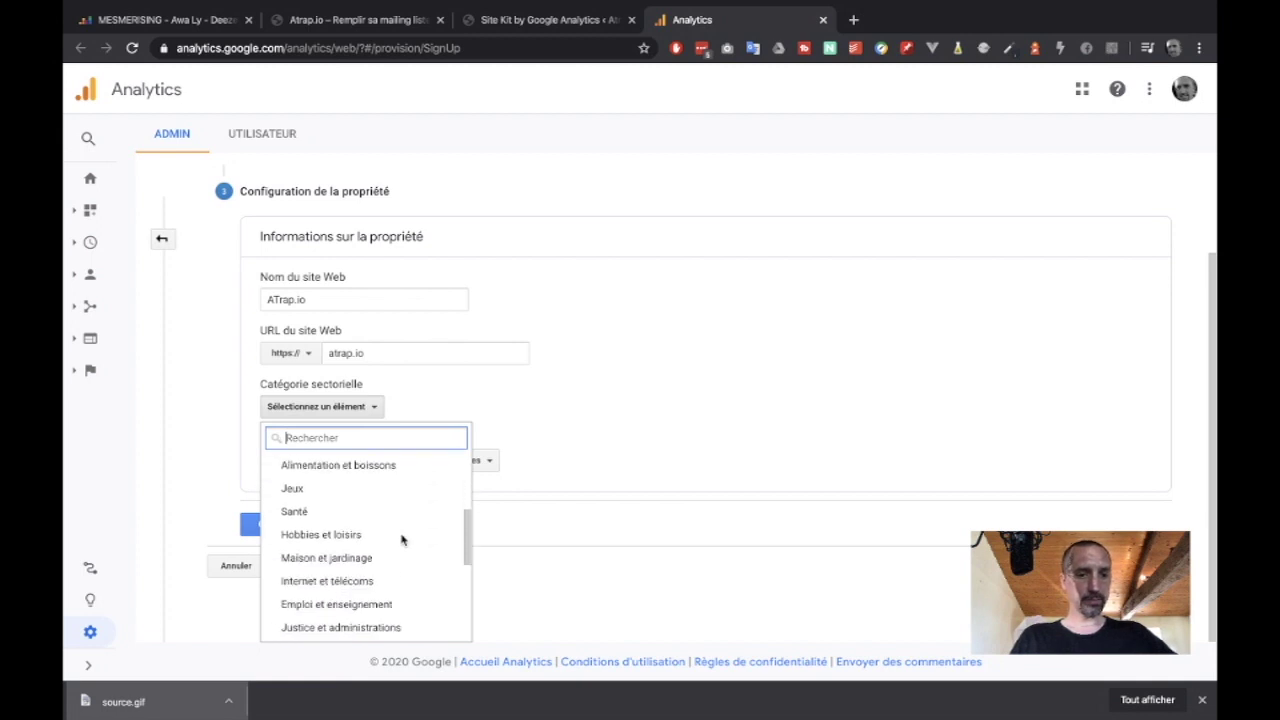
click(372, 542)
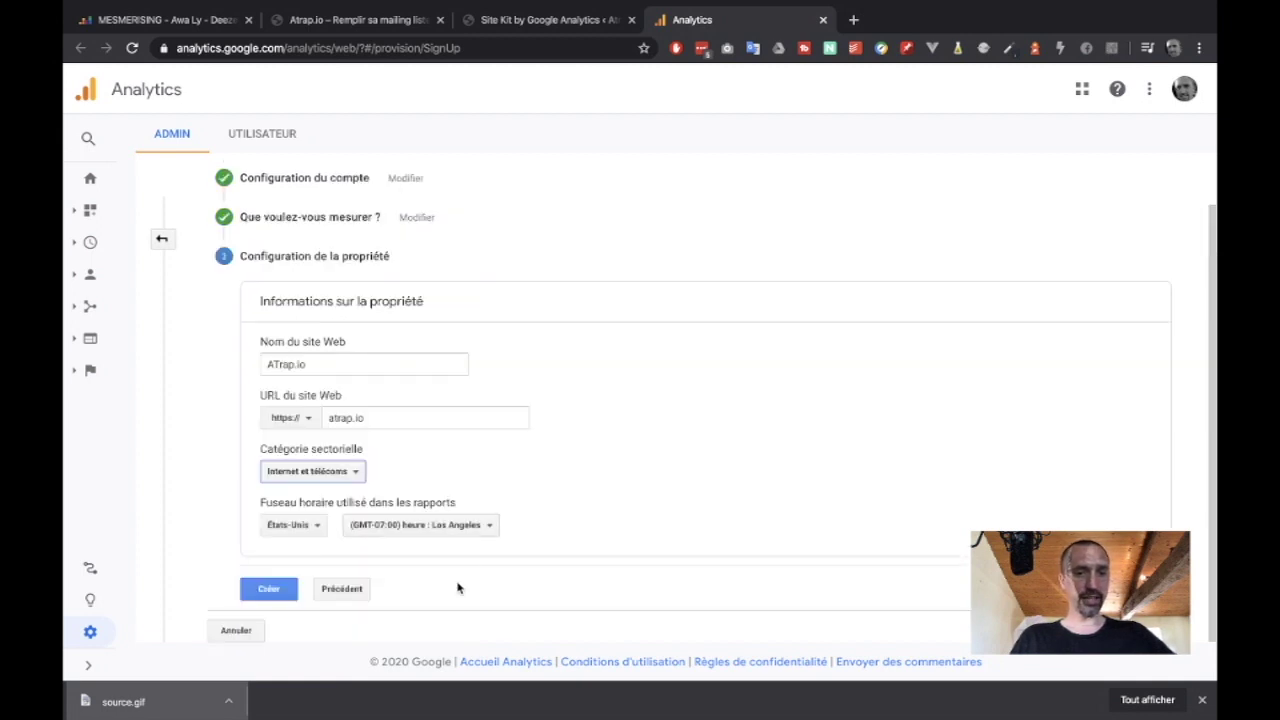
- Set the reporting time zone country to France and submit the new property for creation
click(288, 527)
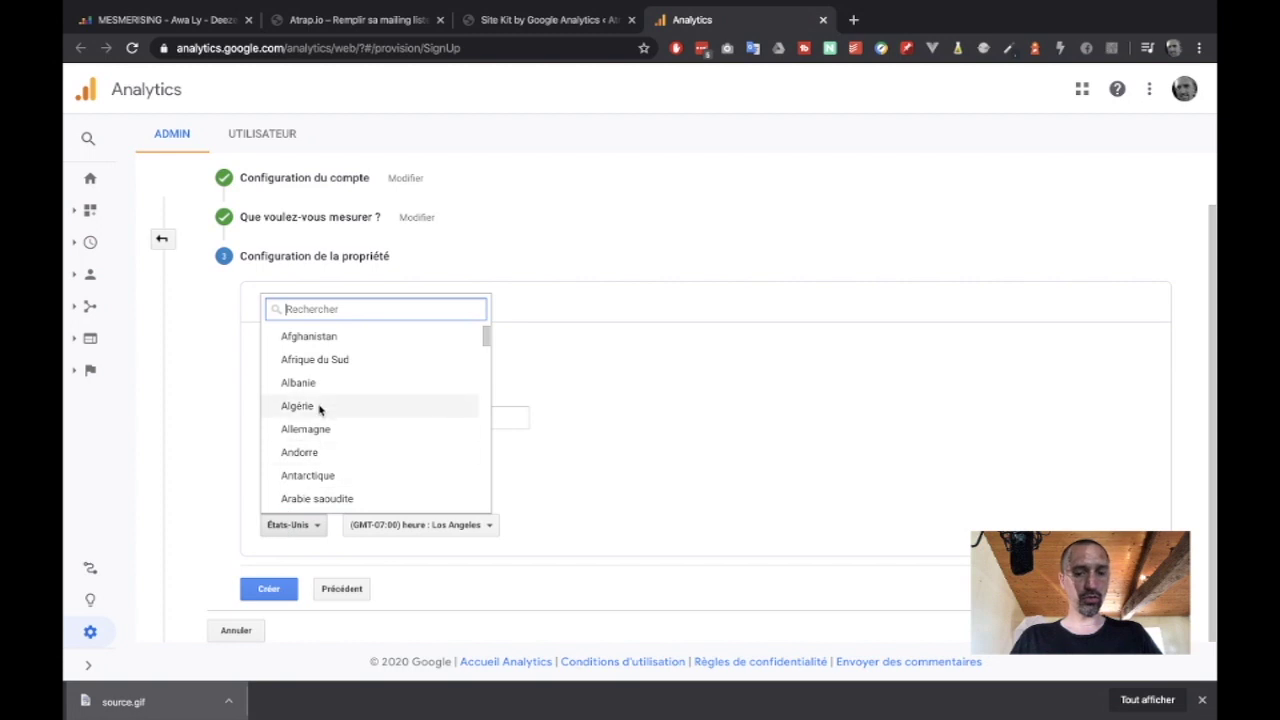
text(fran)
click(297, 337)
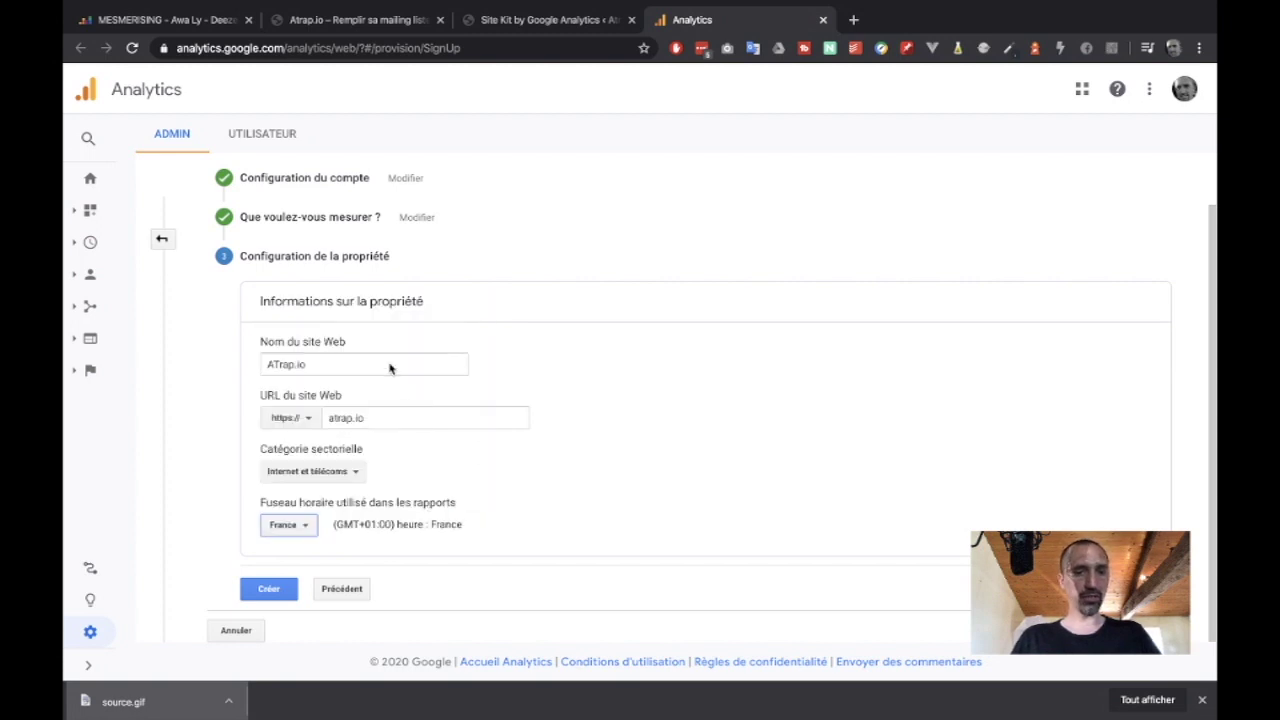
click(268, 589)
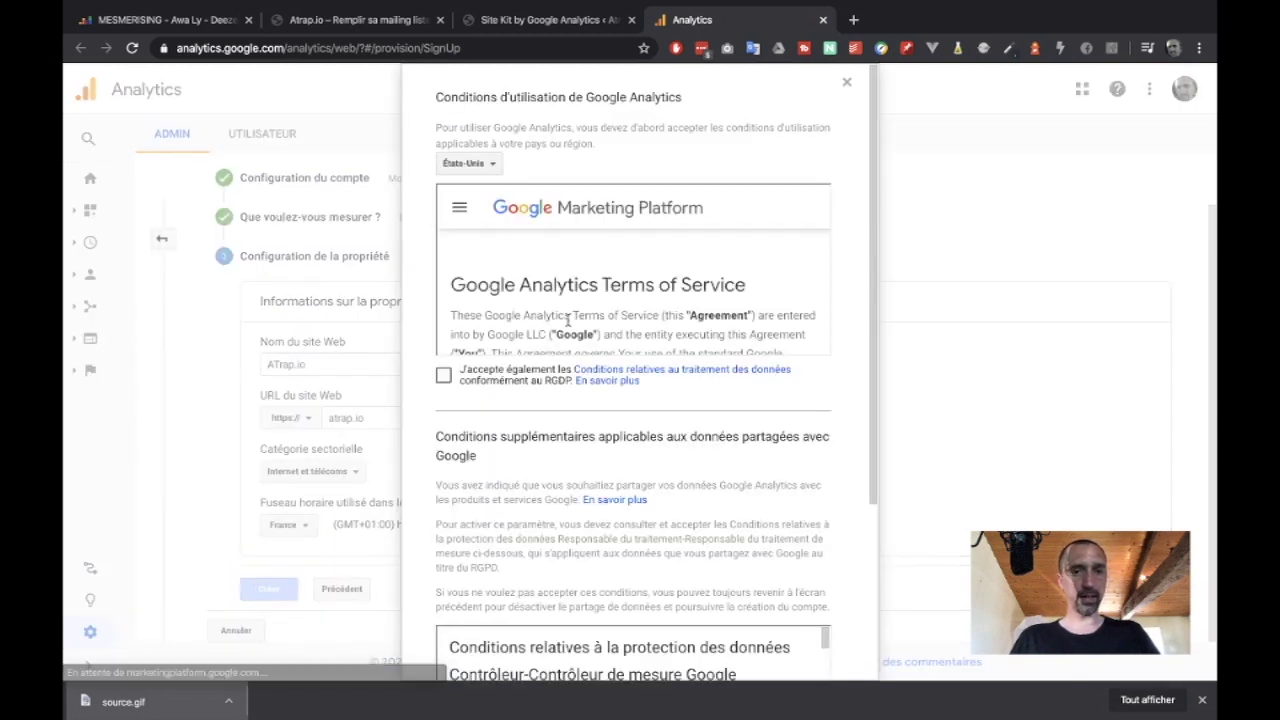
- Accept the Google Analytics terms of service, including the GDPR data processing terms and the controller-to-controller measurement data protection terms
click(443, 375)
scroll(553, 334, down, 1)
scroll(553, 334, down, 5)
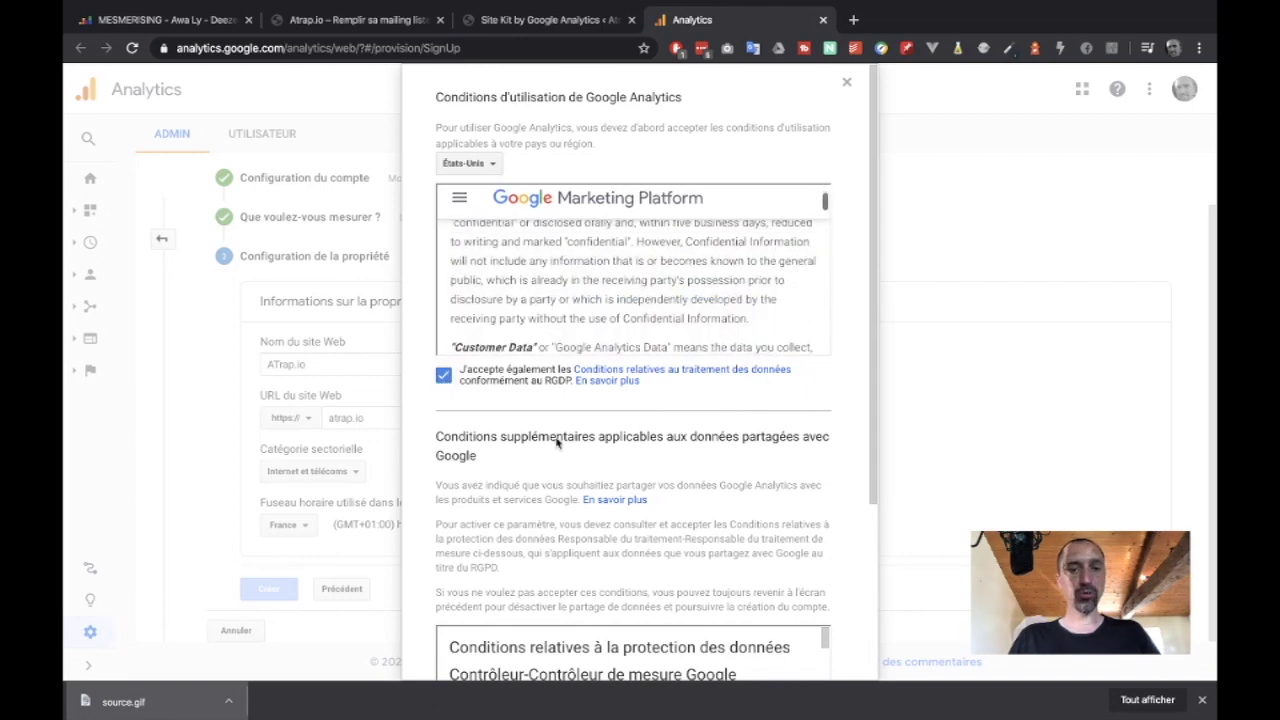
click(443, 578)
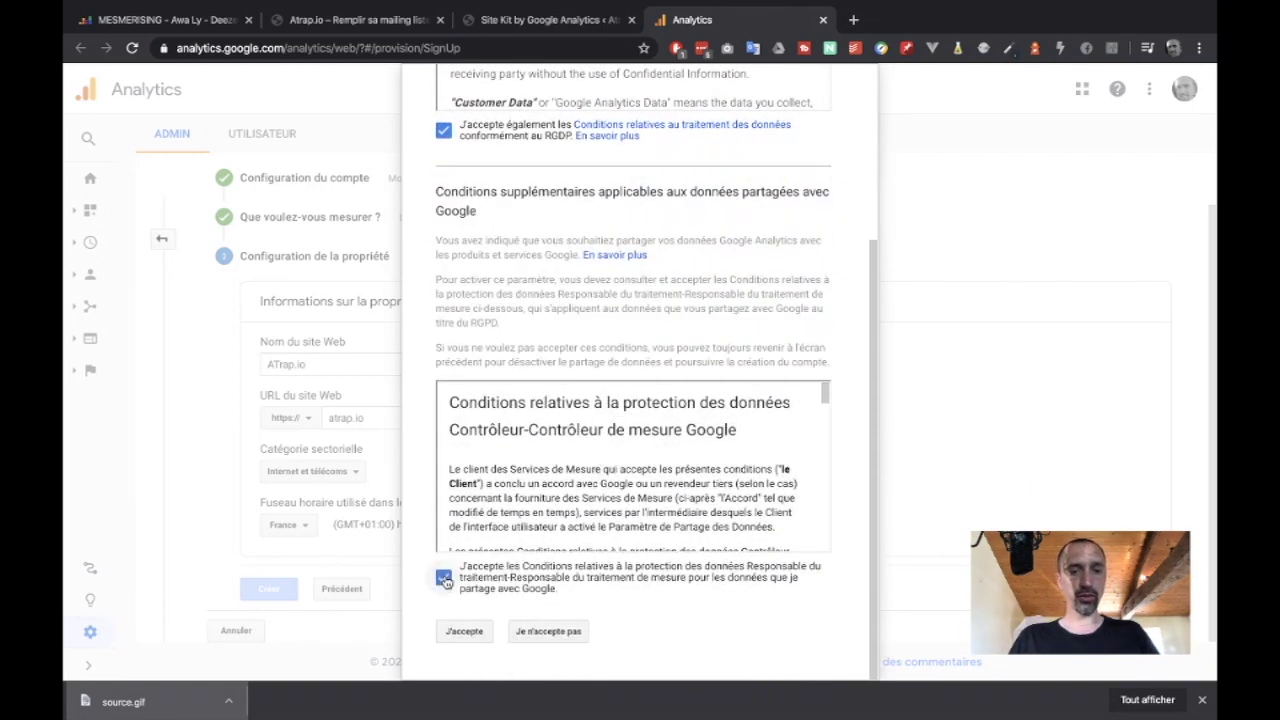
click(465, 631)
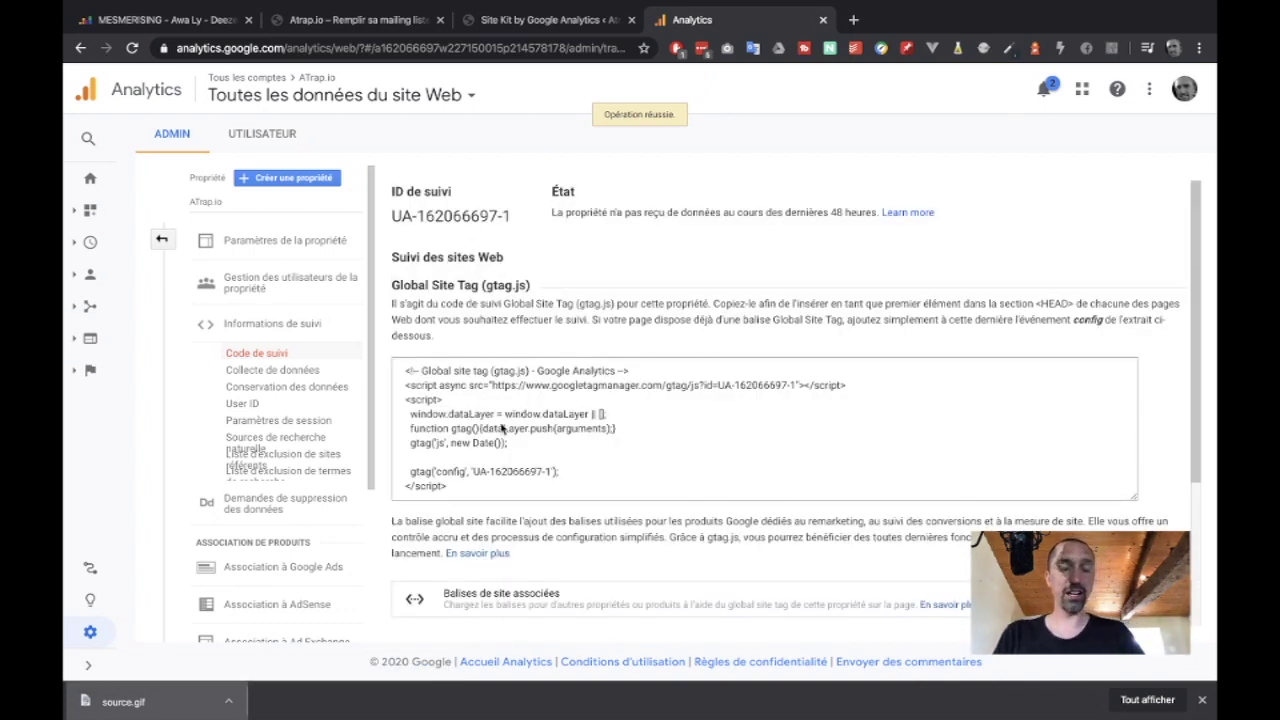
- Look at the Site Kit account connection page, return to Analytics and select the Global Site Tag code snippet
click(545, 19)
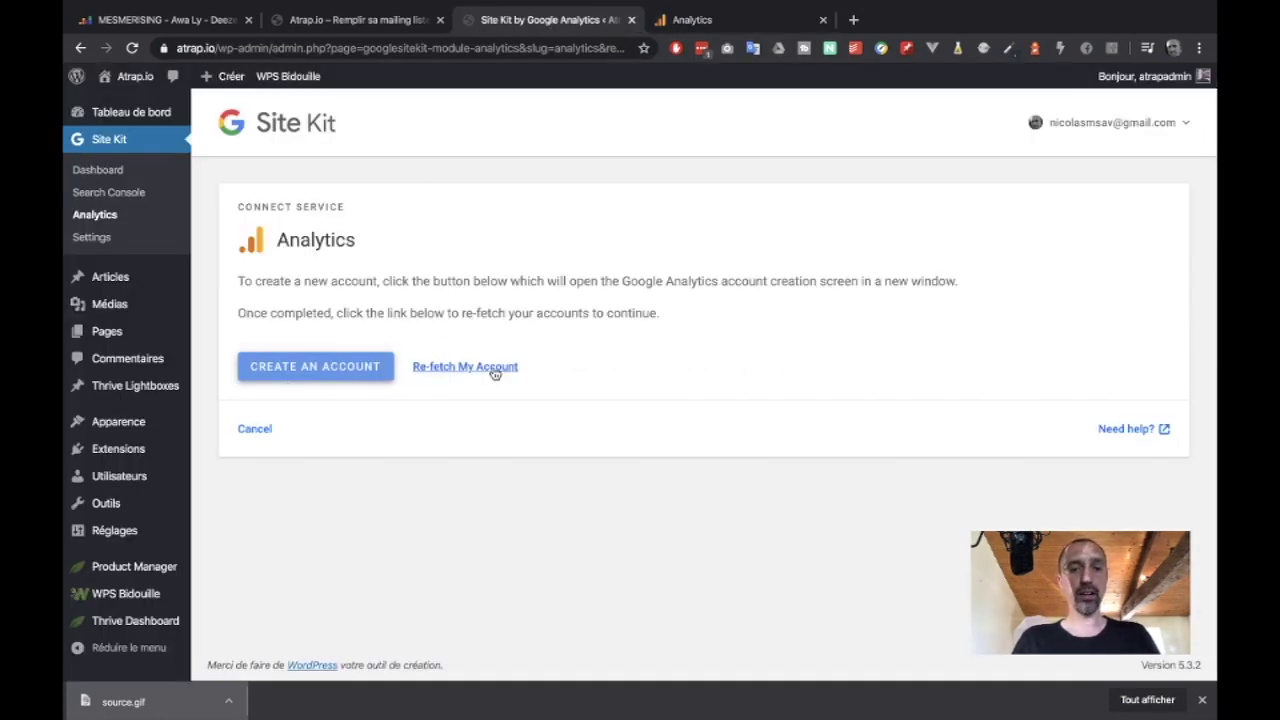
click(732, 20)
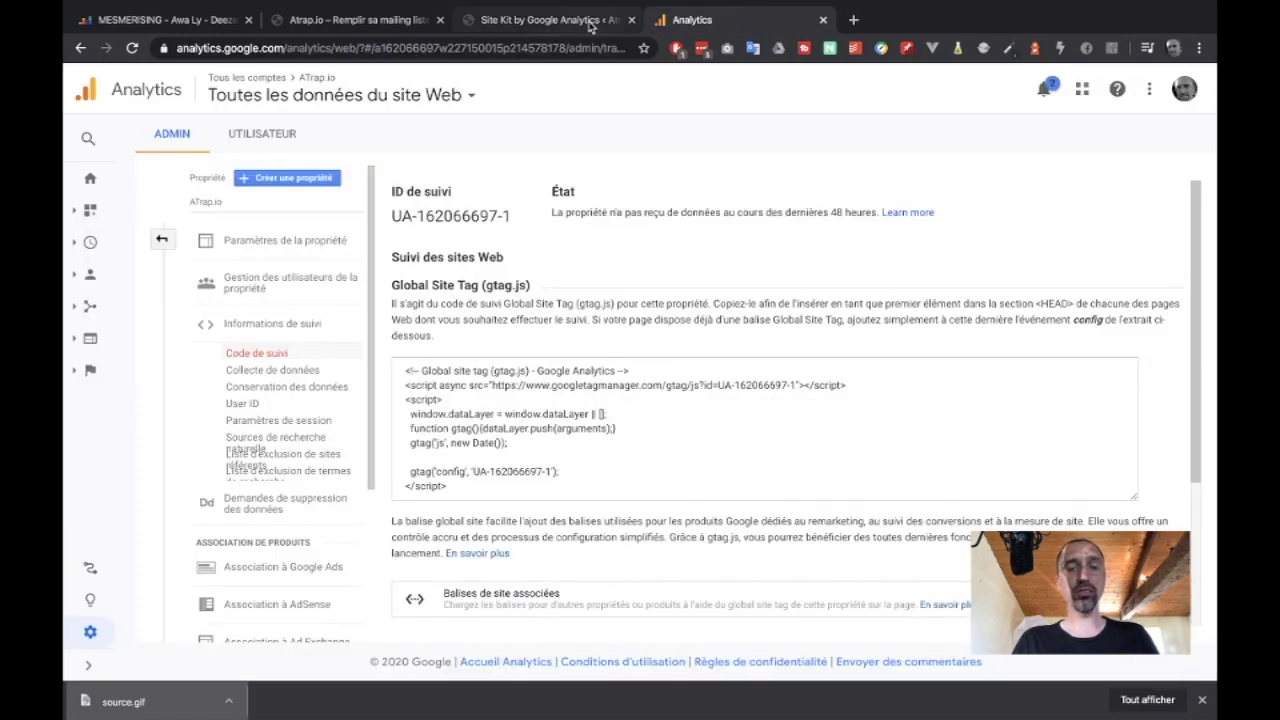
click(543, 418)
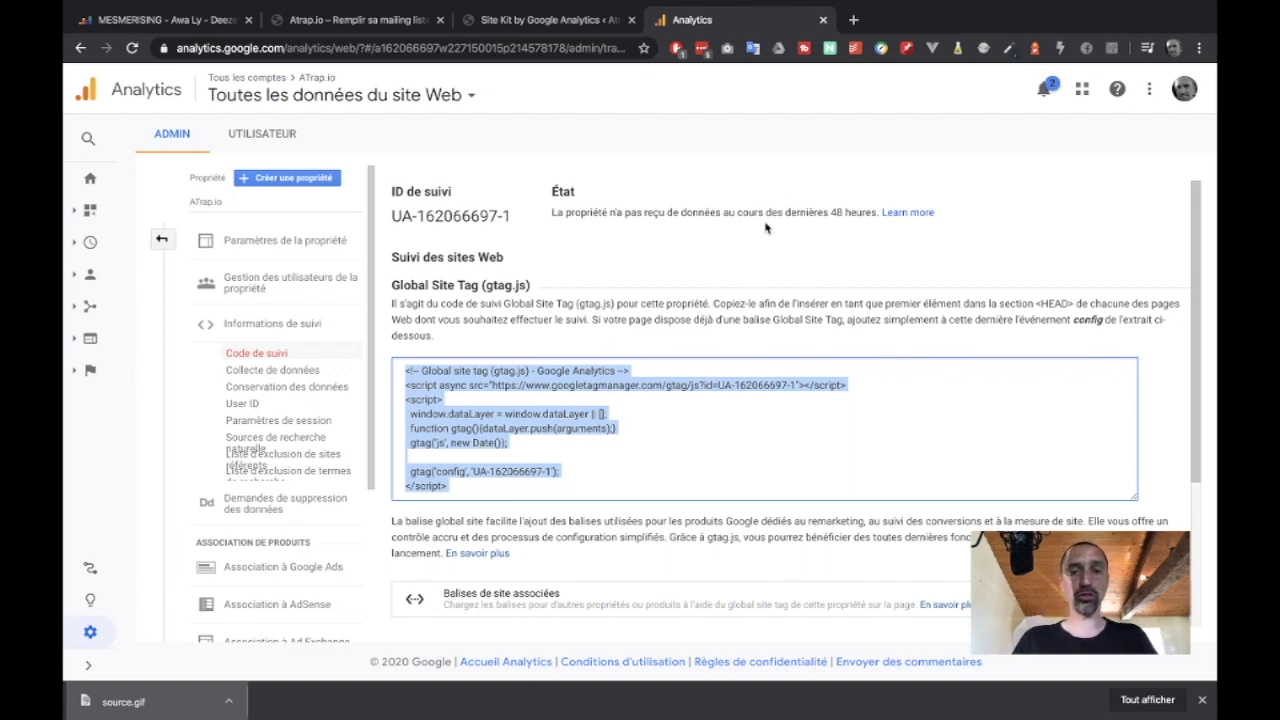
- Search the web in a new tab for header and footer scripts and open the Header and Footer Scripts WordPress plugin page
click(853, 19)
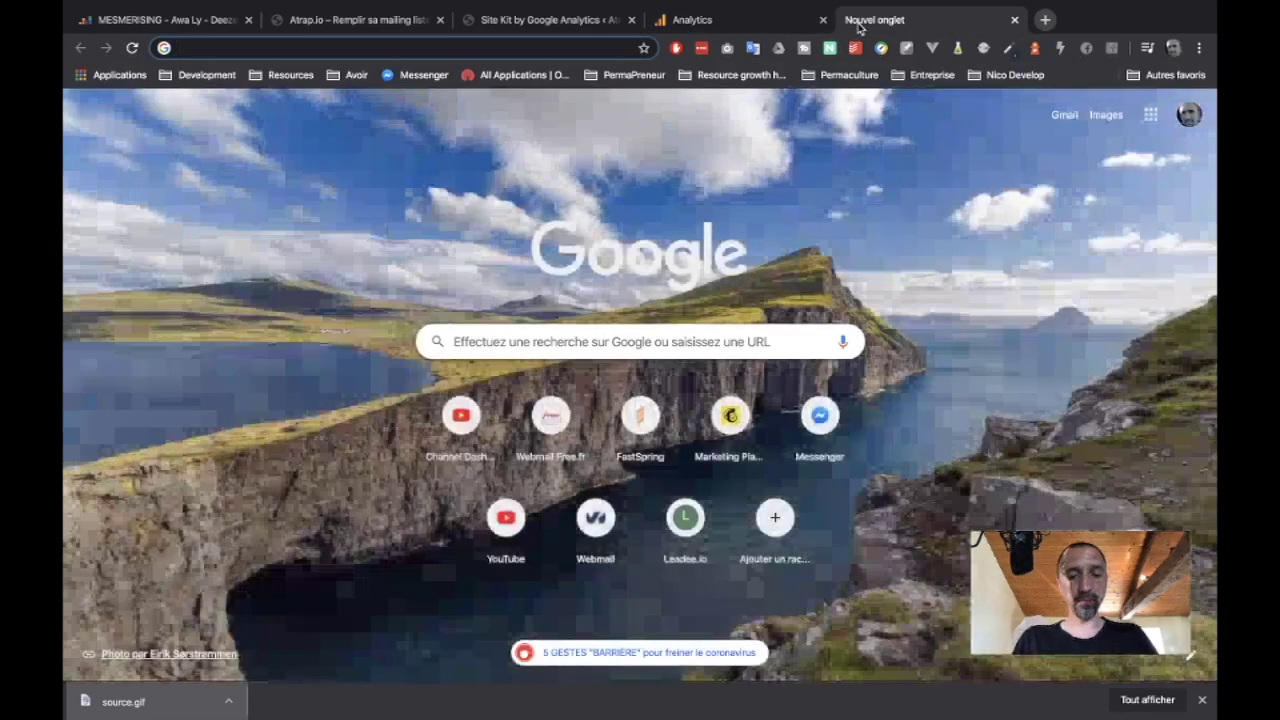
text(header a)
key(Right)
text(nd footer)
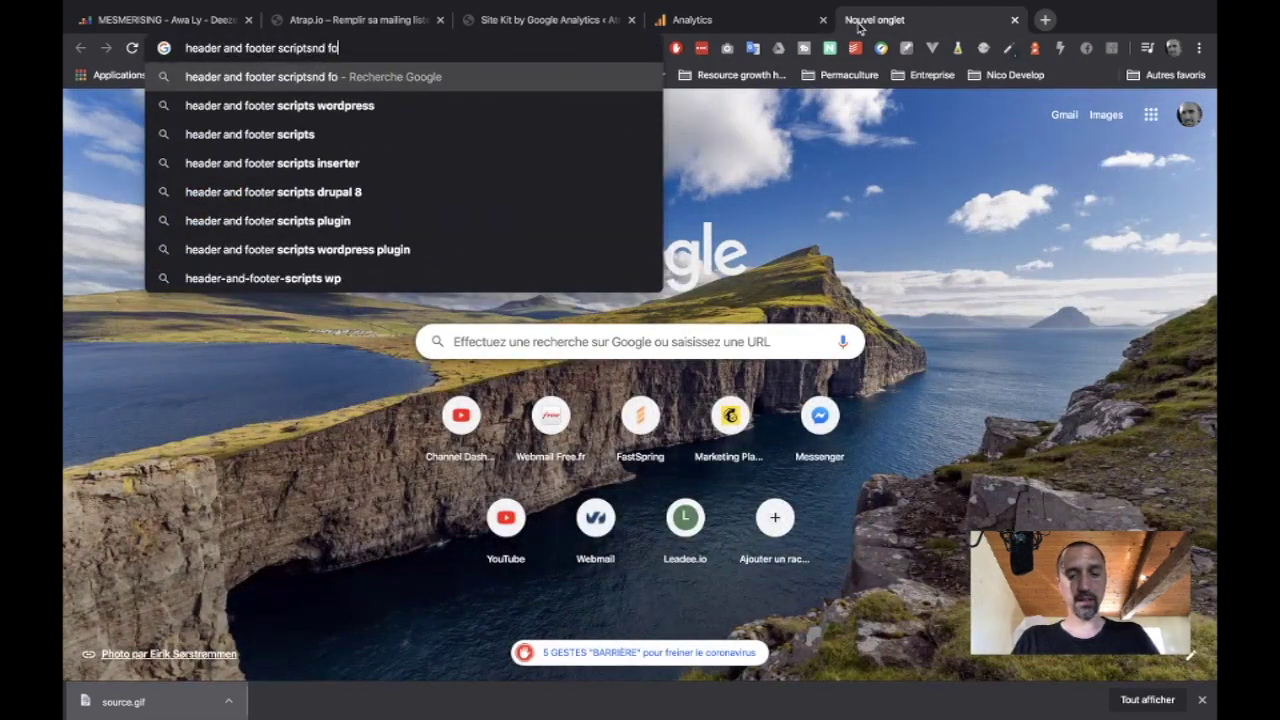
key(Return)
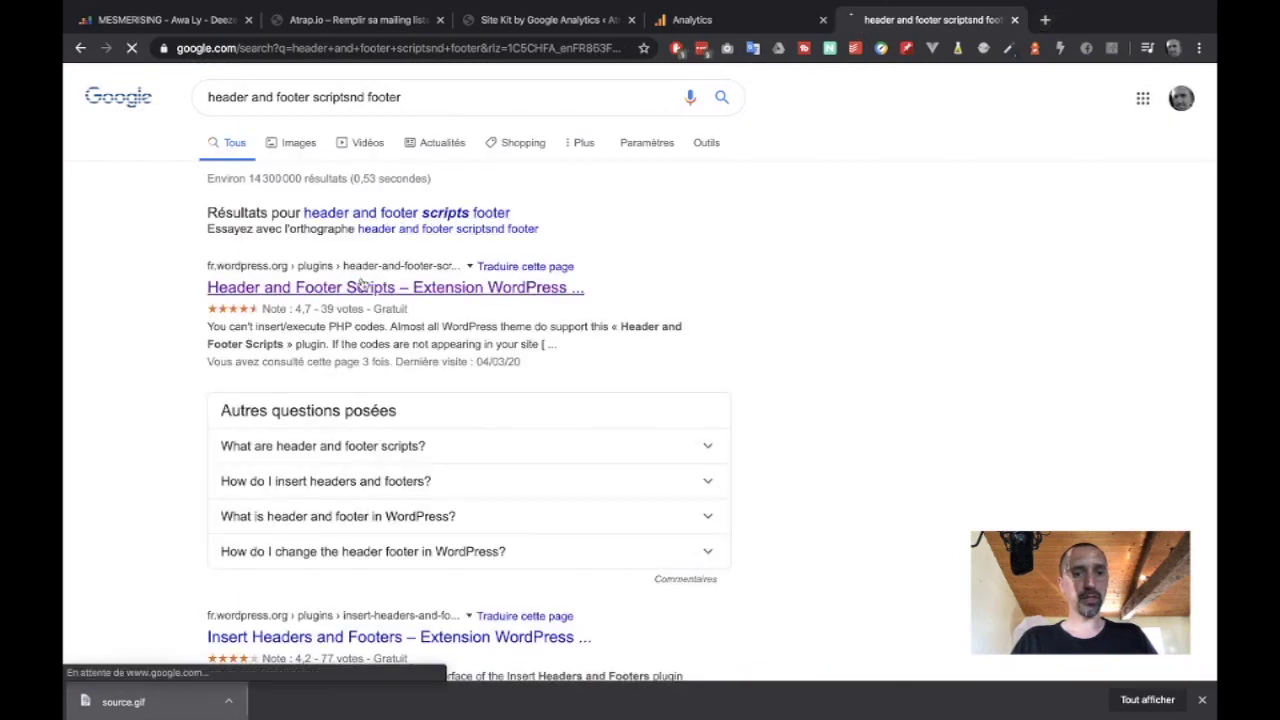
click(500, 288)
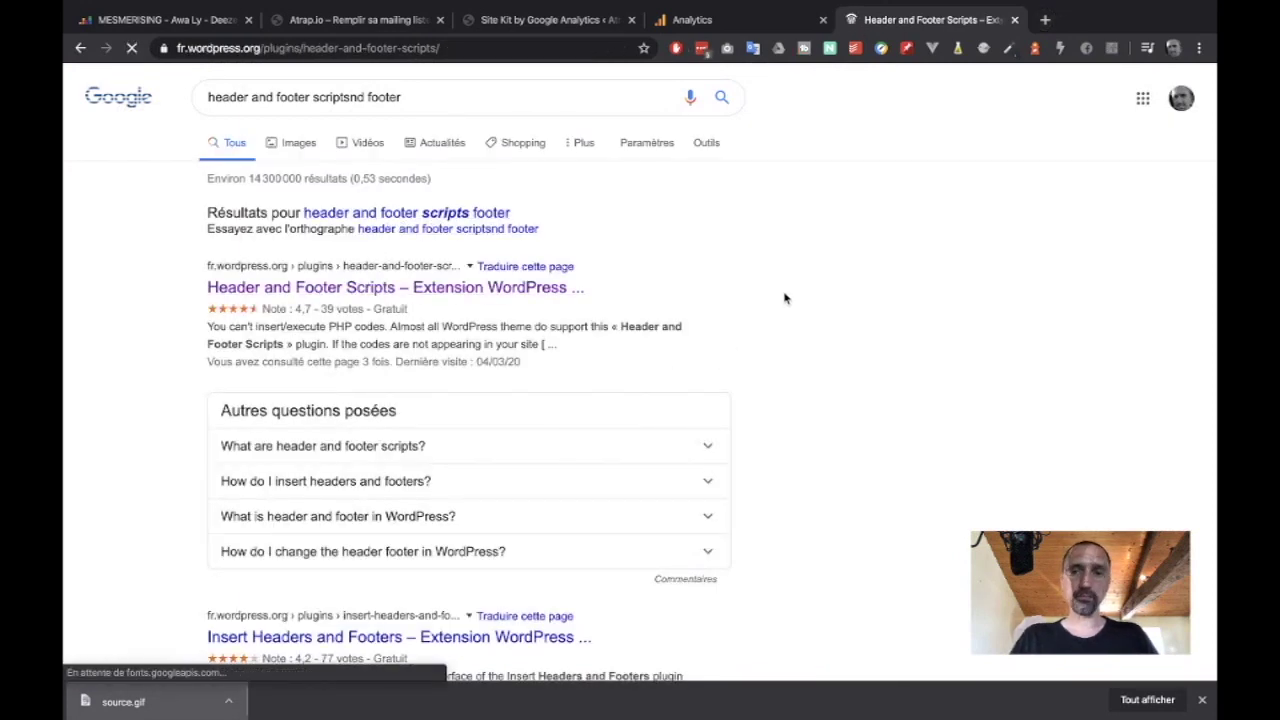
- Read the Header and Footer Scripts plugin description, covering its code examples, reasons to use it and limitations
scroll(437, 246, down, 1)
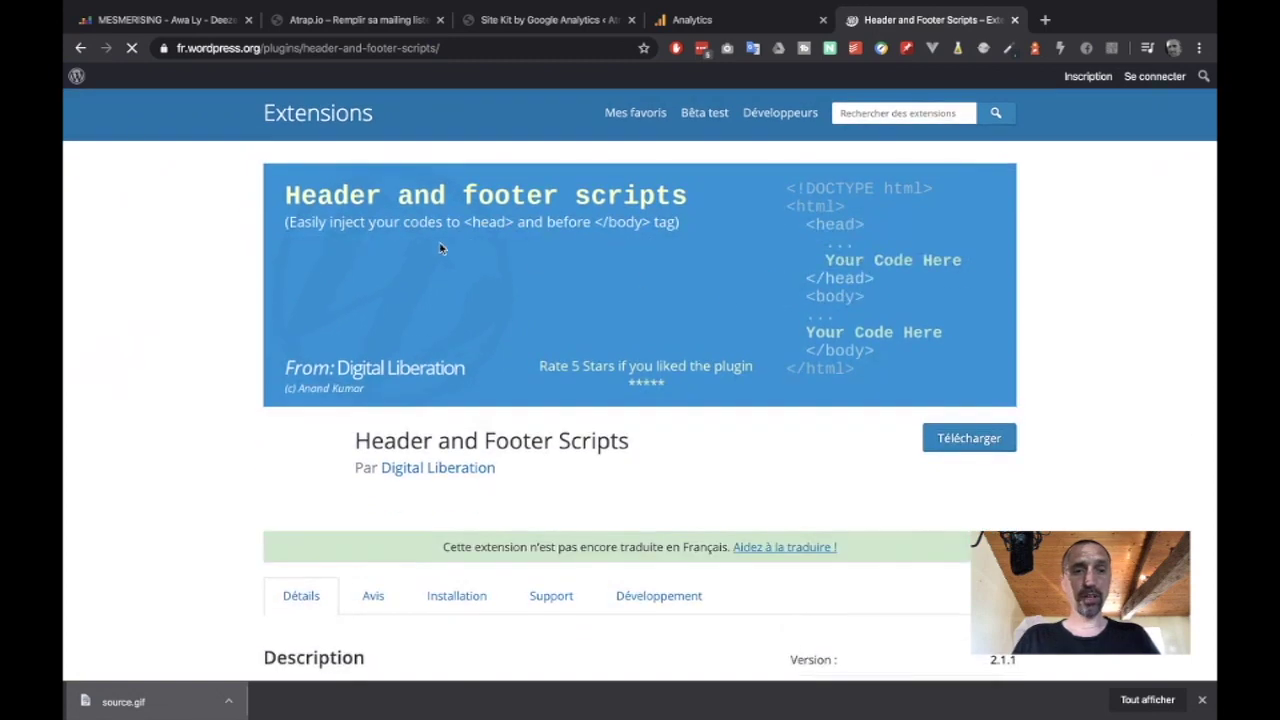
scroll(480, 426, down, 3)
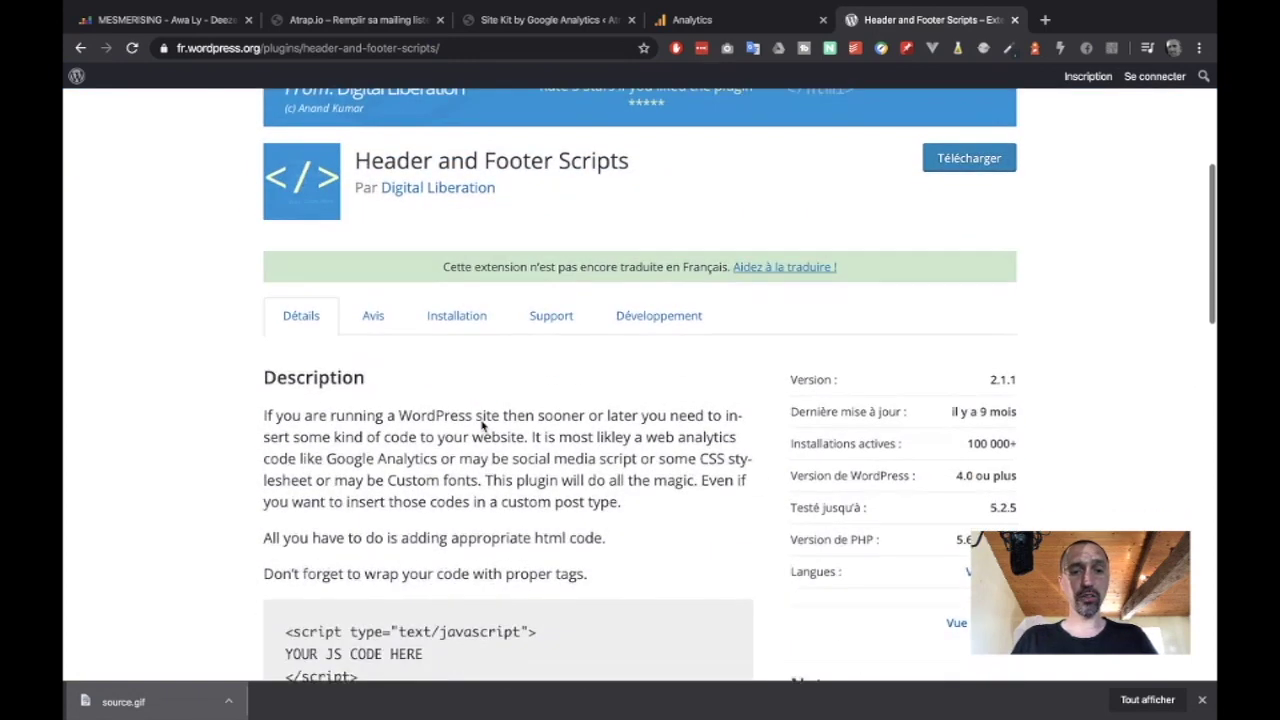
scroll(483, 423, down, 2)
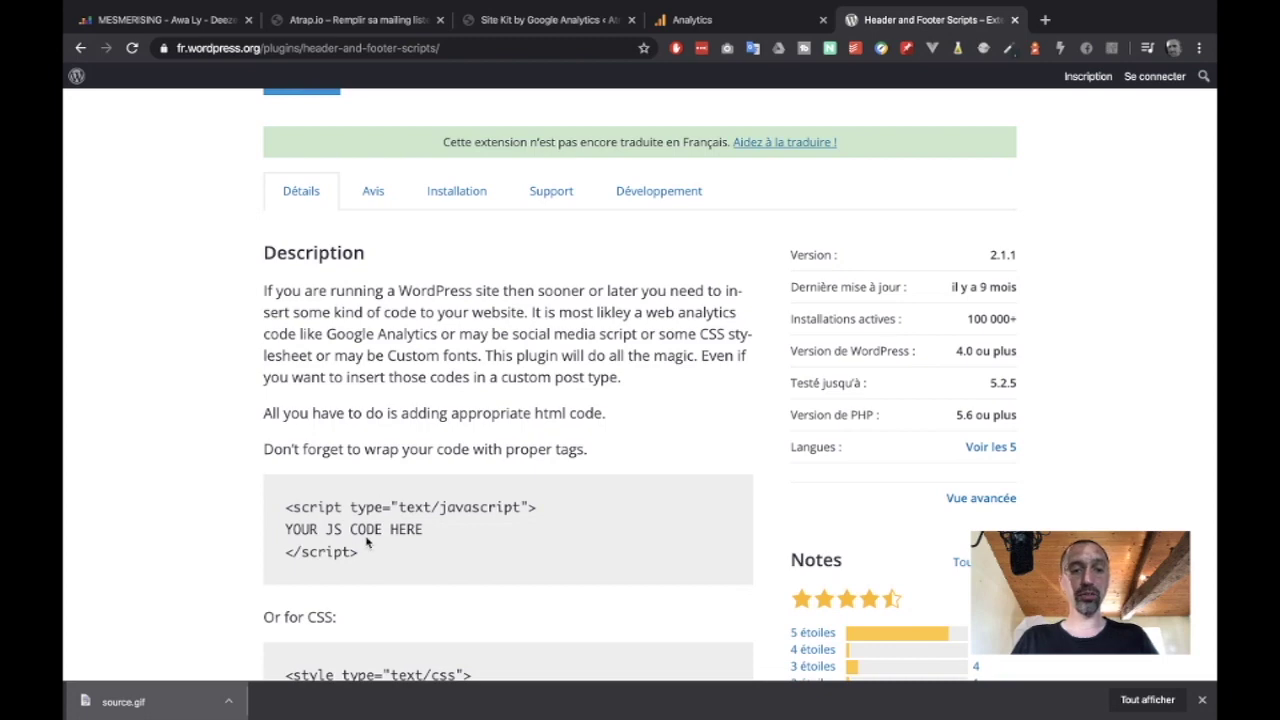
scroll(365, 537, down, 2)
scroll(371, 563, down, 3)
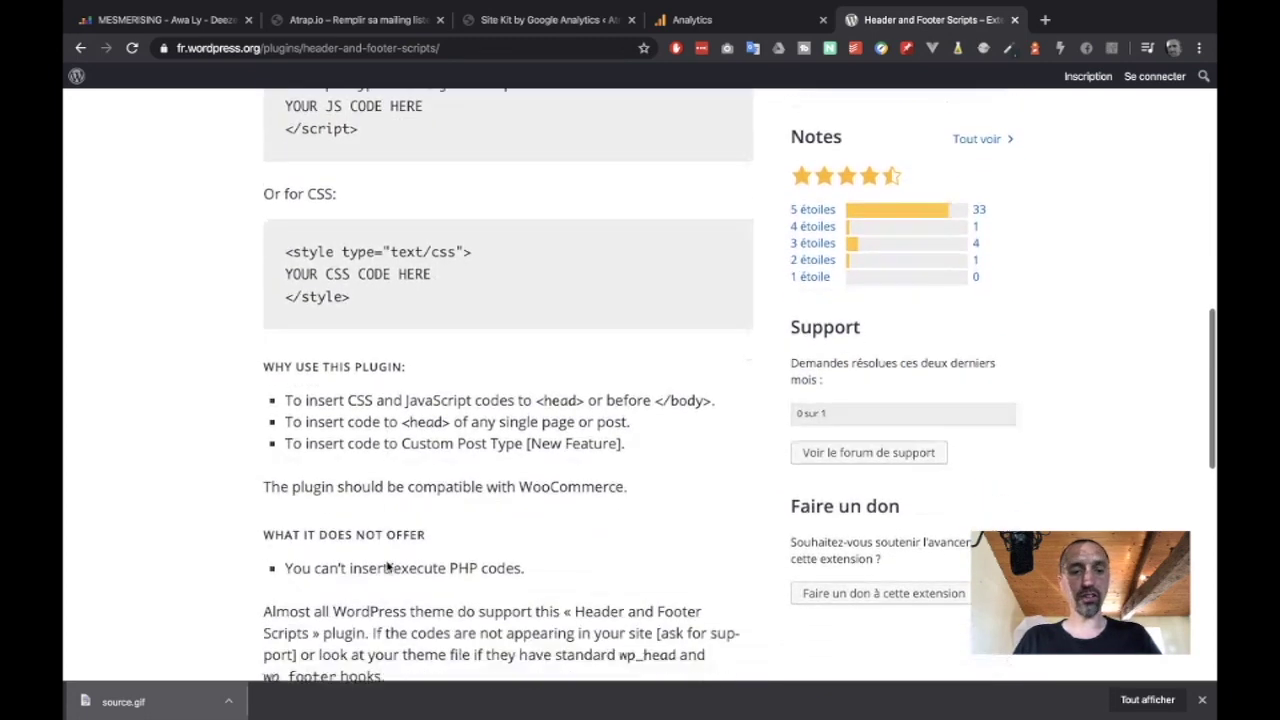
scroll(387, 566, down, 3)
scroll(387, 566, up, 5)
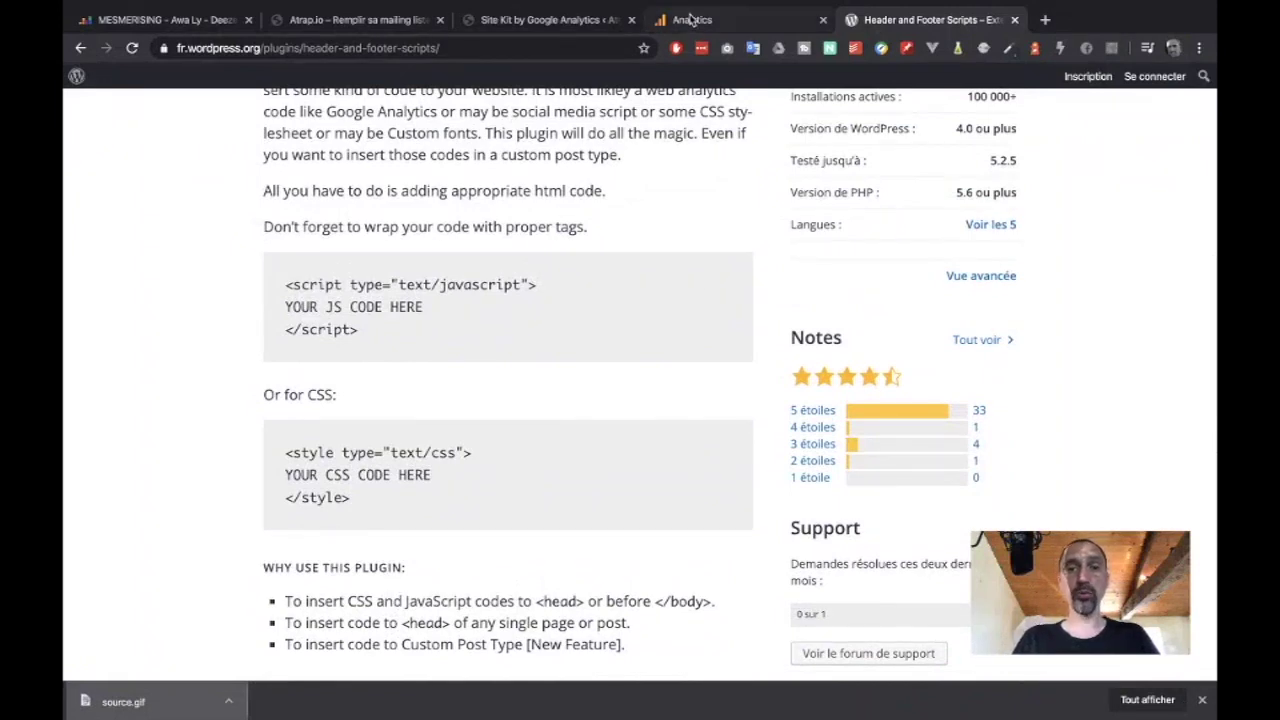
- Return to the Site Kit Analytics connection page, re-fetch the accounts and select the ATrap.io account
click(567, 26)
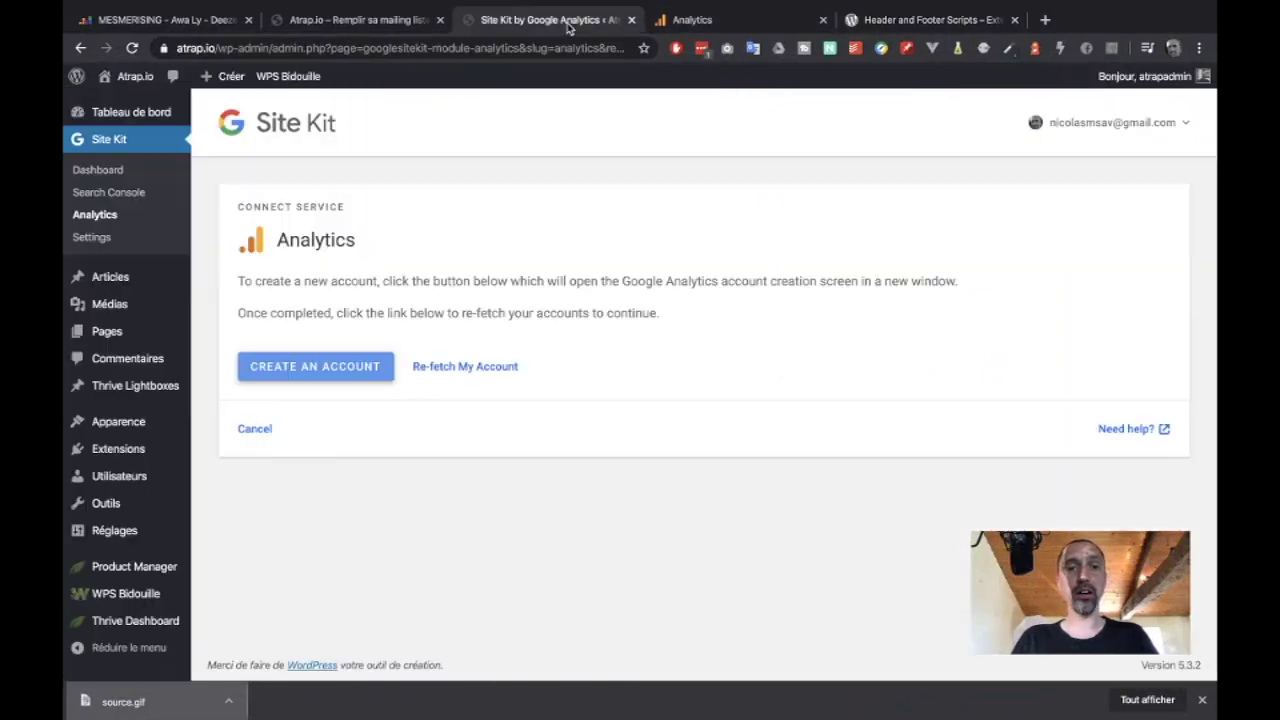
click(504, 370)
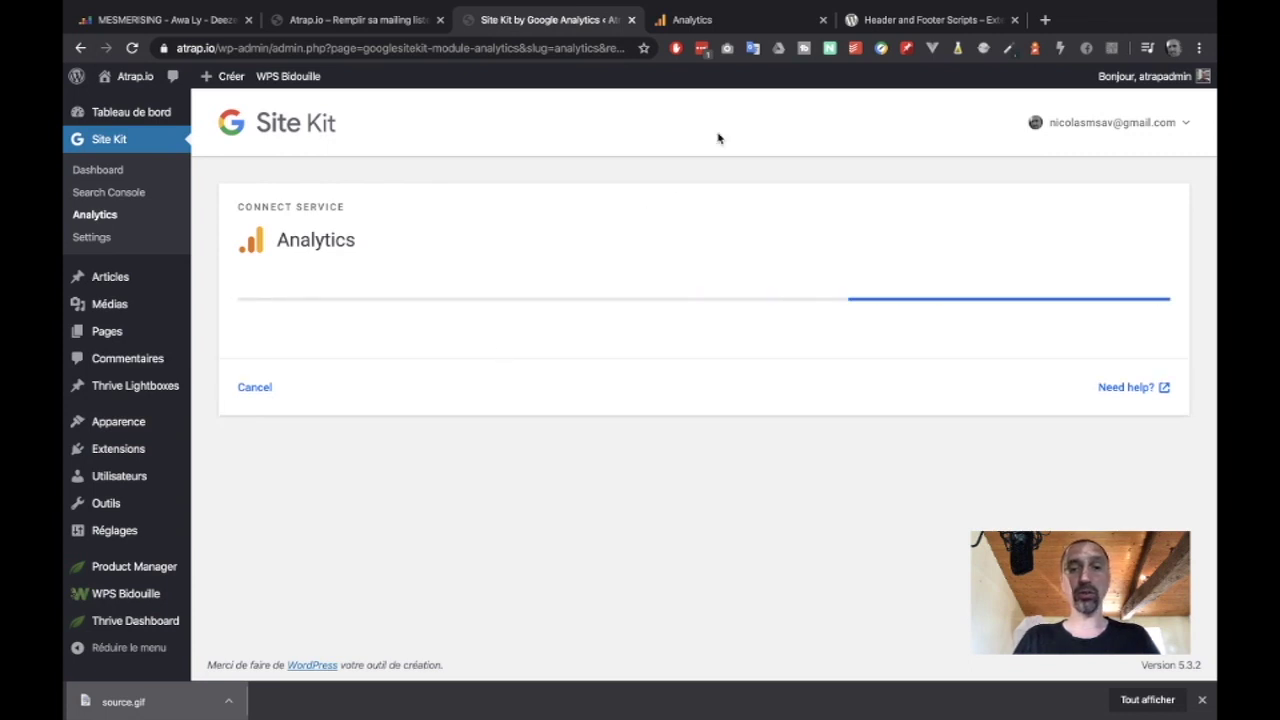
click(347, 338)
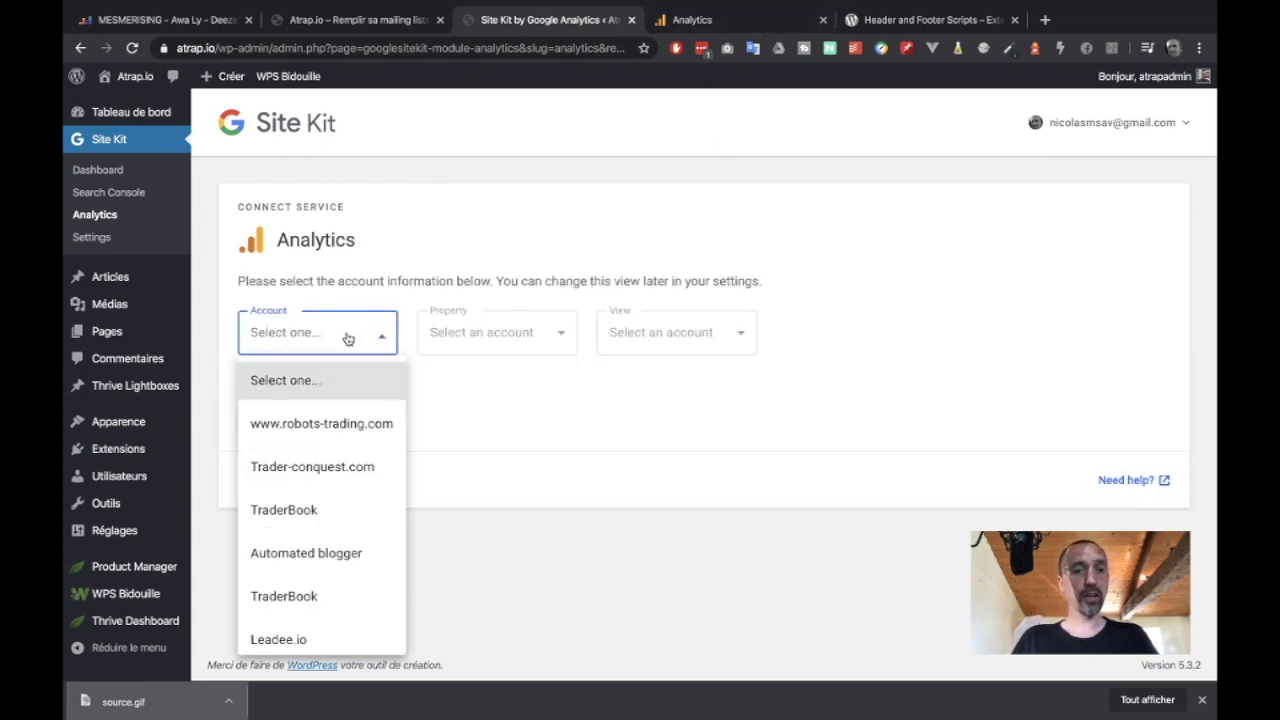
scroll(314, 508, down, 3)
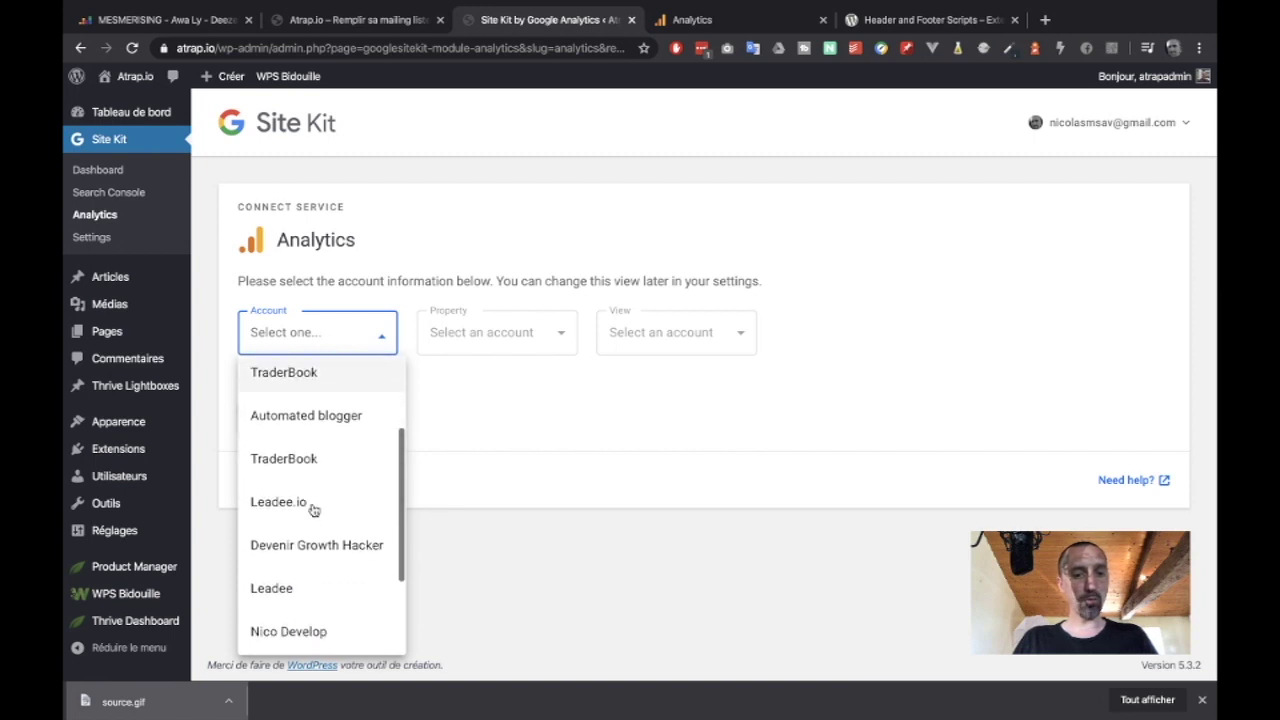
scroll(314, 508, down, 3)
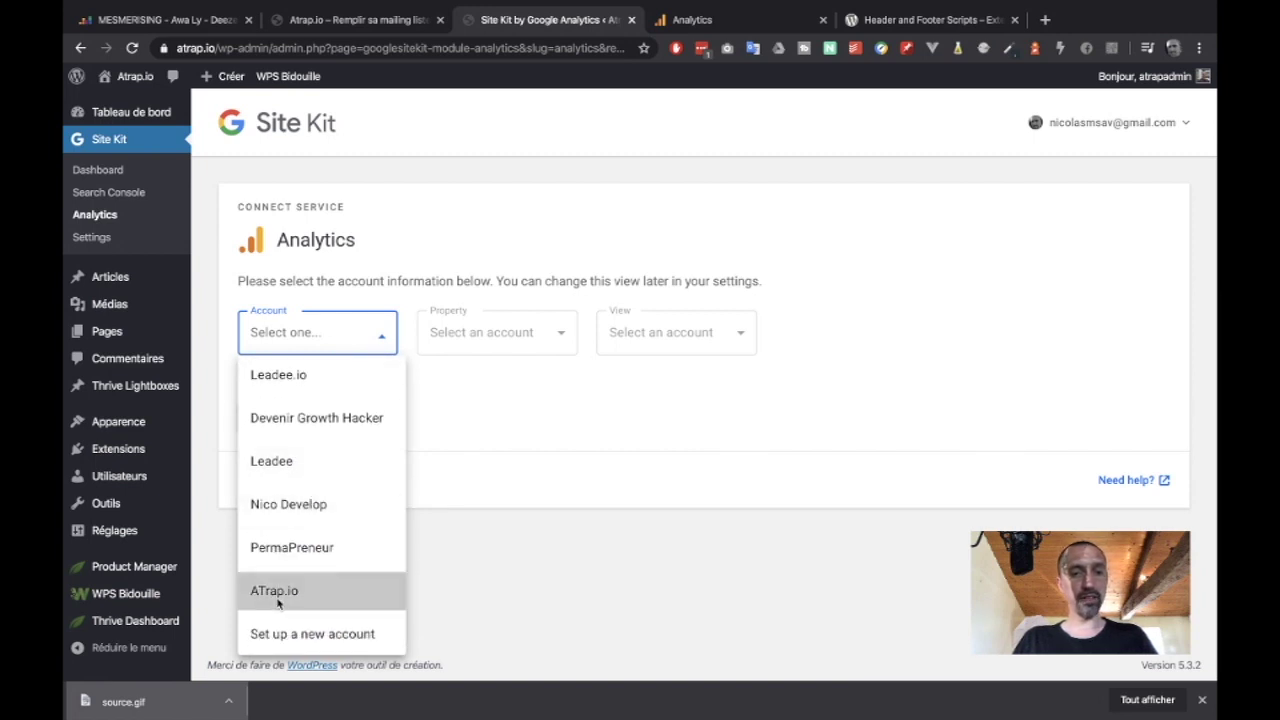
click(279, 594)
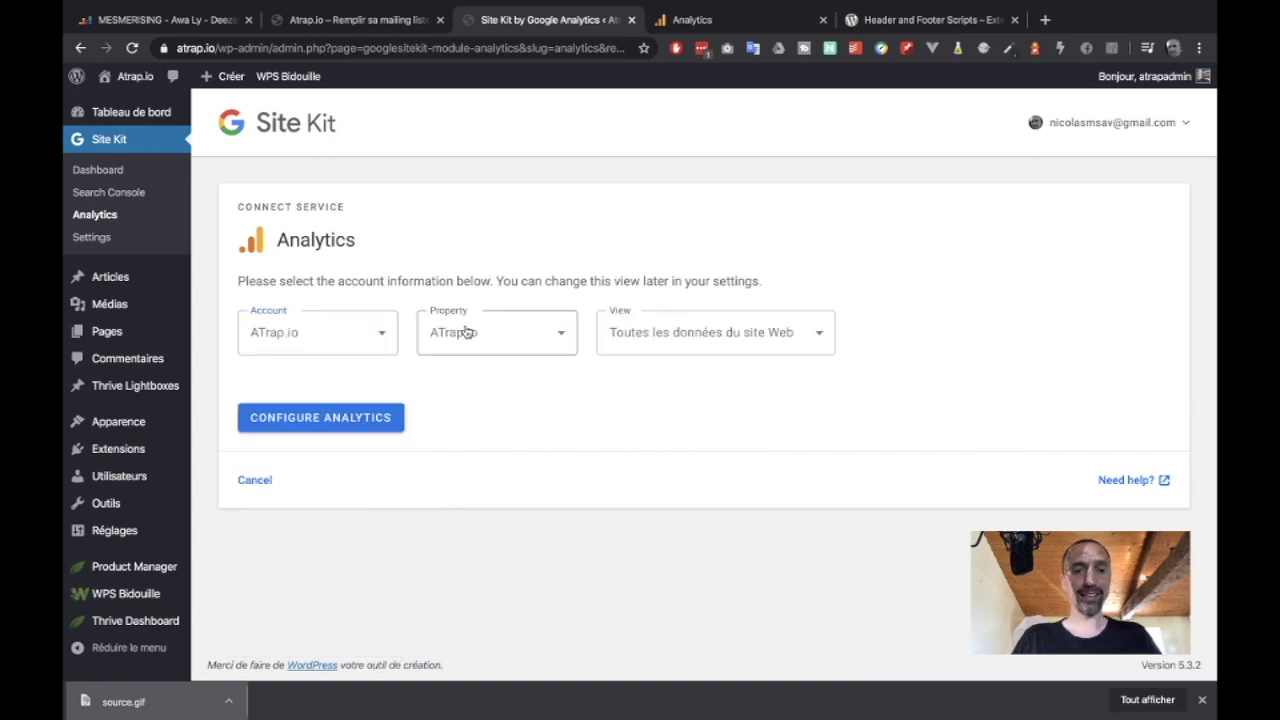
- Choose the view "Toutes les données du site Web" and configure Analytics with the selected account and property
click(628, 333)
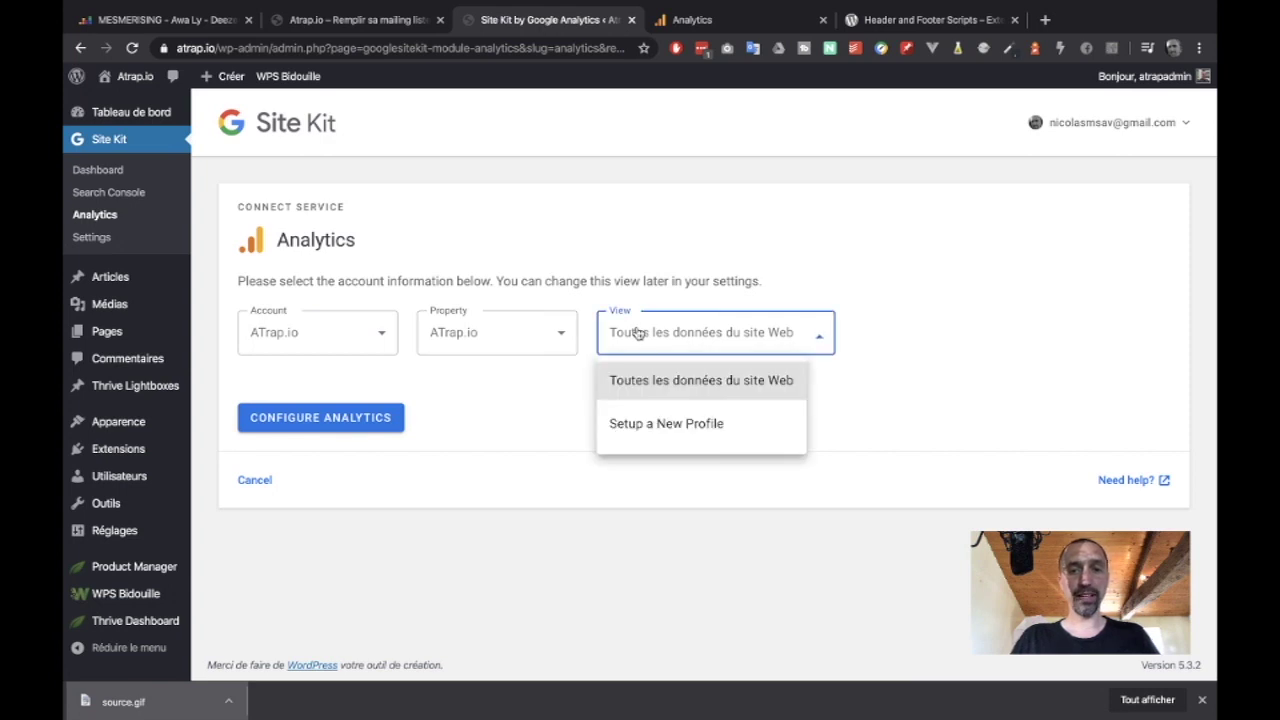
click(680, 380)
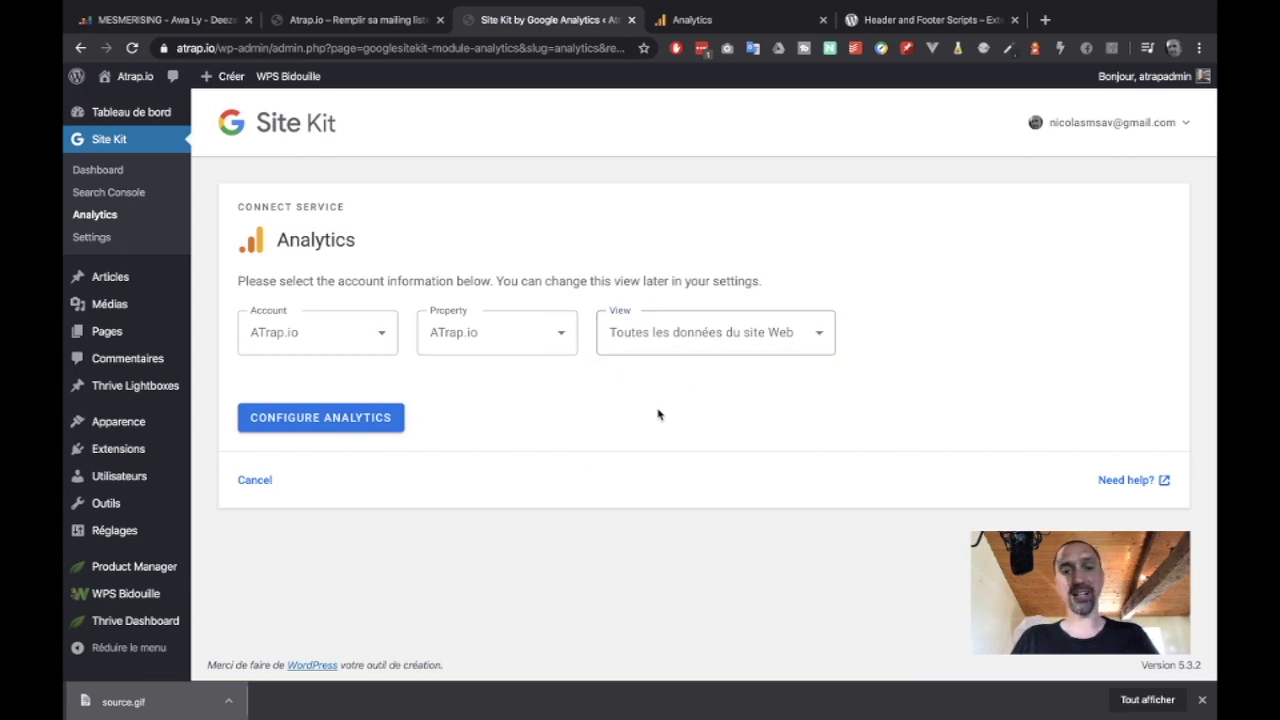
click(335, 422)
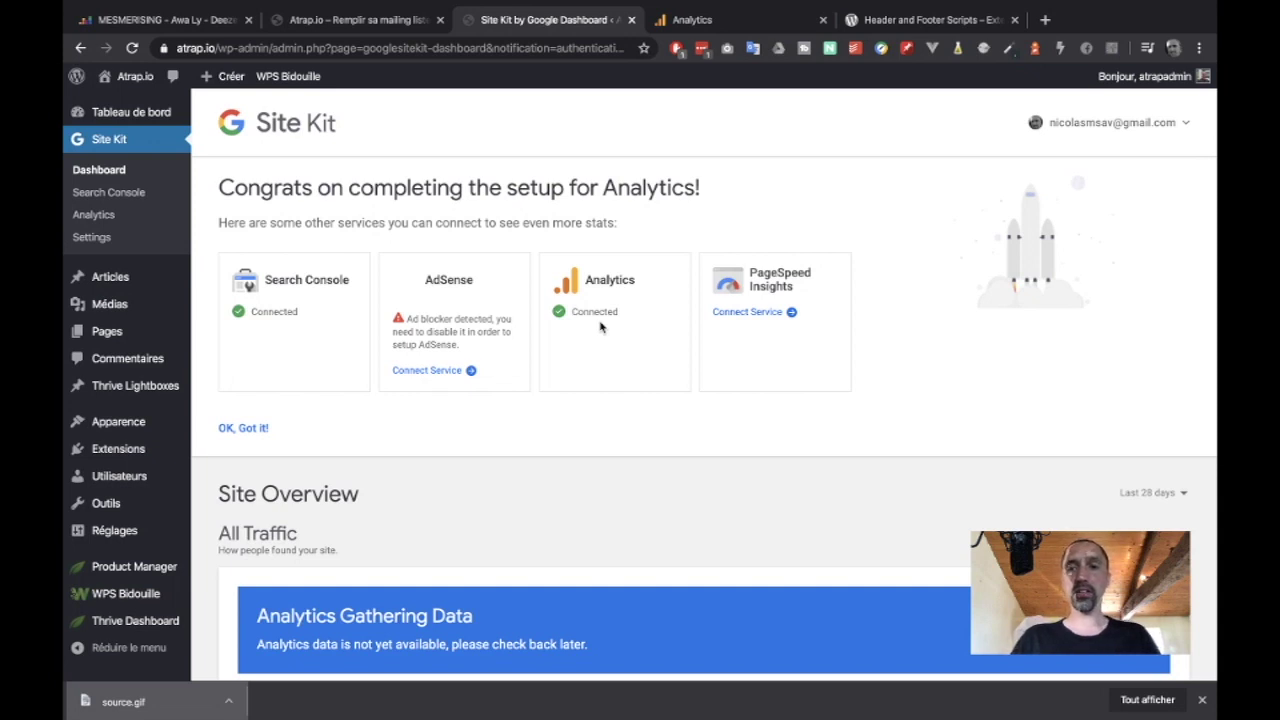
- Open the atrap.io site in a new tab, inspect the page and search its code for "google" to check the Analytics tag
mouse_move(128, 78)
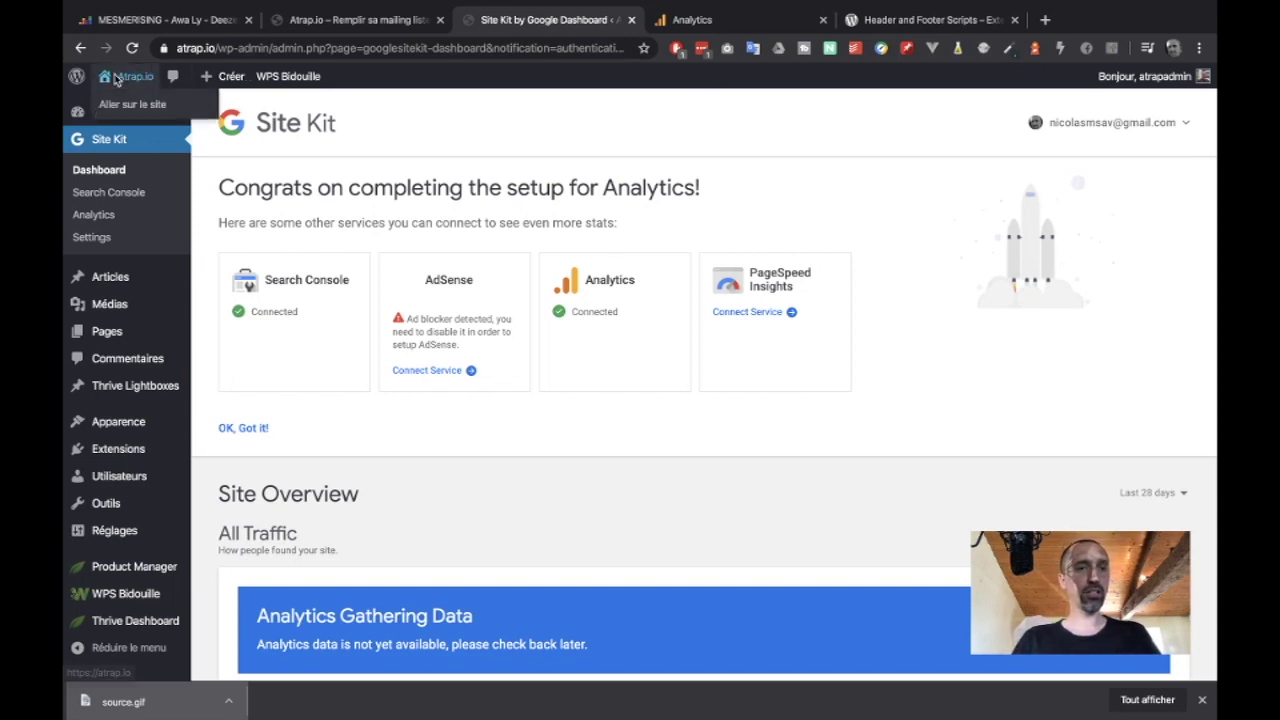
middle_click(128, 104)
click(663, 20)
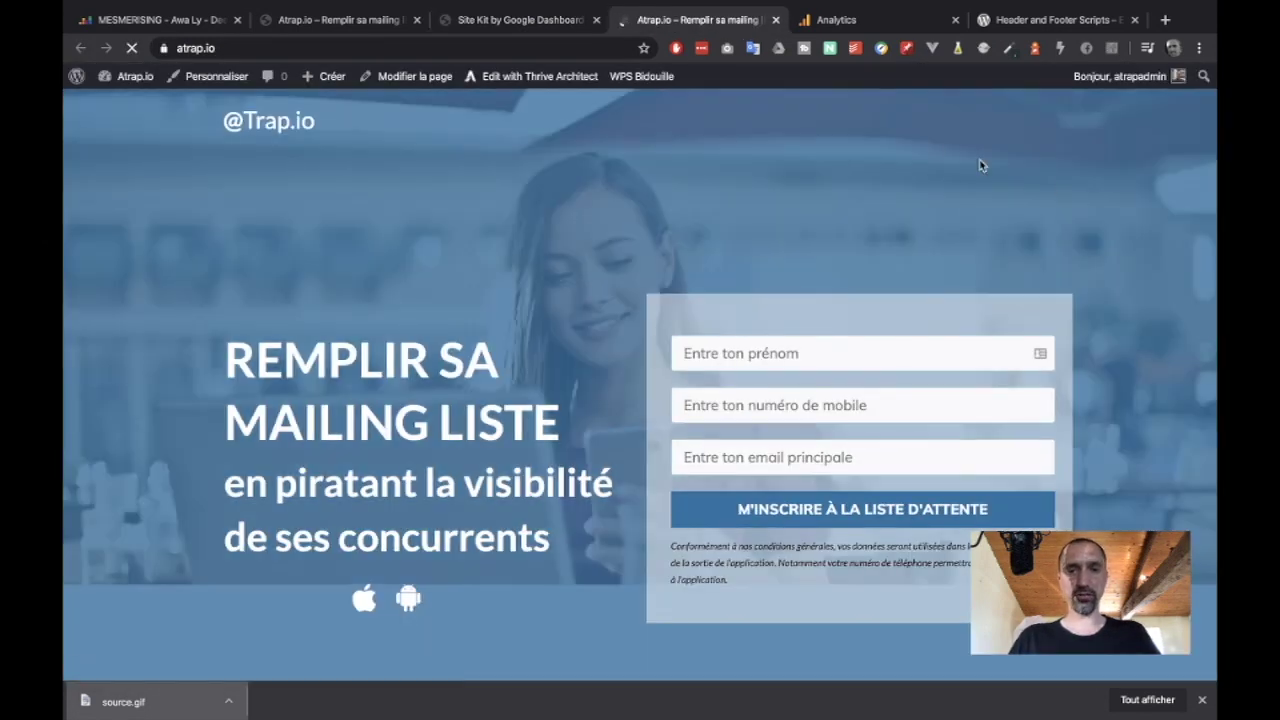
right_click(866, 192)
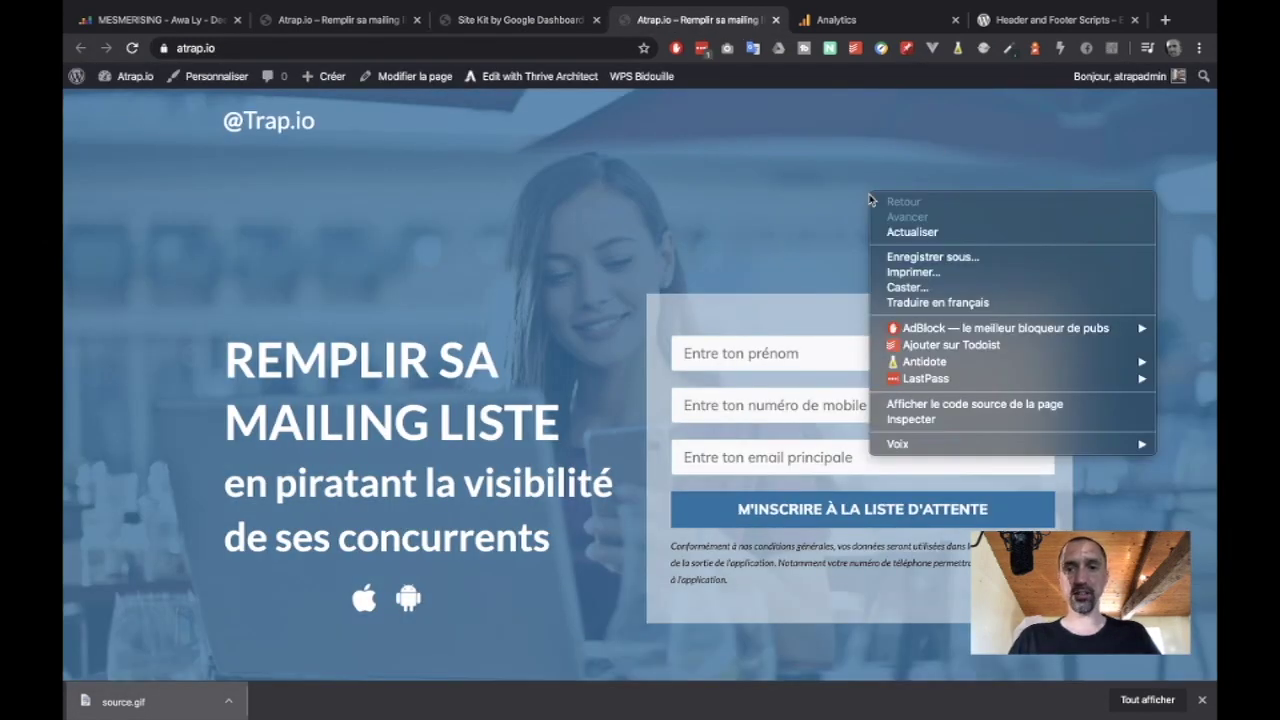
click(920, 420)
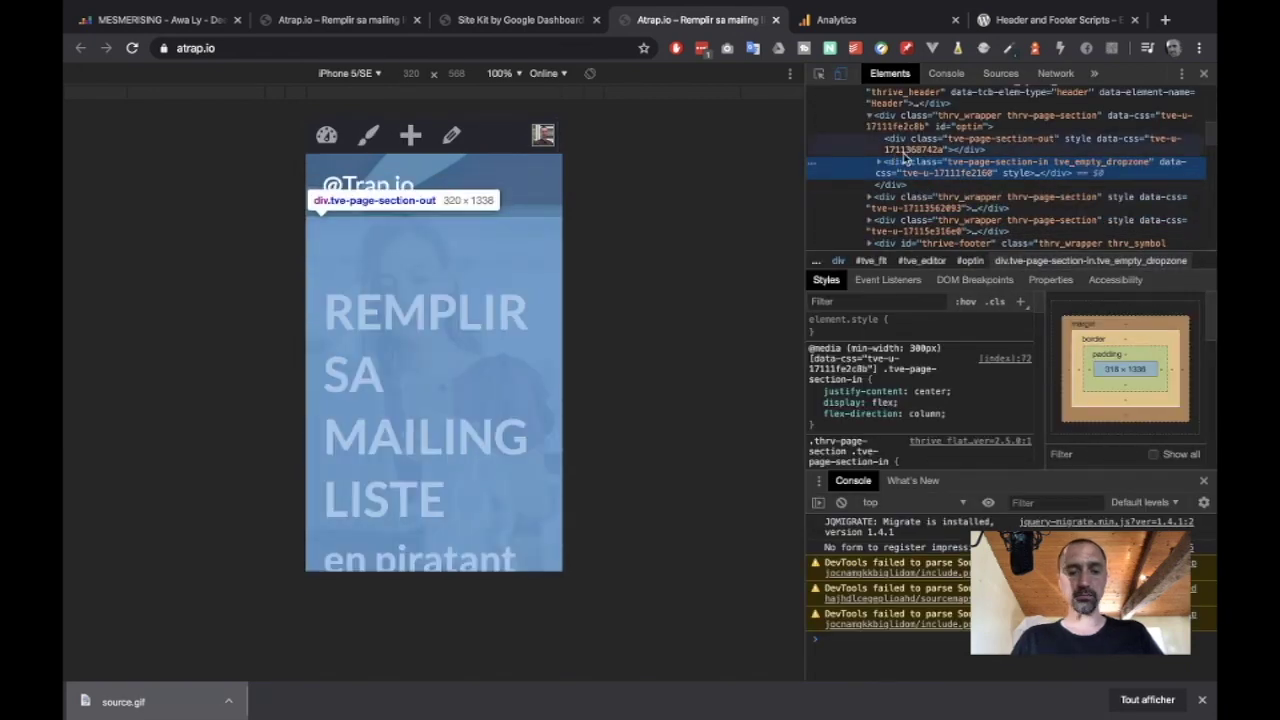
text(google)
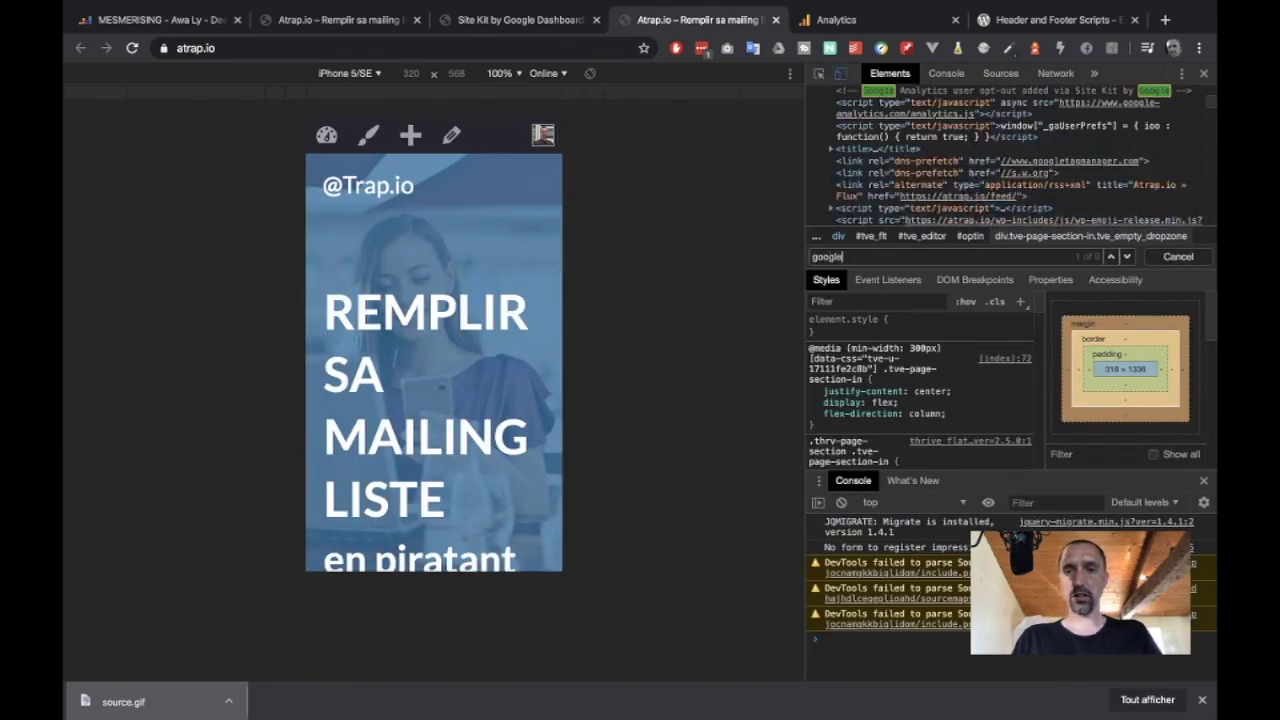
scroll(968, 118, up, 2)
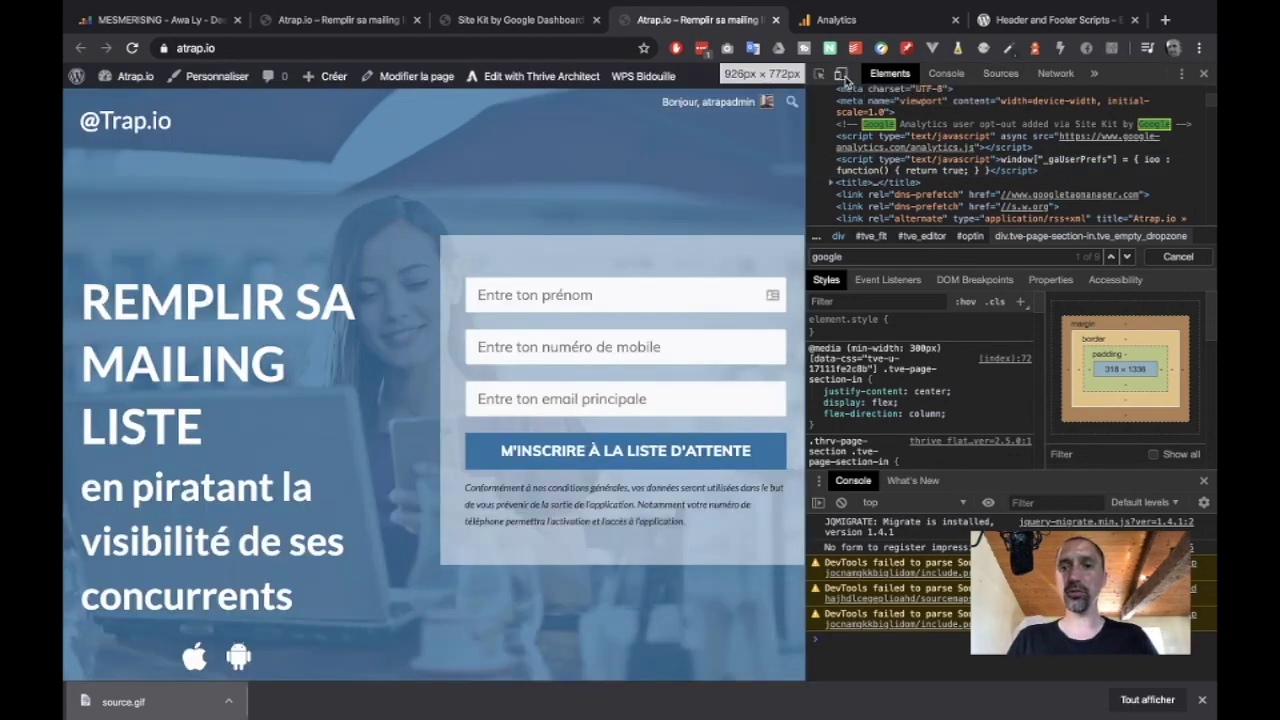
click(841, 74)
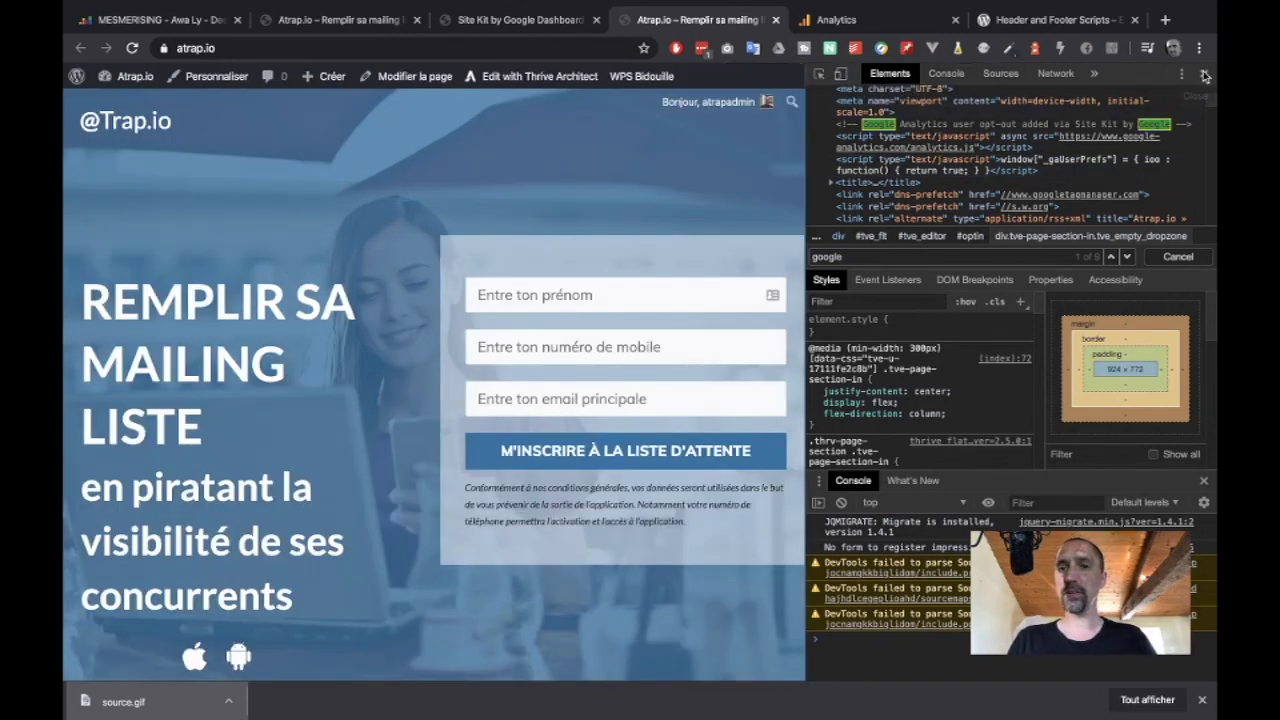
click(1203, 73)
- Close the Google Analytics tab and the Header and Footer Scripts plugin tab
click(800, 20)
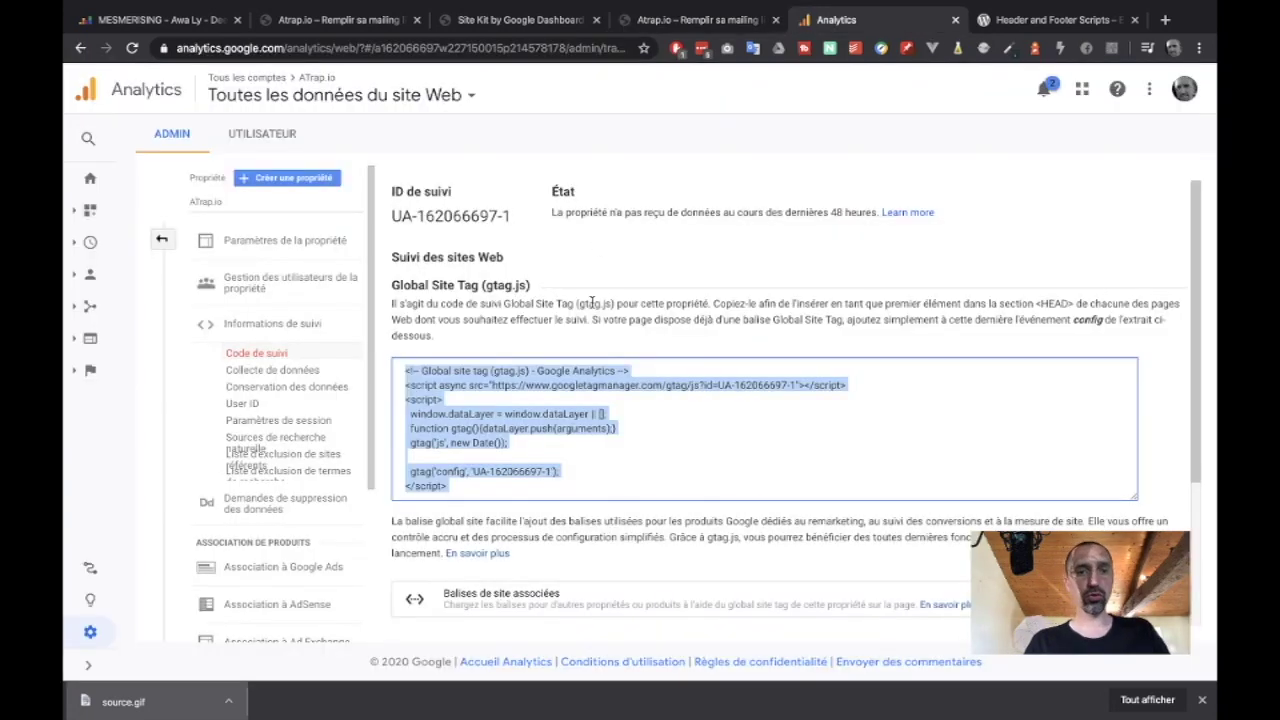
click(956, 21)
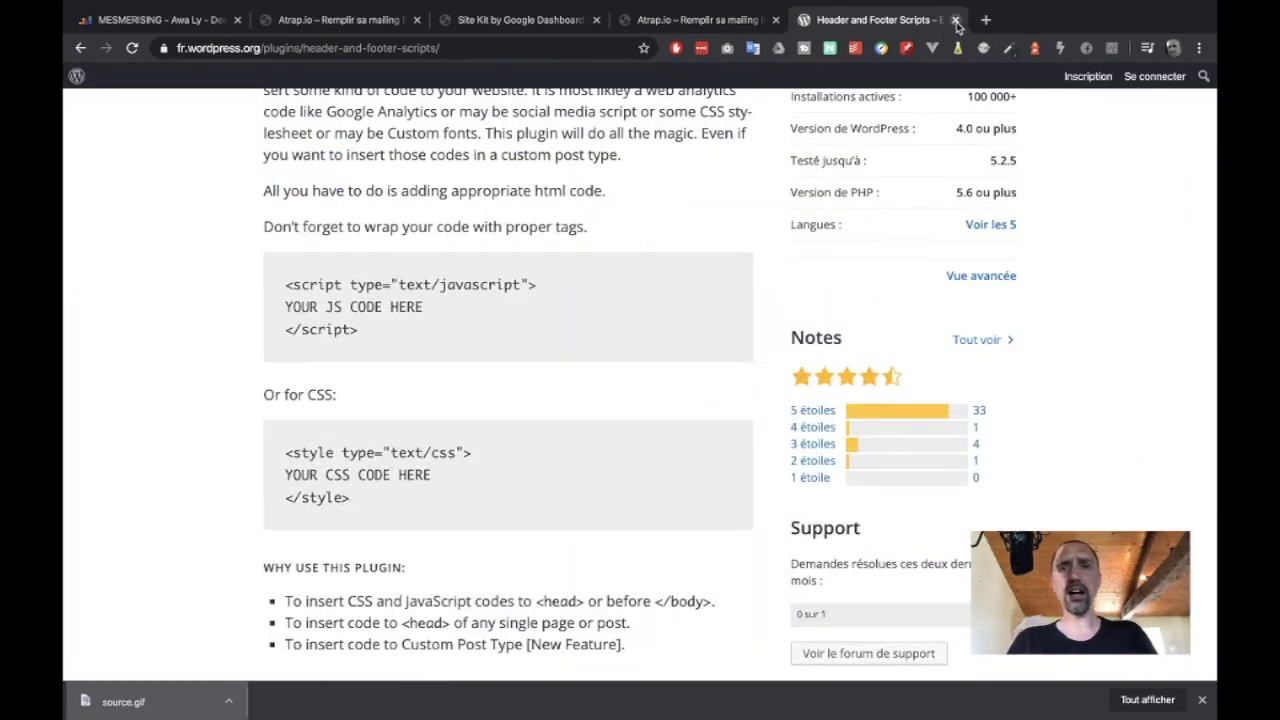
click(956, 21)
- Dismiss the Analytics setup notice on the Site Kit dashboard and look over the Site Overview sections
click(590, 30)
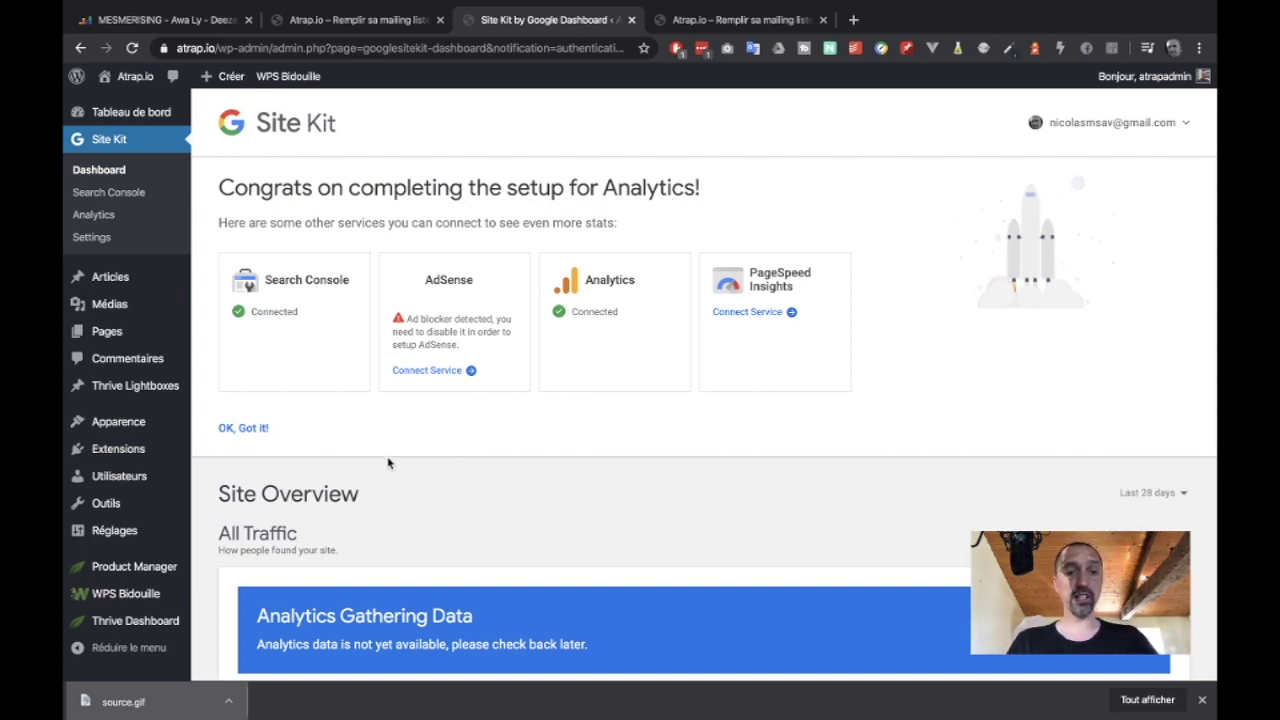
click(243, 427)
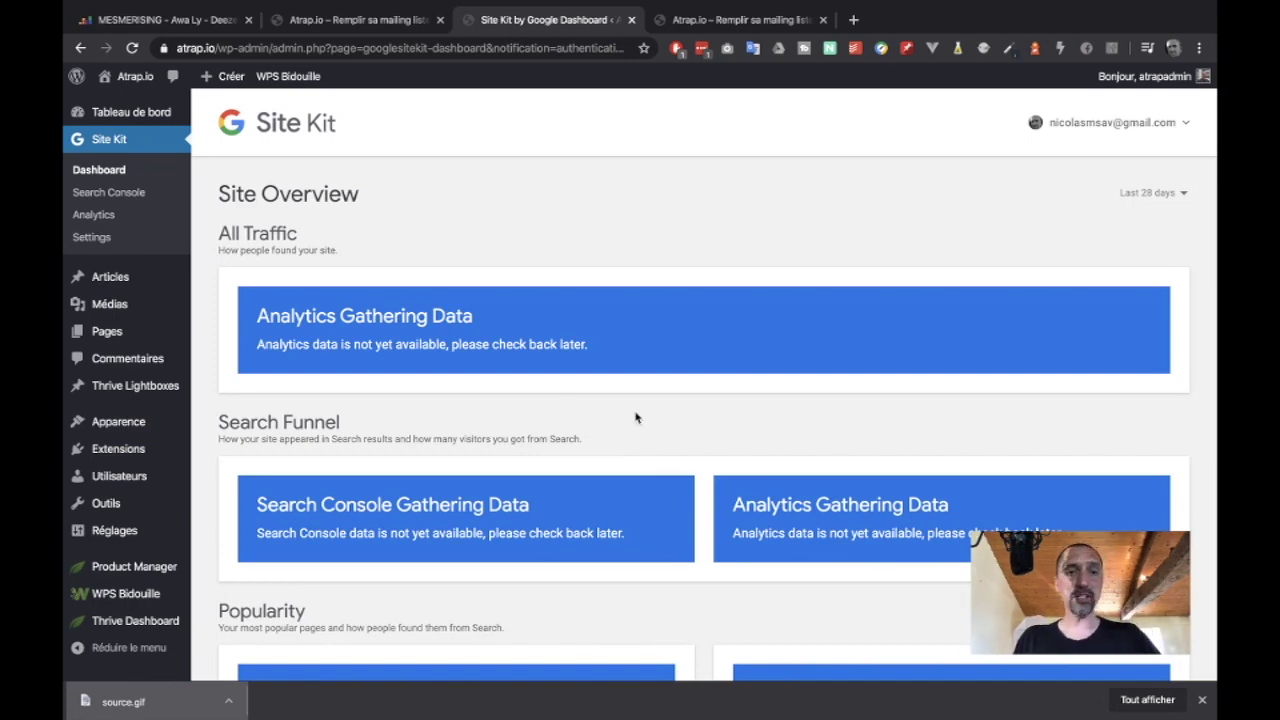
scroll(611, 197, down, 4)
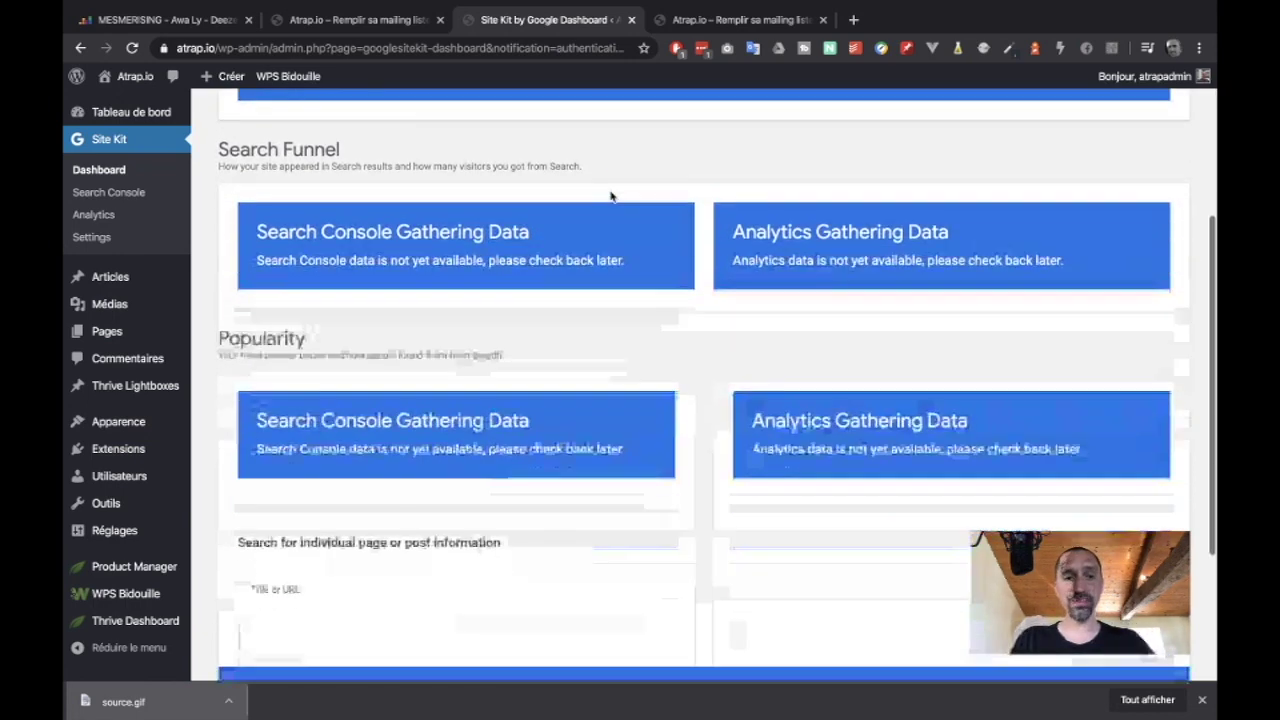
scroll(611, 197, up, 4)
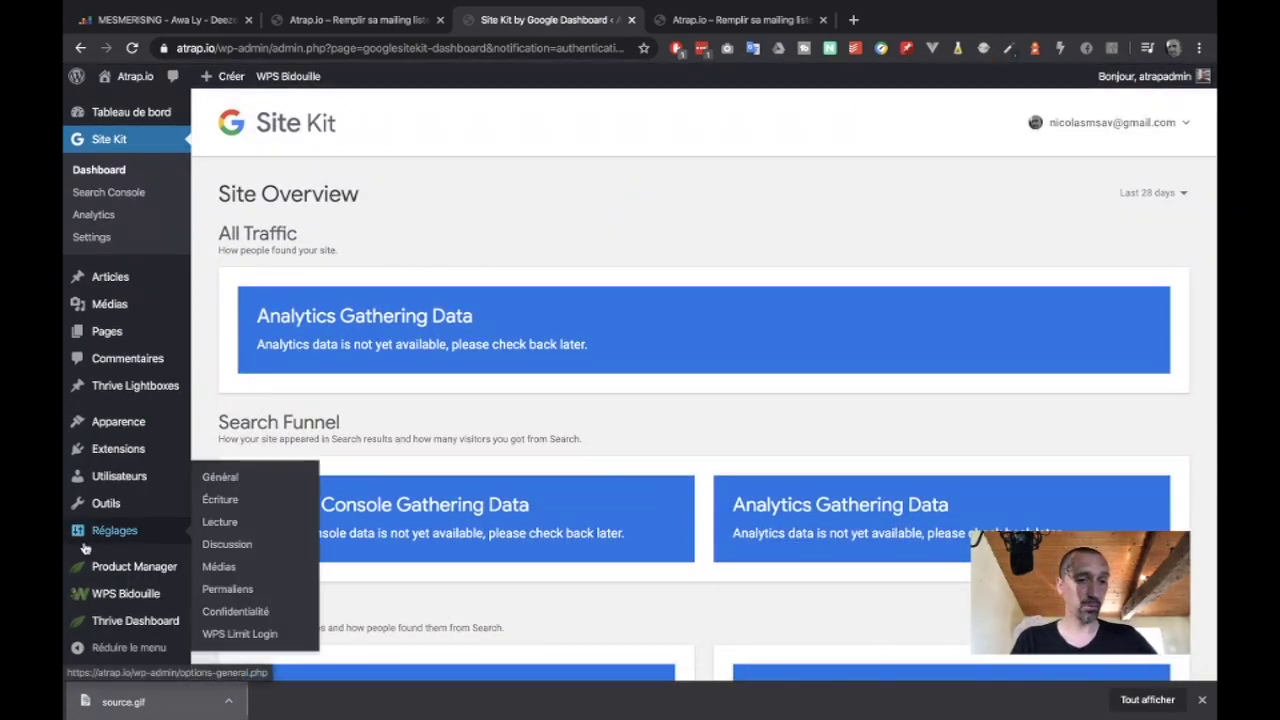
- Open the privacy policy from the atrap.io footer, read through to the passage on Google Analytics and Facebook Pixel, and close it
click(720, 19)
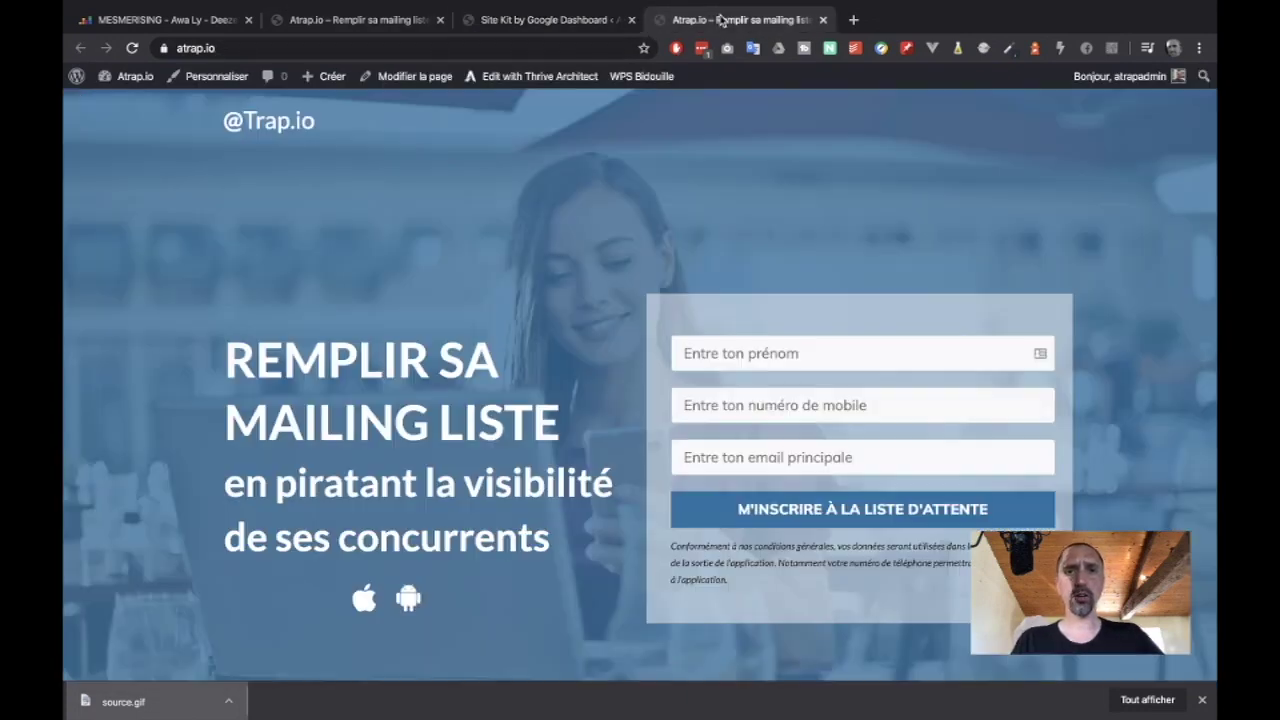
scroll(658, 443, down, 15)
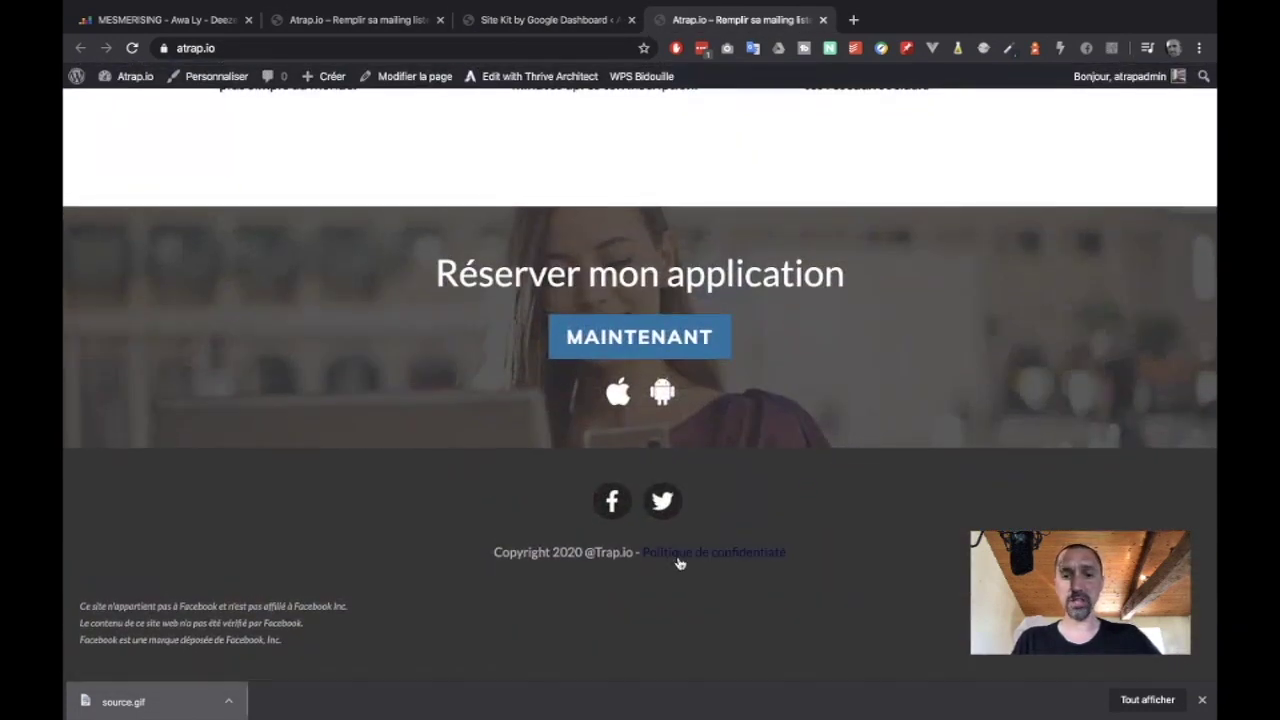
click(678, 558)
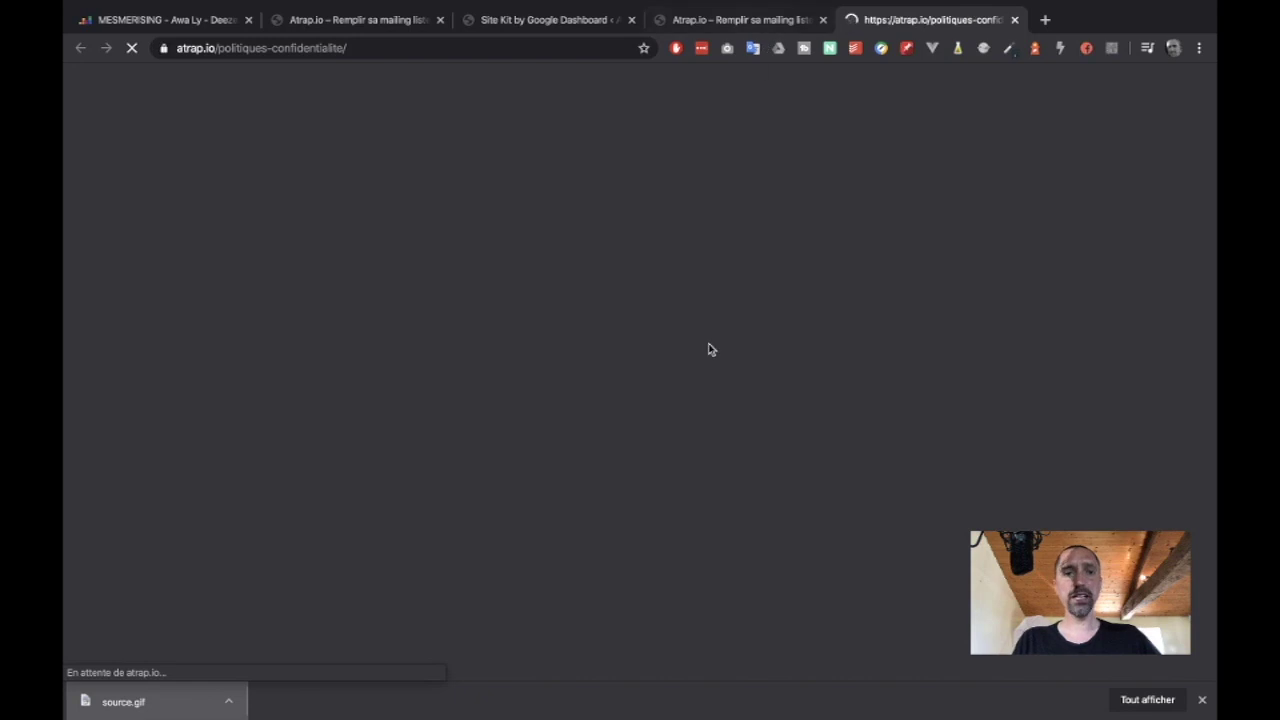
scroll(709, 349, down, 3)
scroll(709, 349, down, 10)
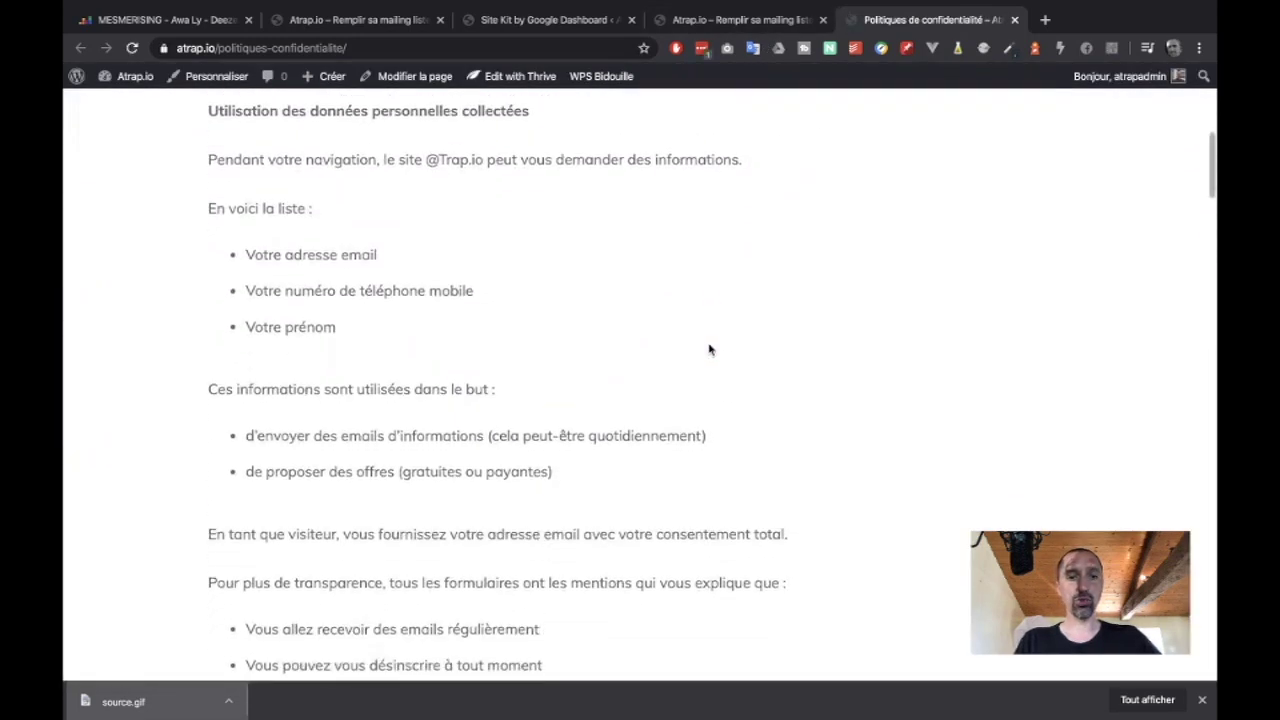
scroll(709, 347, down, 9)
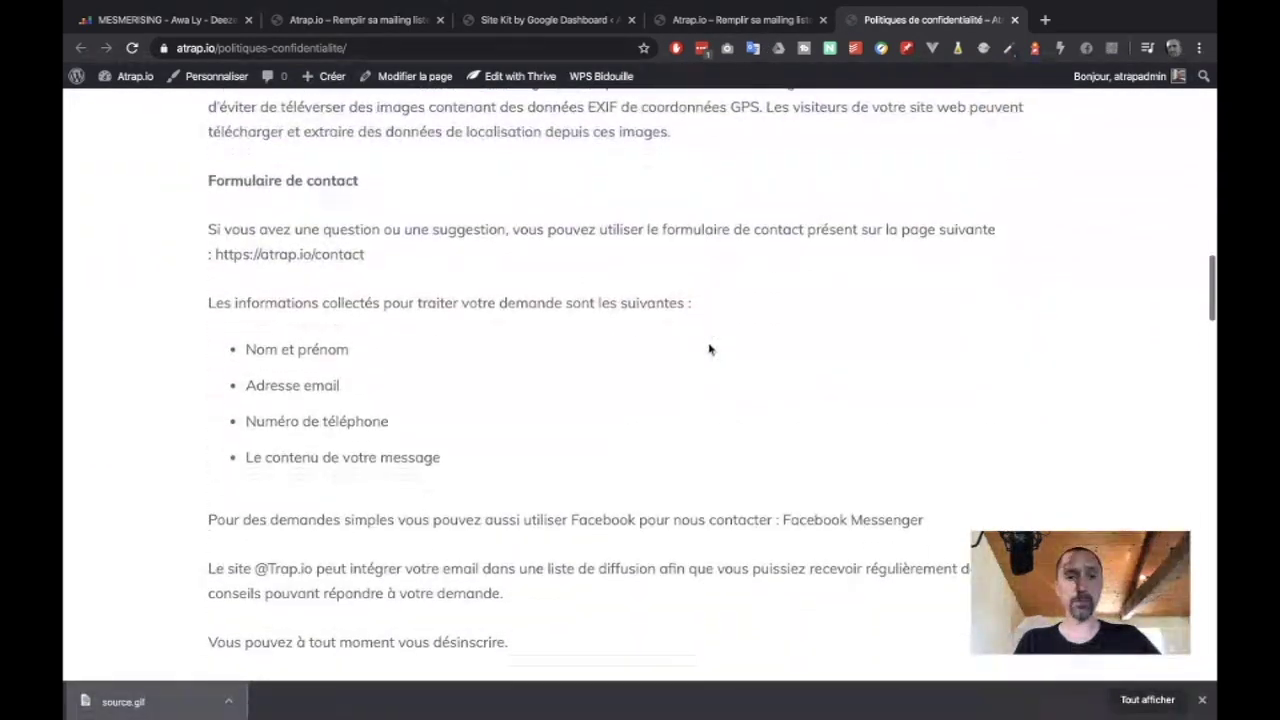
scroll(709, 345, down, 12)
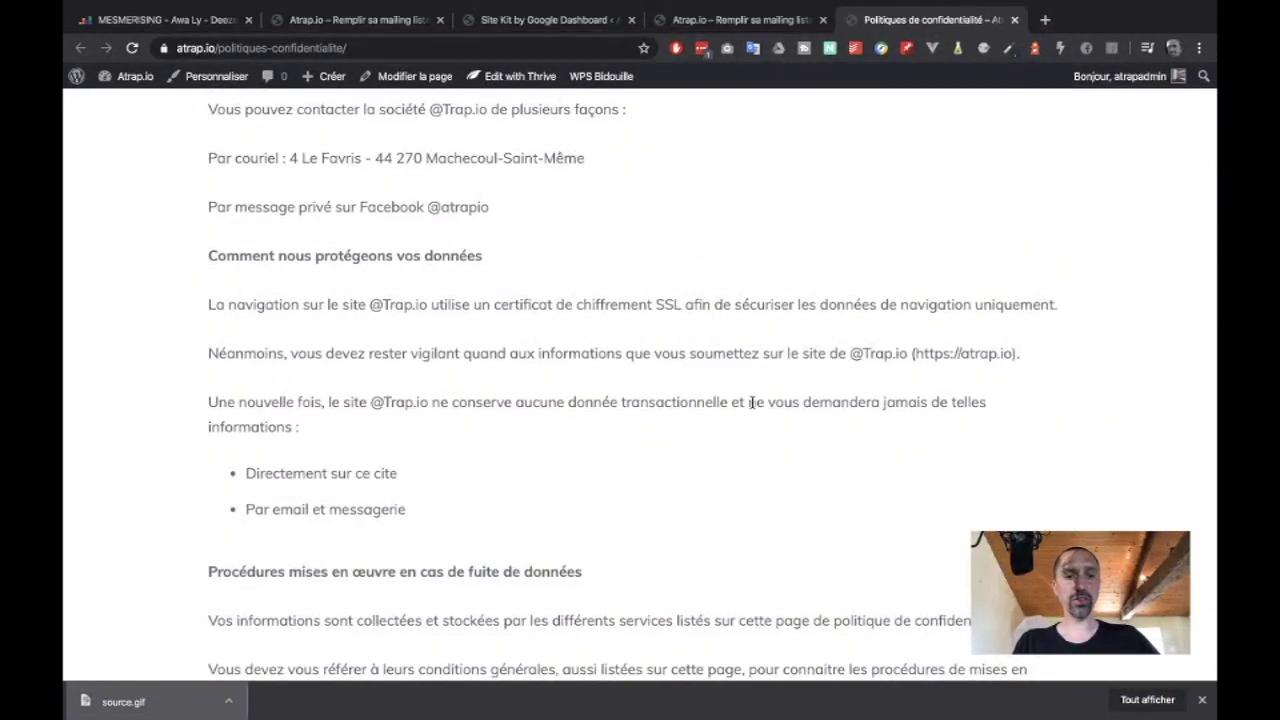
scroll(752, 402, down, 6)
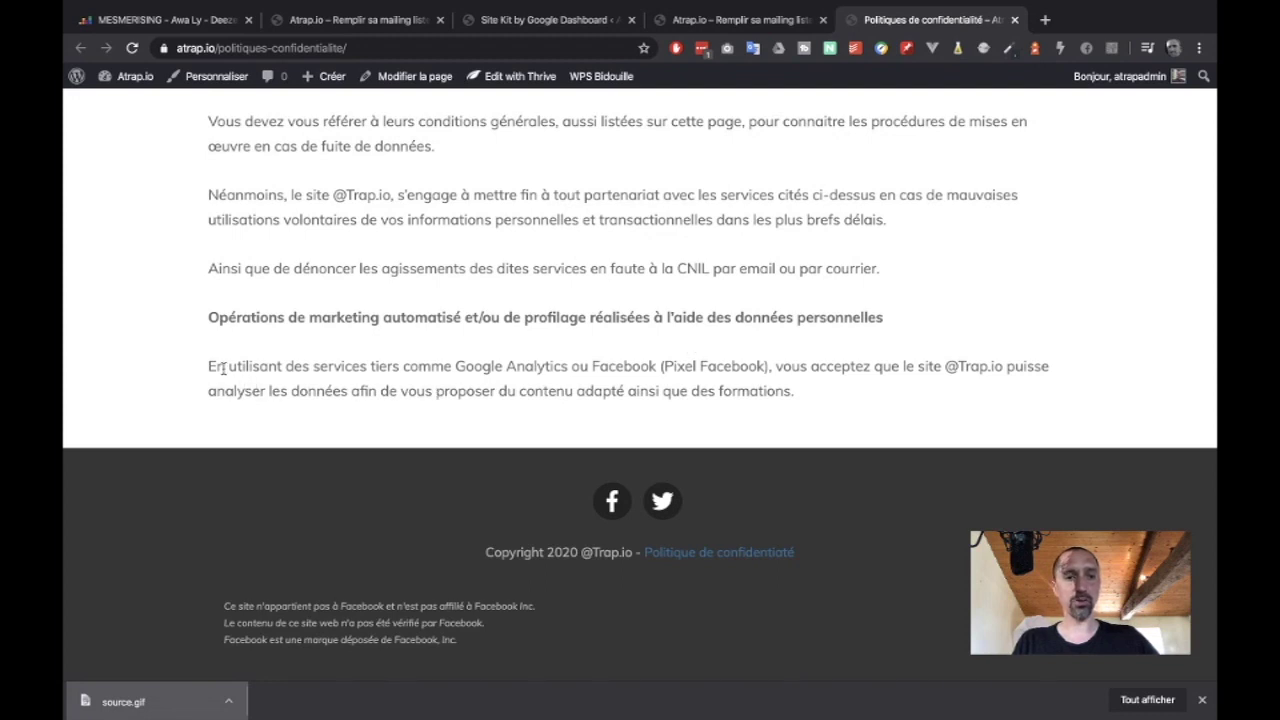
drag(224, 369, 461, 369)
click(464, 368)
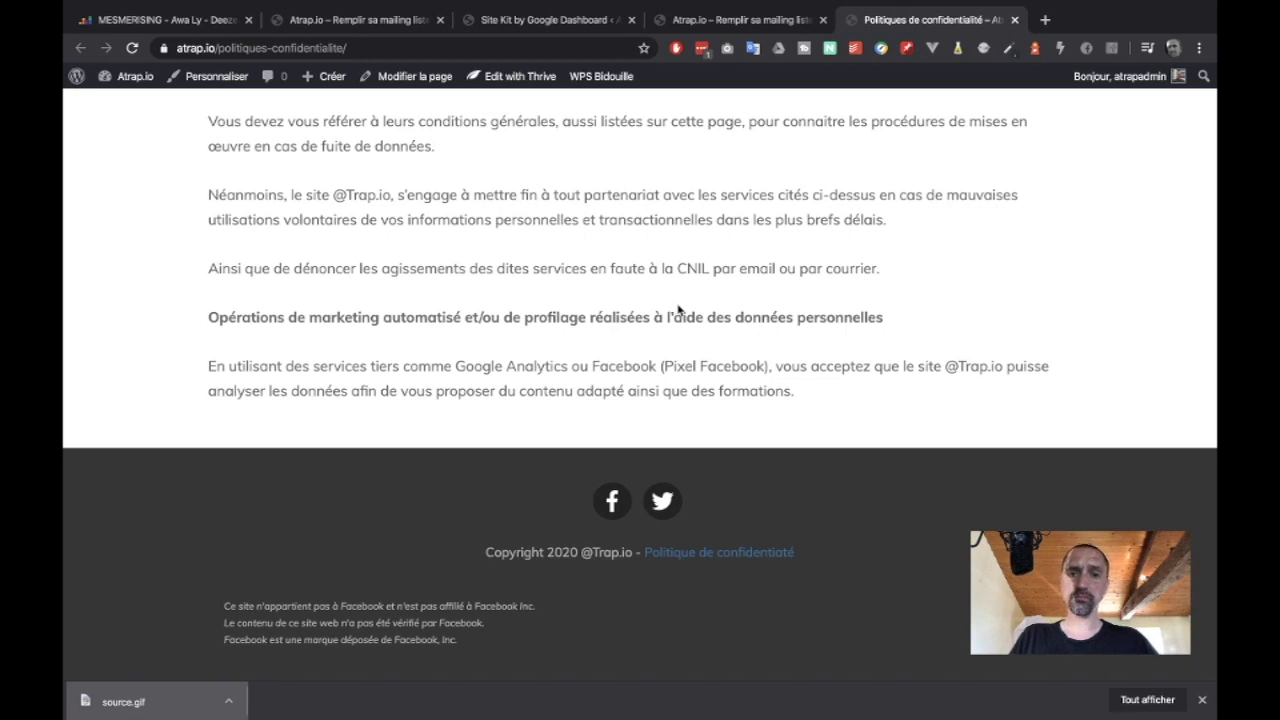
click(1015, 20)
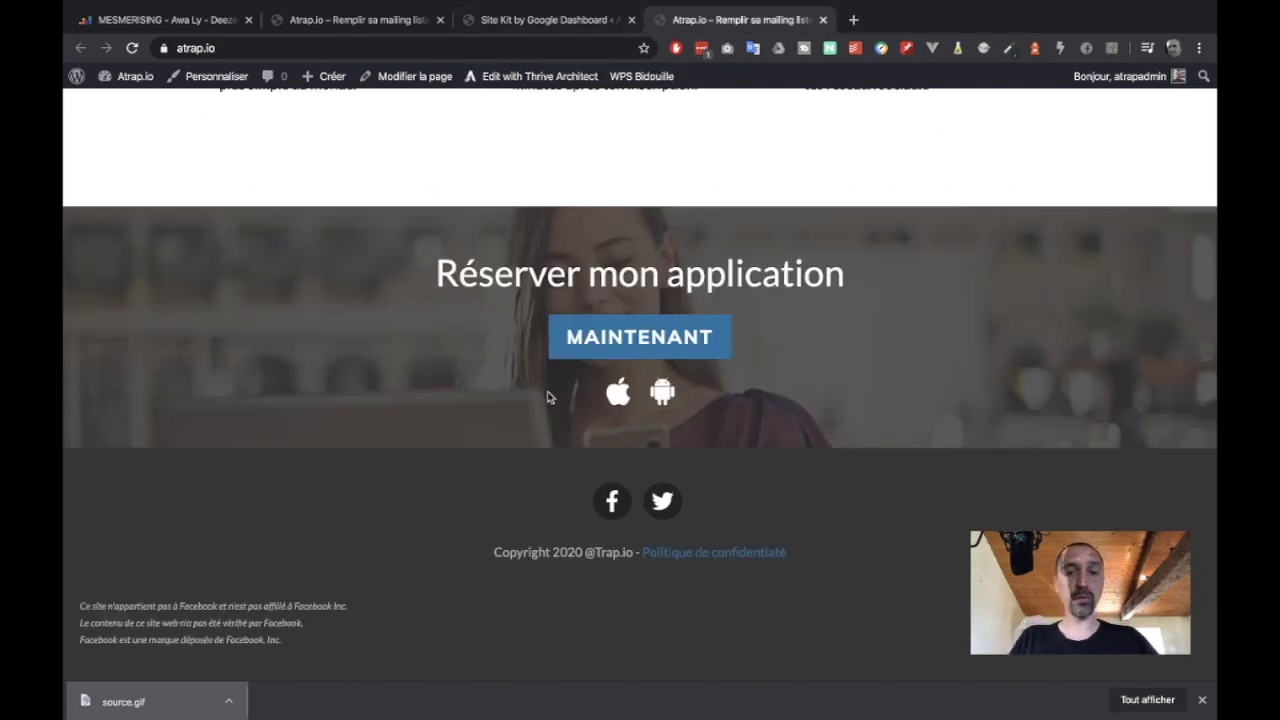
scroll(571, 371, up, 15)
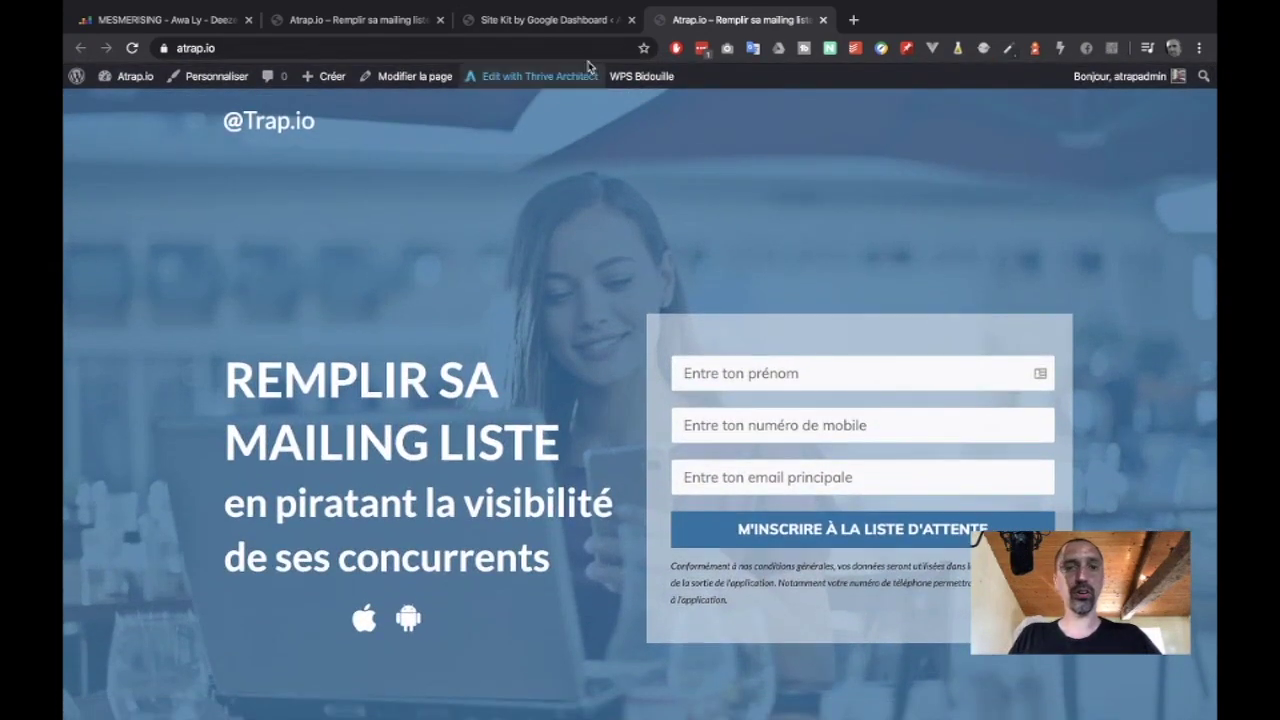
- Return to the atrap.io WordPress admin and open the page for adding new plugins
click(545, 20)
mouse_move(123, 463)
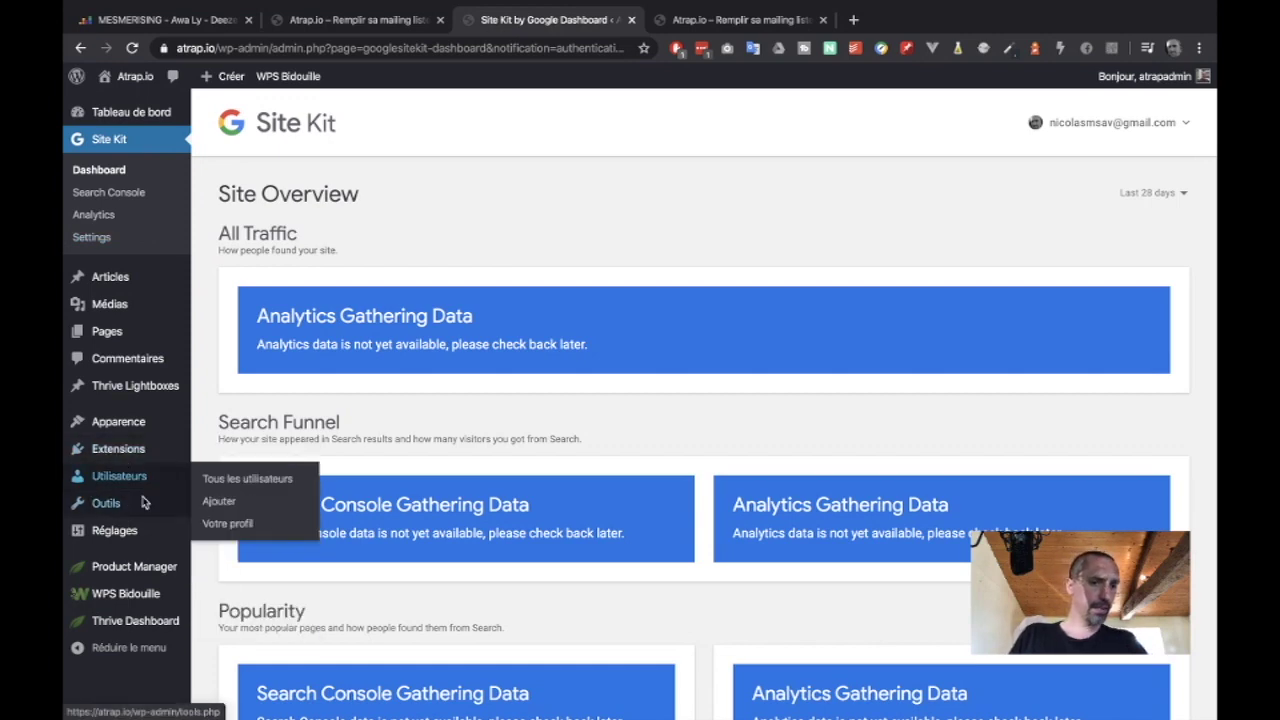
click(216, 473)
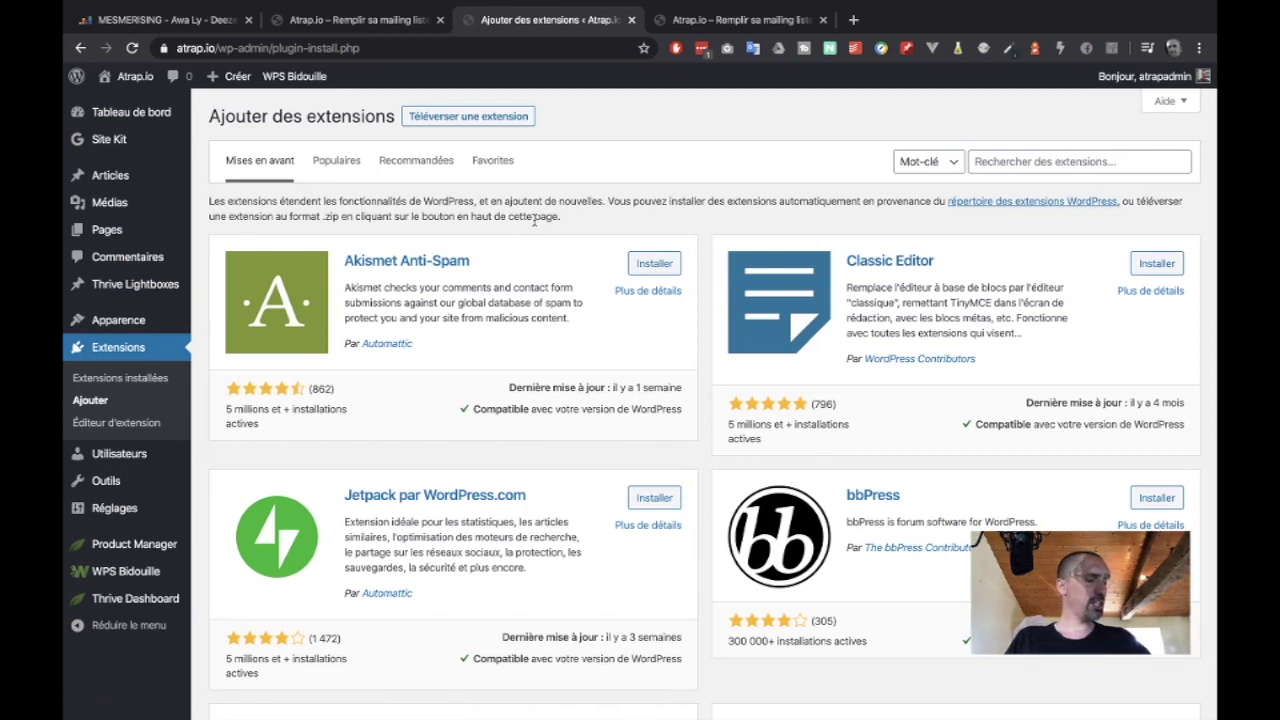
- Search the plugin directory for "RGPD cookie" and look over the plugins found
click(1008, 160)
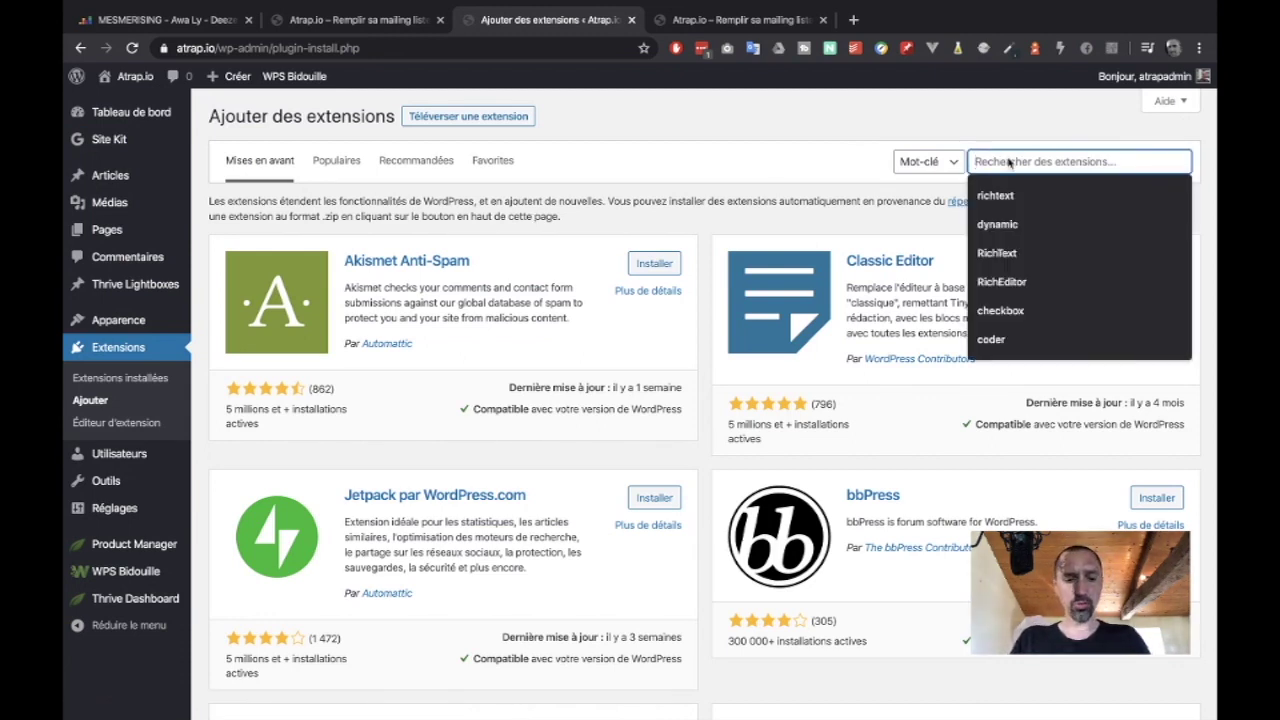
text(RG)
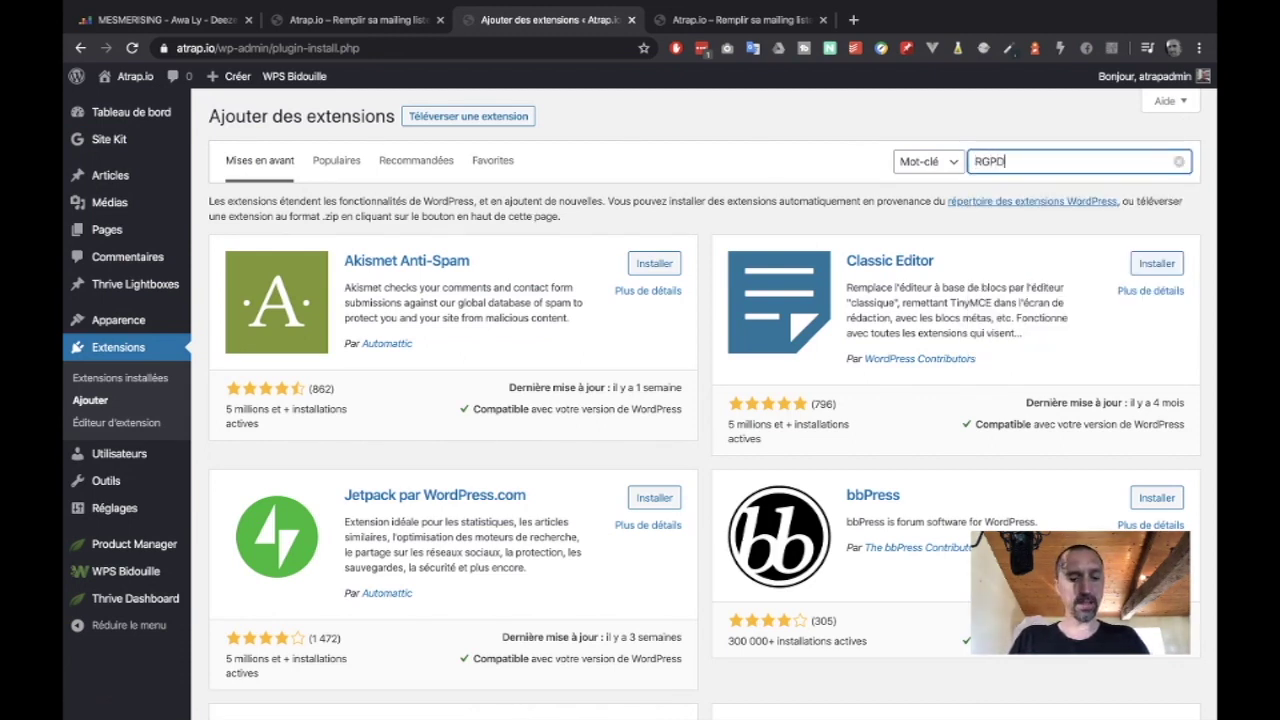
text(PD)
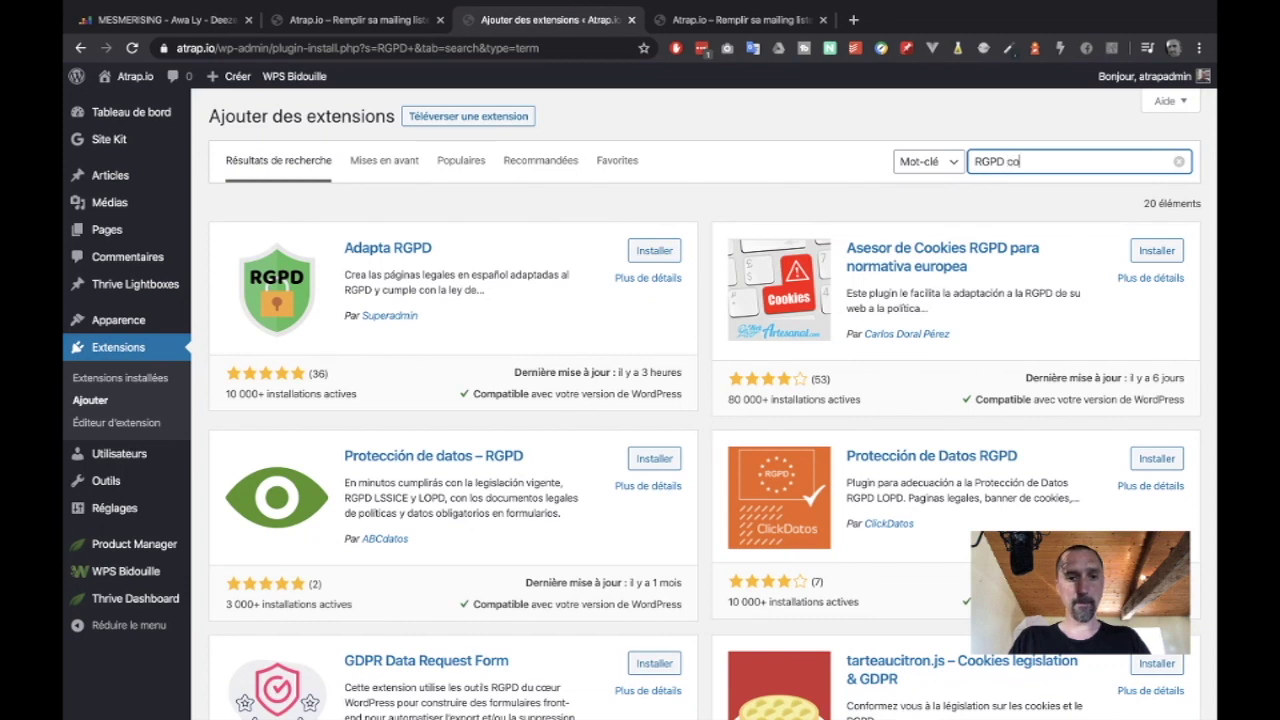
text(cookie)
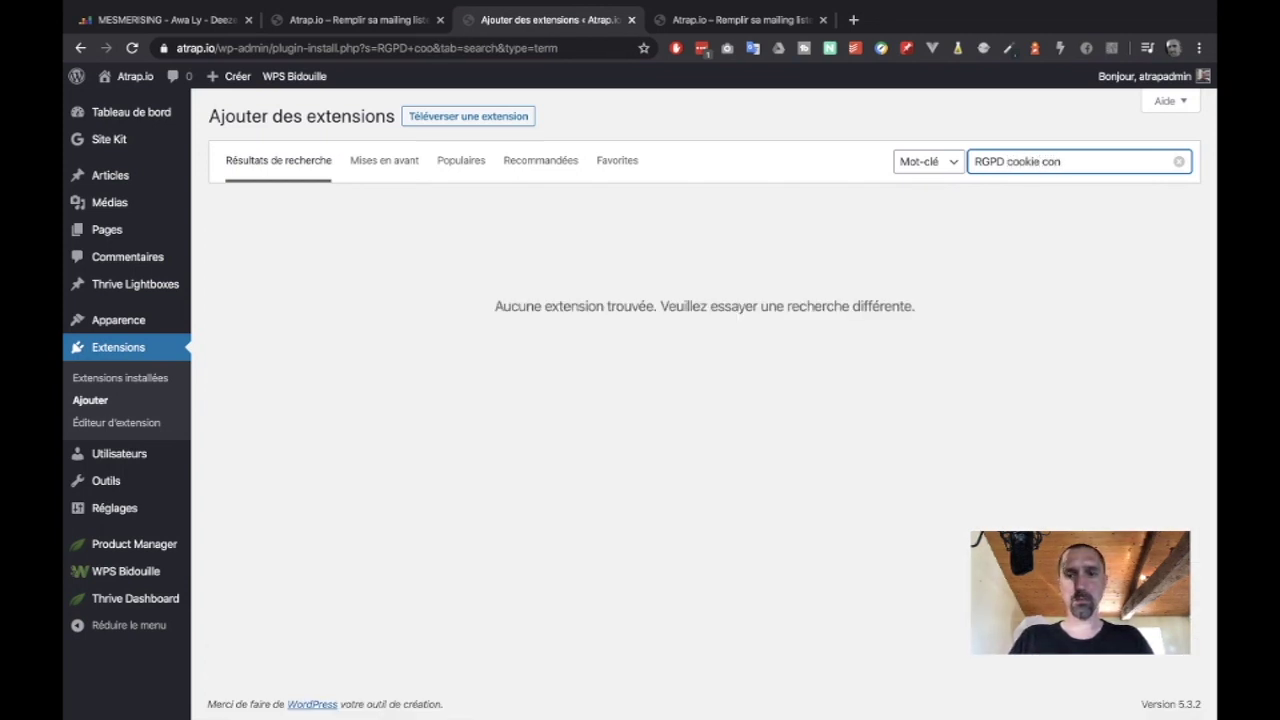
text( con)
key(BackSpace)
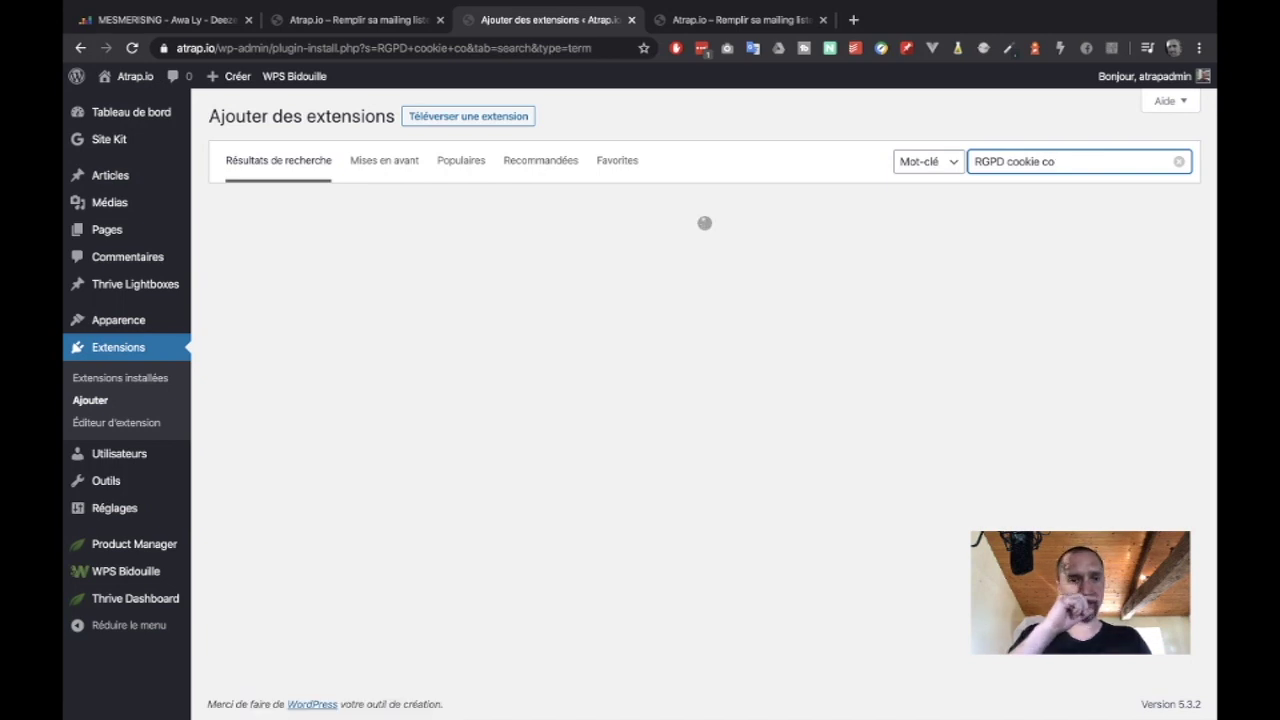
key(BackSpace)
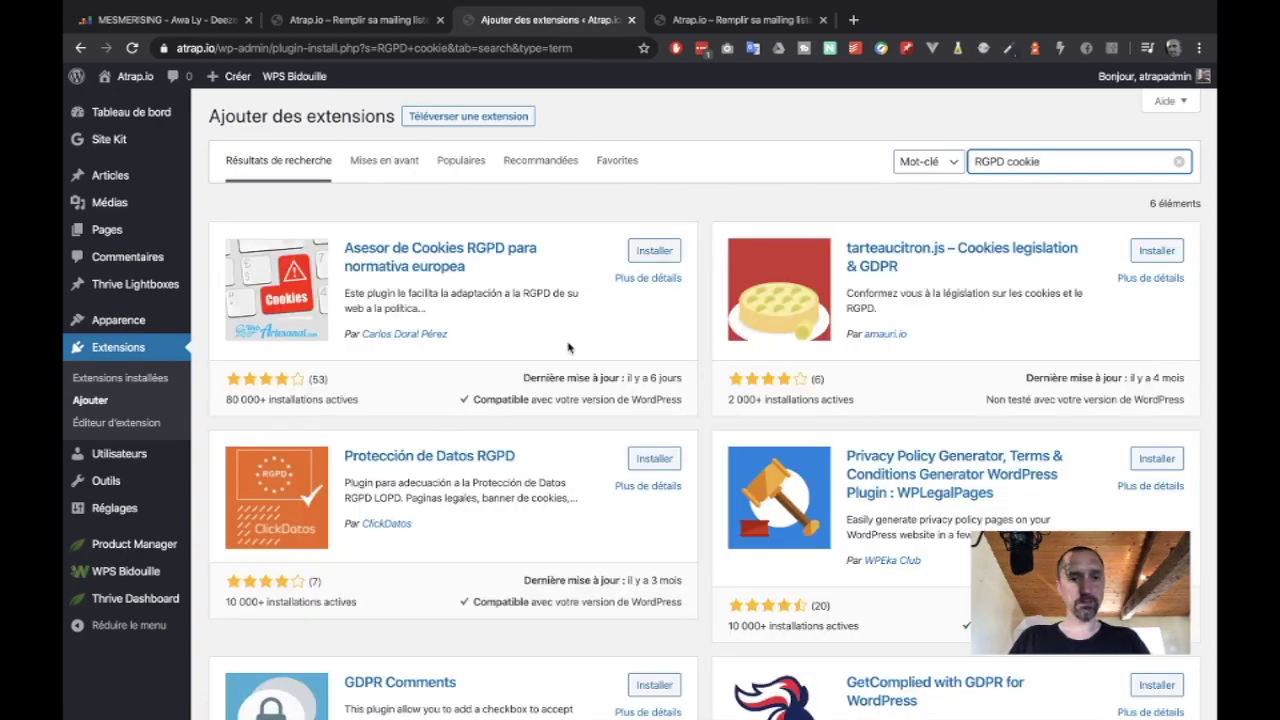
scroll(567, 347, down, 1)
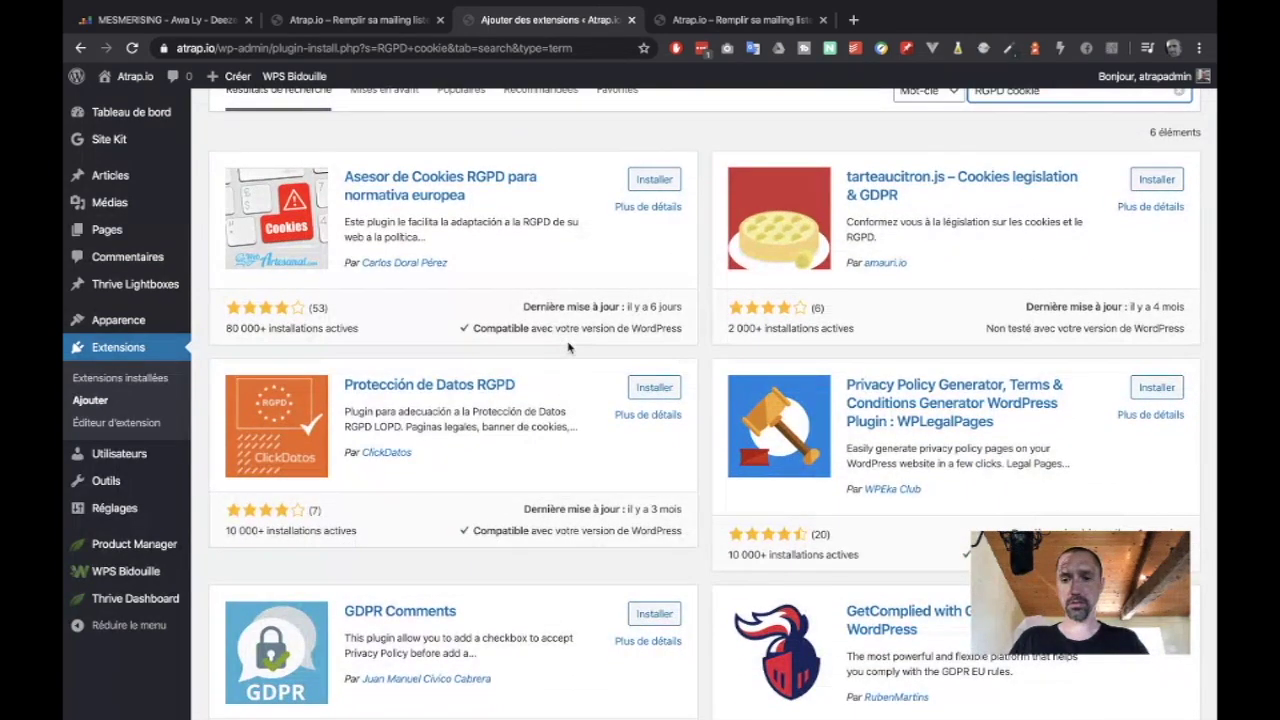
scroll(567, 347, up, 1)
scroll(567, 347, down, 2)
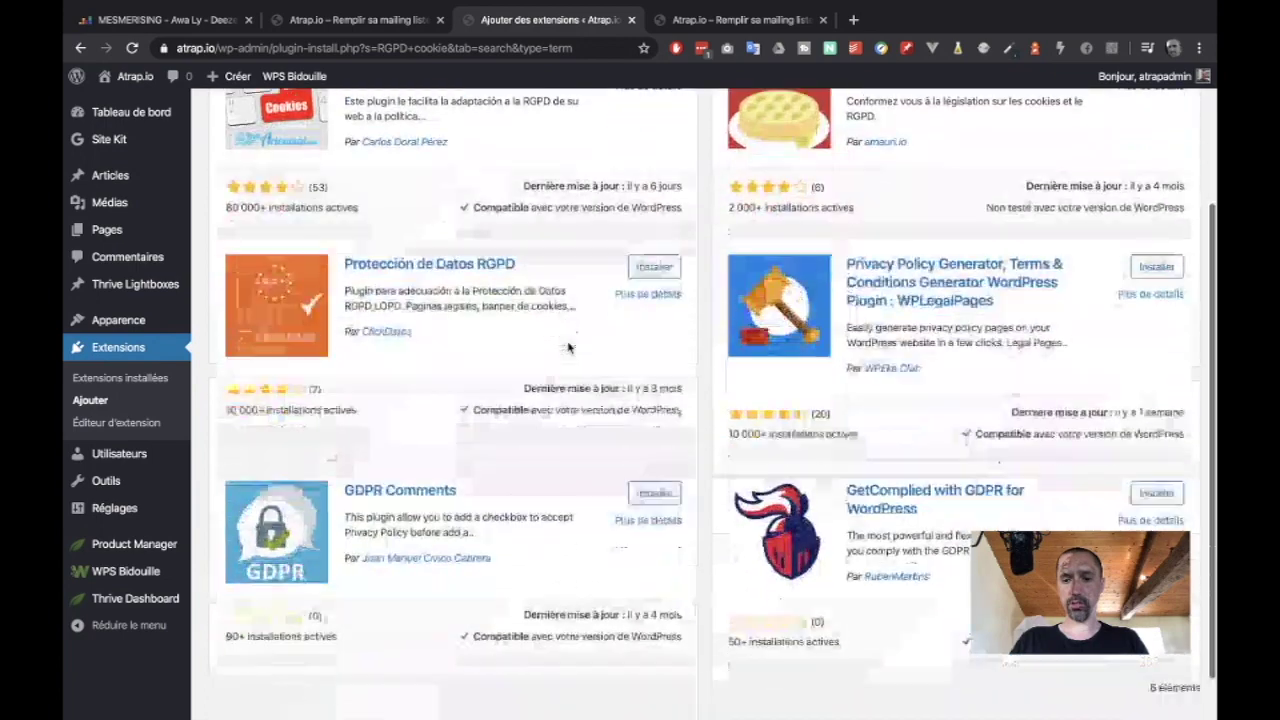
scroll(567, 347, up, 3)
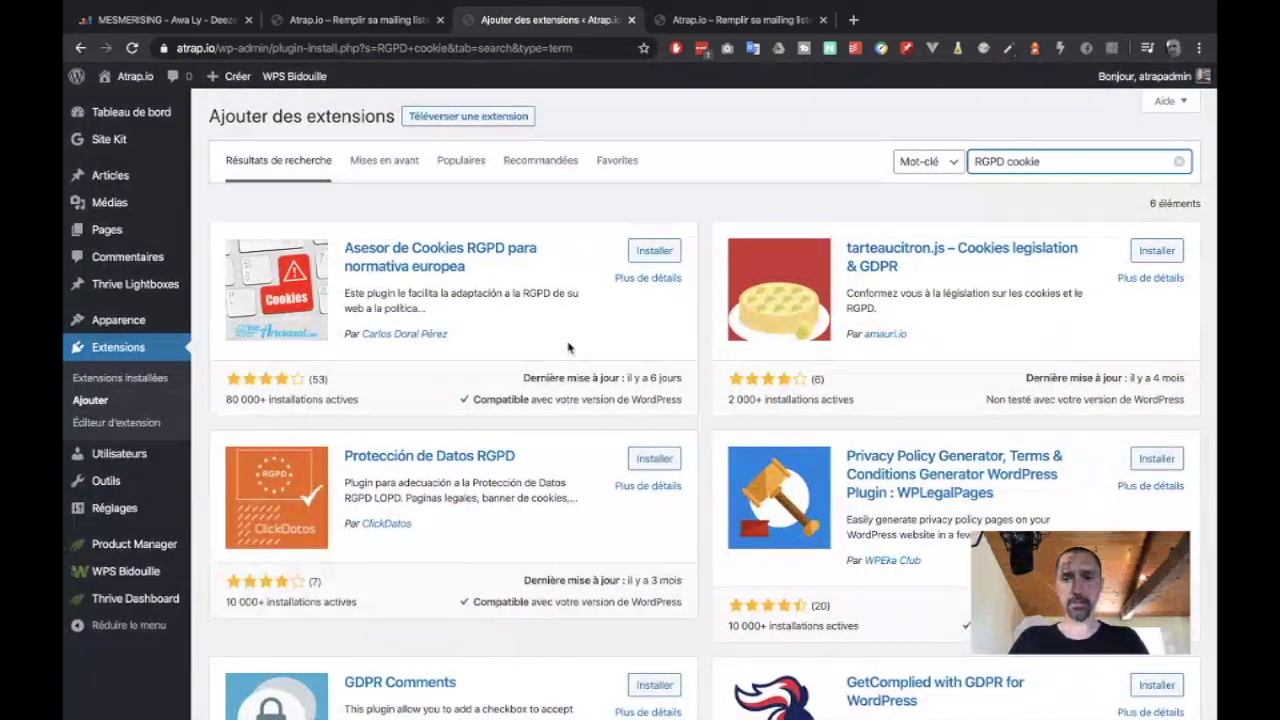
- Search the plugin directory for "cookies", then install and activate GDPR Cookie Consent by WebToffee
key(ctrl+a)
text(cook)
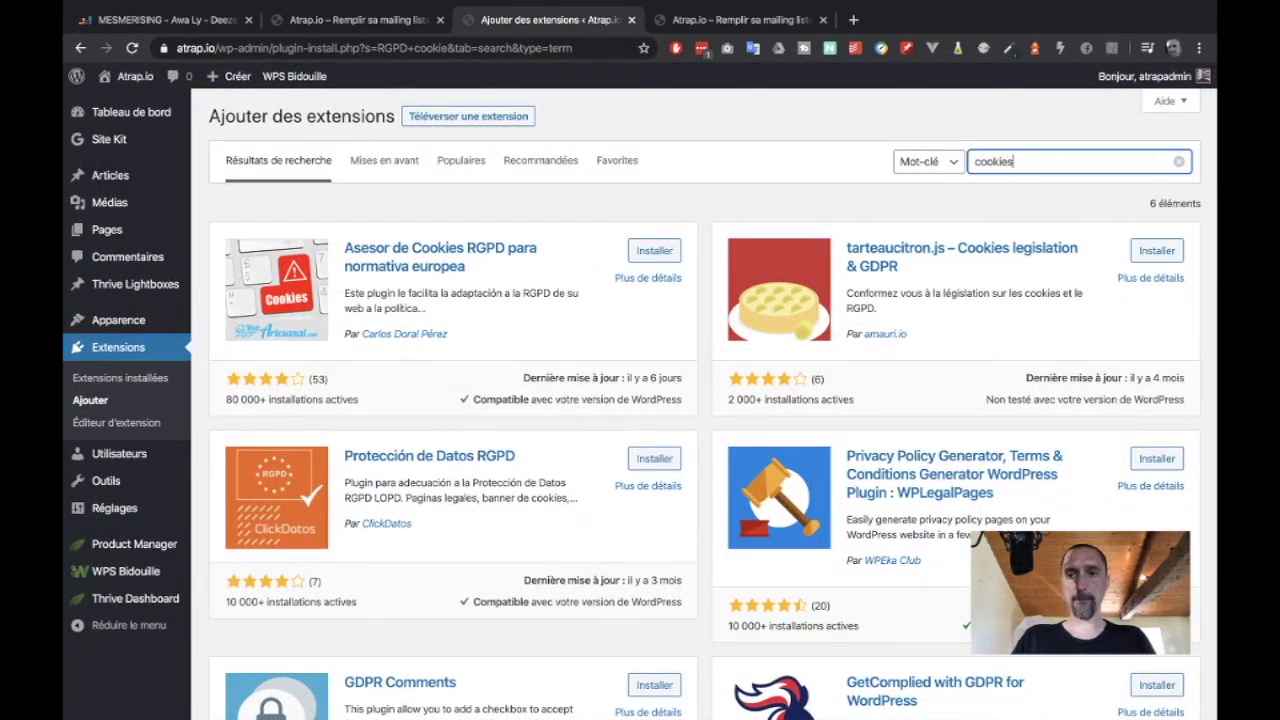
text(ies)
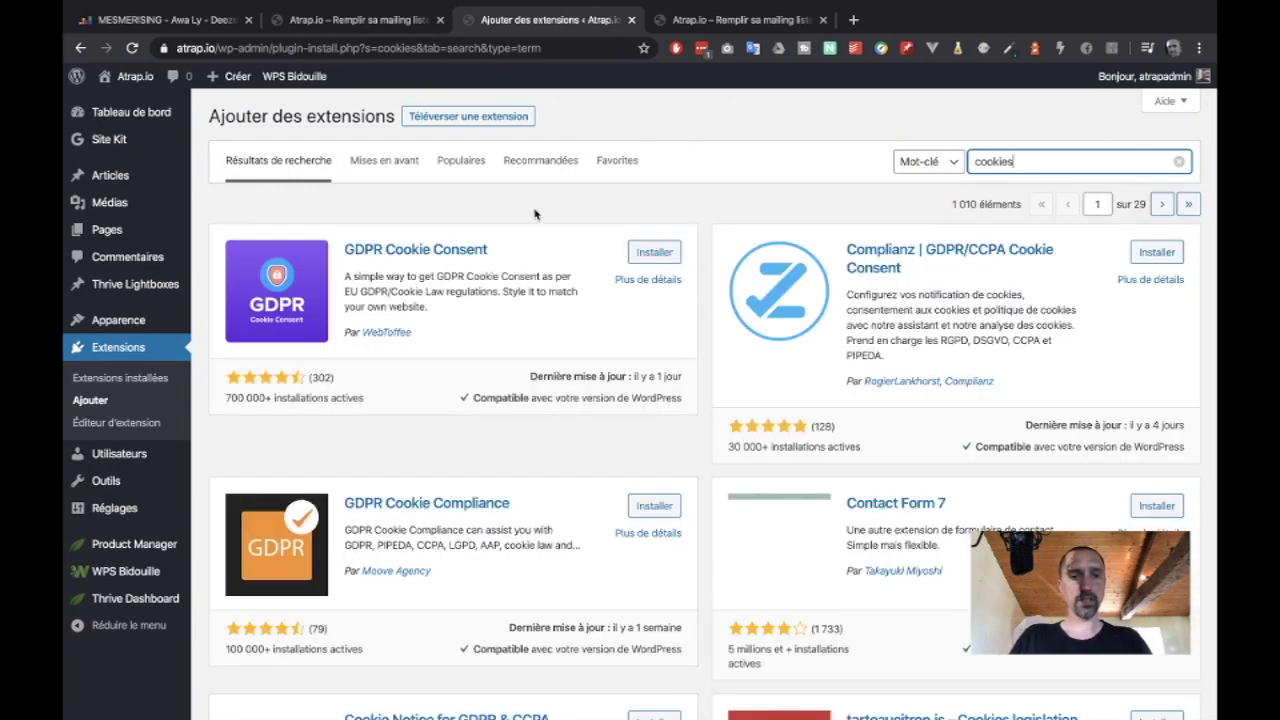
click(660, 255)
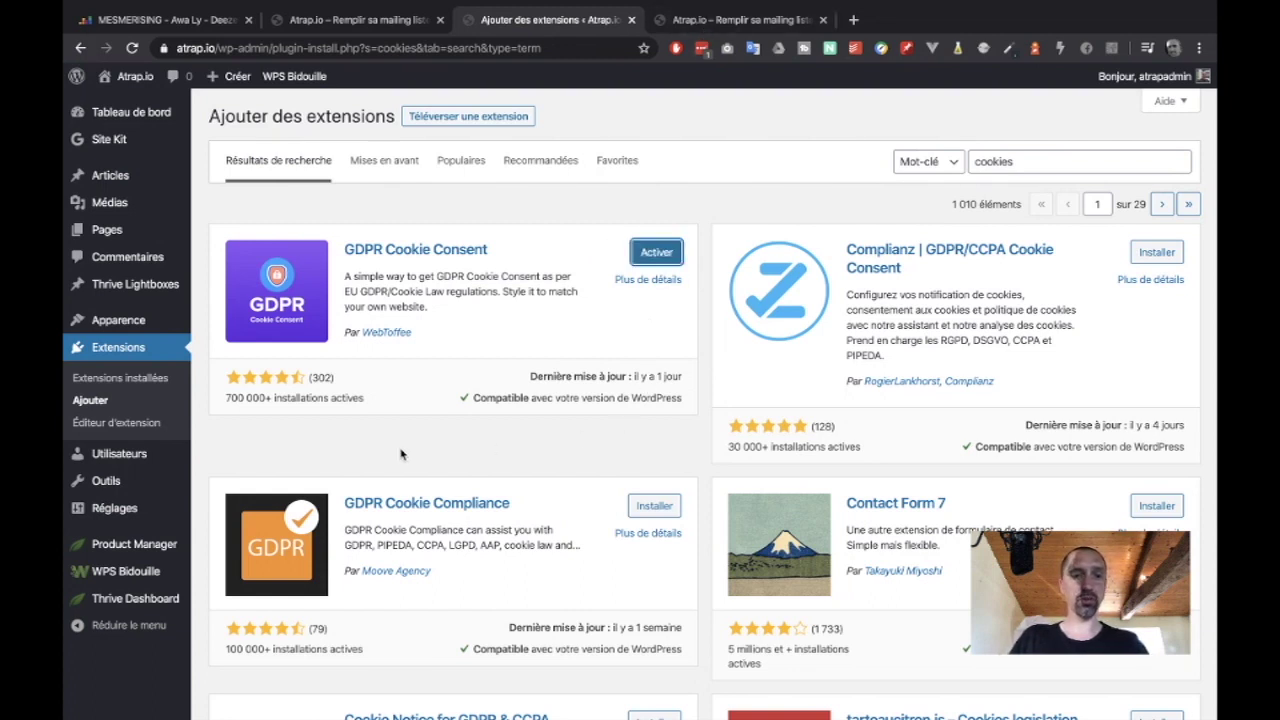
click(655, 253)
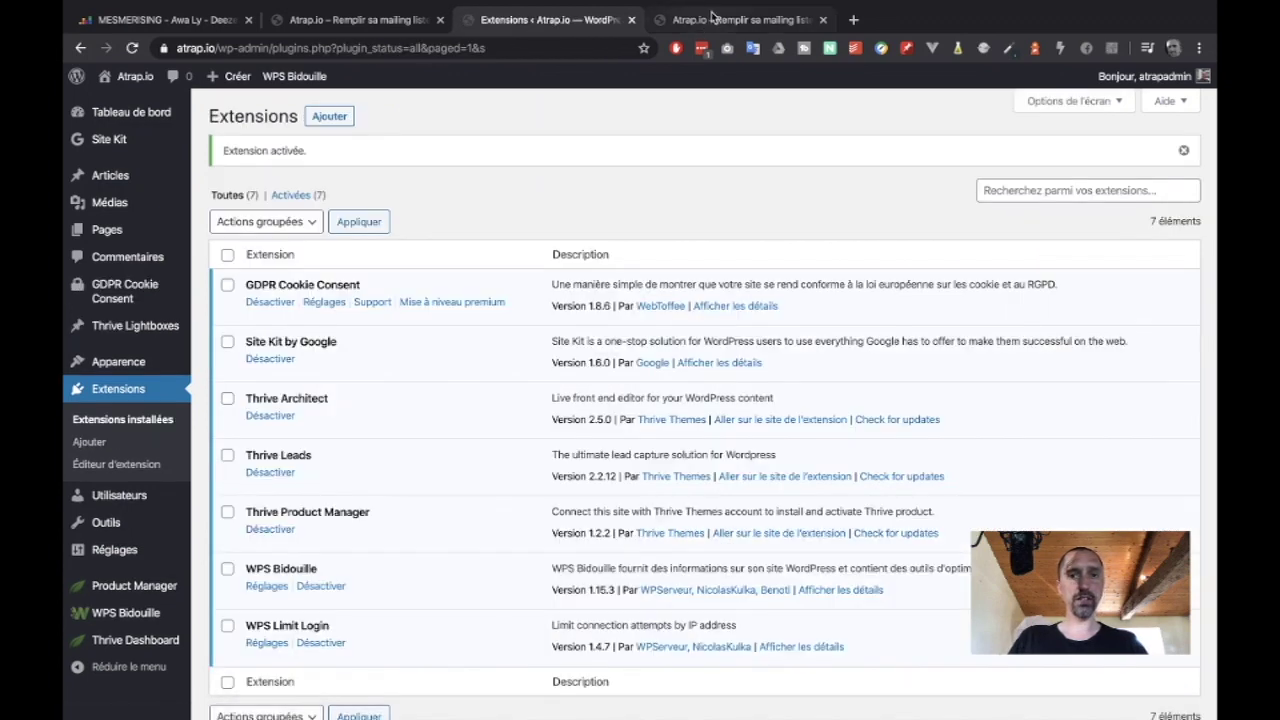
- Check the cookie banner on the atrap.io home page and open the general settings of GDPR Cookie Consent
click(712, 20)
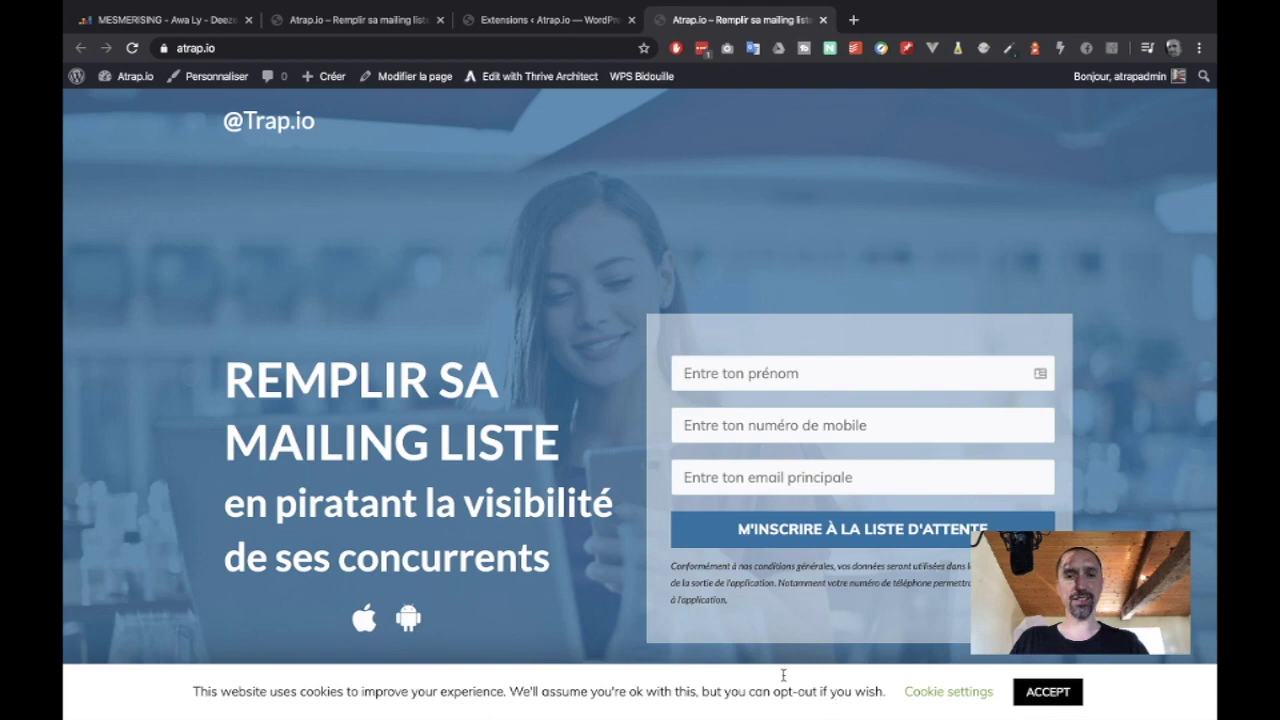
click(586, 22)
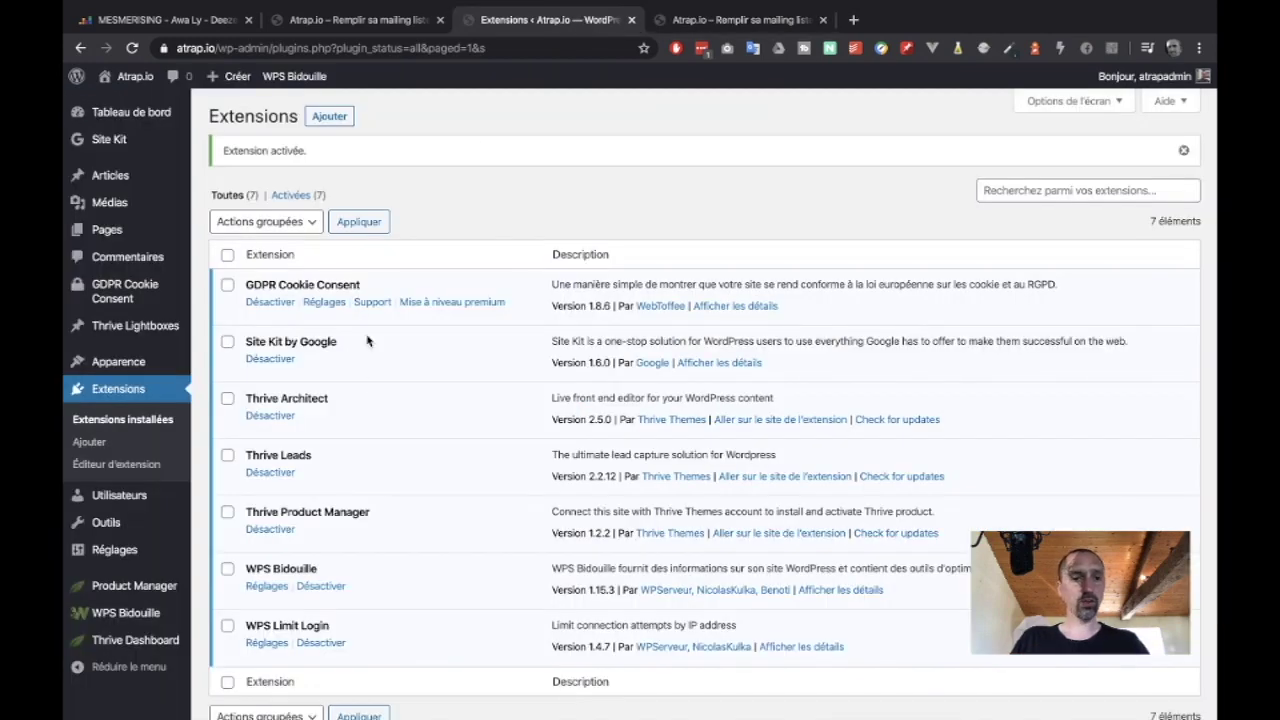
click(324, 302)
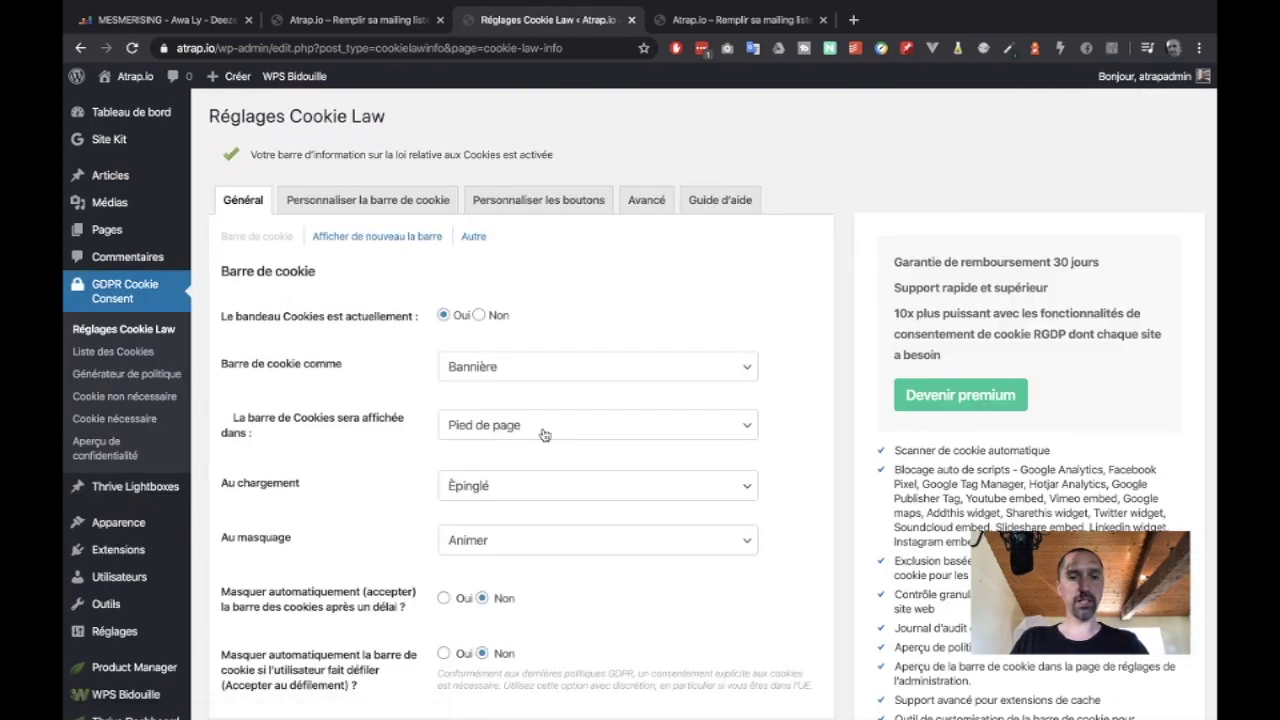
scroll(331, 352, down, 3)
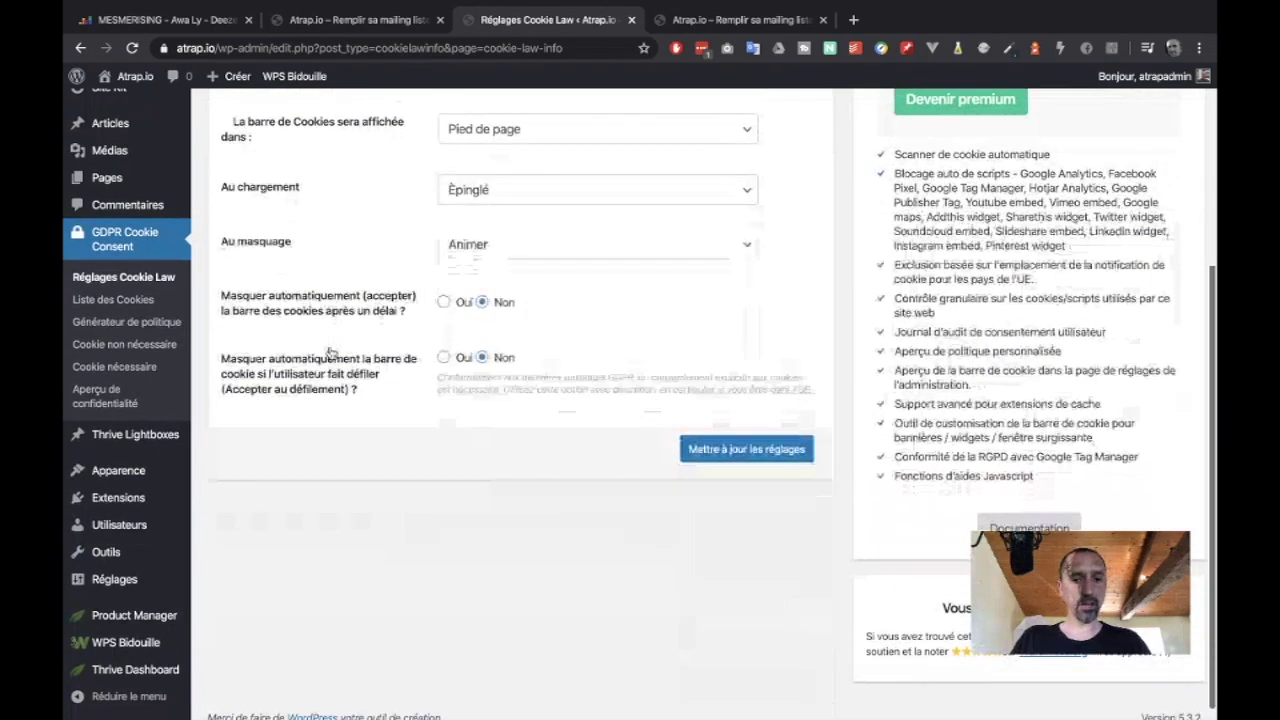
scroll(331, 352, up, 3)
- Set the cookie bar's background colour to dark grey in the cookie bar customization
click(368, 202)
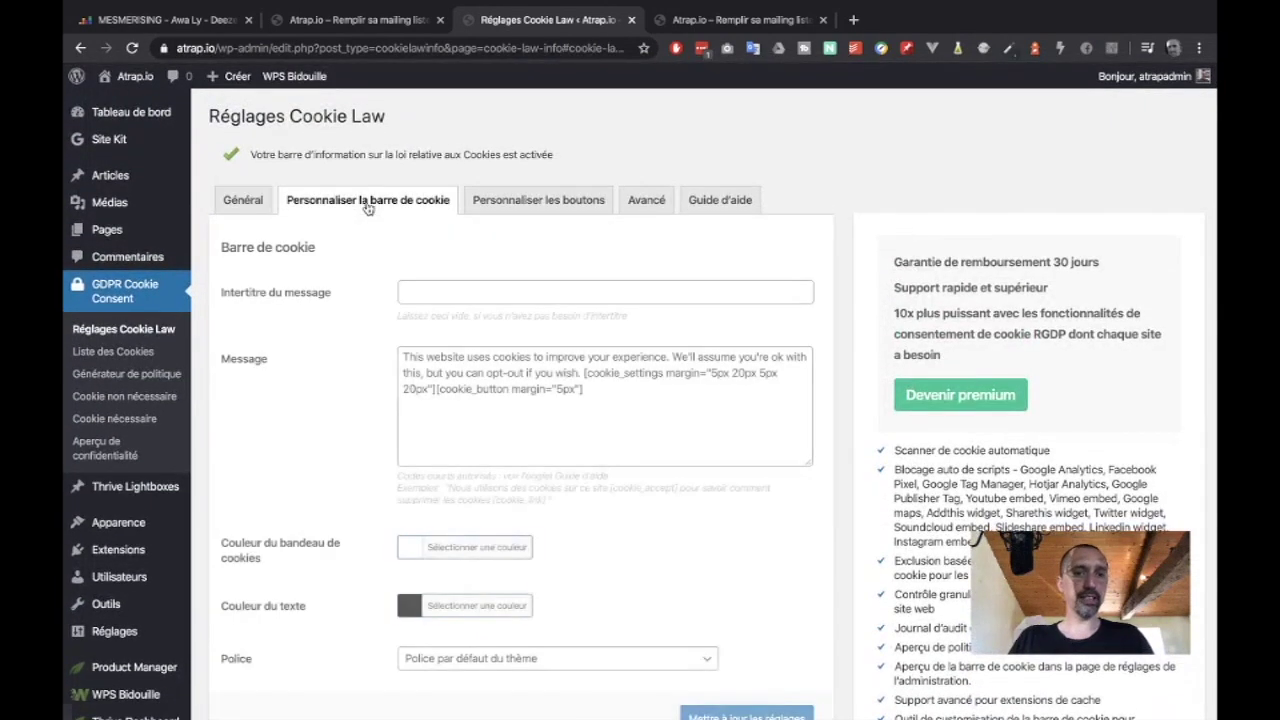
scroll(363, 439, down, 2)
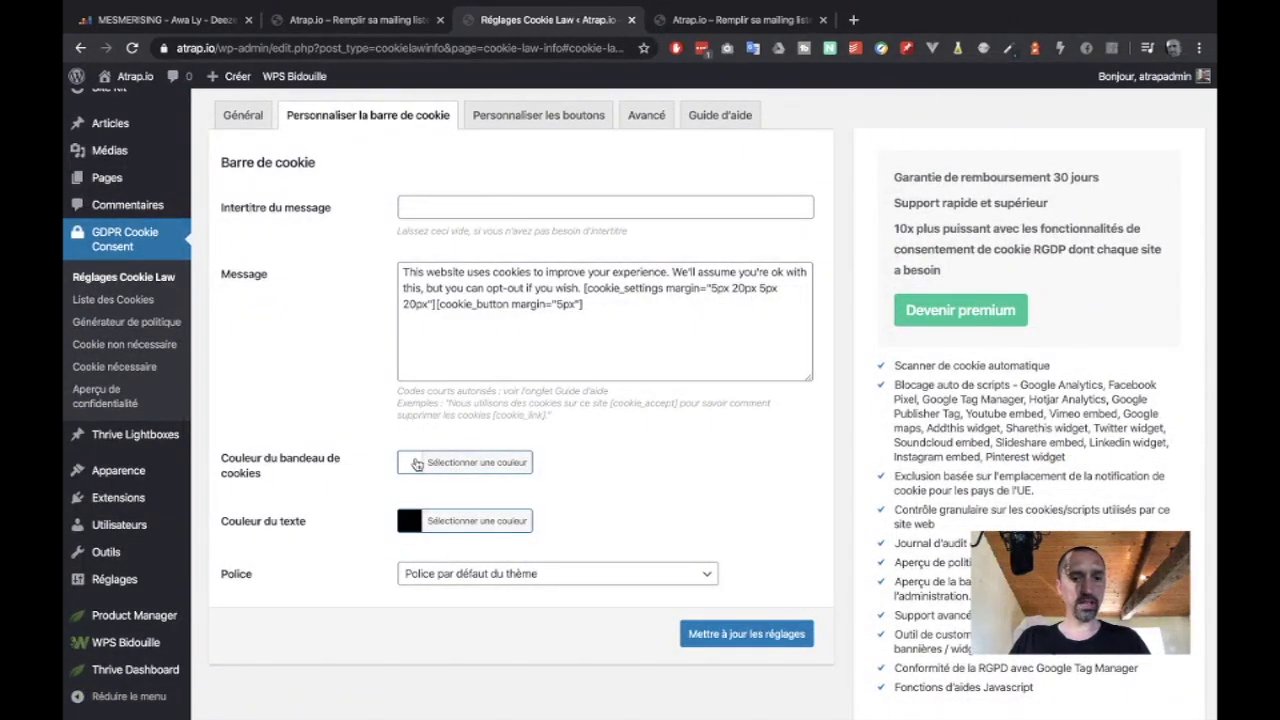
click(417, 463)
drag(431, 568, 398, 562)
click(396, 604)
- Set the cookie bar's text colour to #ededed and keep the theme's default font
click(410, 519)
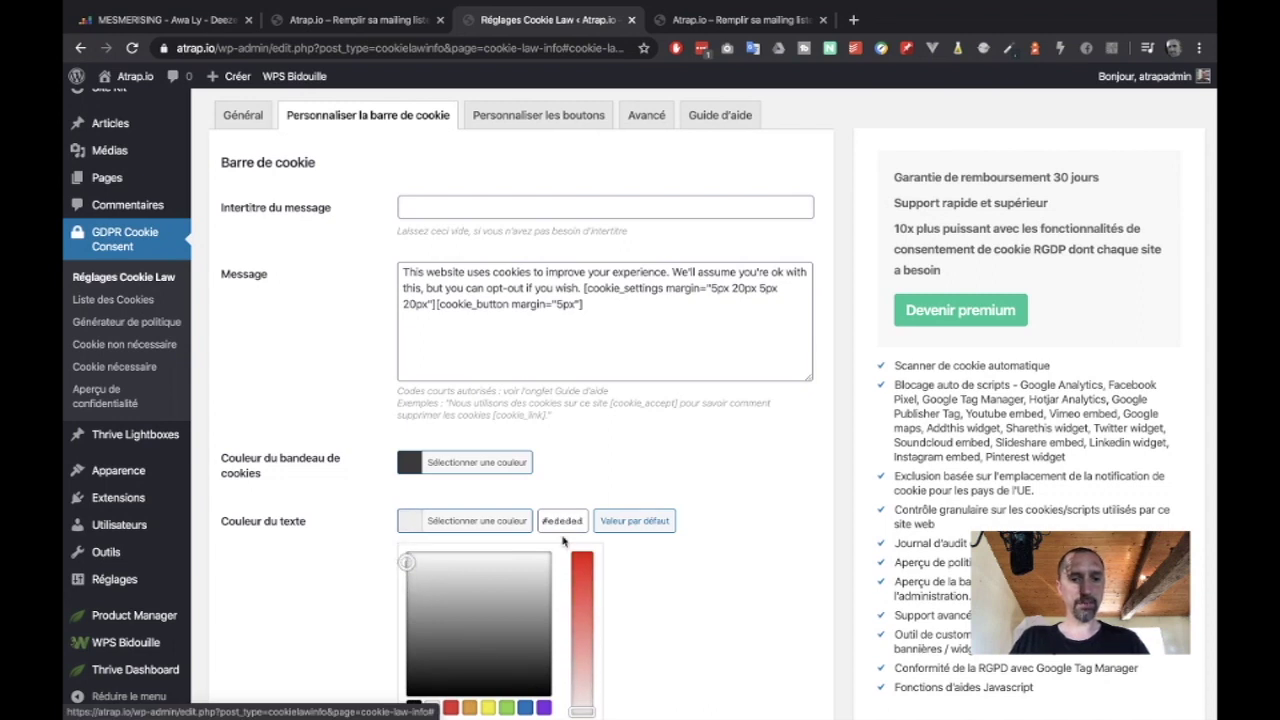
click(680, 600)
scroll(399, 541, down, 2)
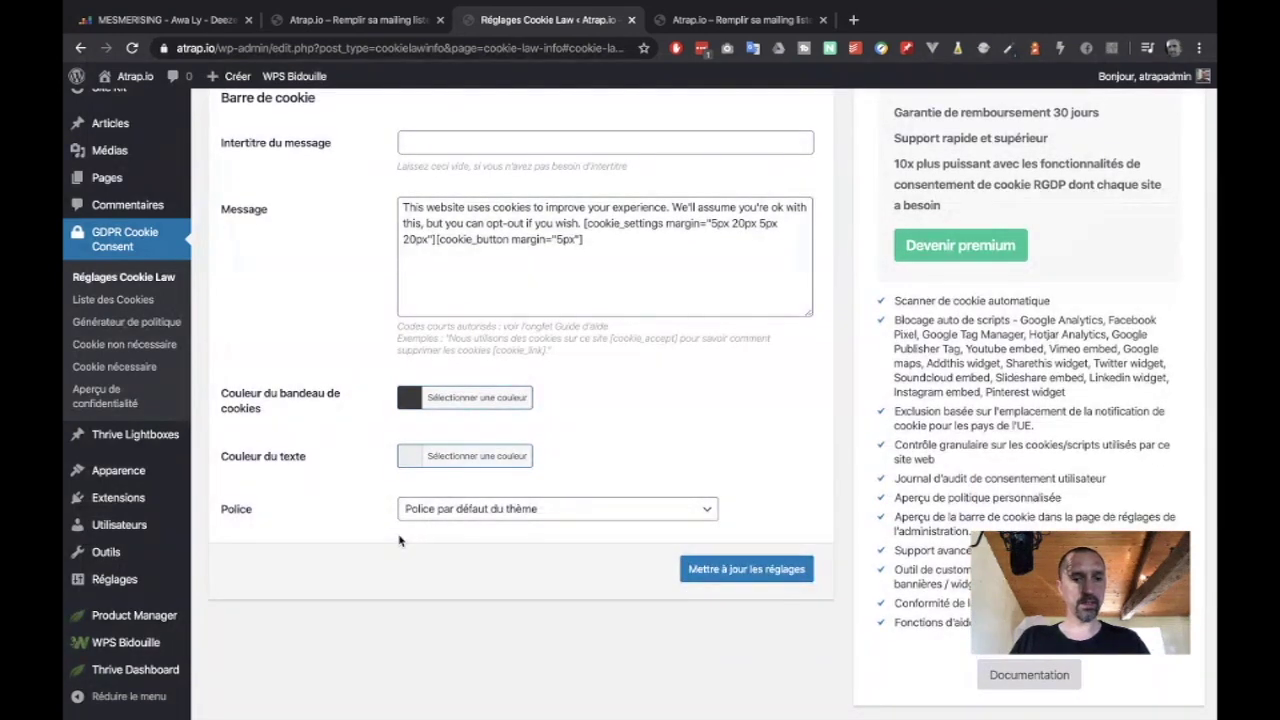
click(590, 510)
click(694, 440)
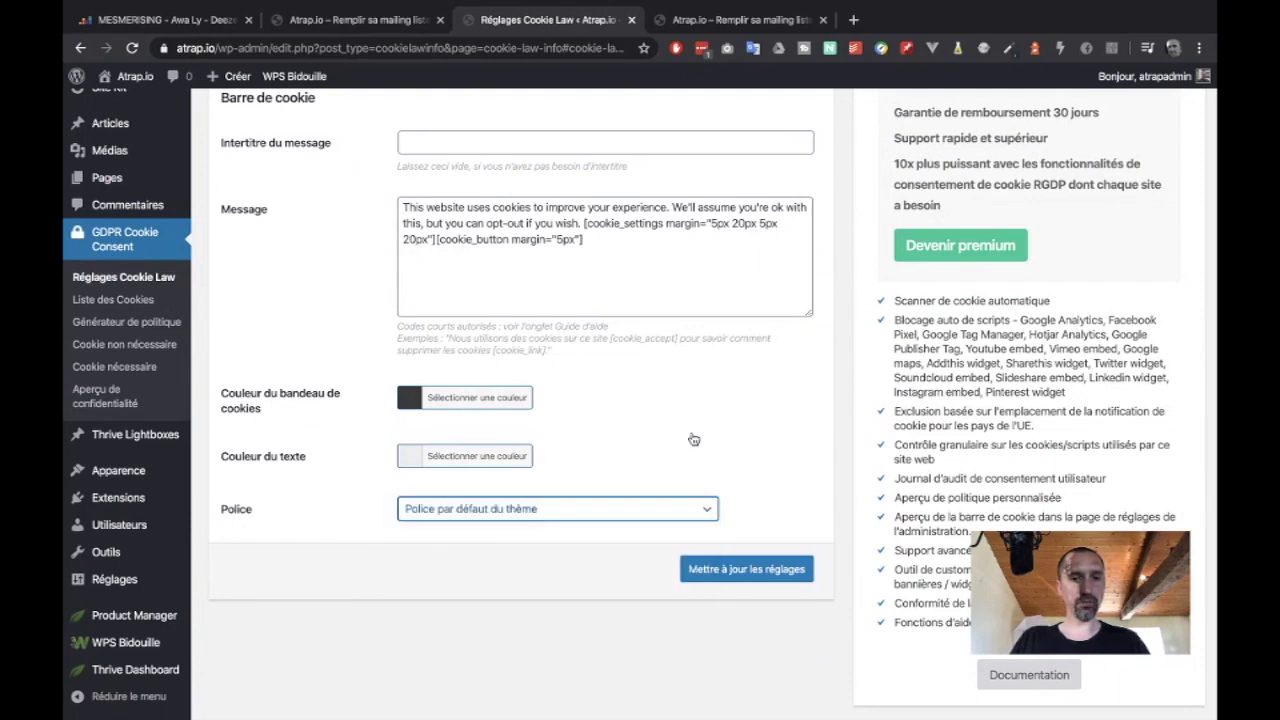
- Delete the [cookie_settings margin="5px 20px 5px 20px"] shortcode from the cookie bar message, keeping the cookie_button shortcode
scroll(694, 440, up, 3)
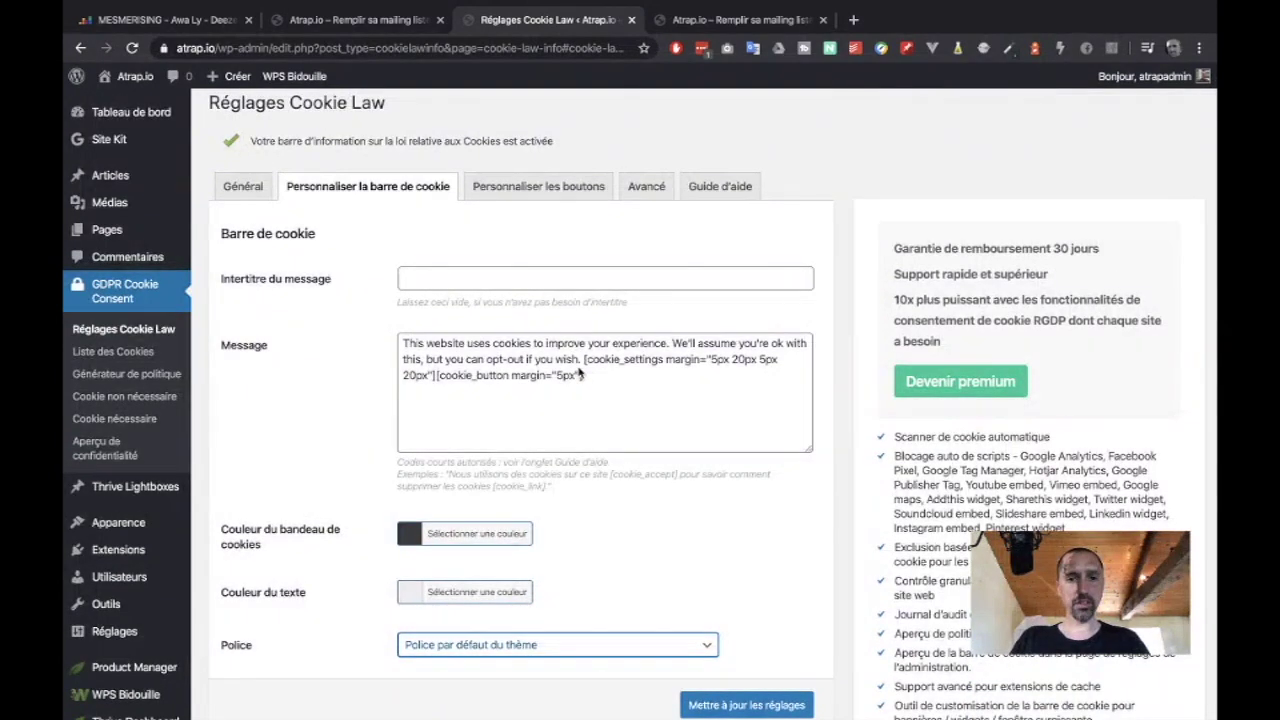
click(583, 367)
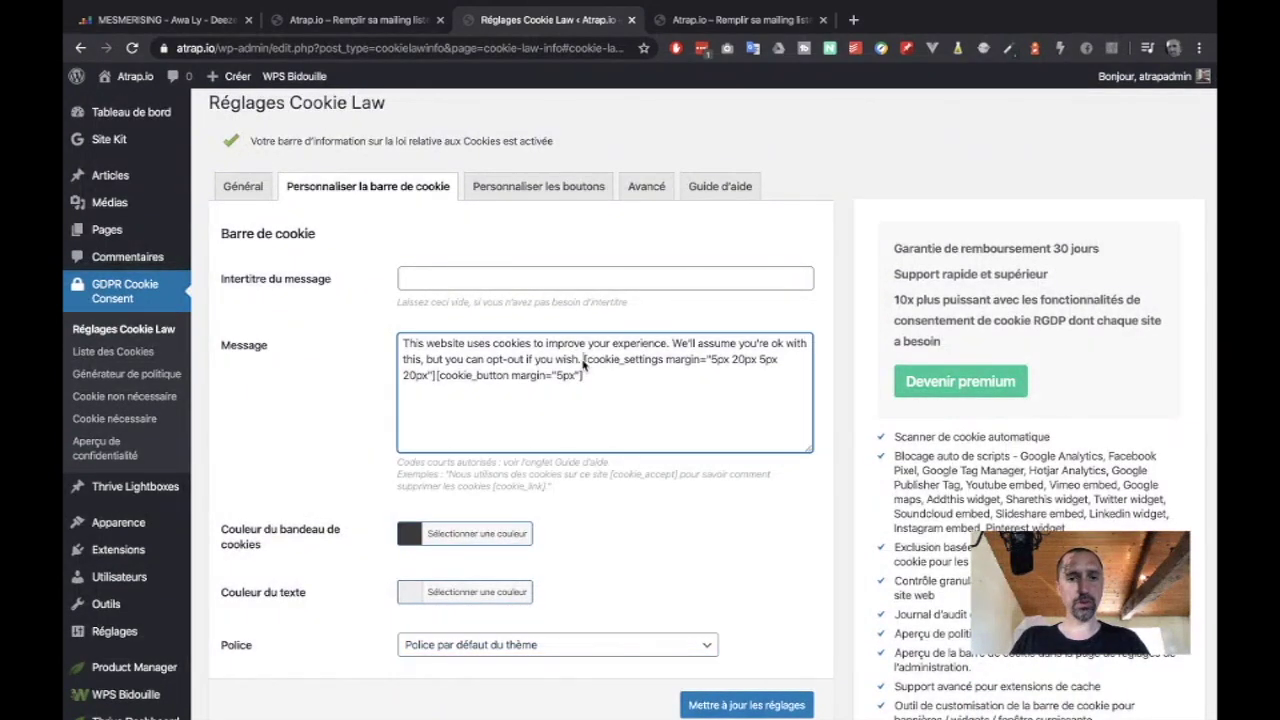
shift+click(434, 378)
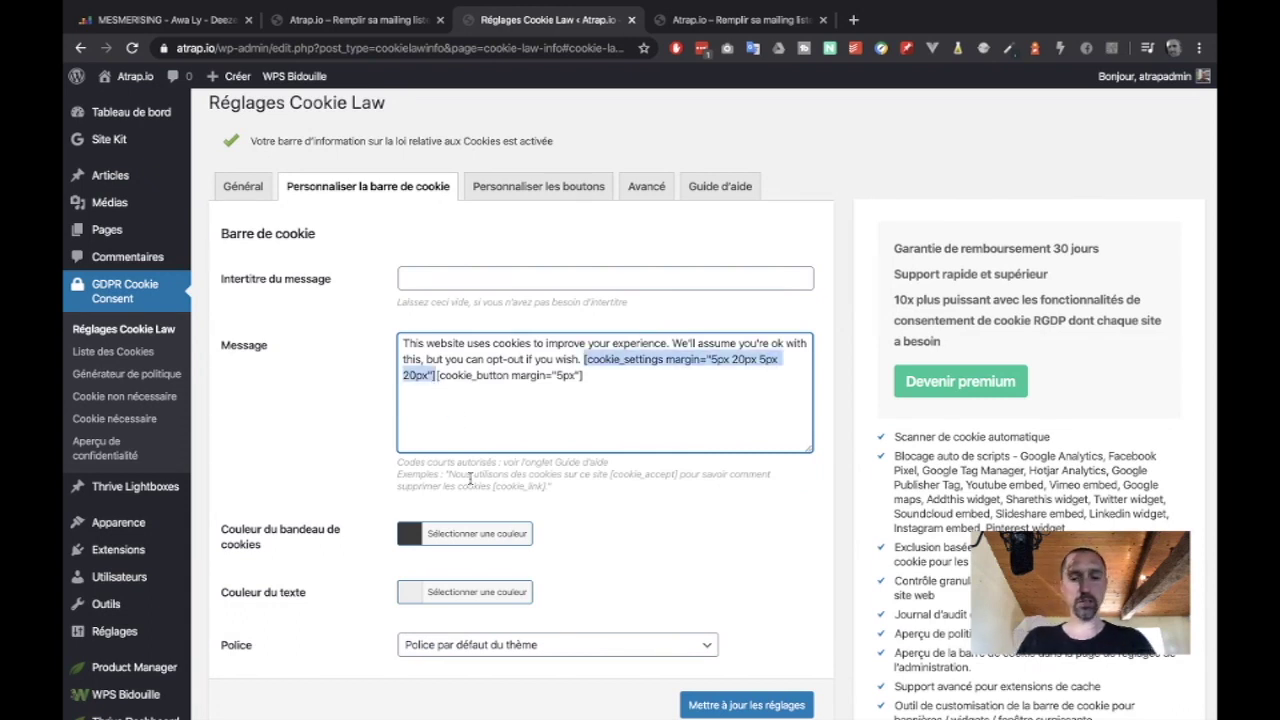
key(BackSpace)
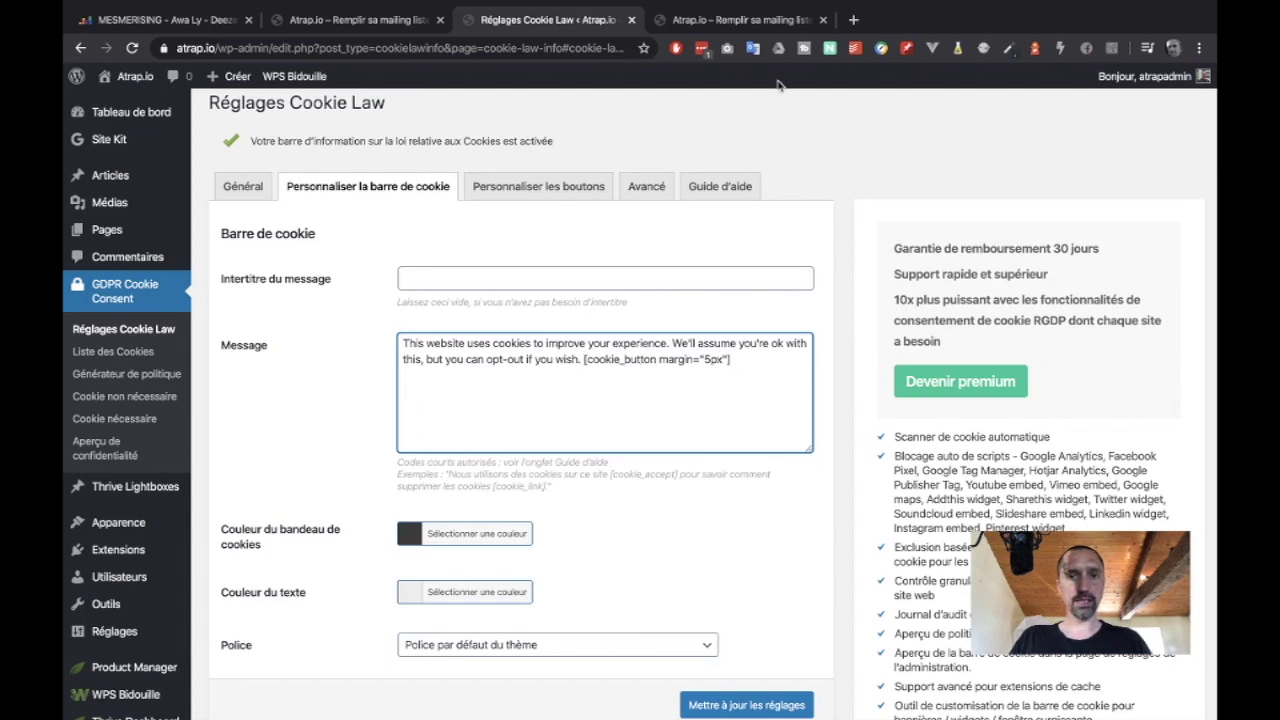
- Open nico-develop.com in a new tab and copy its full French cookie notice, starting with "Nous utilisons des cookies"
click(853, 20)
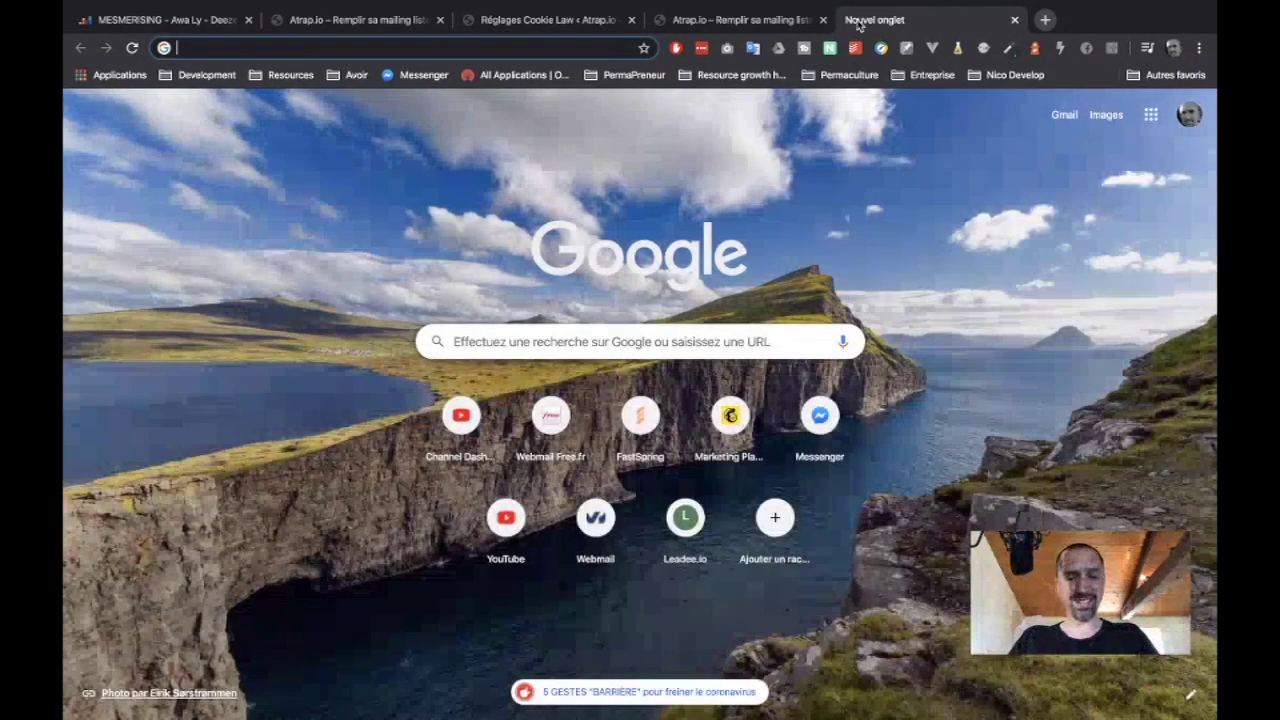
text(nico-develop.com/wp-adm)
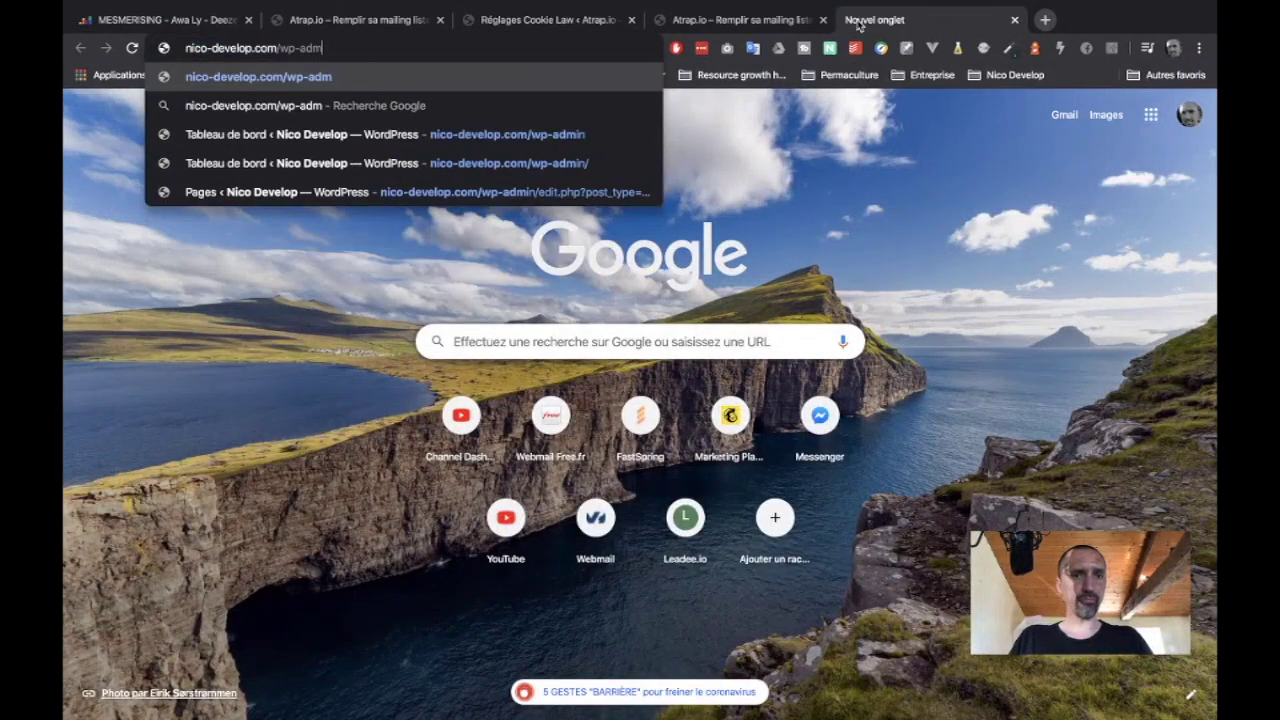
key(BackSpace)
key(BackSpace)
key(BackSpace)
key(Return)
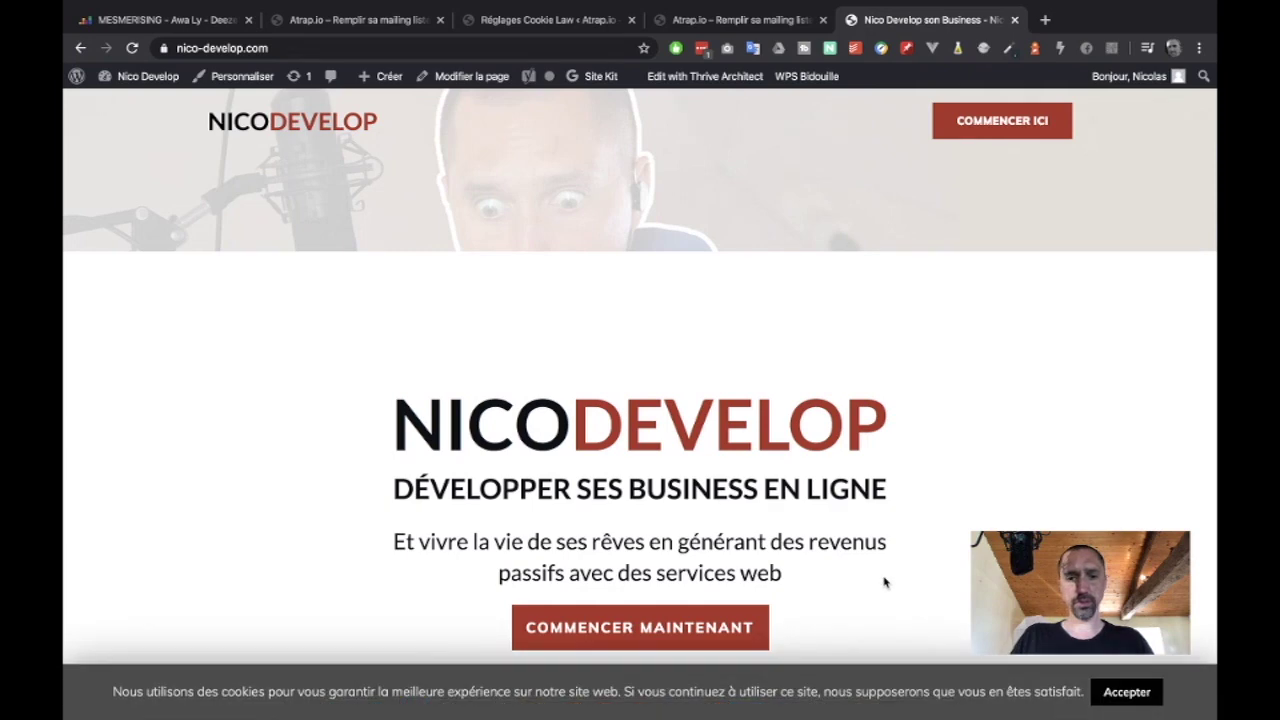
drag(114, 692, 335, 694)
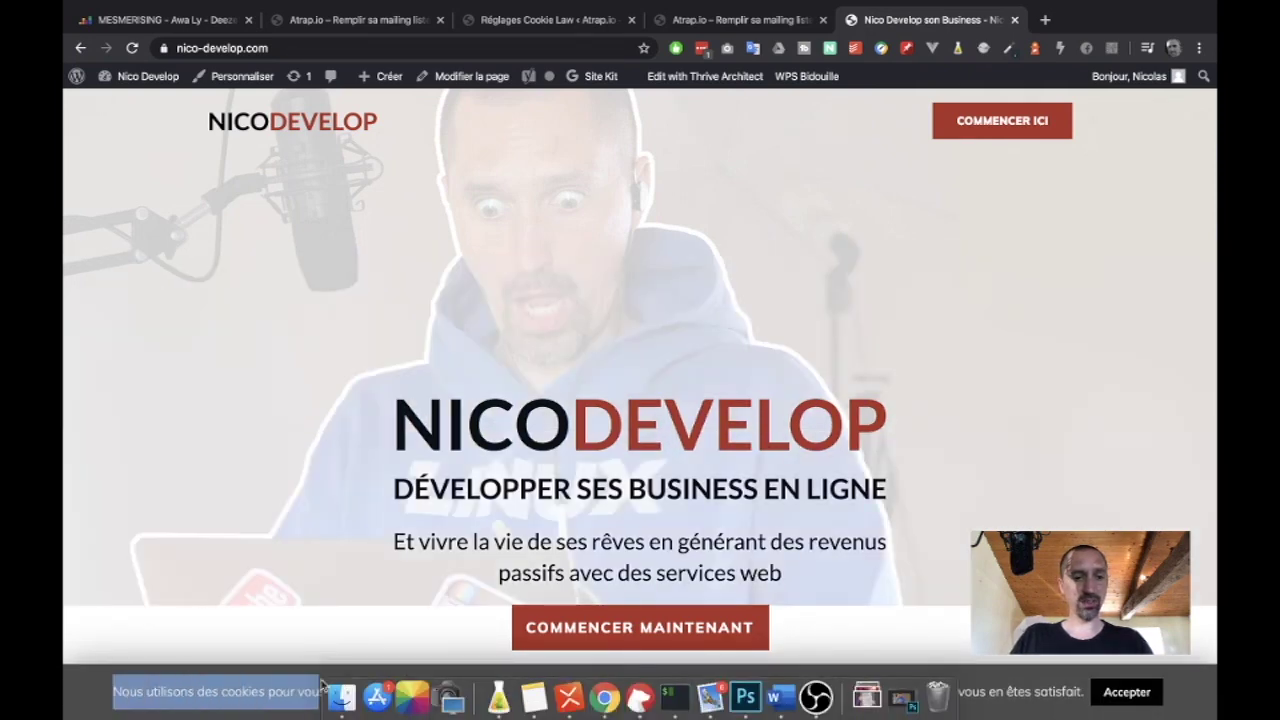
drag(1083, 700, 1085, 702)
key(ctrl+c)
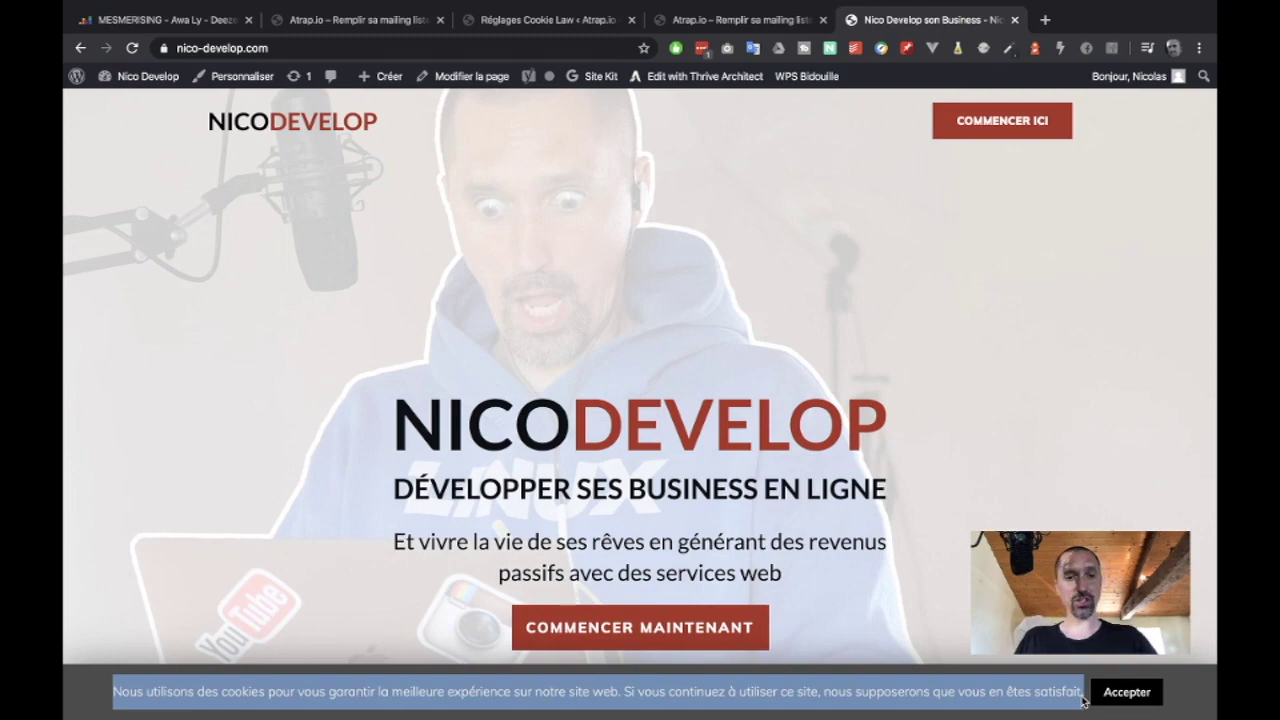
scroll(700, 430, down, 15)
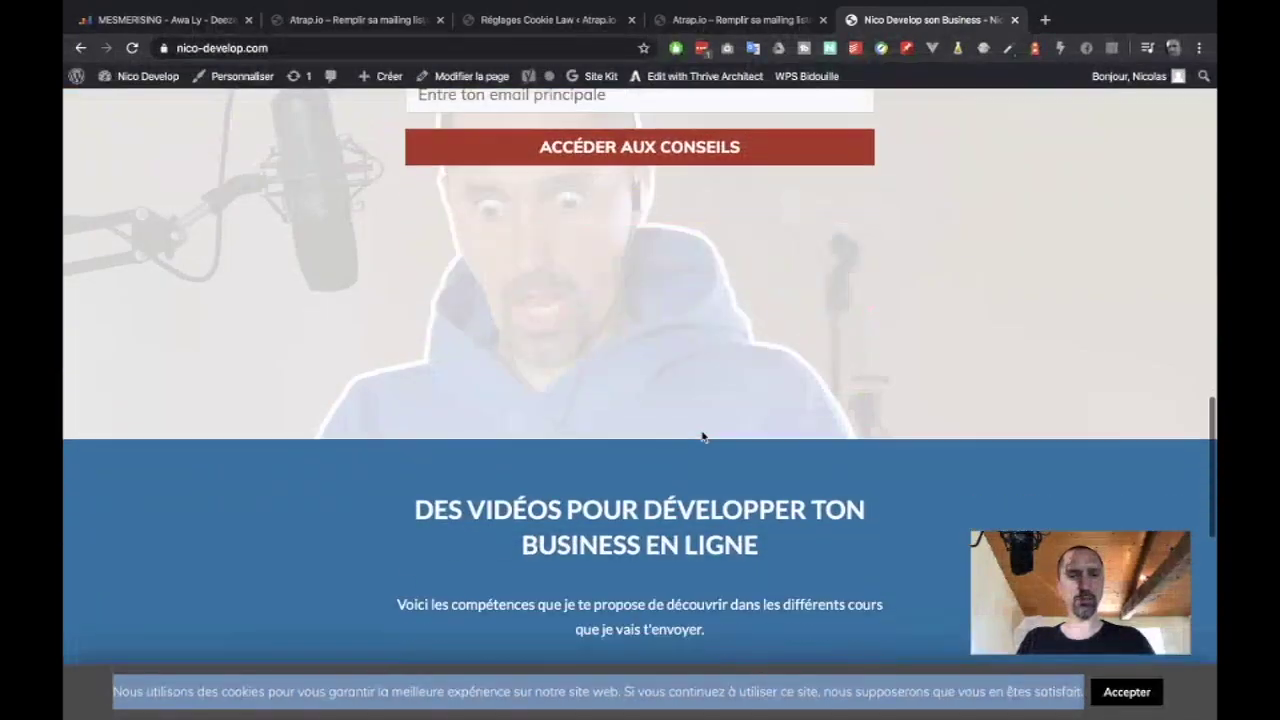
scroll(702, 436, down, 3)
scroll(702, 400, up, 10)
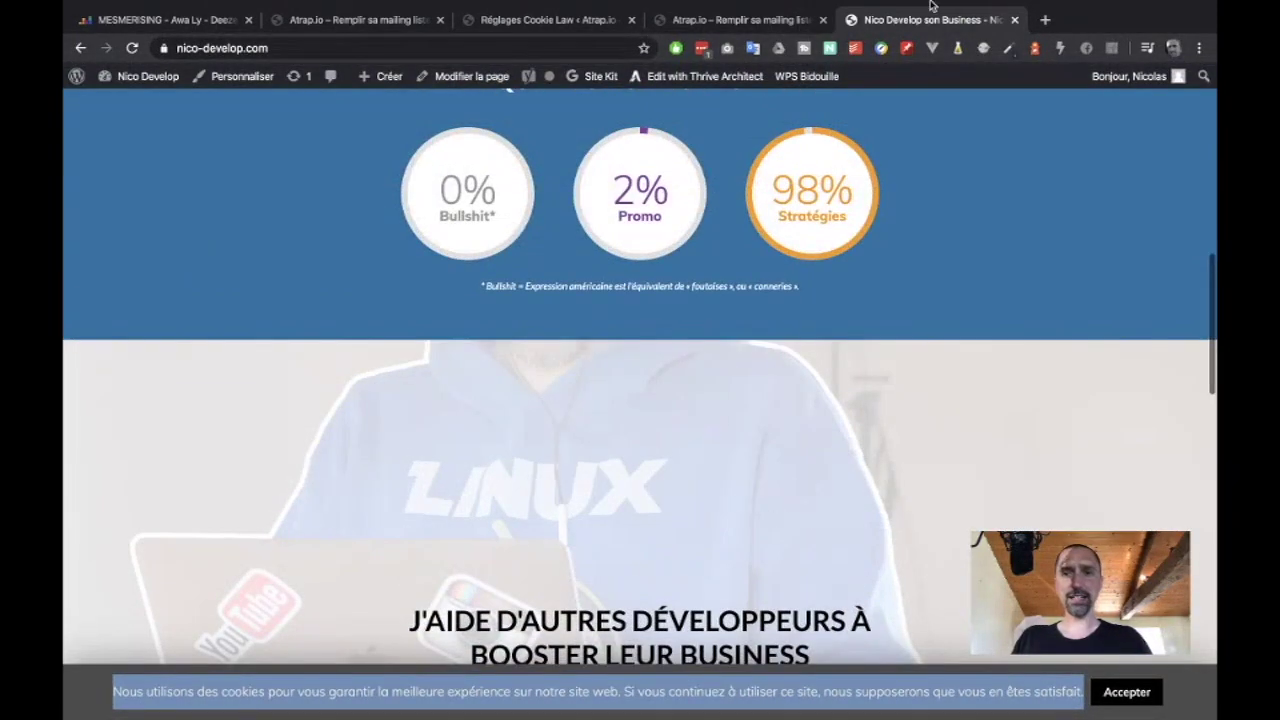
- Replace the English text of the cookie bar message with the copied French notice, keeping [cookie_button margin="5px"], and update the settings
click(740, 20)
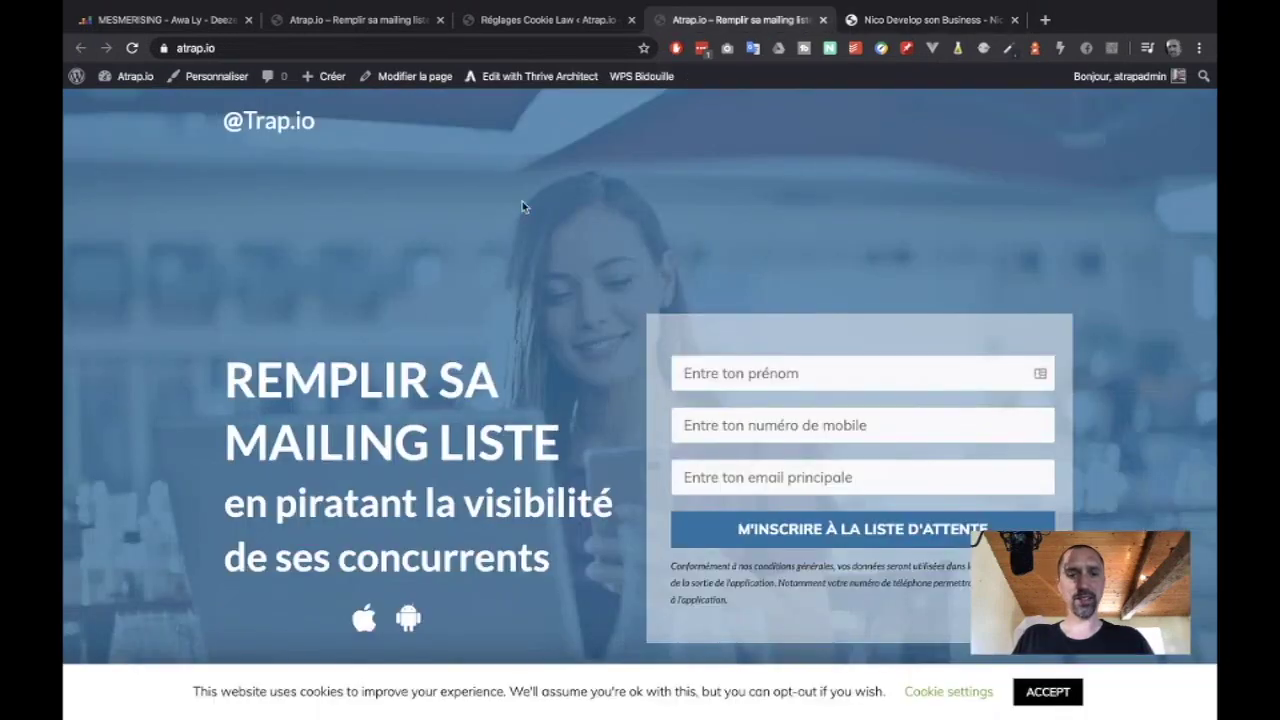
click(522, 20)
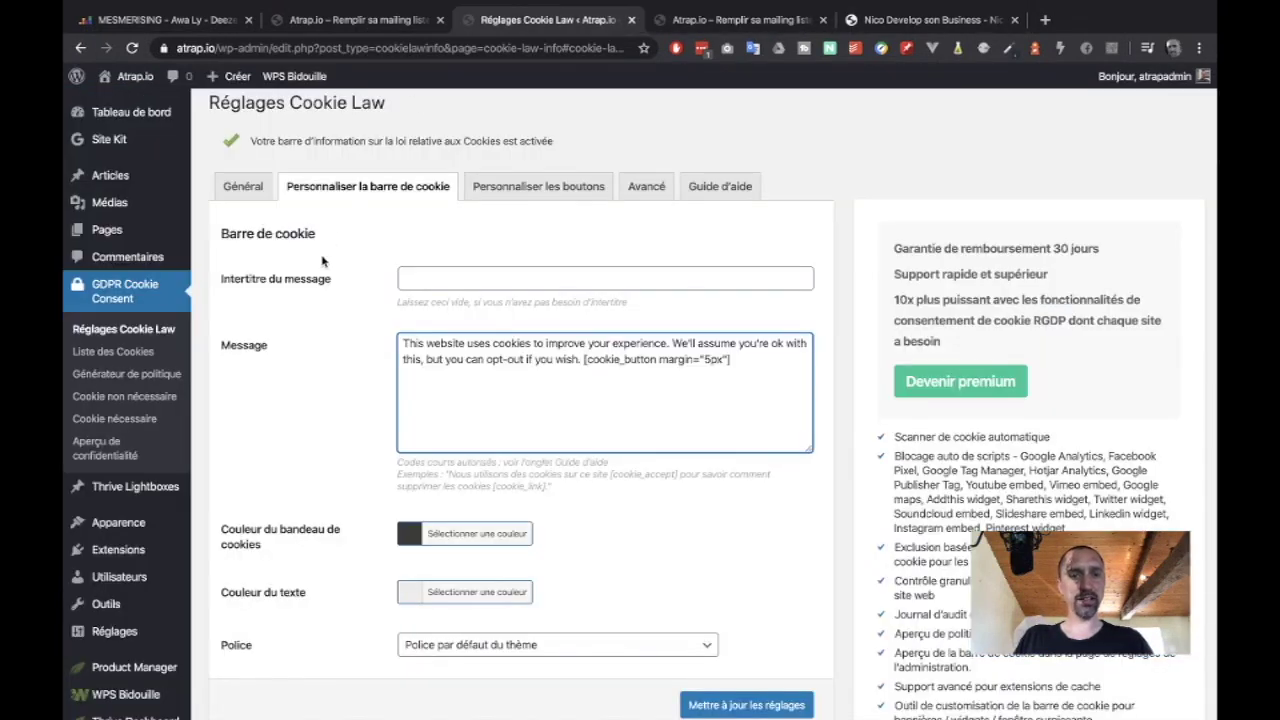
shift+click(403, 345)
key(ctrl+v)
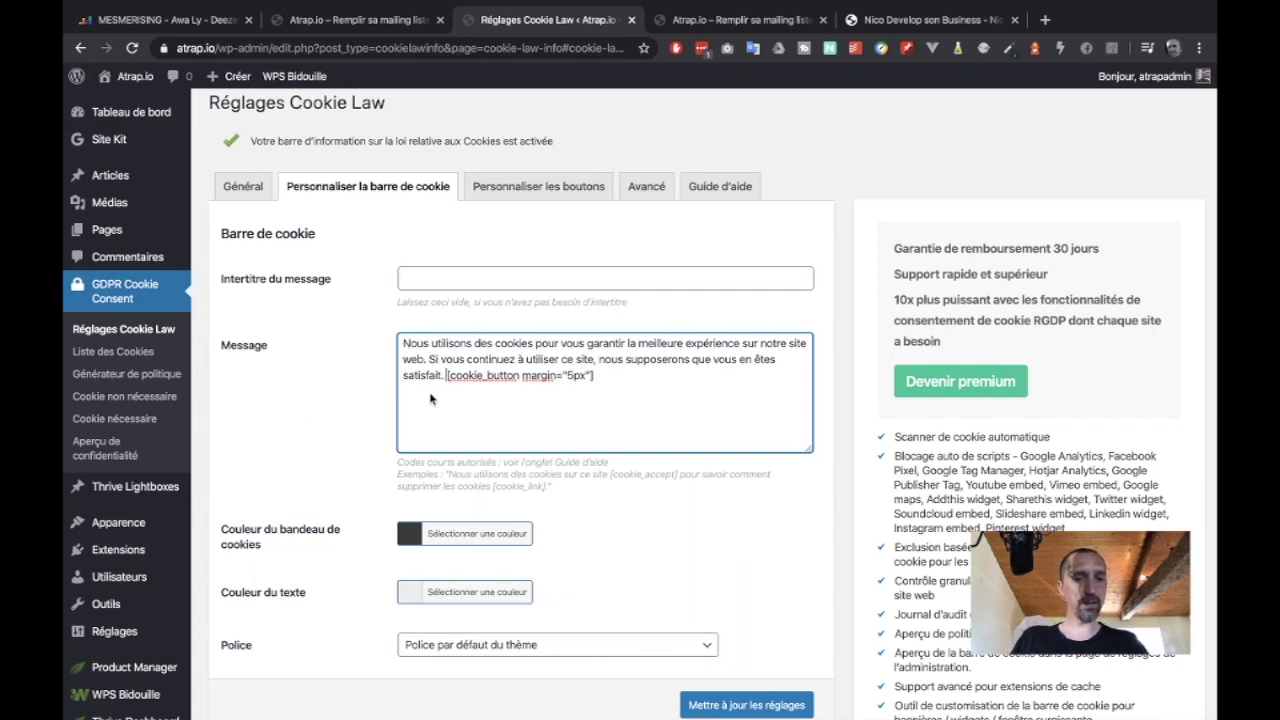
click(764, 706)
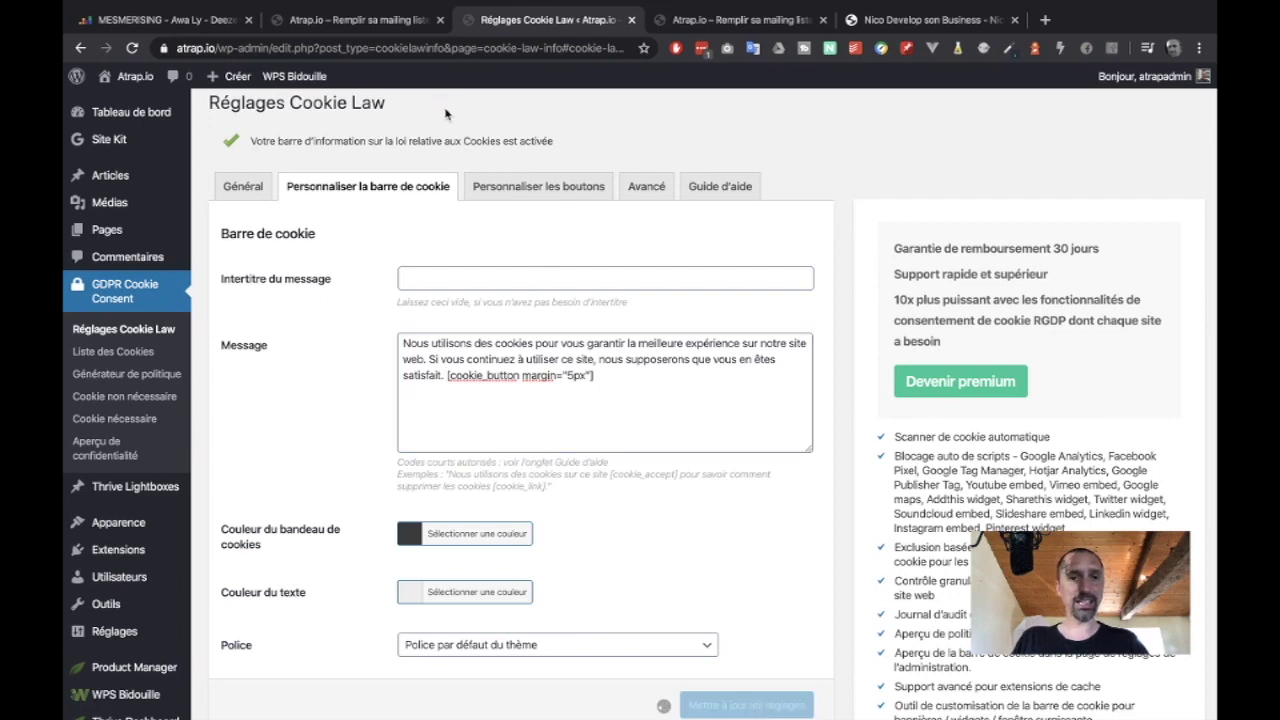
- Change the main cookie button's text to "Accepter" and compare with the button styling on nico-develop.com
click(536, 190)
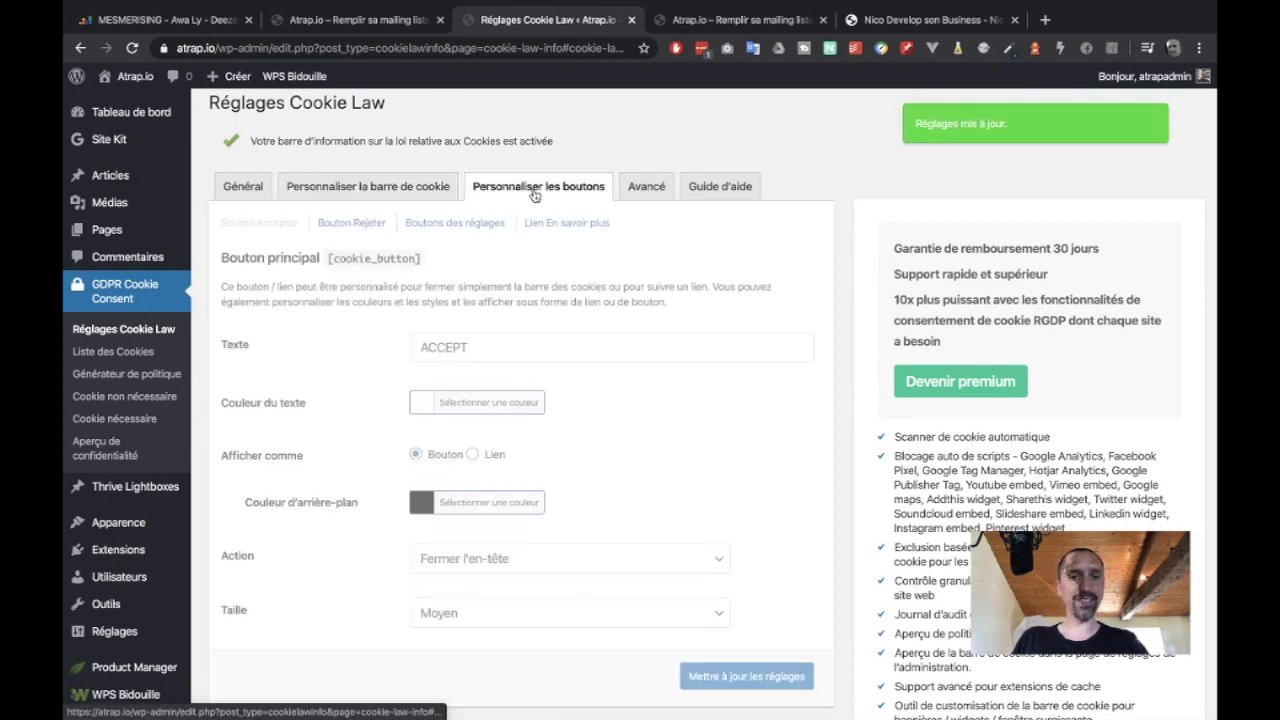
click(478, 358)
double_click(478, 358)
text(Accepter)
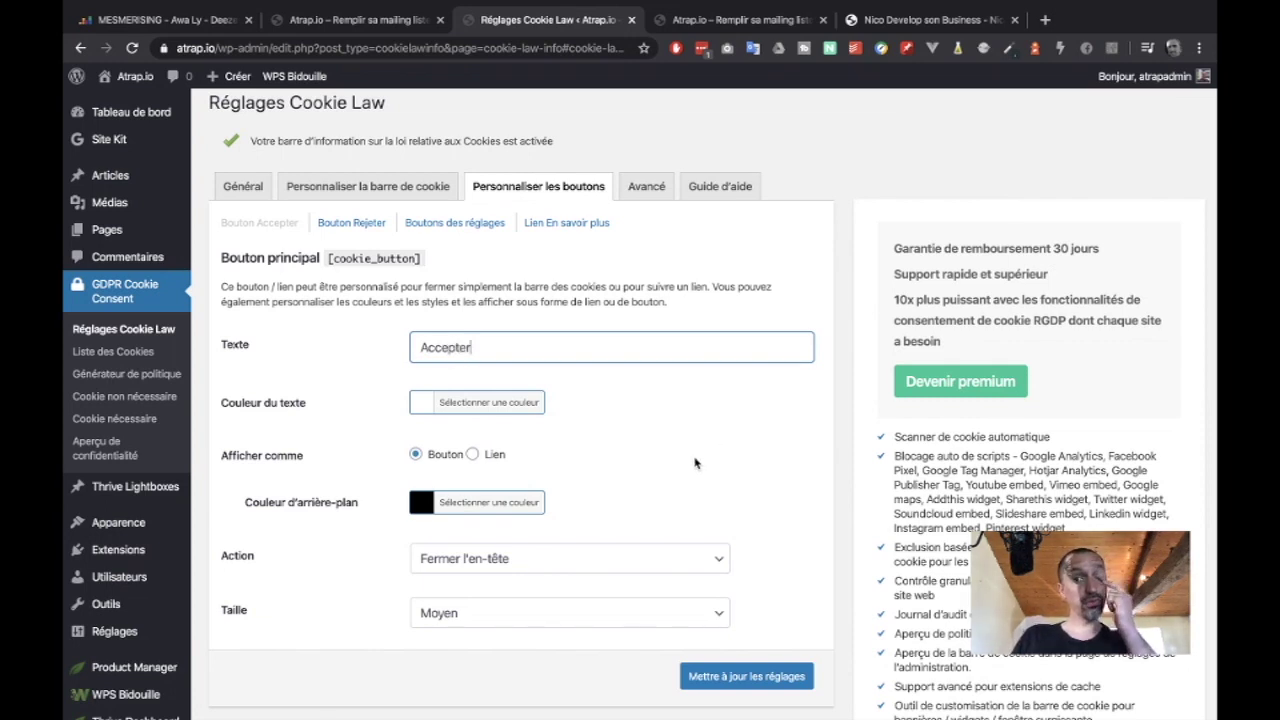
click(884, 24)
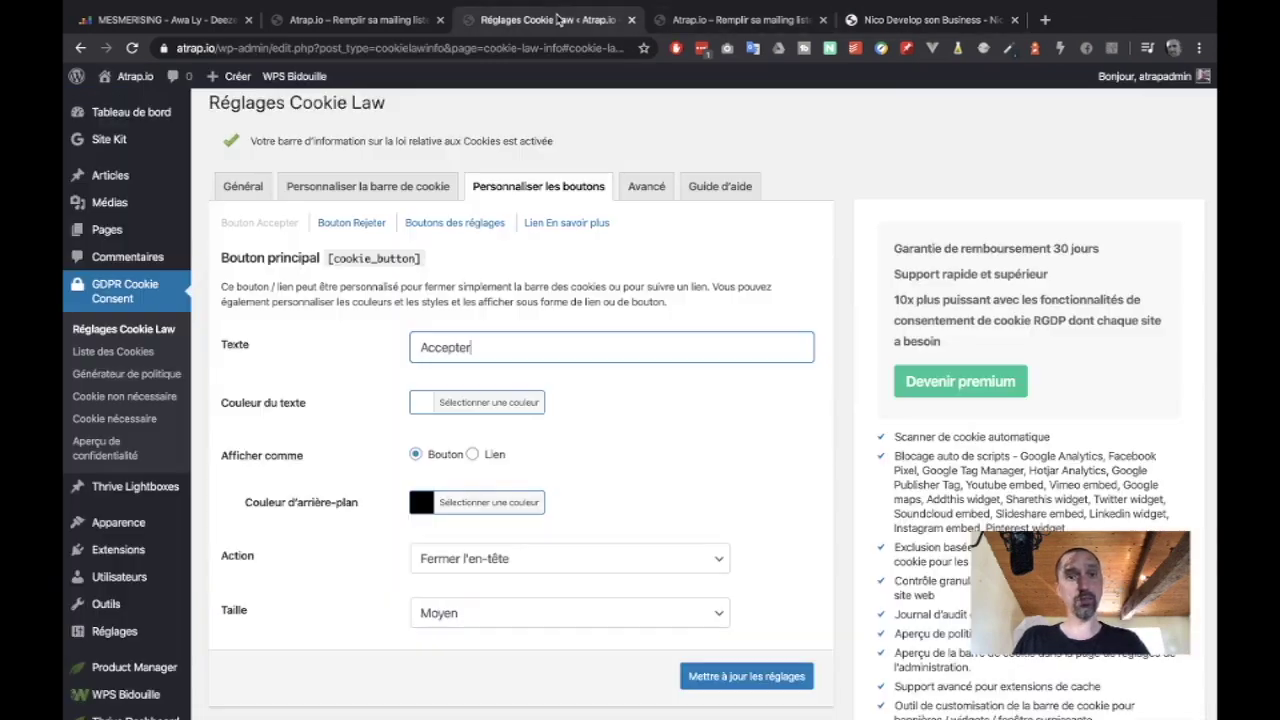
click(560, 20)
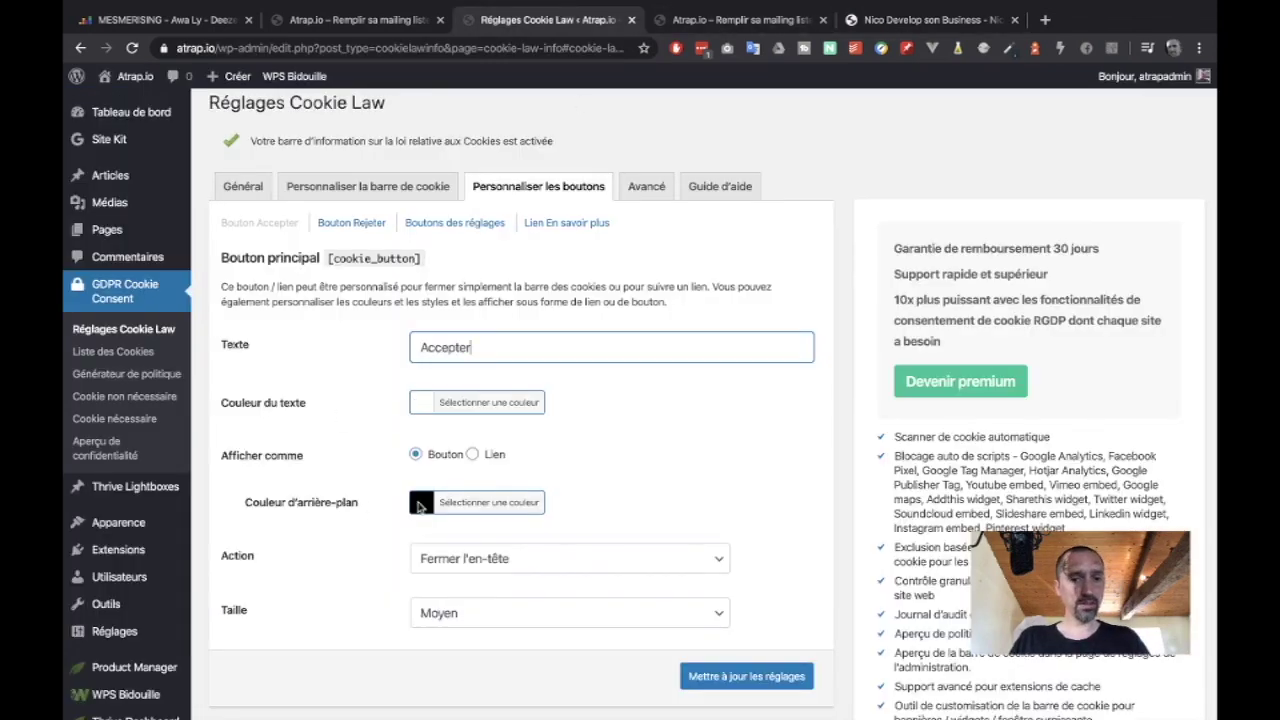
- Set the Accepter button's background colour to dark grey
click(420, 503)
mouse_move(428, 648)
mouse_down()
mouse_move(418, 664)
mouse_move(405, 648)
mouse_up()
click(407, 652)
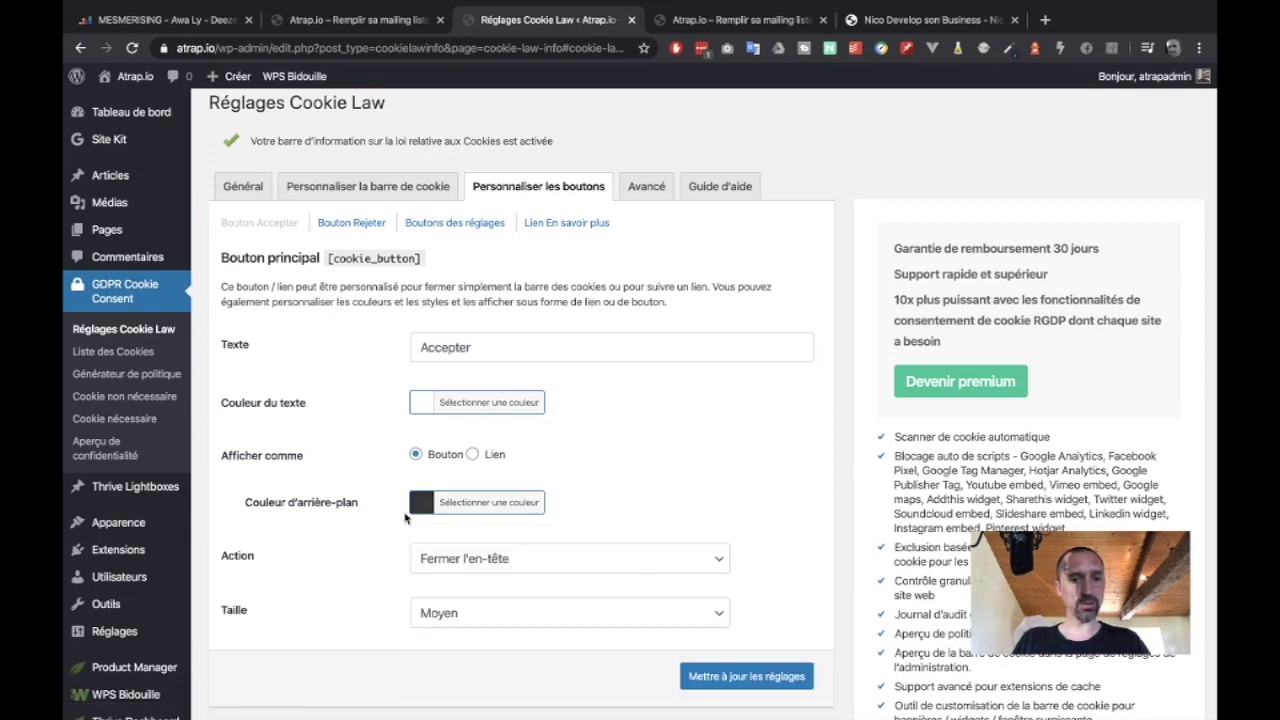
- Set the Accepter button's text colour to #ededed, update the settings and check the banner on the reloaded atrap.io page
click(423, 404)
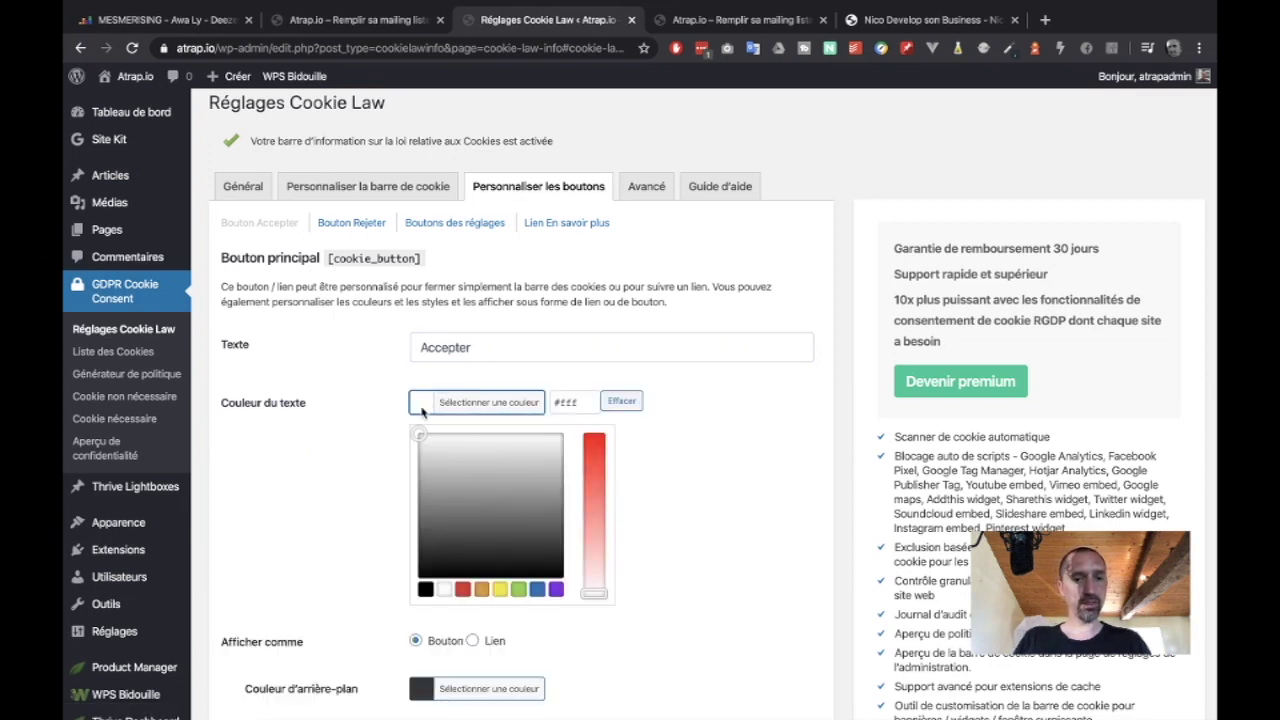
drag(419, 456, 416, 444)
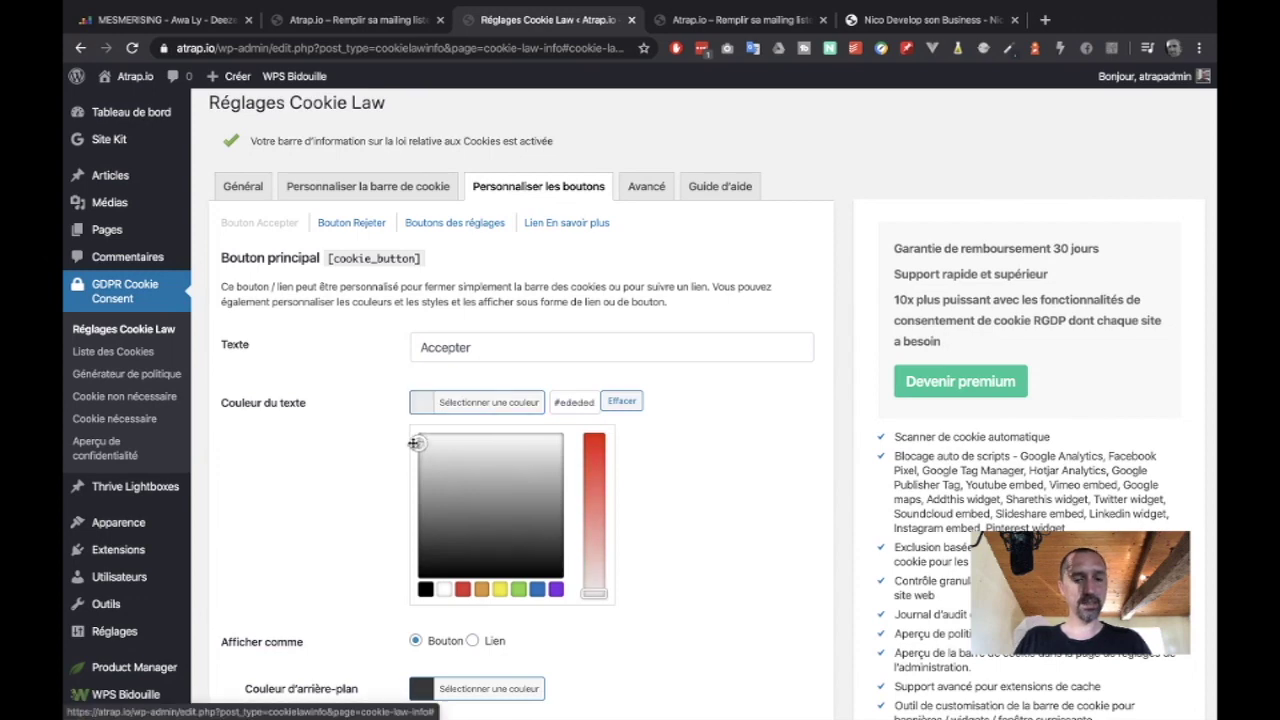
click(743, 452)
scroll(743, 452, down, 2)
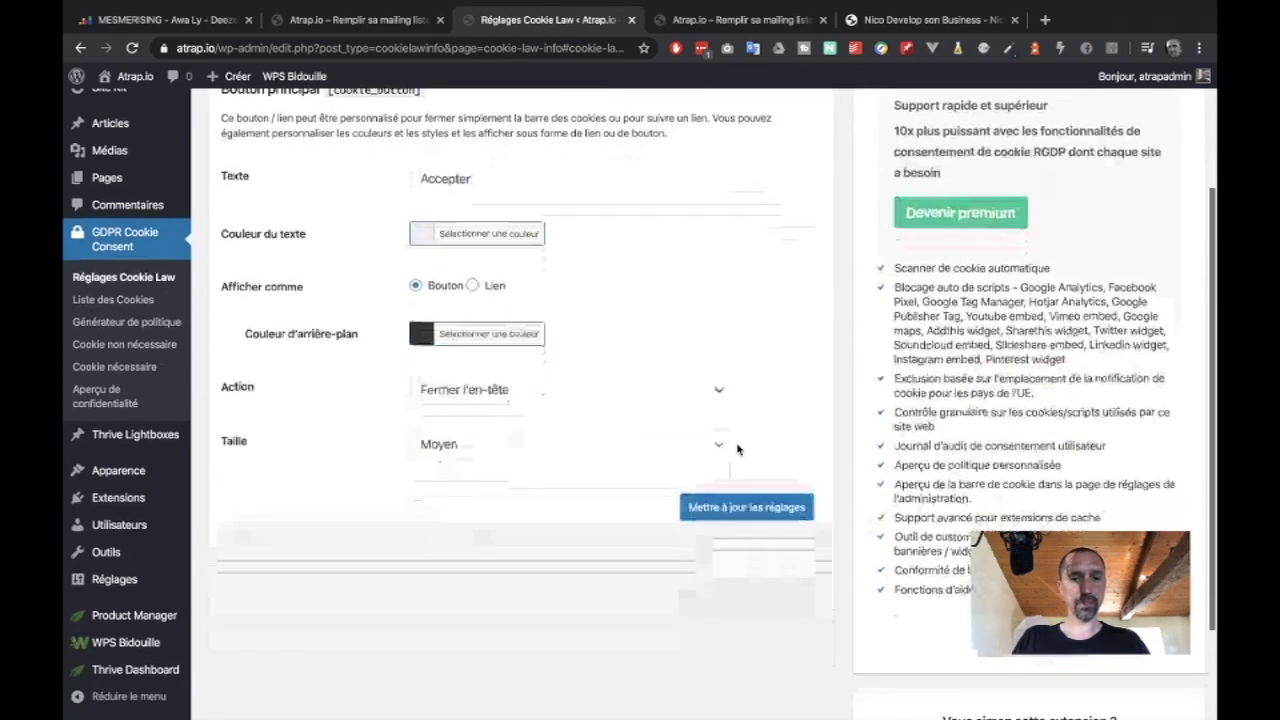
click(734, 507)
click(707, 20)
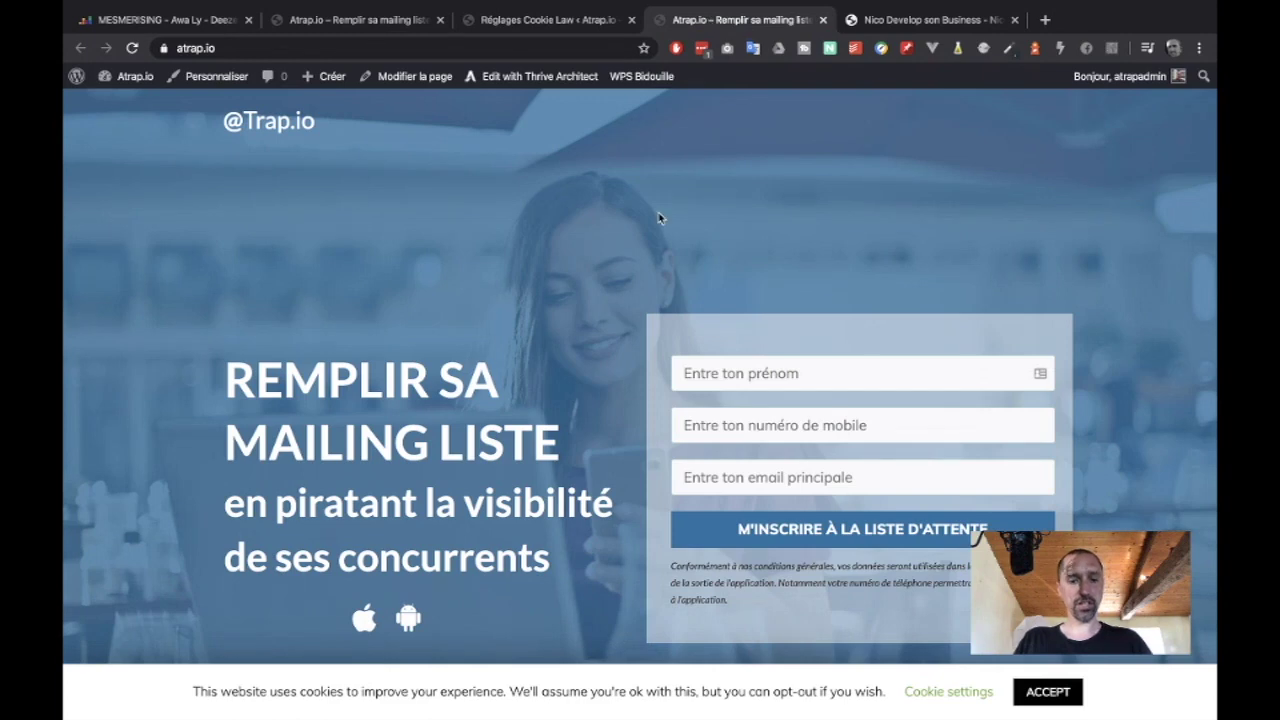
key(ctrl+r)
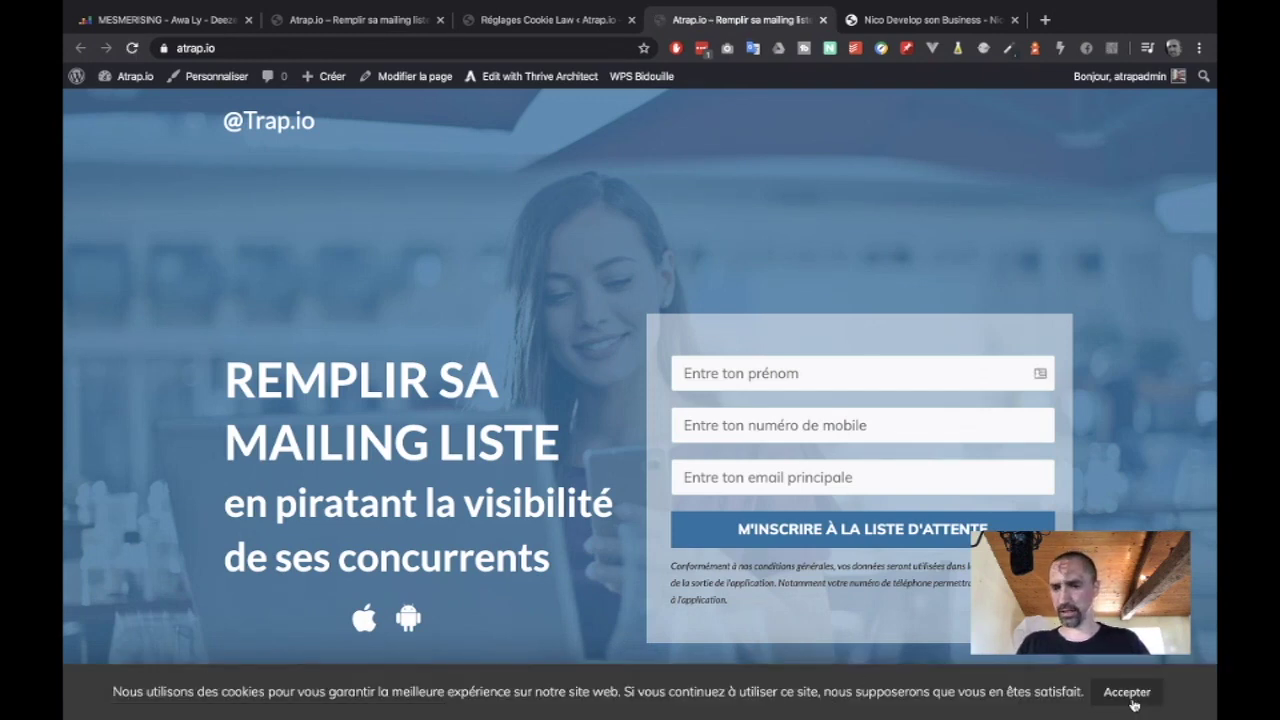
- Set the Accepter button's background colour to near-black #0a0a0a, update the settings and check it on the atrap.io page
click(550, 22)
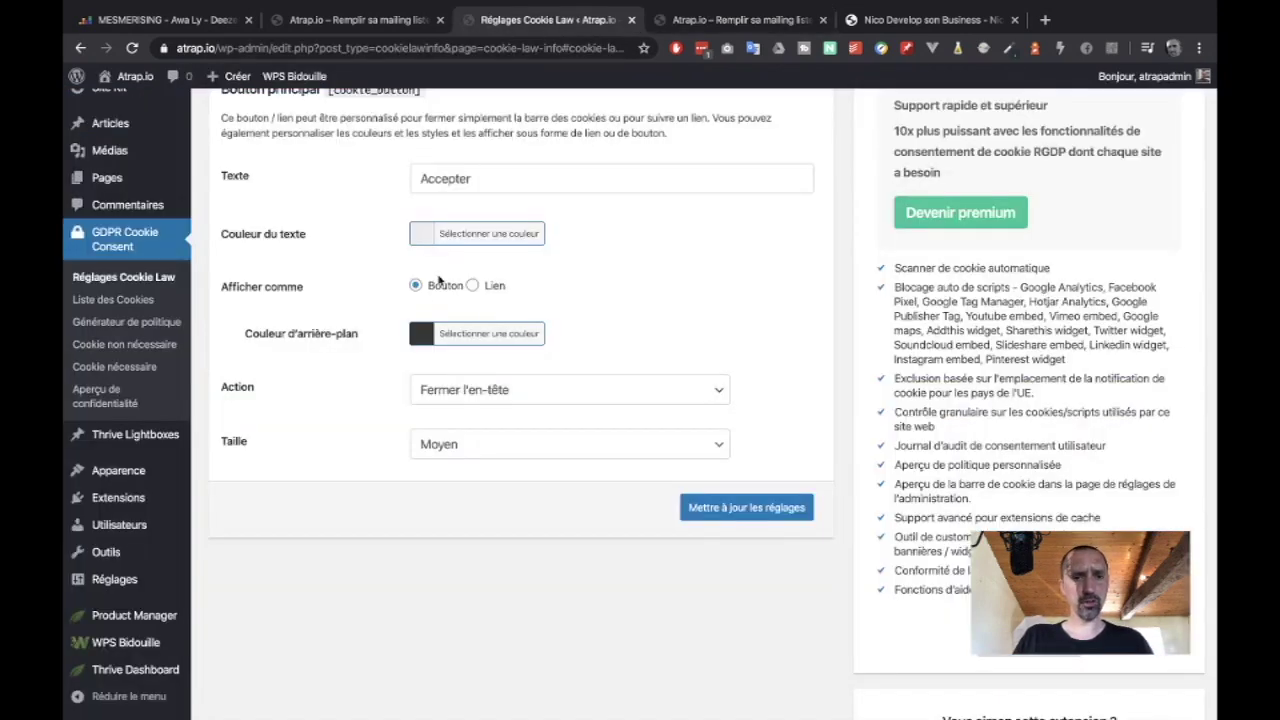
click(424, 338)
drag(433, 468, 420, 508)
click(405, 543)
click(746, 508)
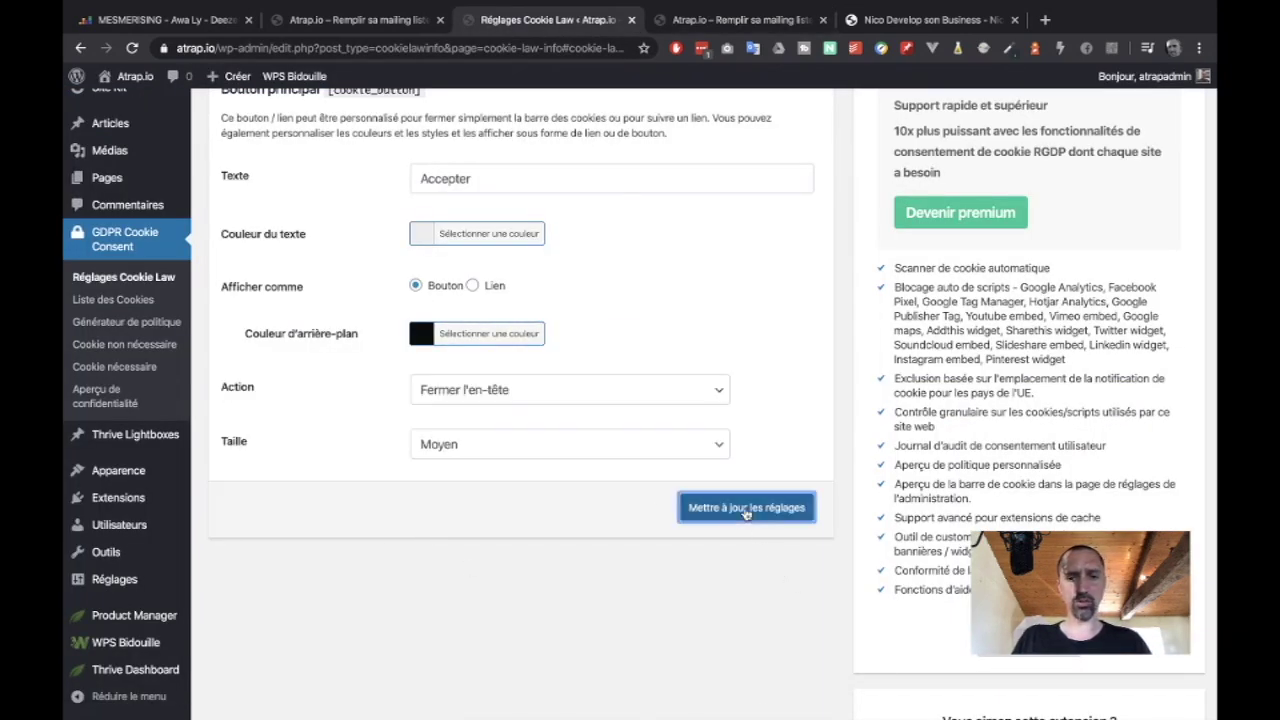
click(690, 22)
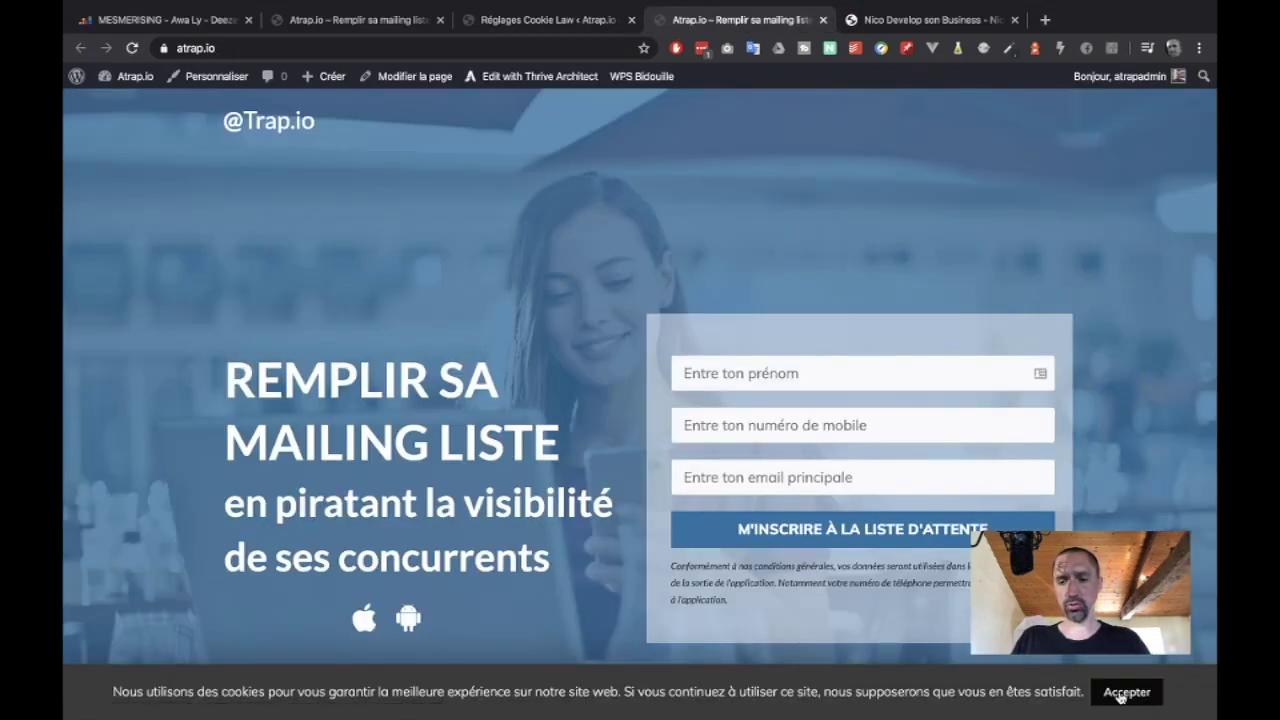
- Set the Accepter button's background to the preset blue #1e73be, update the settings and check it on the atrap.io page
click(585, 20)
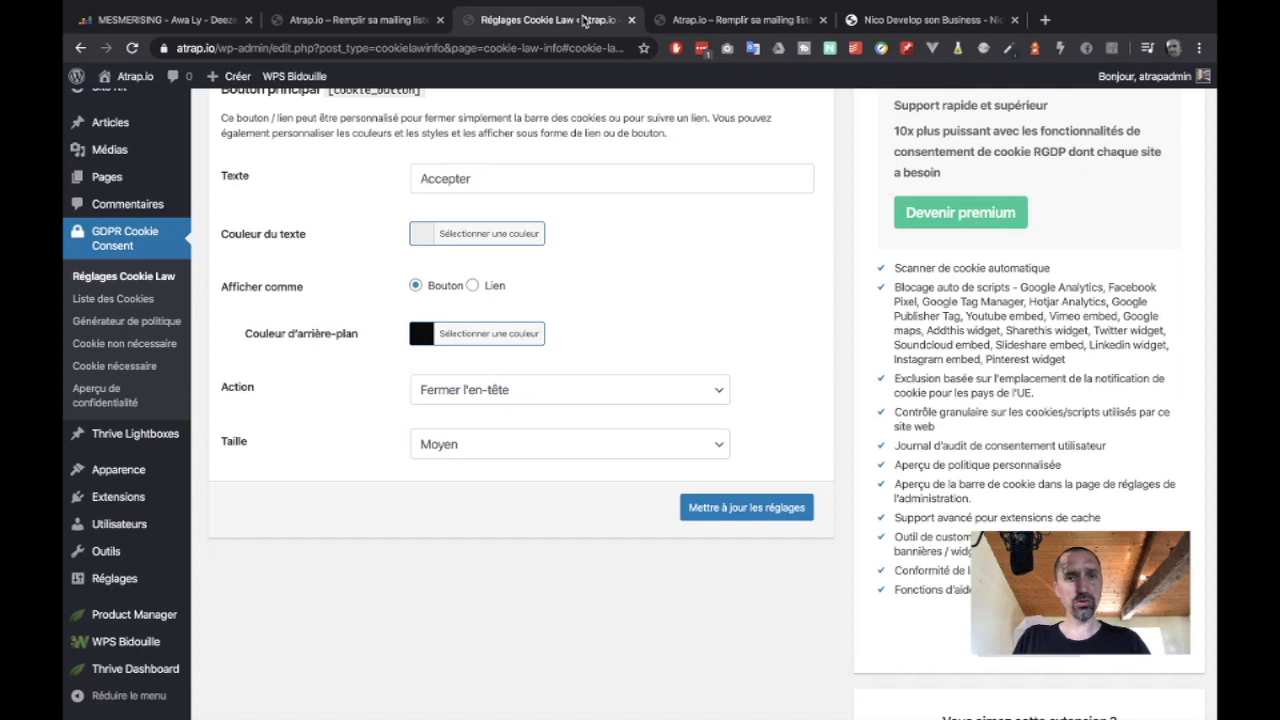
click(476, 337)
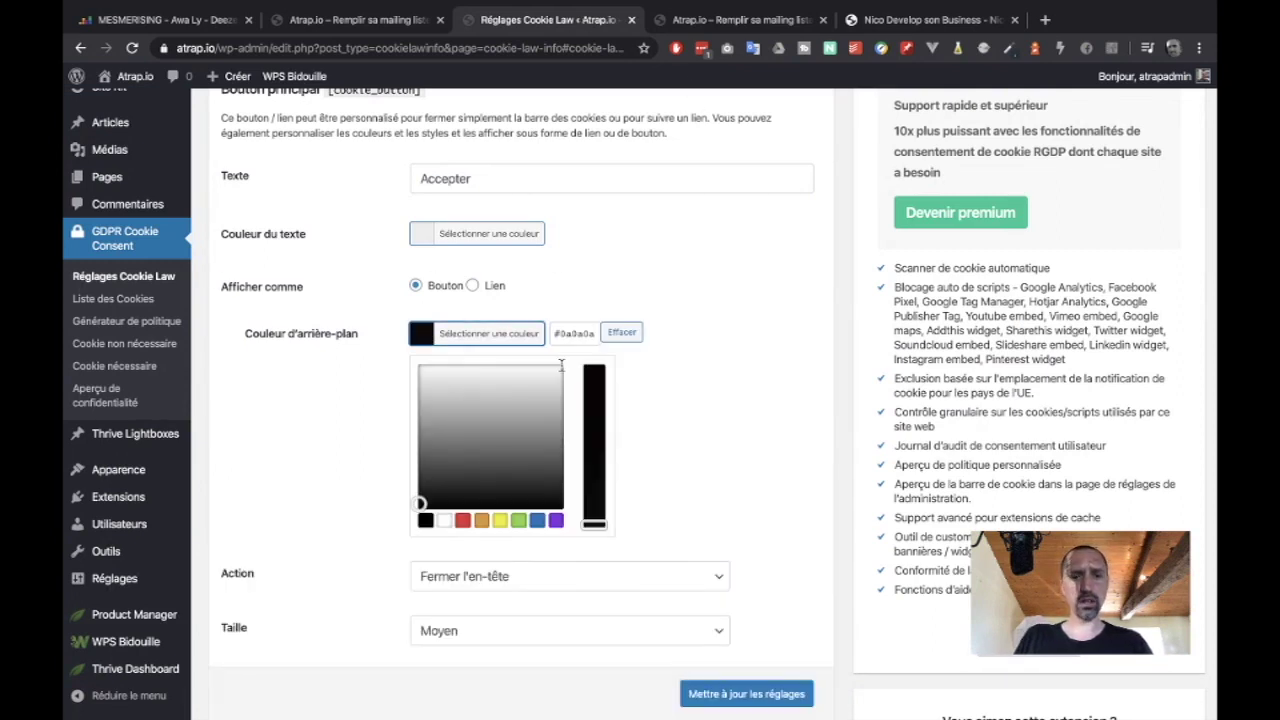
click(537, 520)
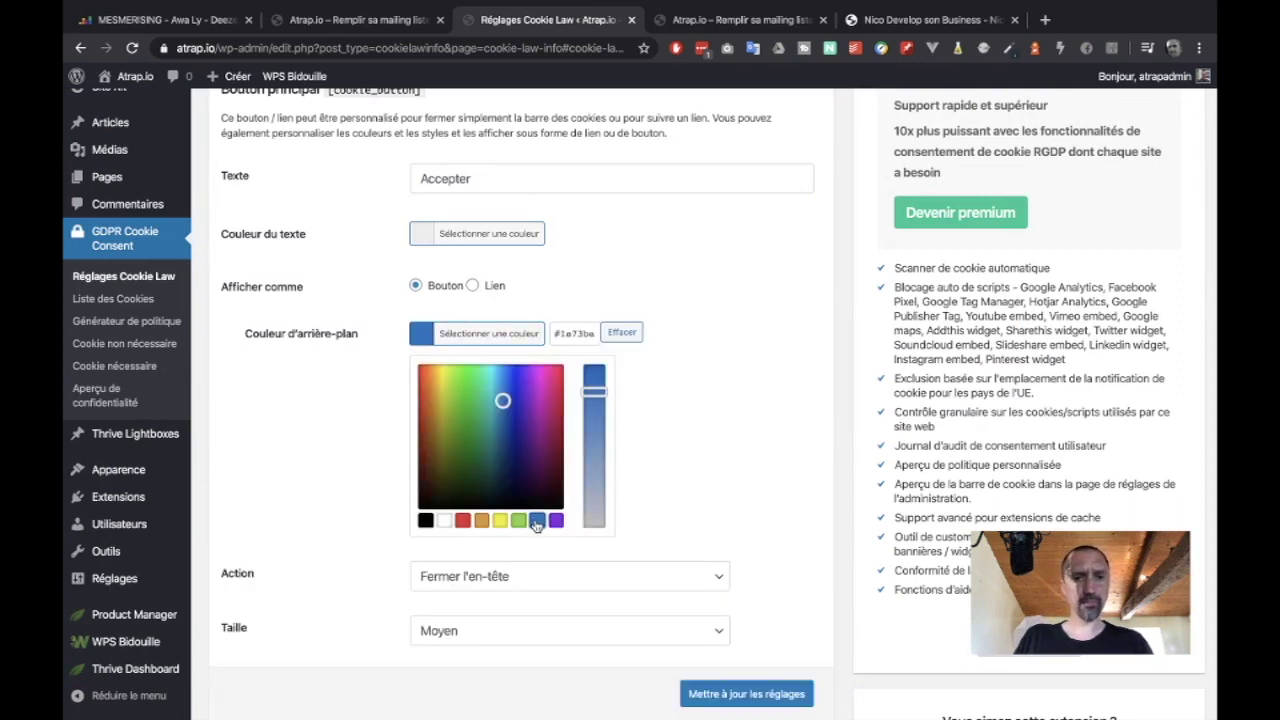
click(745, 697)
click(688, 24)
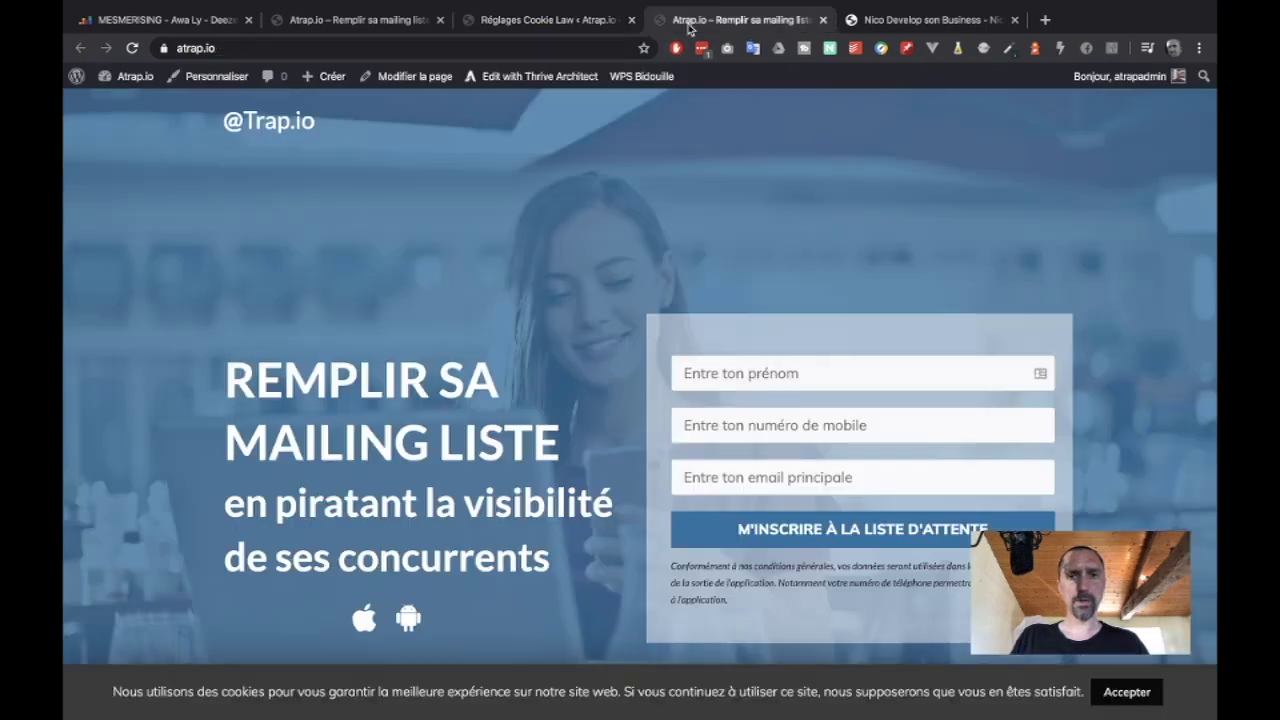
key(super+r)
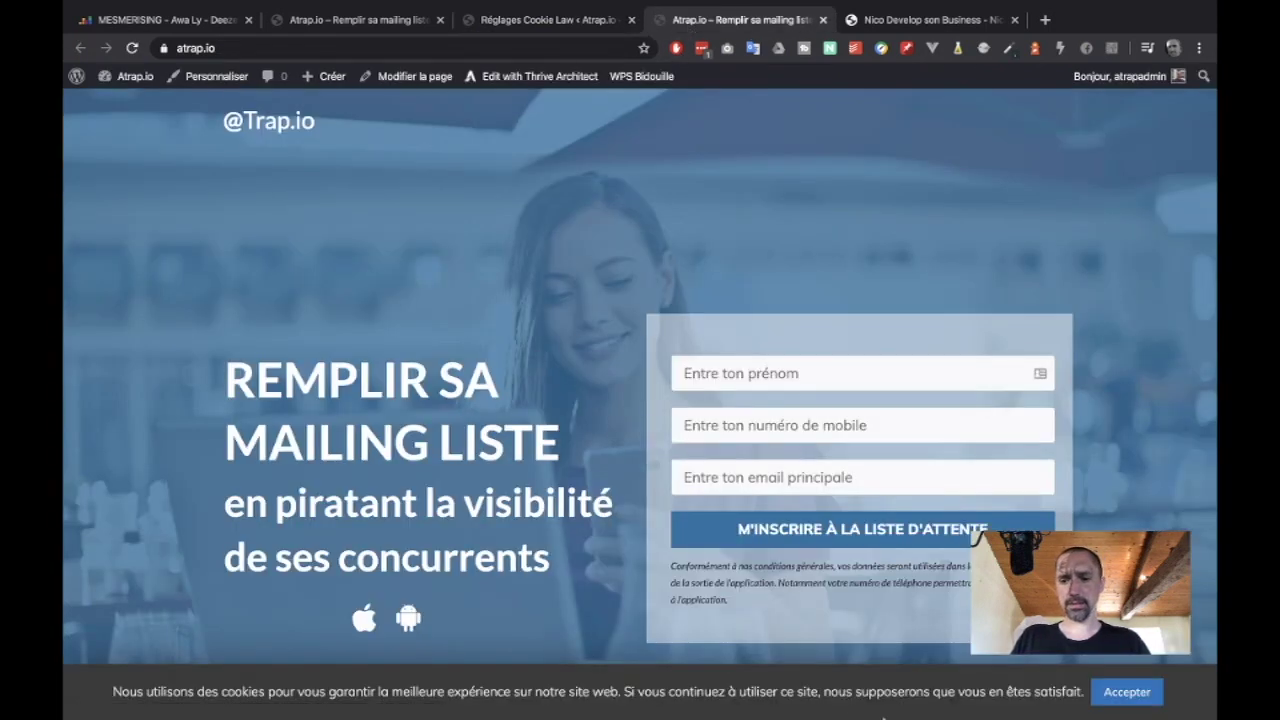
- Open the bookmarked htmlcolorcodes.com in a new tab and copy the blue hex code #2471A3
click(1045, 19)
click(705, 76)
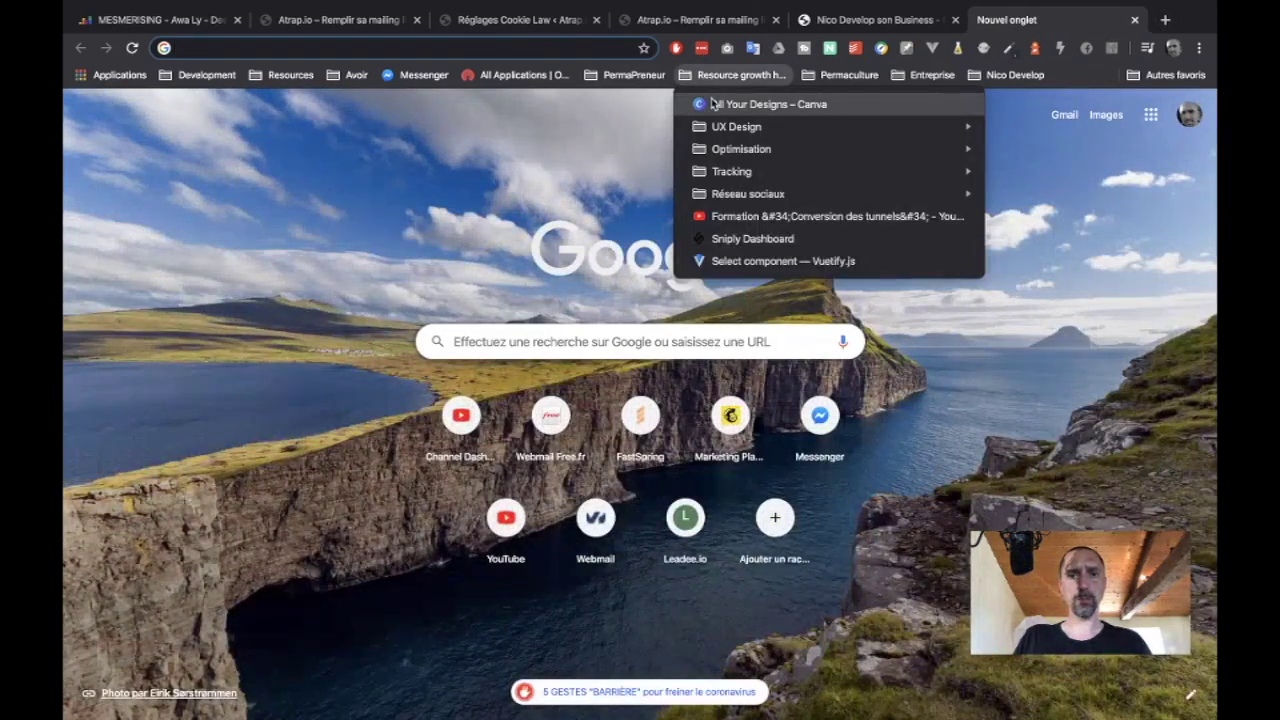
mouse_move(736, 128)
click(581, 133)
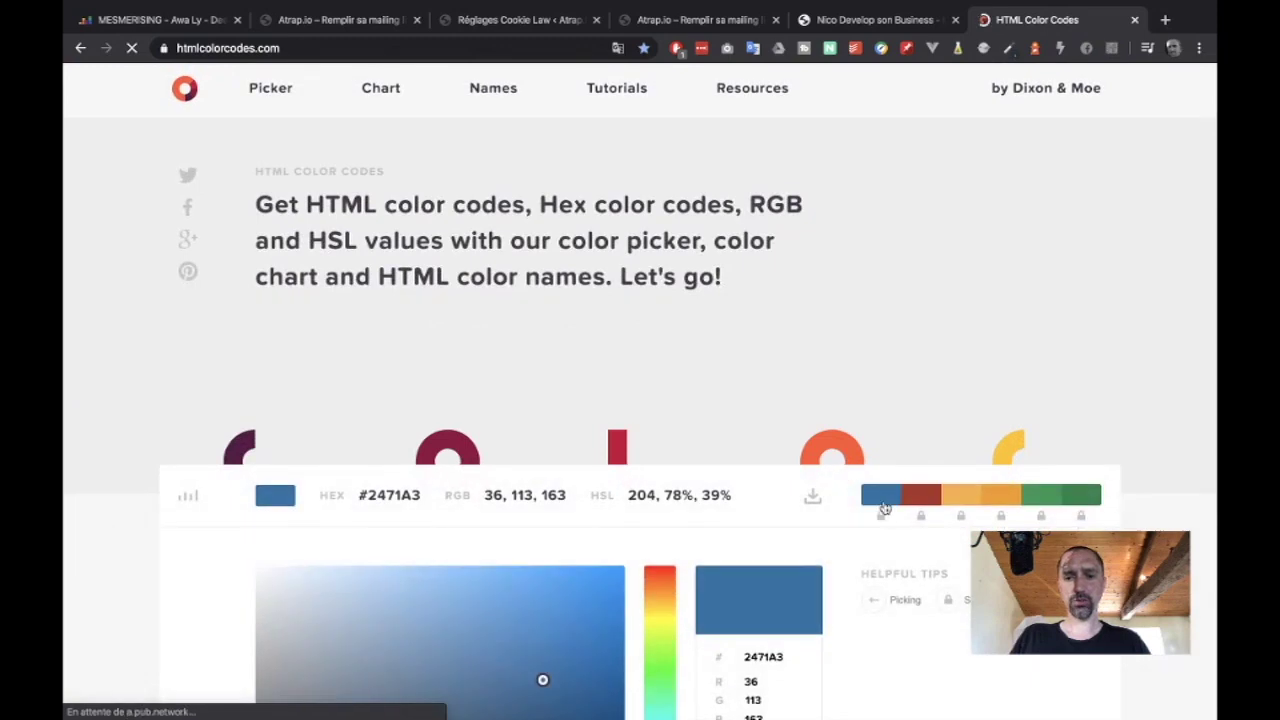
click(381, 494)
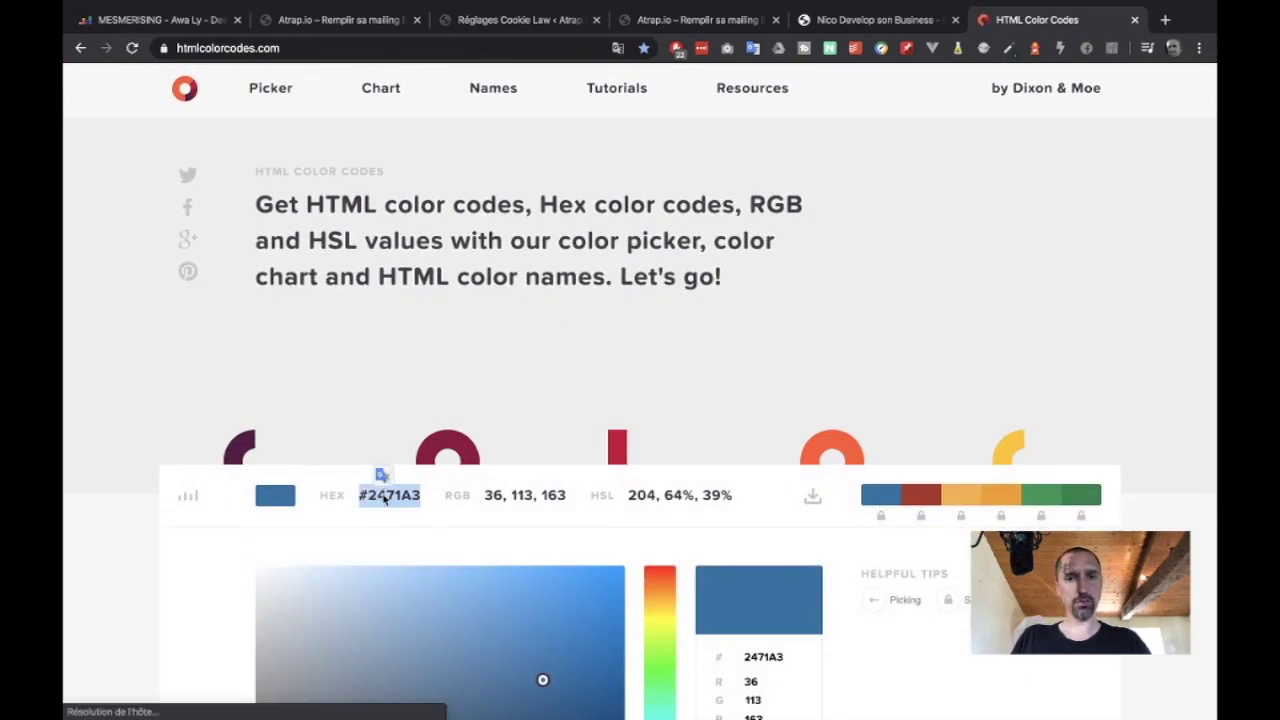
- Set the Accepter button's background colour to #2471a3 in the Cookie Law settings and update them
click(646, 21)
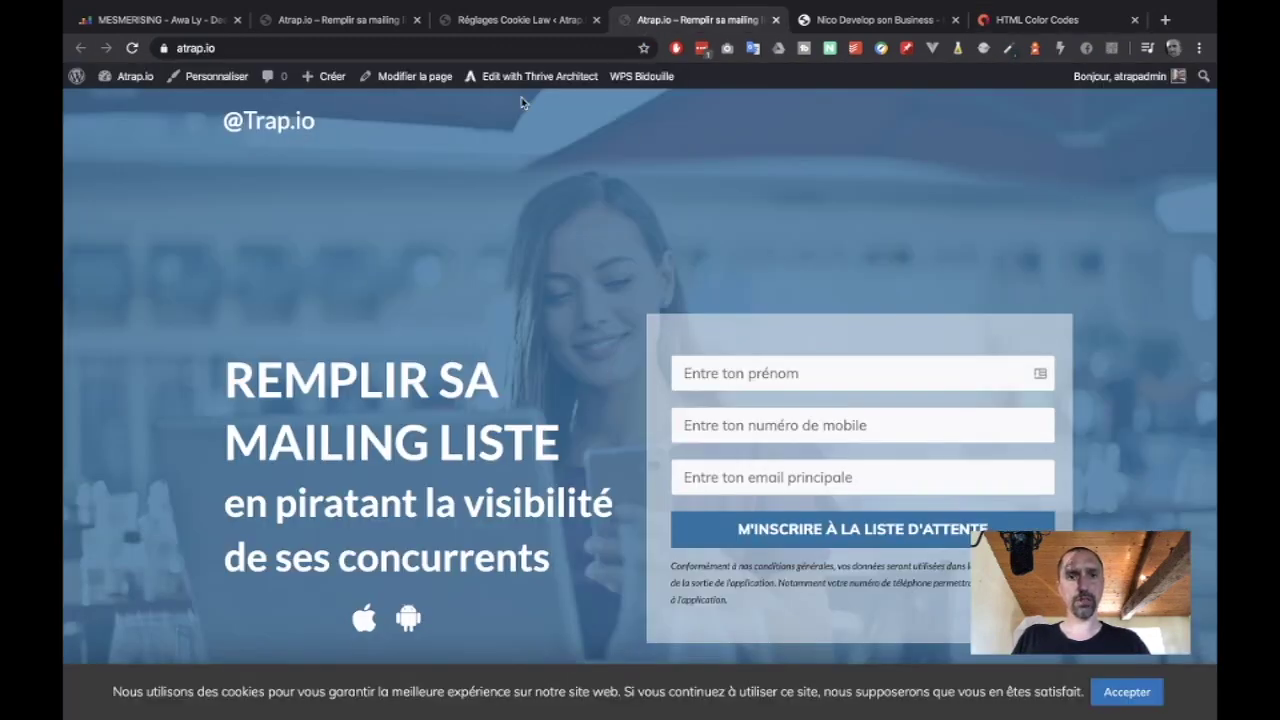
click(505, 22)
click(425, 337)
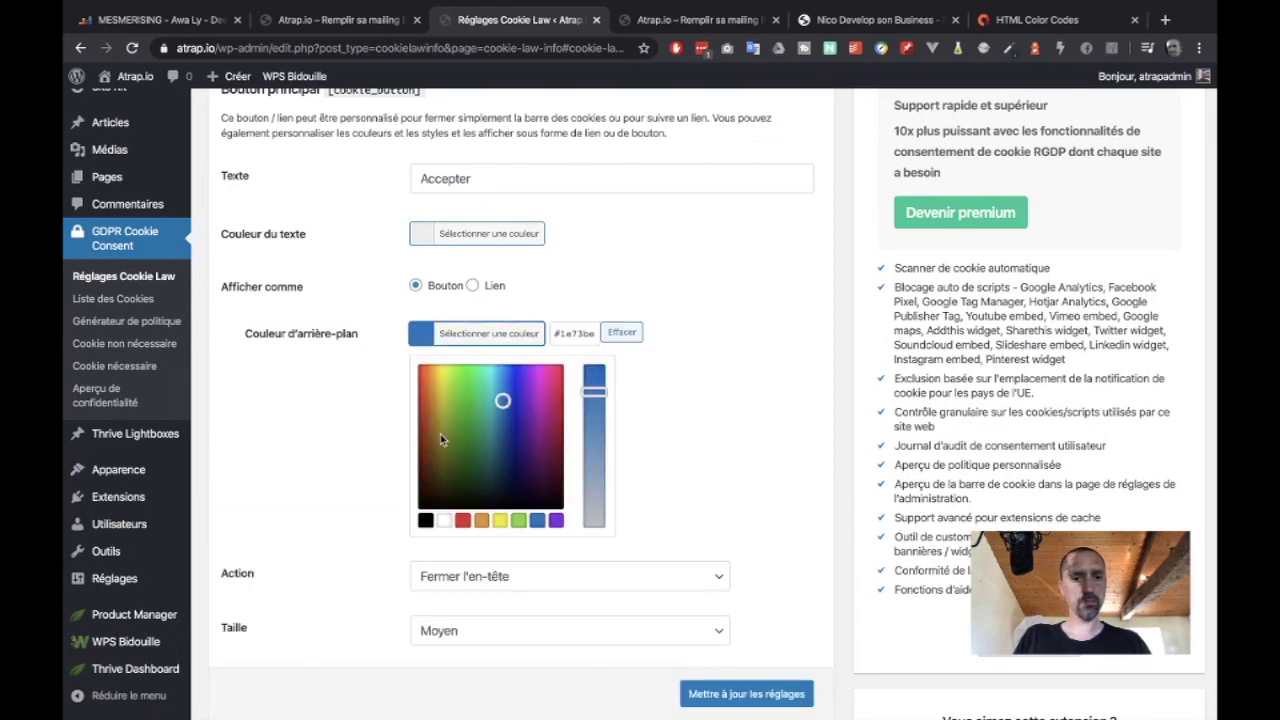
click(575, 333)
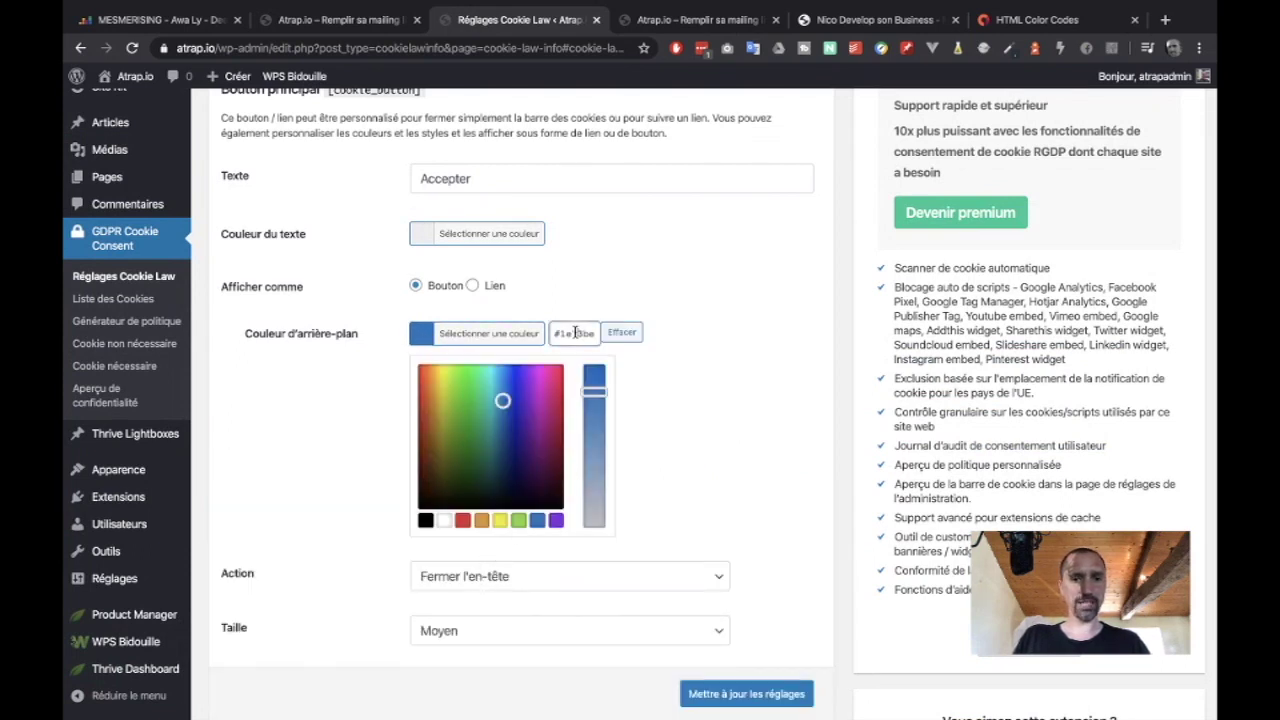
key(ctrl+a)
text(#2471a3)
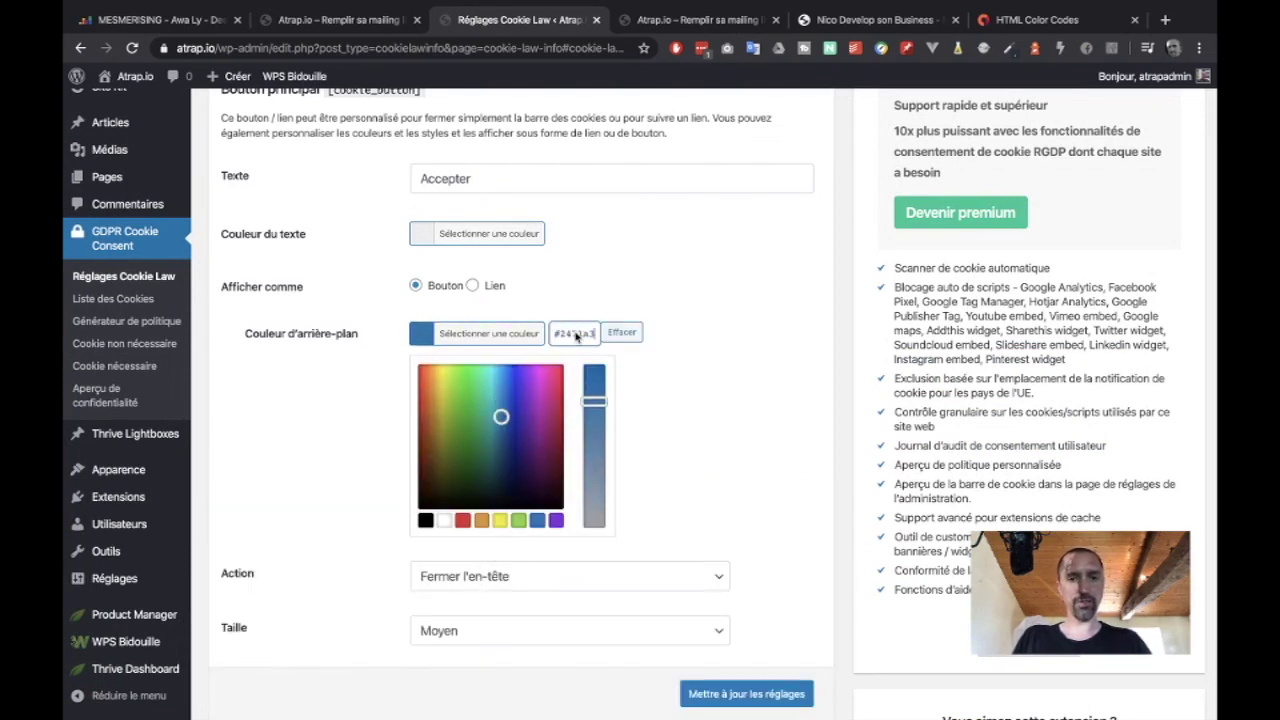
click(712, 330)
click(722, 510)
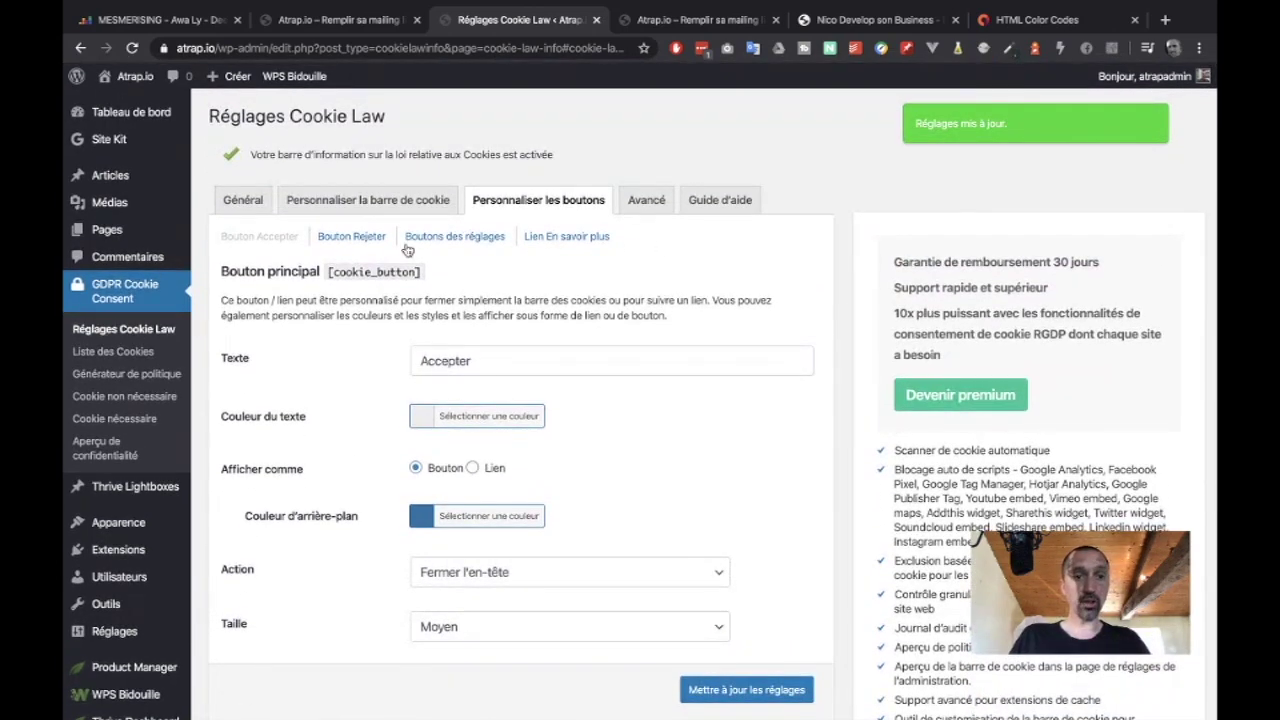
- Reload nico-develop.com to examine how its cookie notice behaves, and close its tab
click(857, 28)
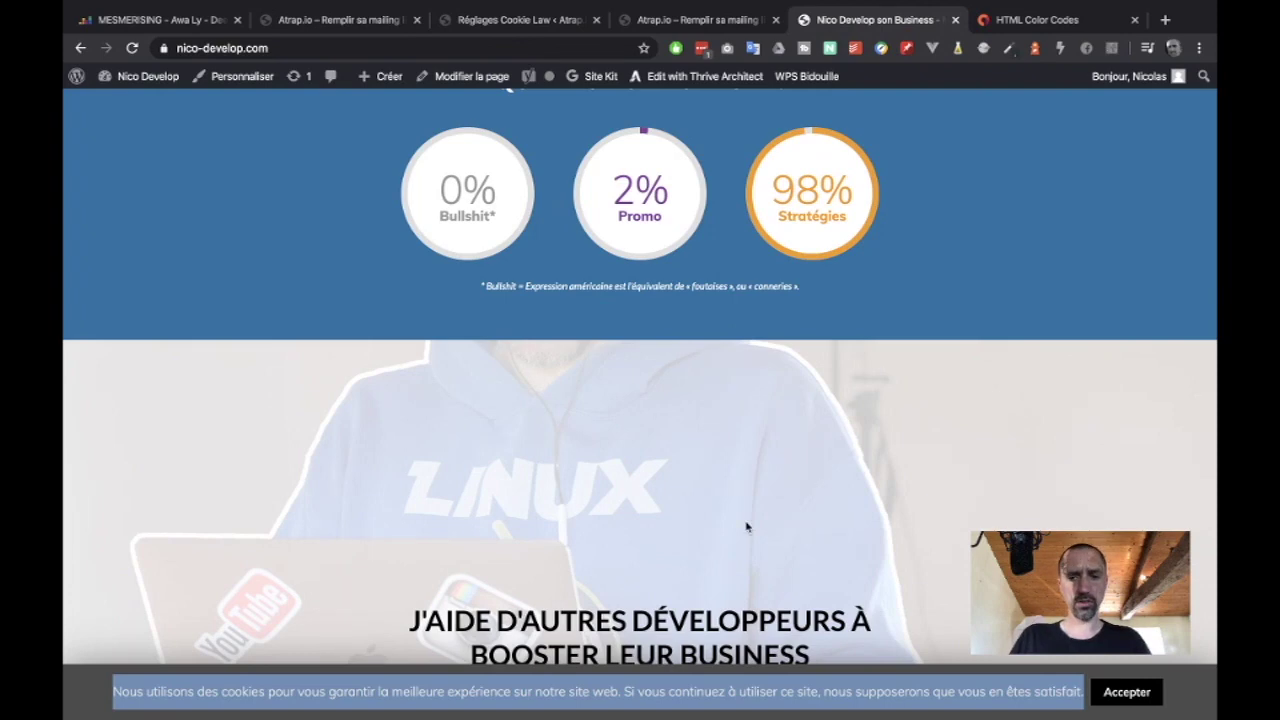
key(ctrl+r)
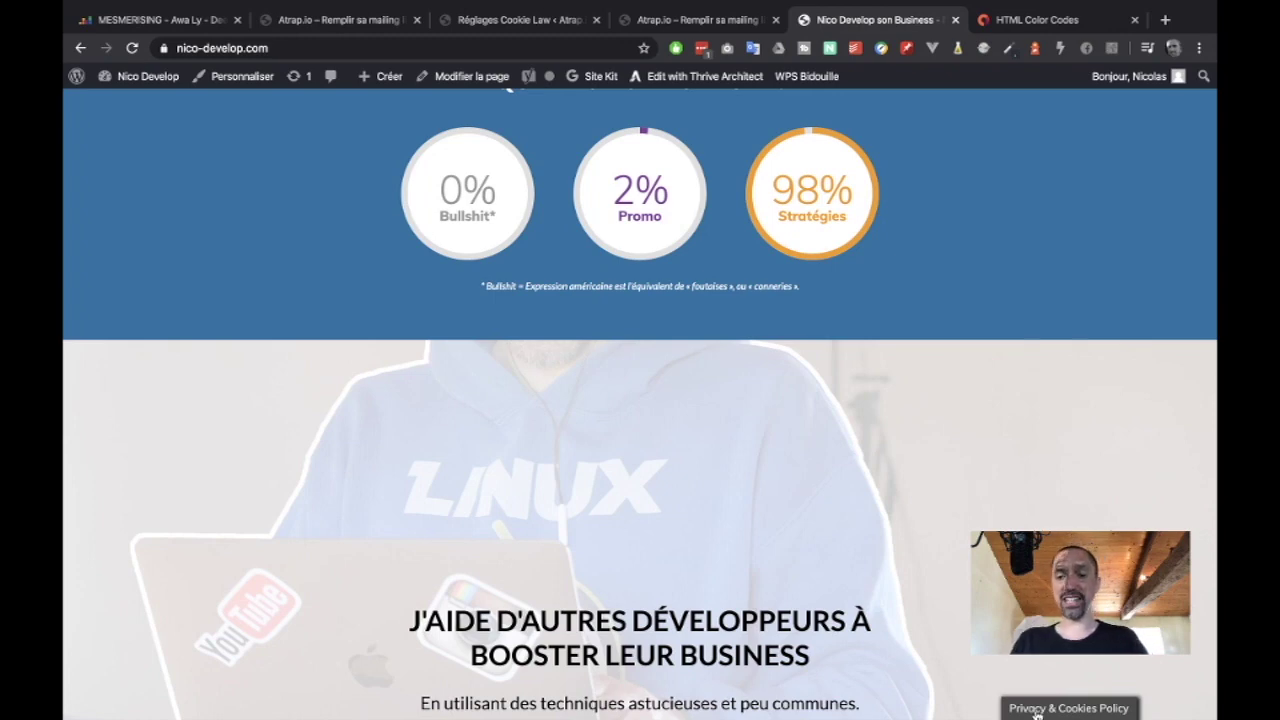
scroll(955, 355, up, 10)
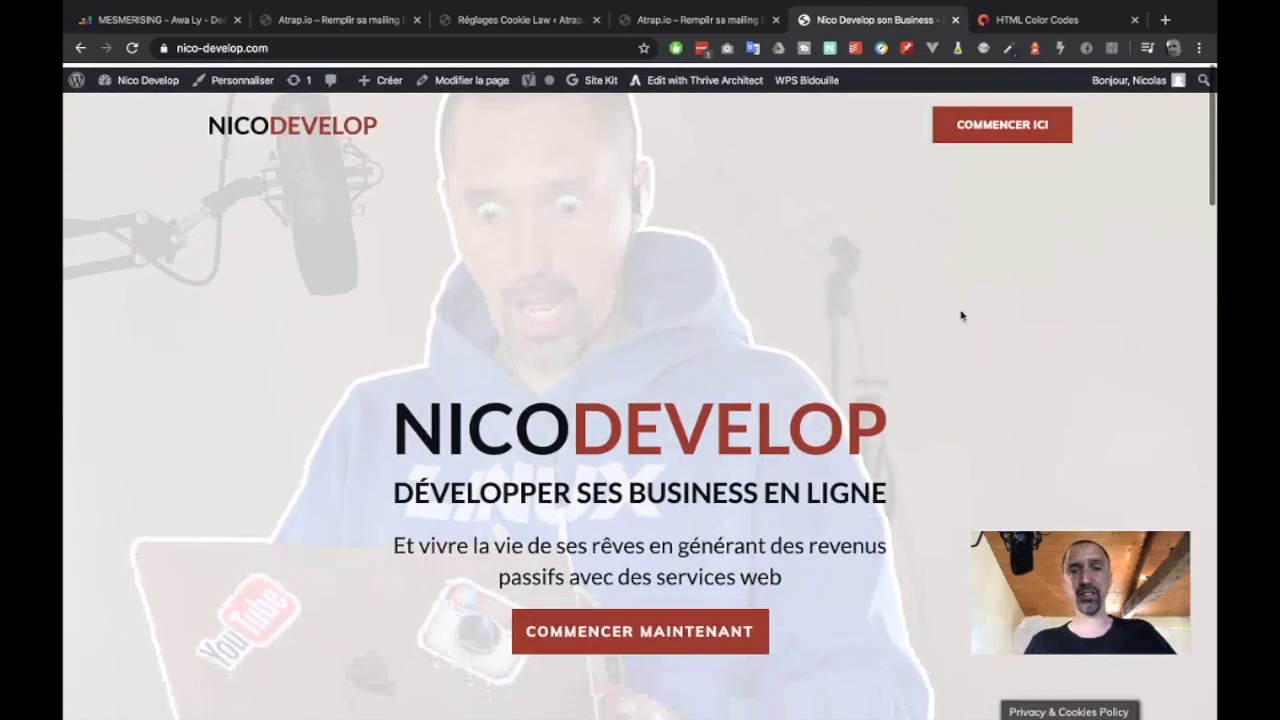
click(955, 20)
- Review the customized cookie banner on the atrap.io home page, including further down the page
click(740, 20)
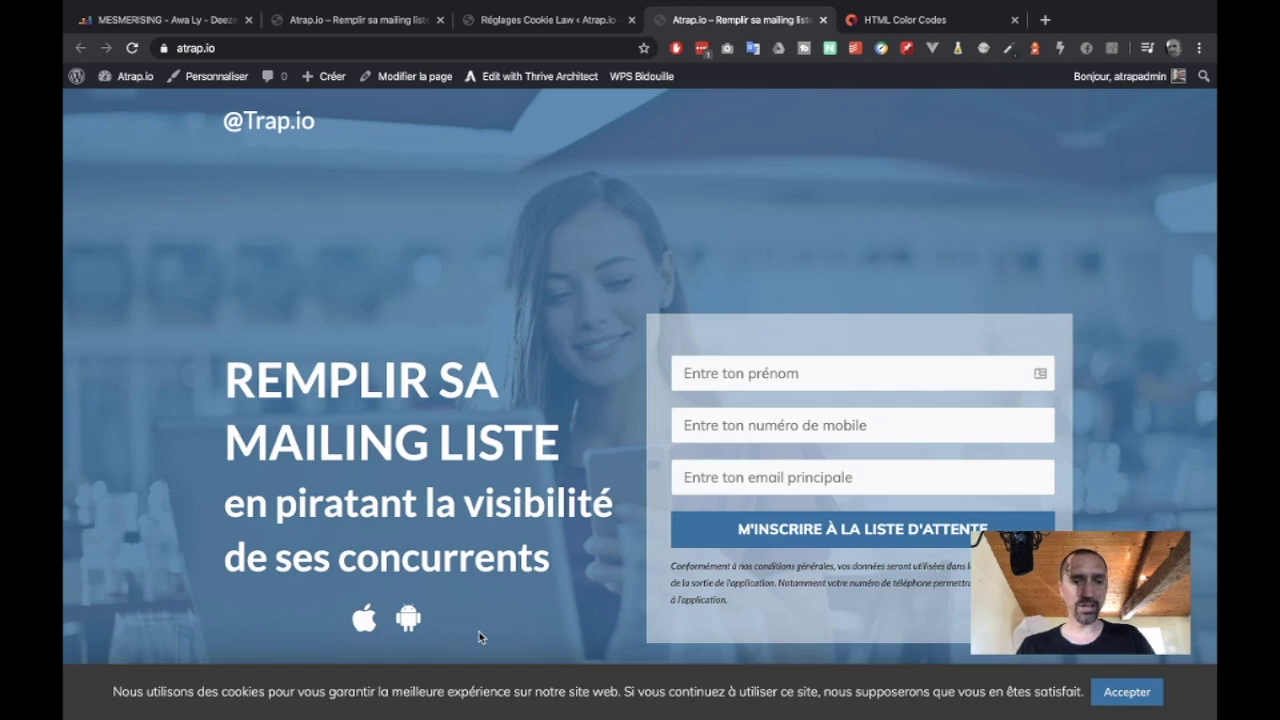
scroll(479, 637, down, 6)
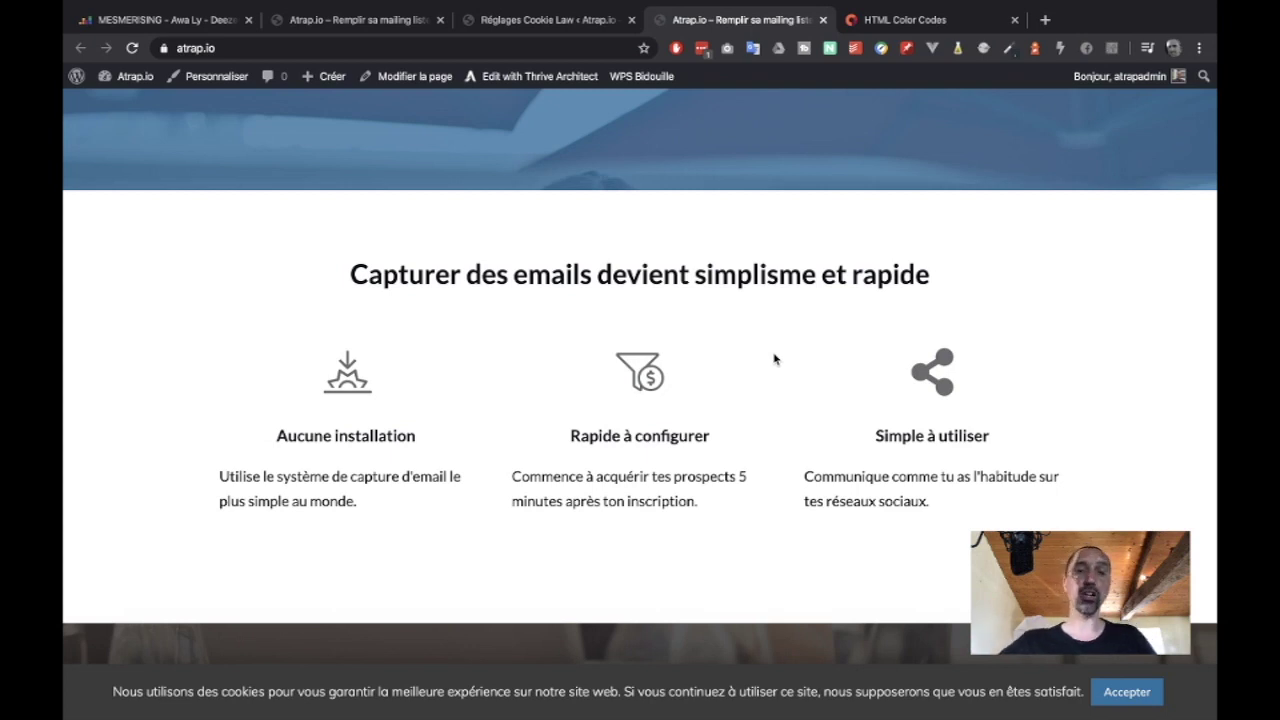
- Look through the advanced, cookie bar and general sections of the Cookie Law settings
click(565, 18)
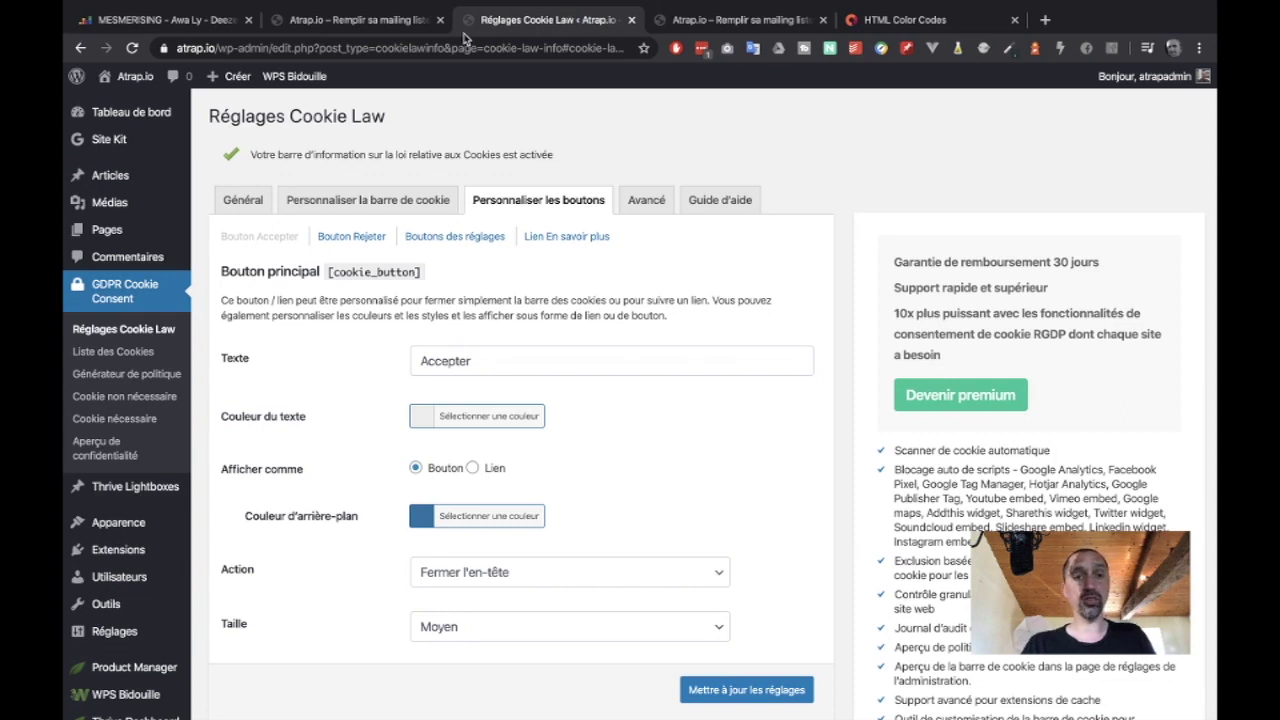
click(645, 200)
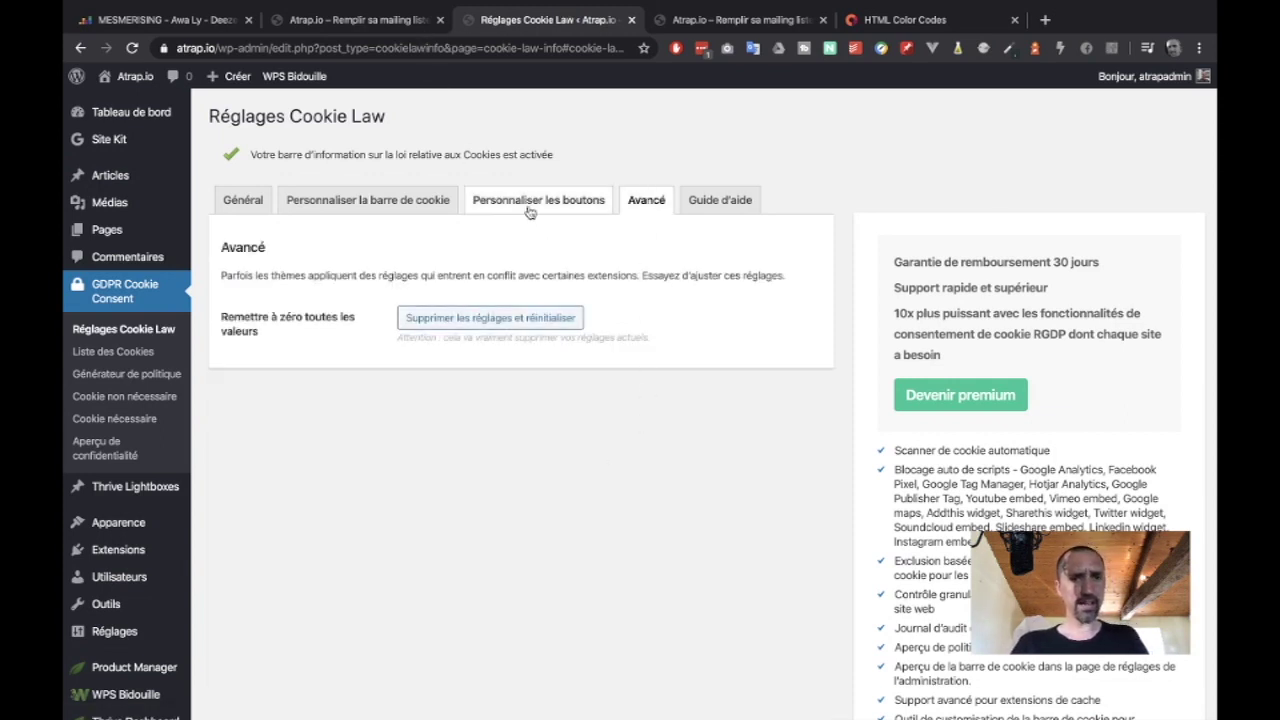
click(400, 208)
scroll(362, 423, down, 3)
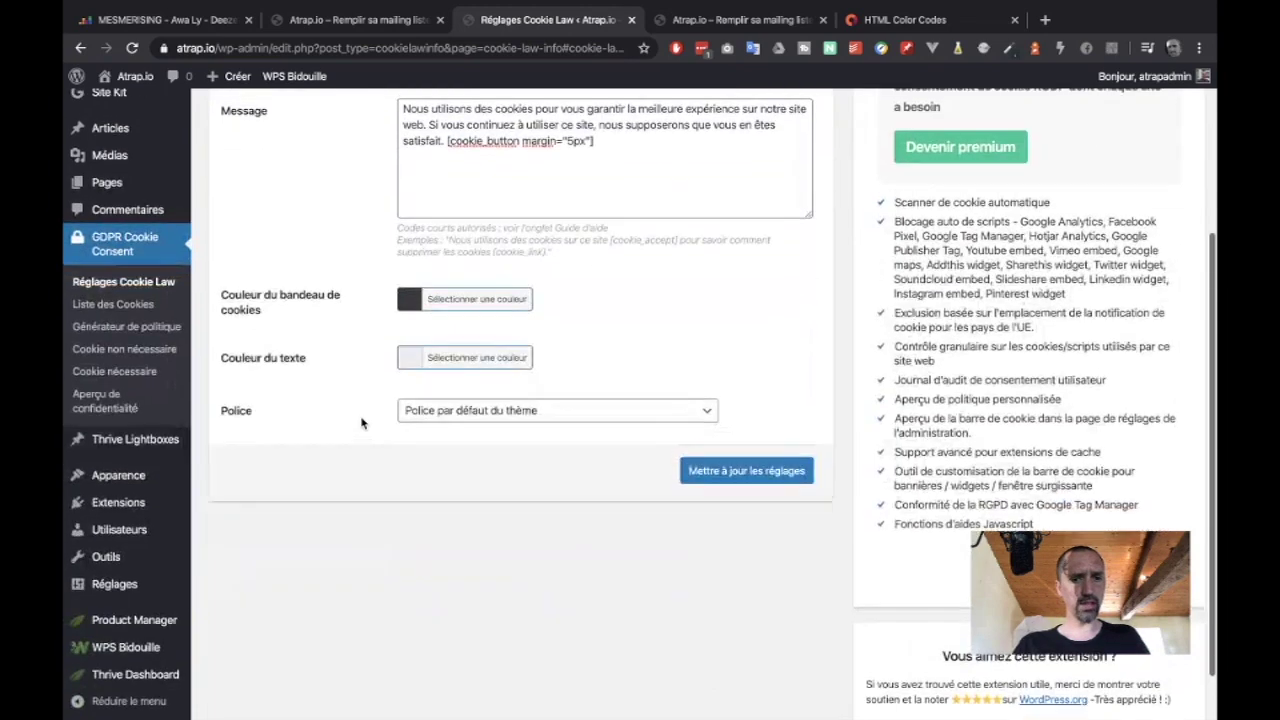
scroll(362, 423, up, 3)
click(240, 202)
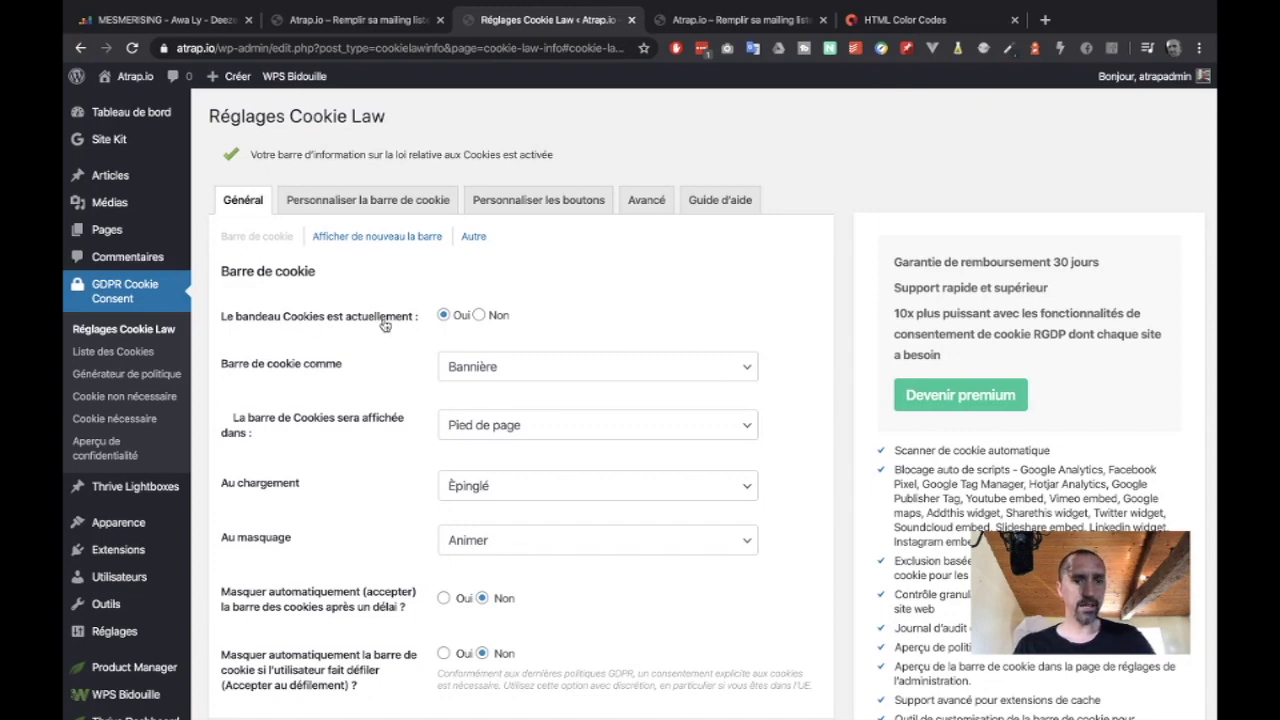
scroll(386, 374, down, 1)
scroll(386, 374, down, 1)
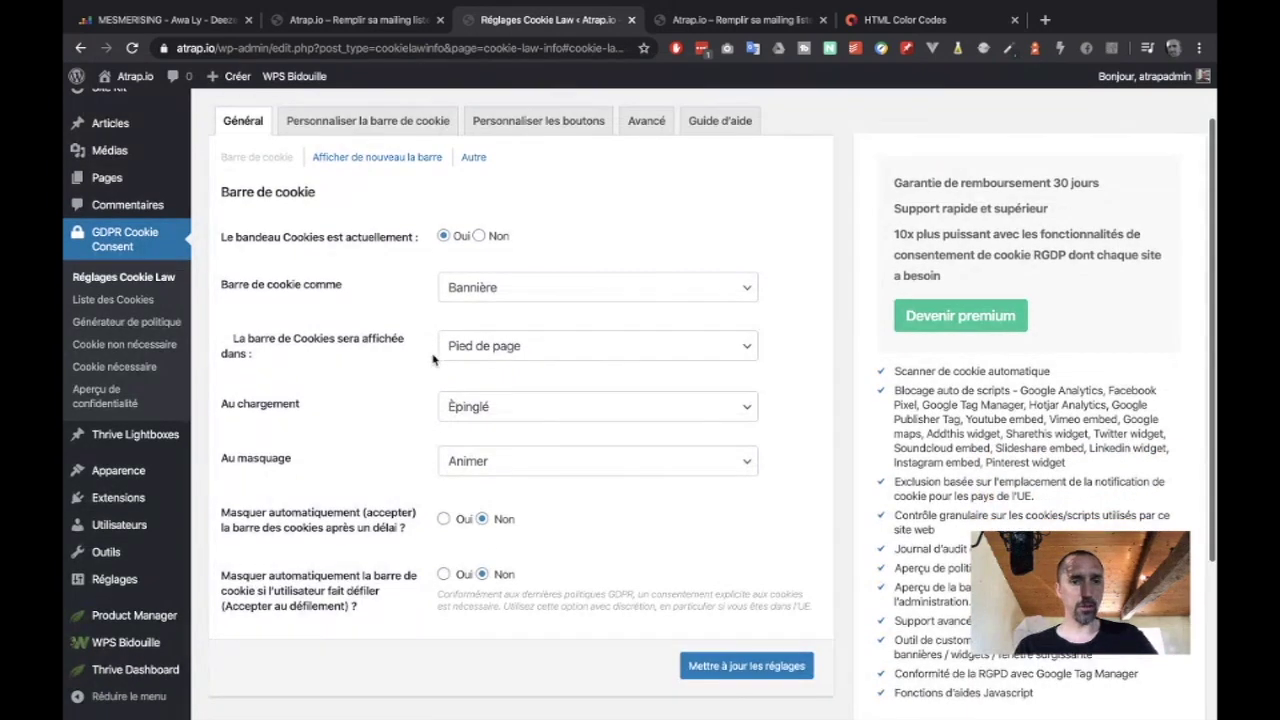
scroll(383, 398, down, 1)
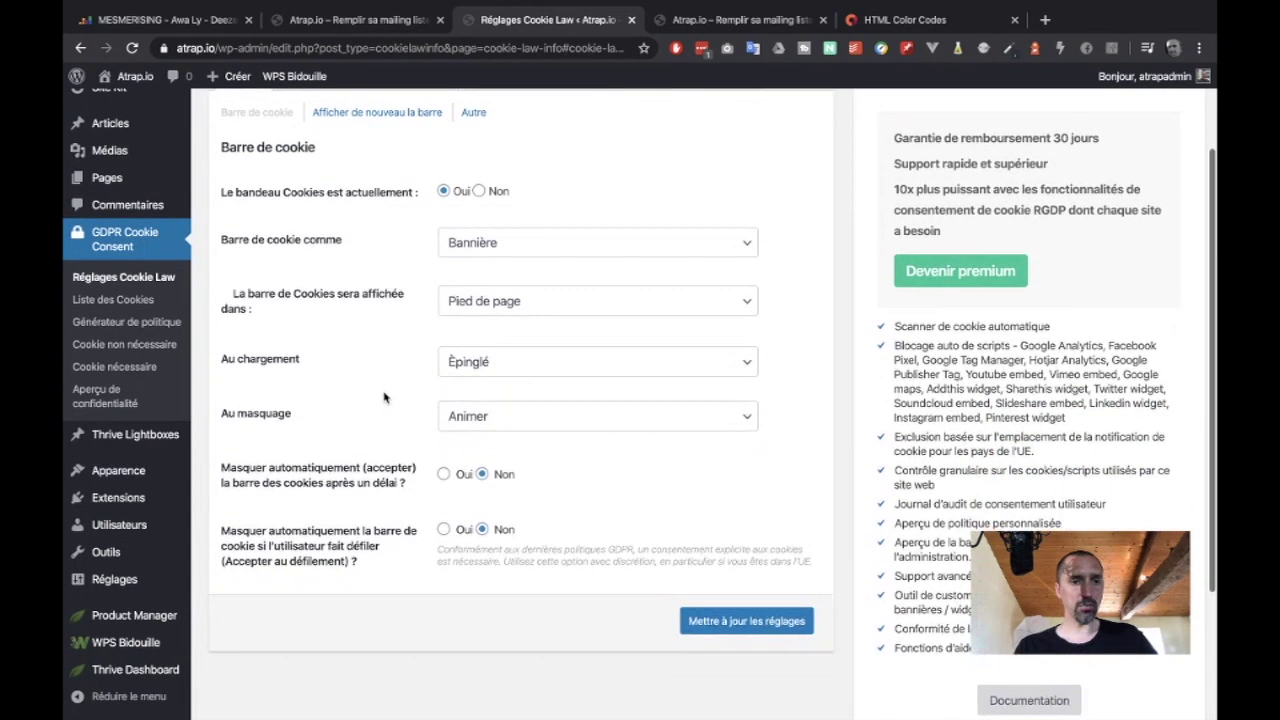
scroll(370, 402, down, 1)
click(476, 382)
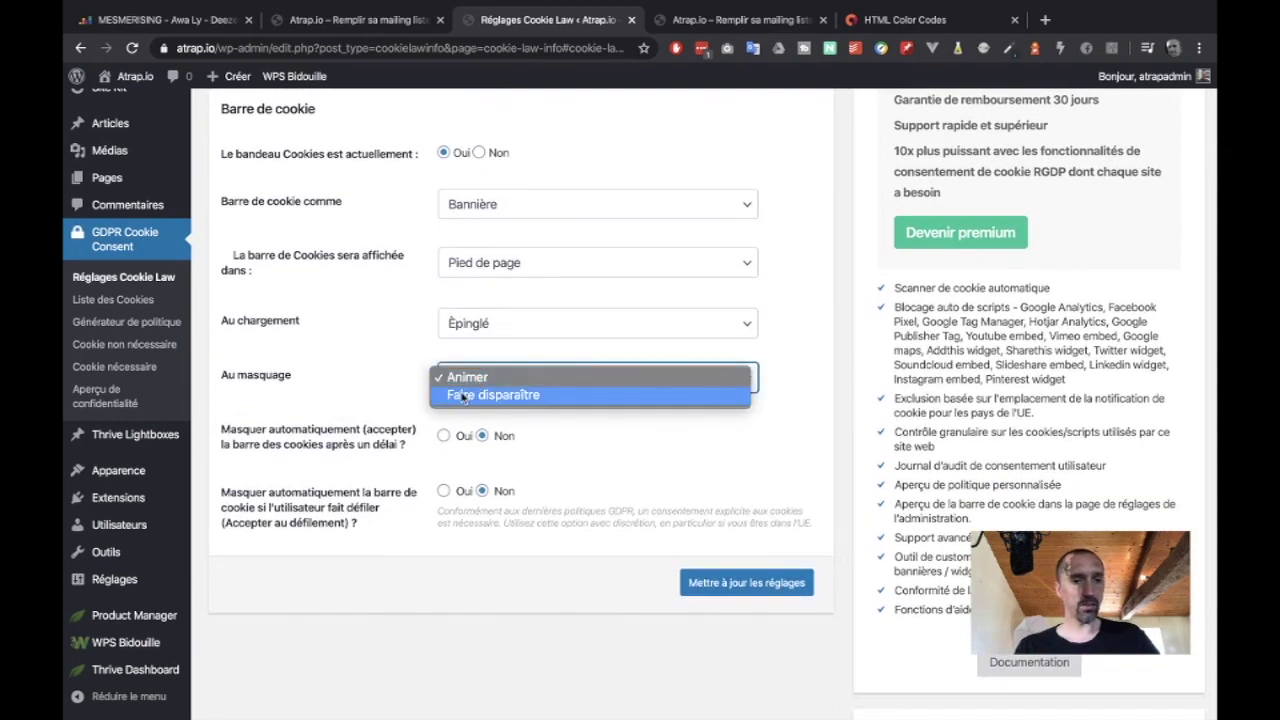
click(373, 398)
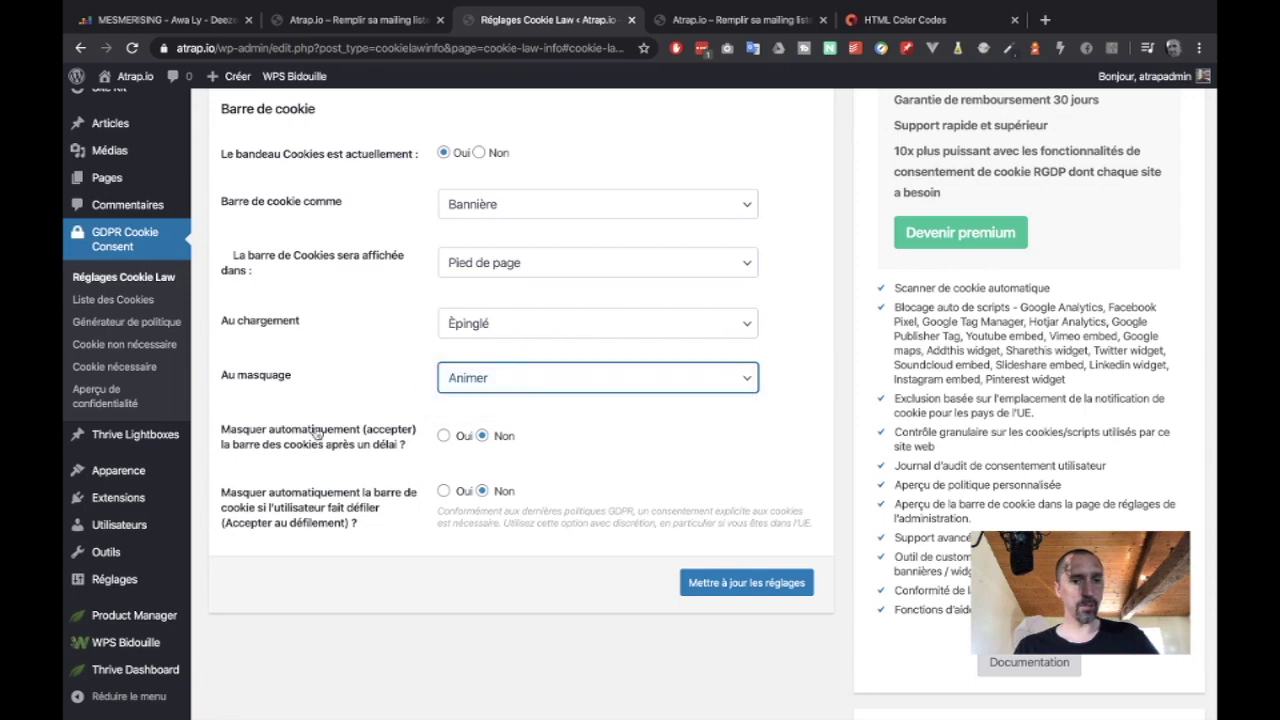
click(443, 436)
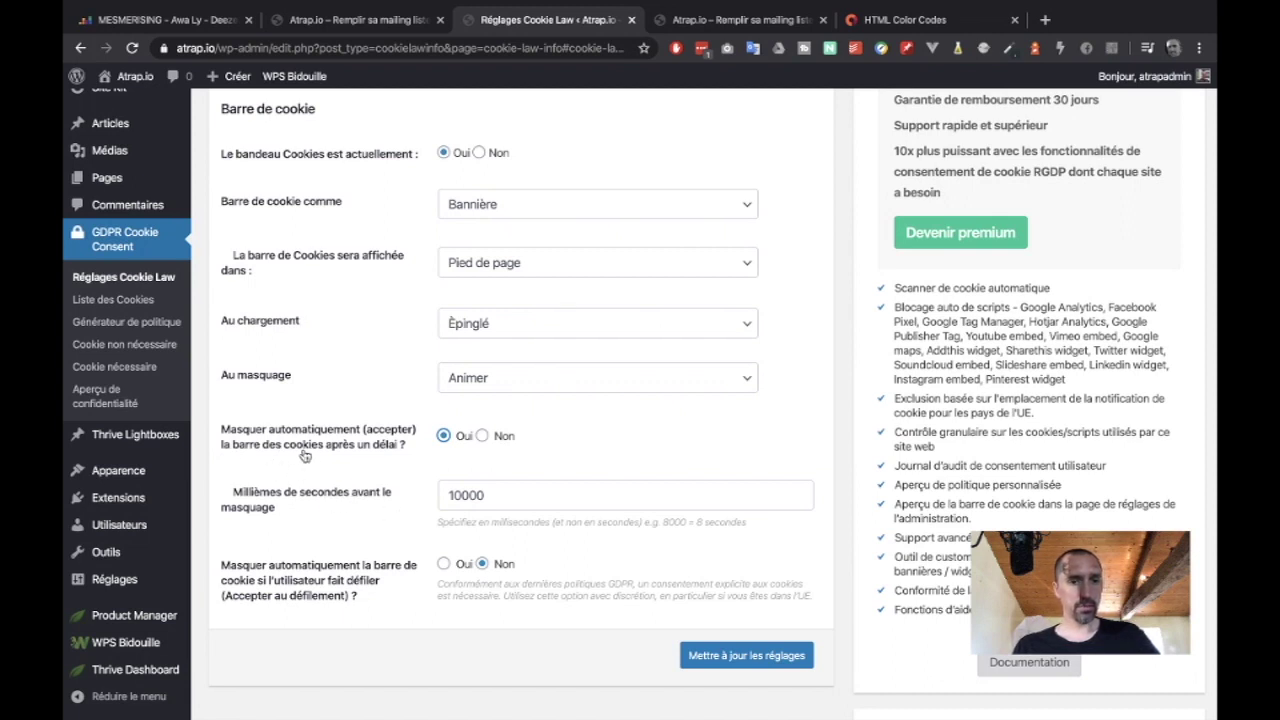
click(482, 436)
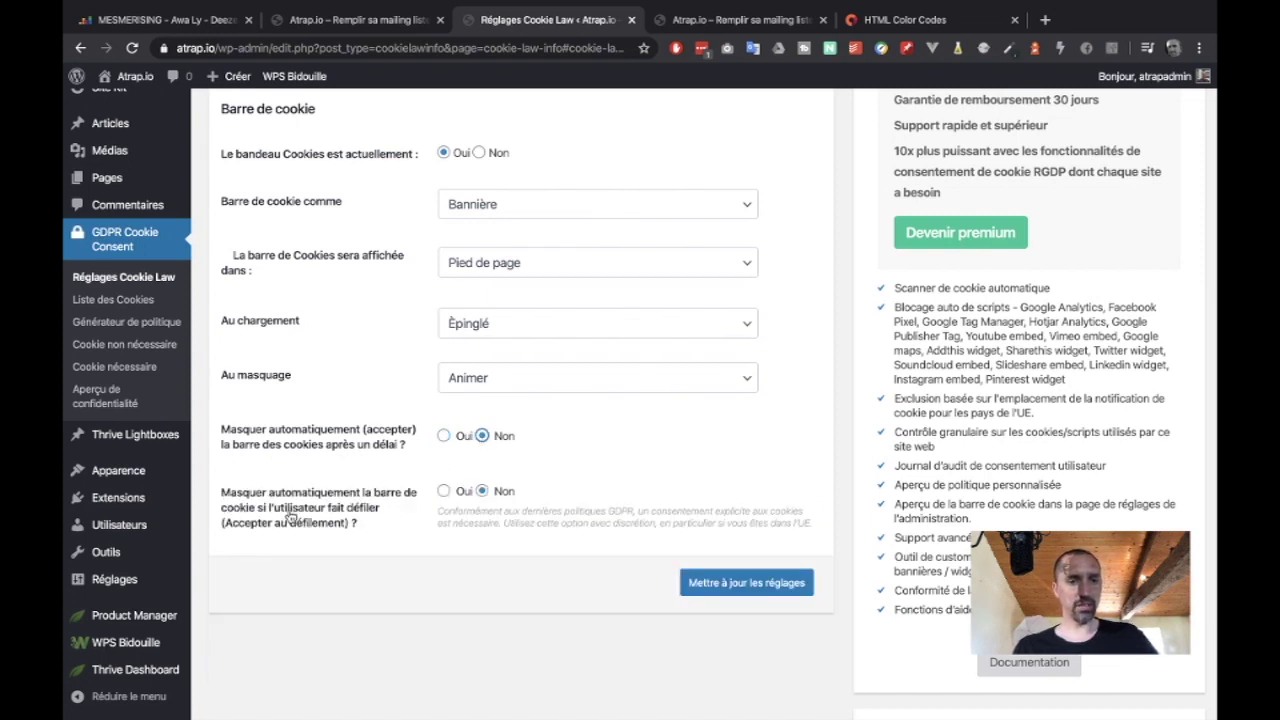
- Enable automatic hiding of the cookie bar when the visitor scrolls (accept on scroll) and update the settings
click(443, 491)
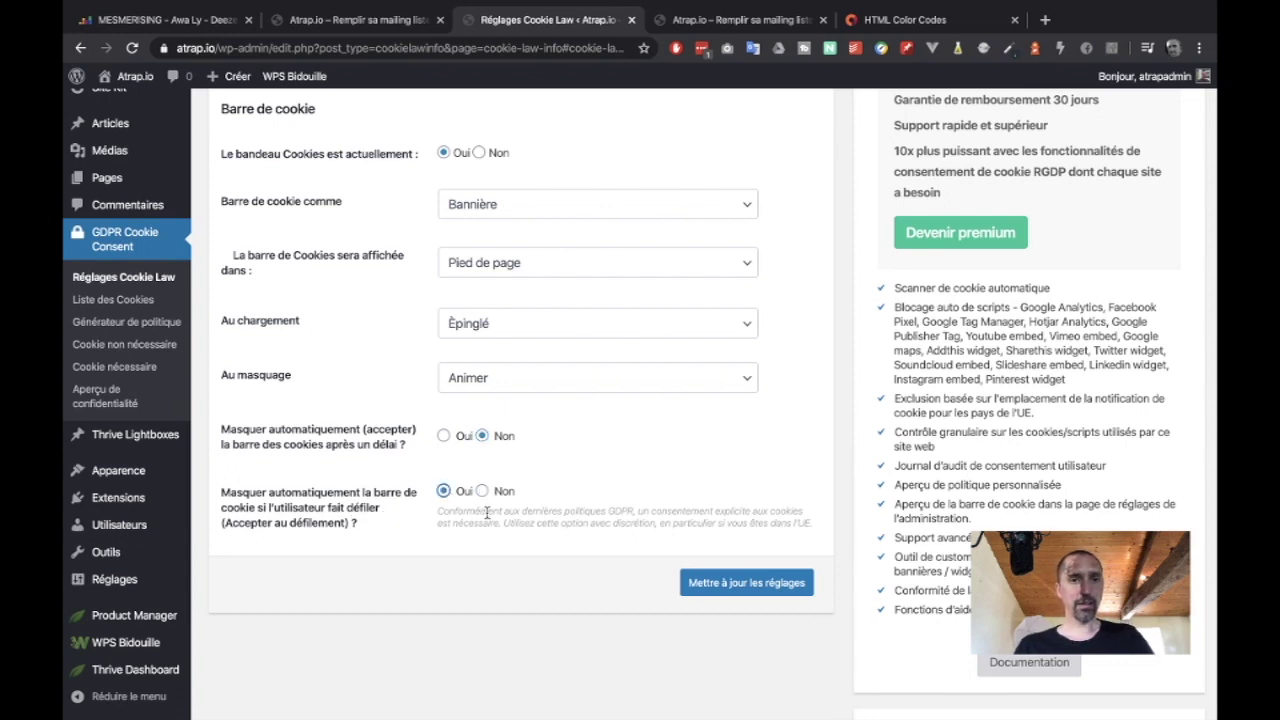
click(740, 582)
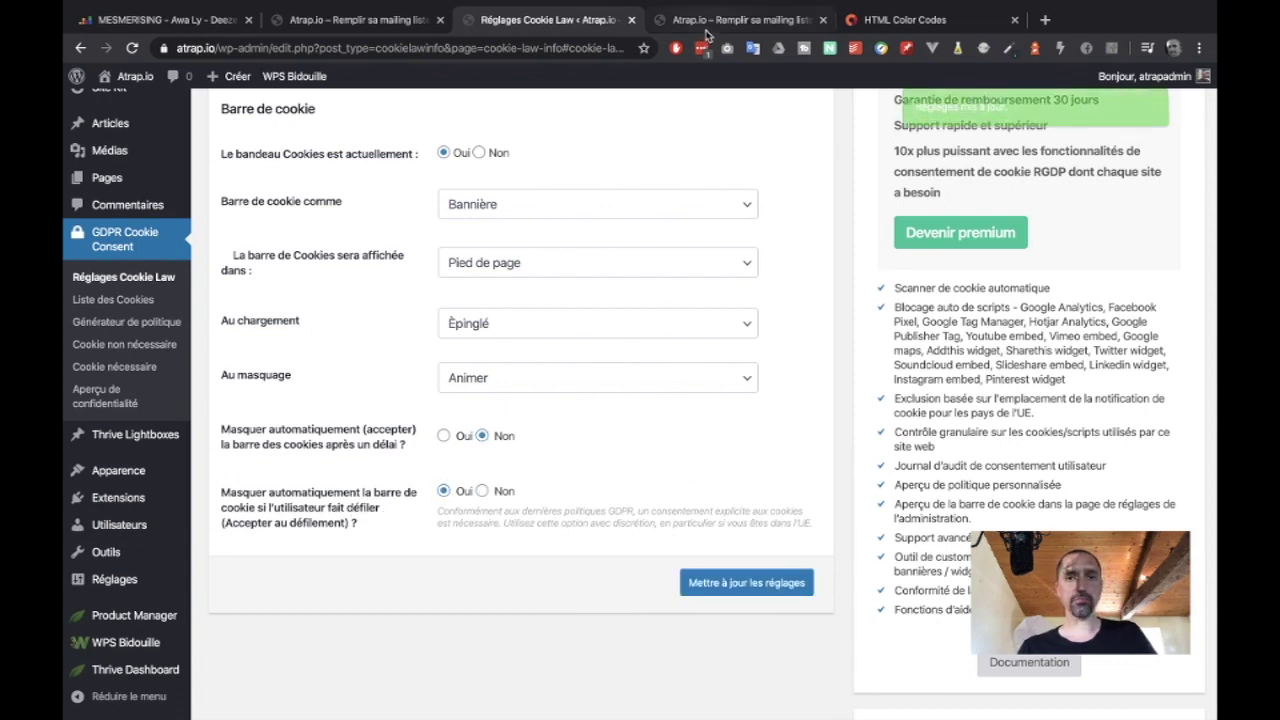
- Reload the atrap.io home page and scroll through it to check how the cookie banner reacts
click(710, 22)
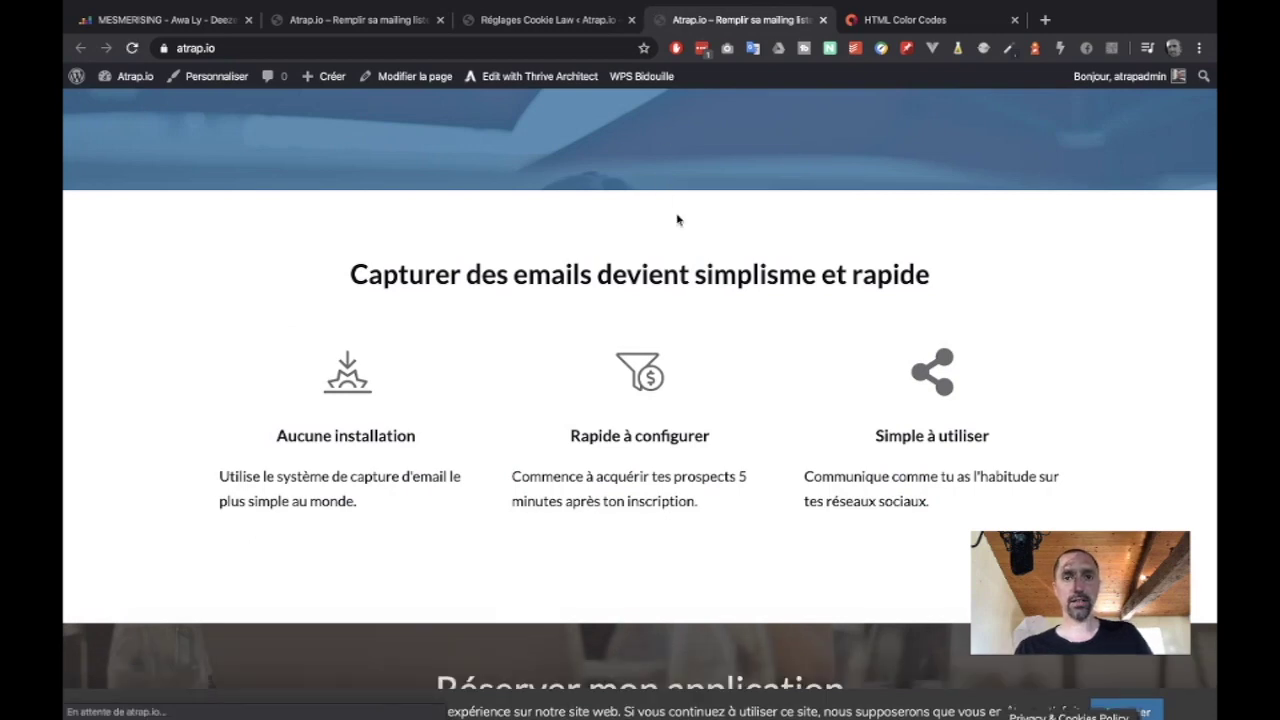
scroll(677, 220, down, 1)
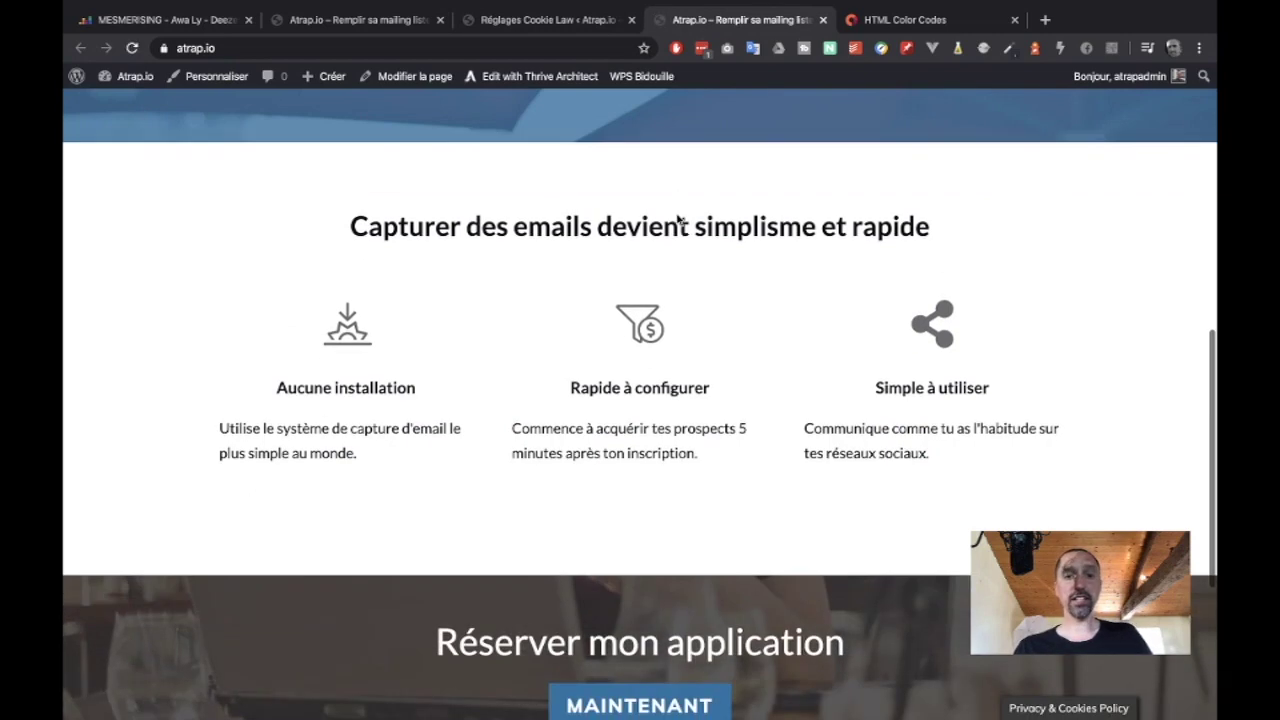
scroll(677, 218, up, 10)
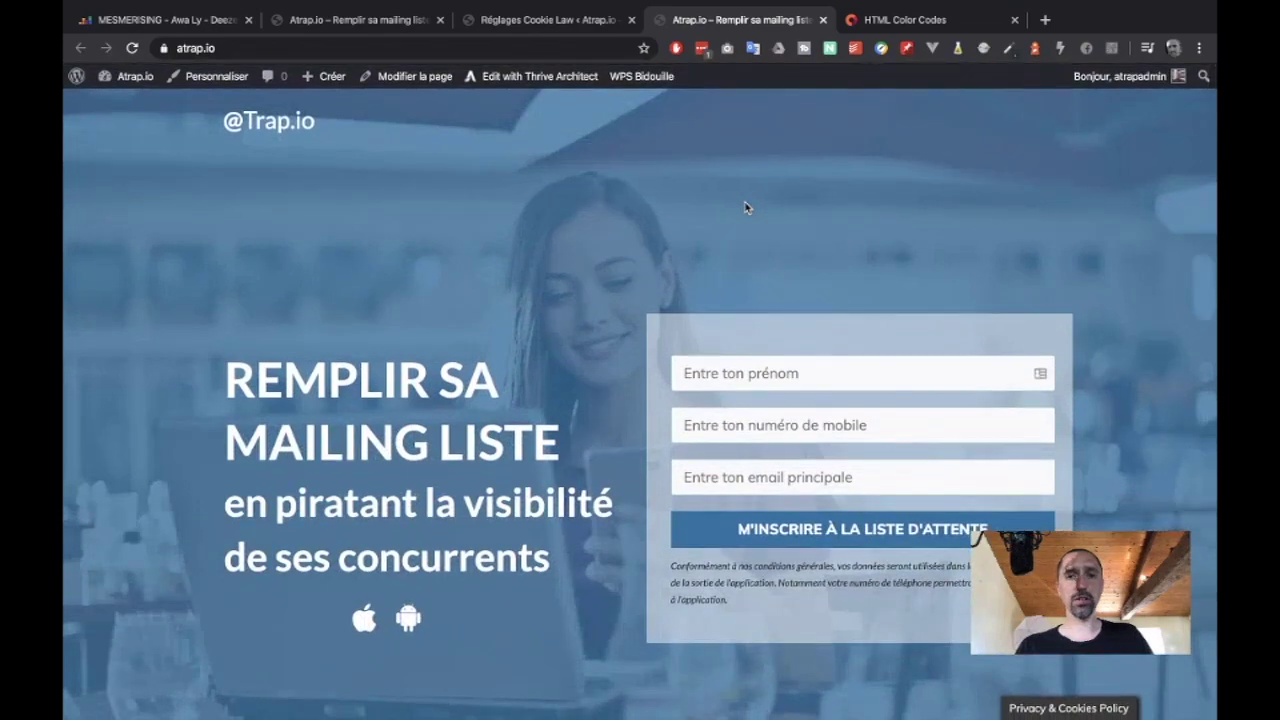
scroll(470, 465, down, 3)
scroll(471, 466, up, 5)
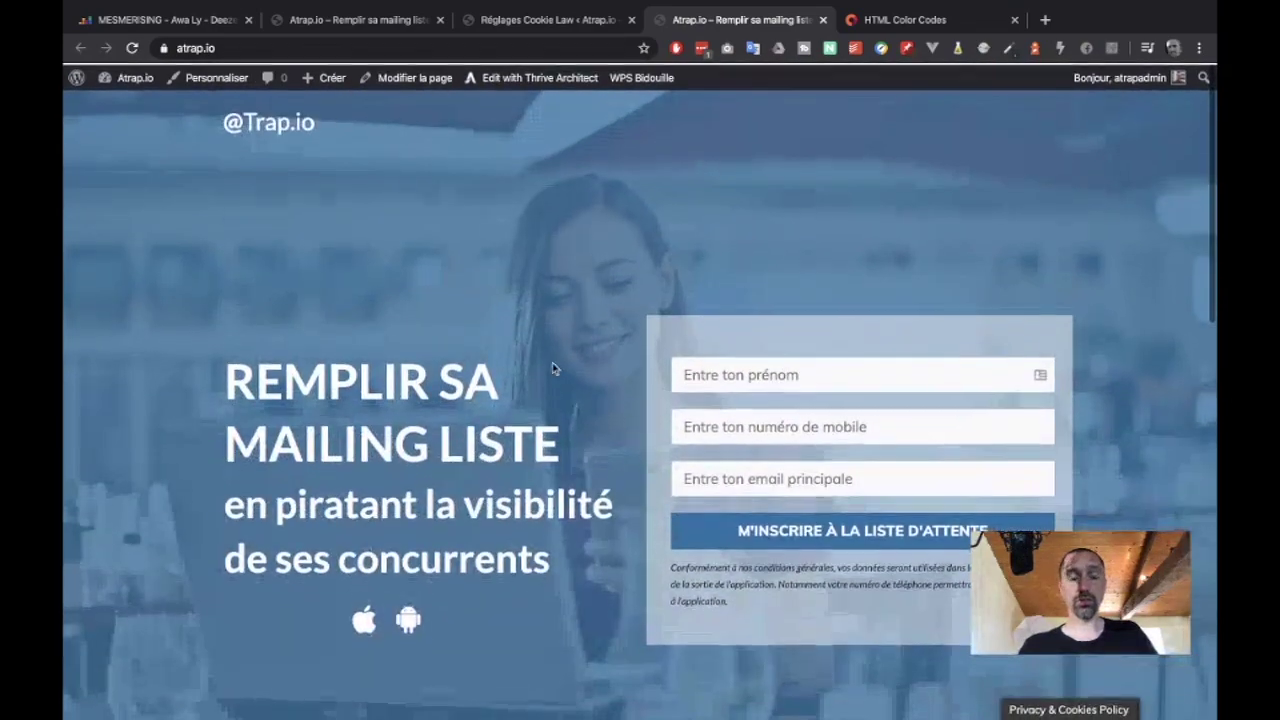
right_click(551, 262)
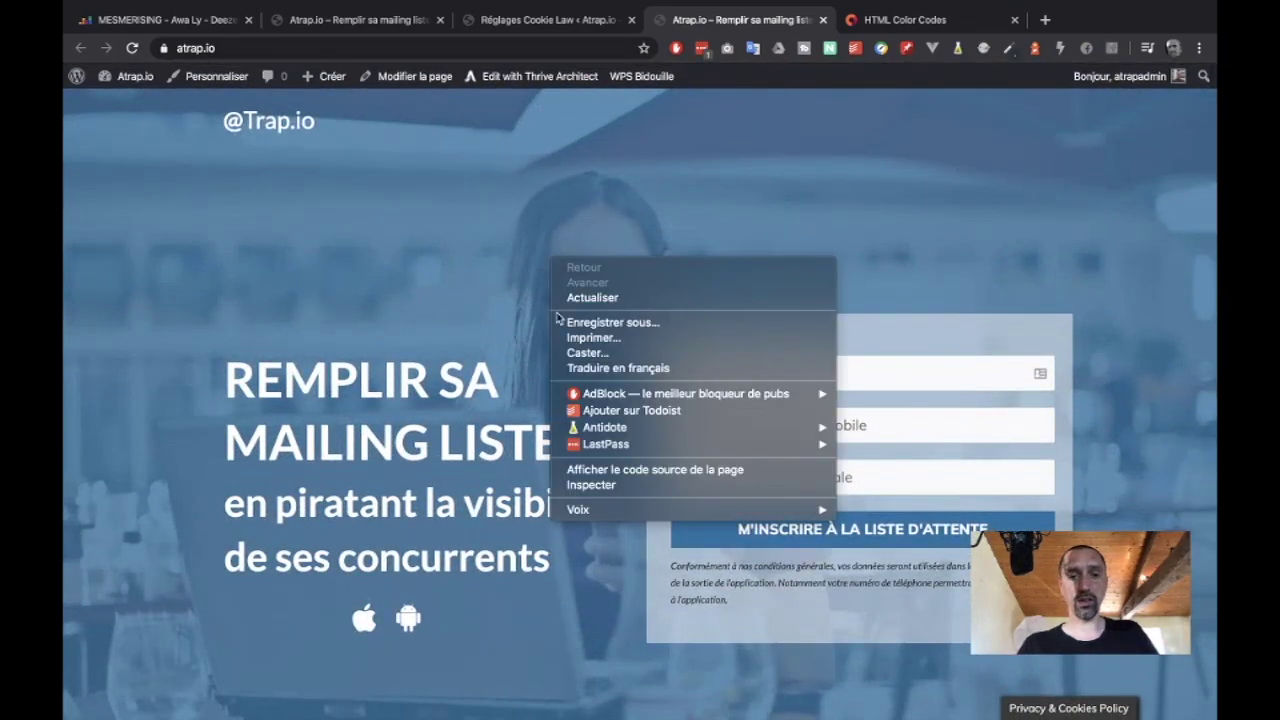
click(591, 485)
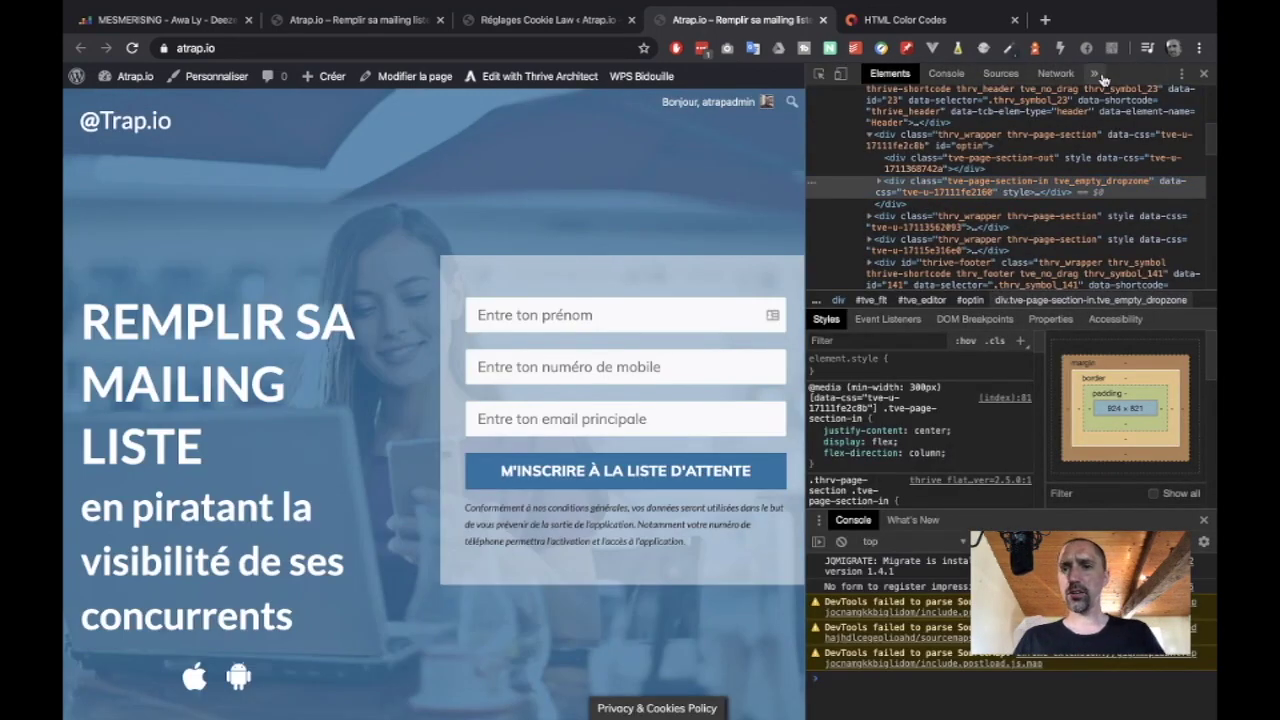
click(1094, 73)
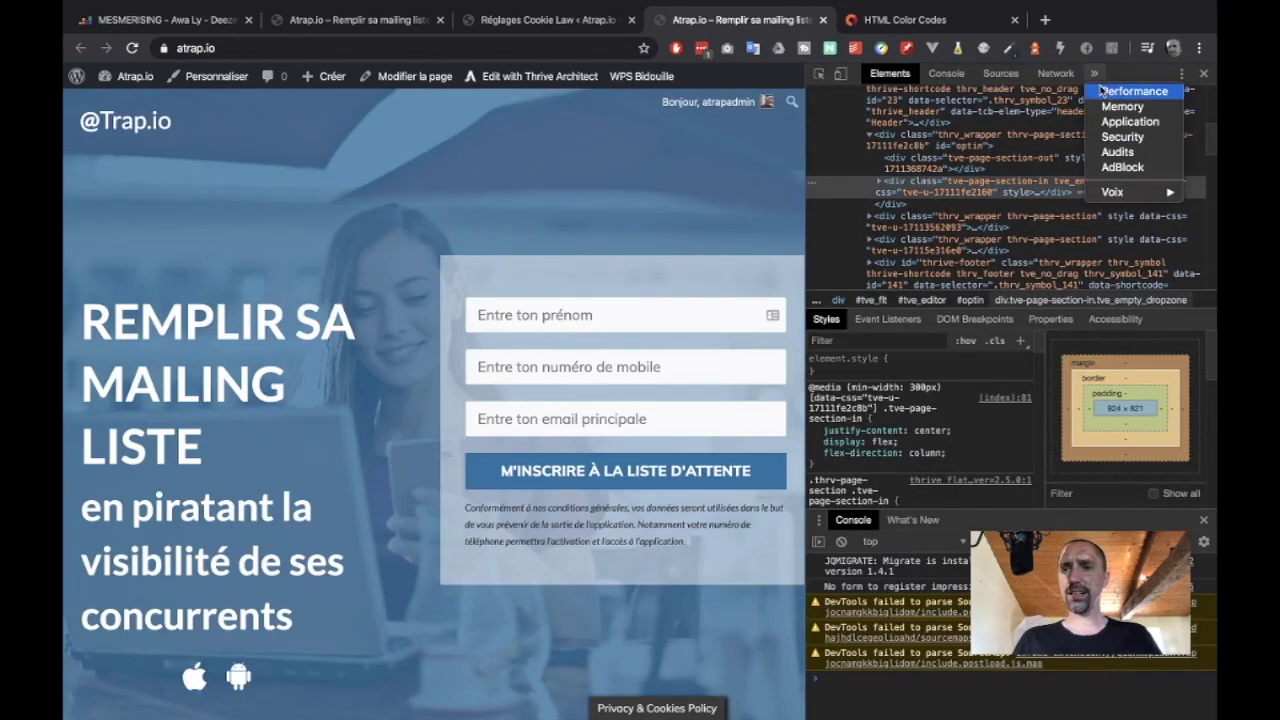
click(1110, 122)
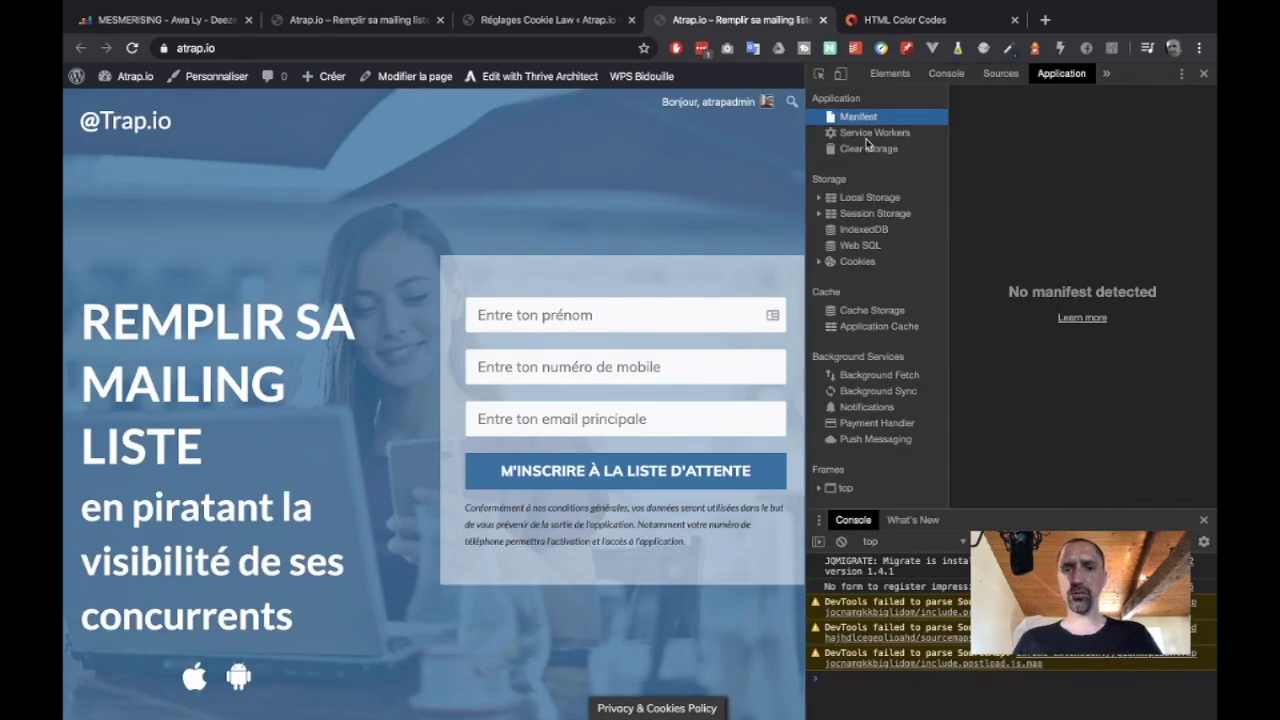
click(846, 265)
click(820, 262)
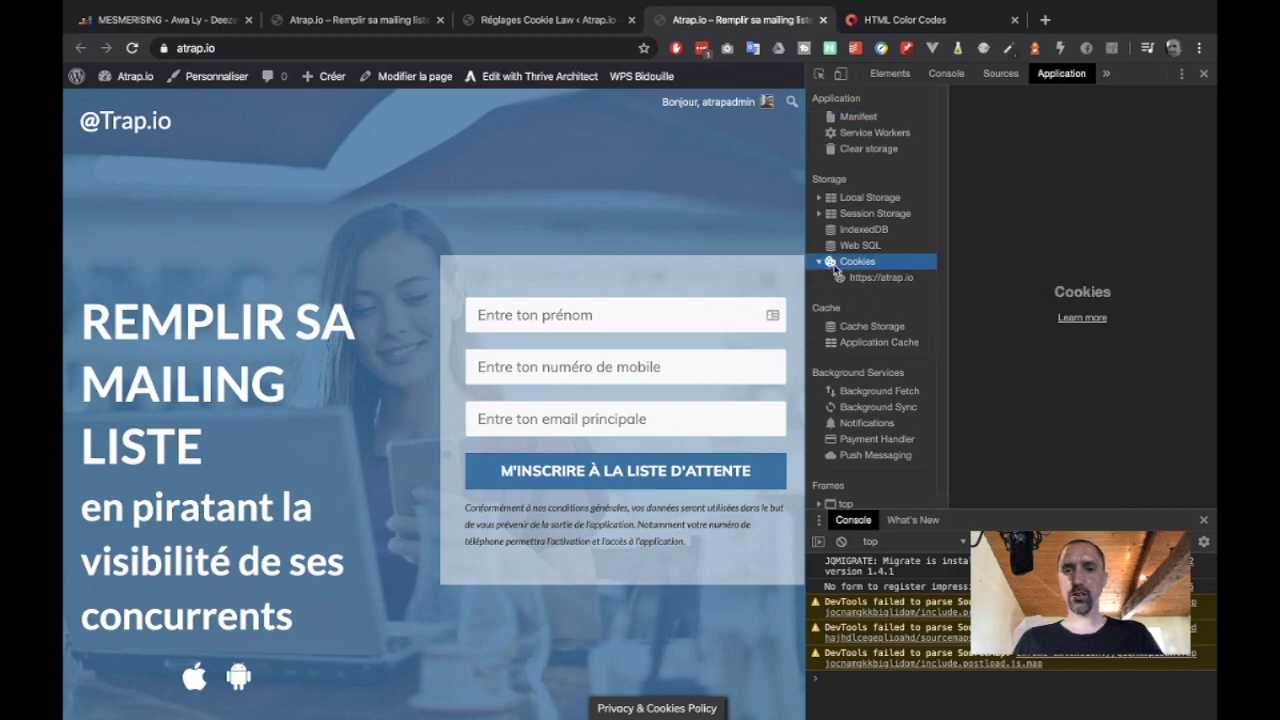
click(858, 280)
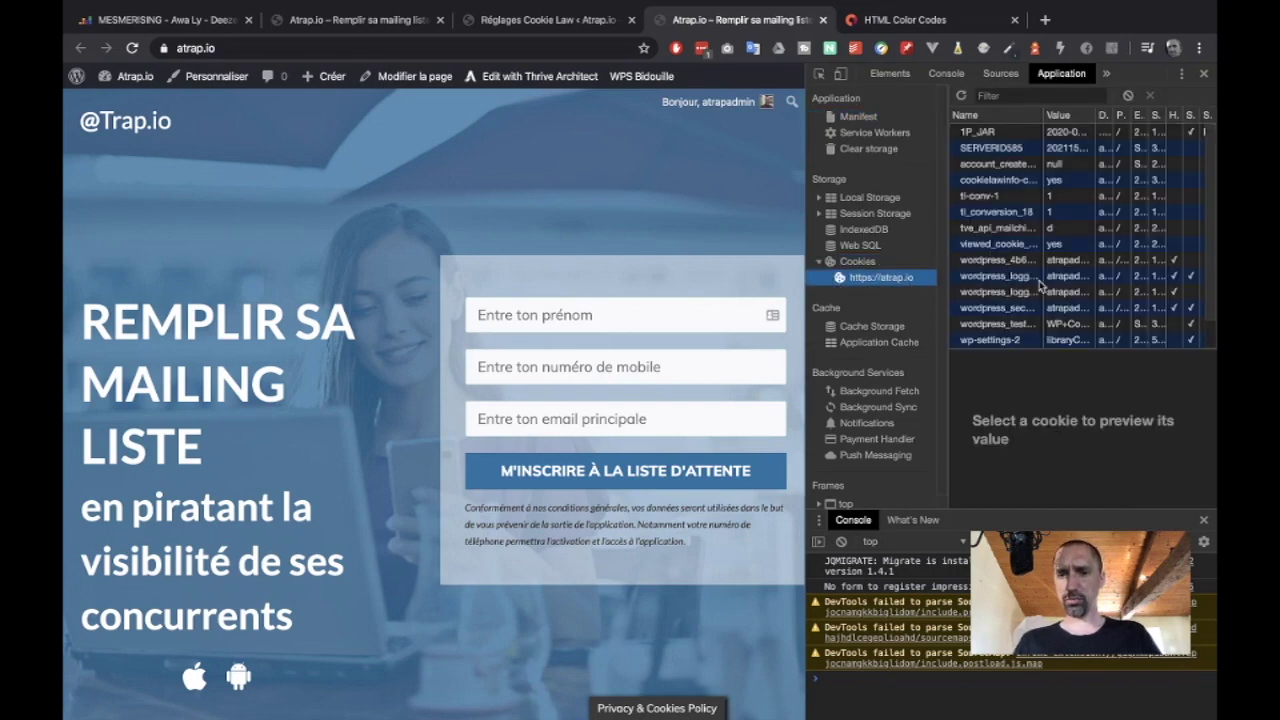
scroll(1040, 286, down, 1)
scroll(1040, 286, down, 1)
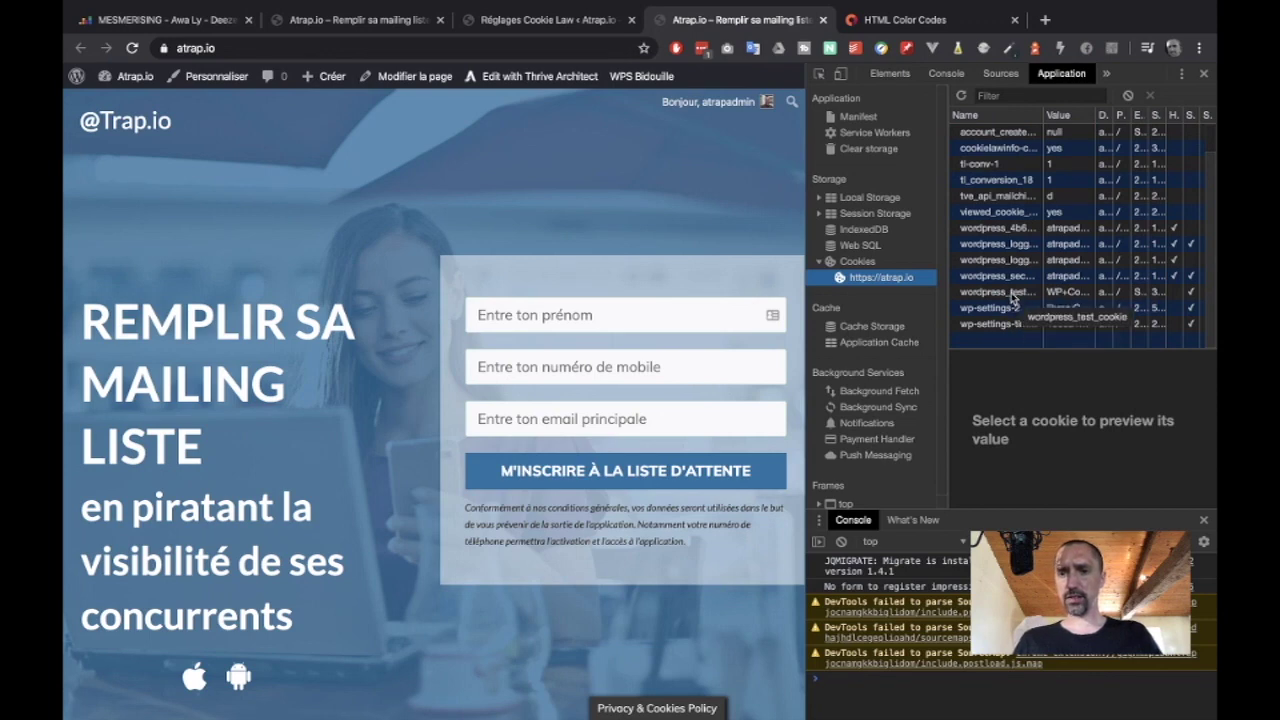
- Delete the wordpress_test_cookie and the viewed_cookie entry from the stored atrap.io cookies
click(1013, 293)
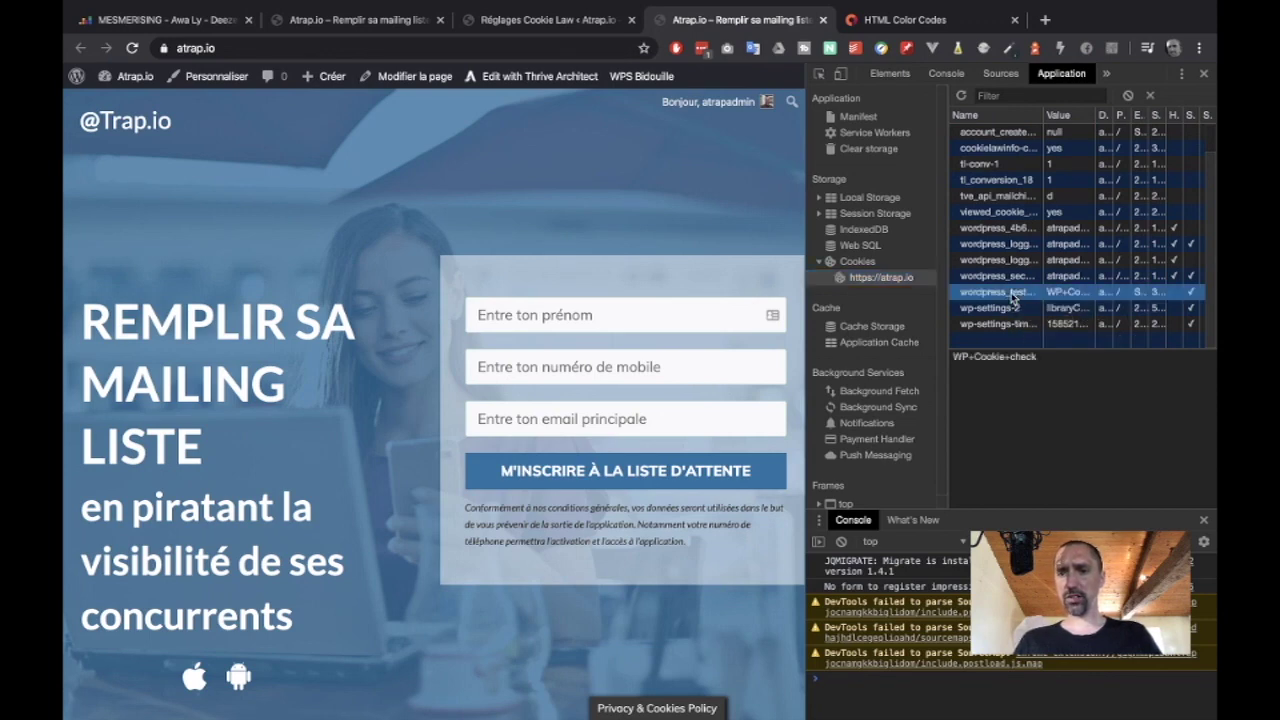
key(Delete)
click(1014, 309)
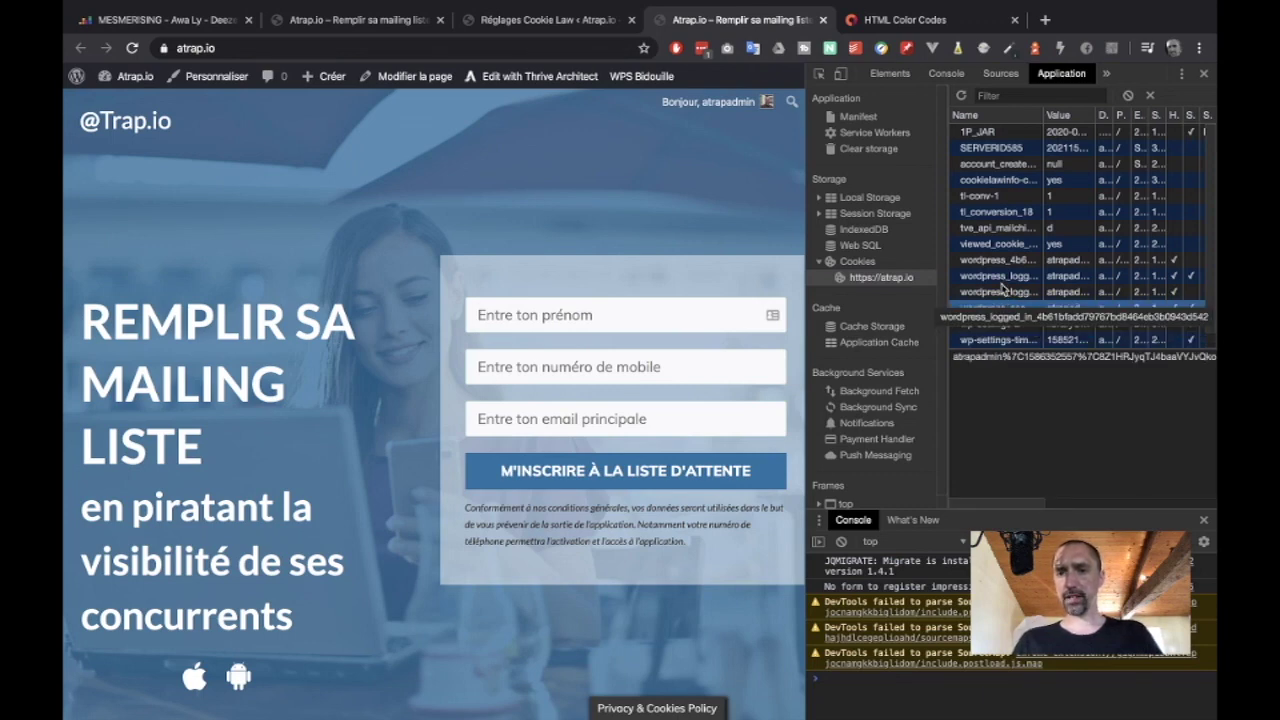
click(985, 247)
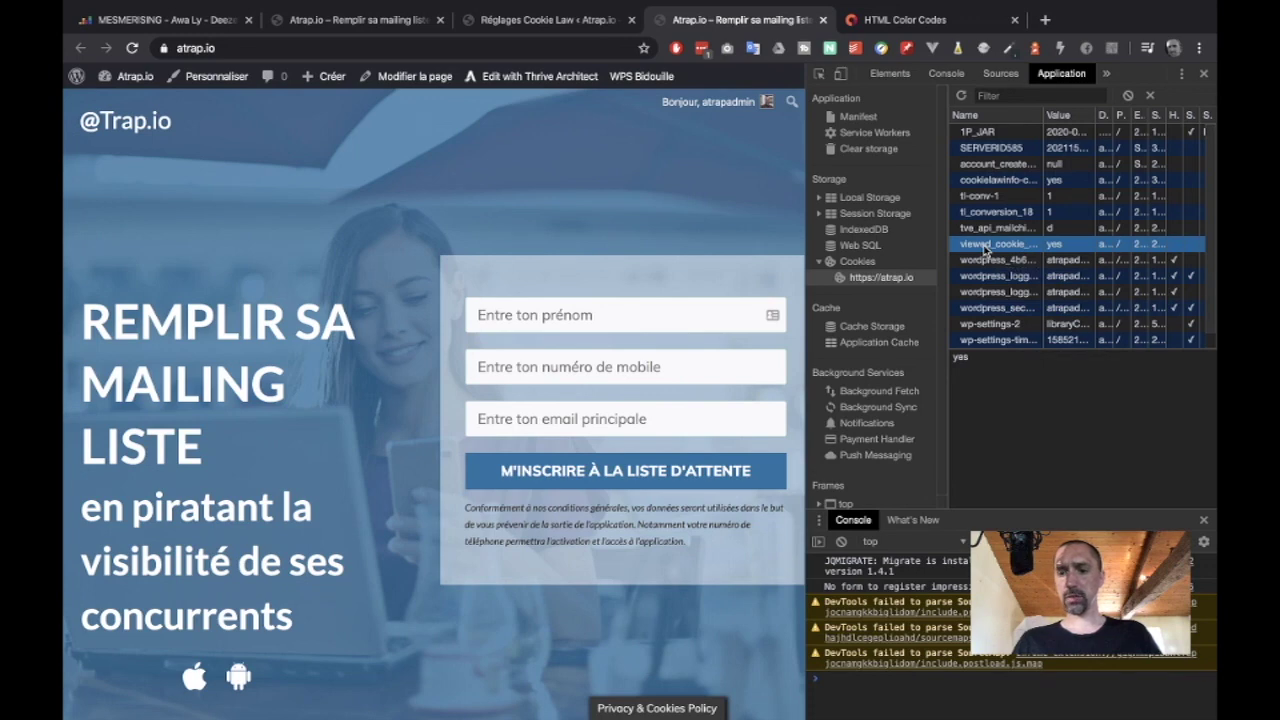
key(Delete)
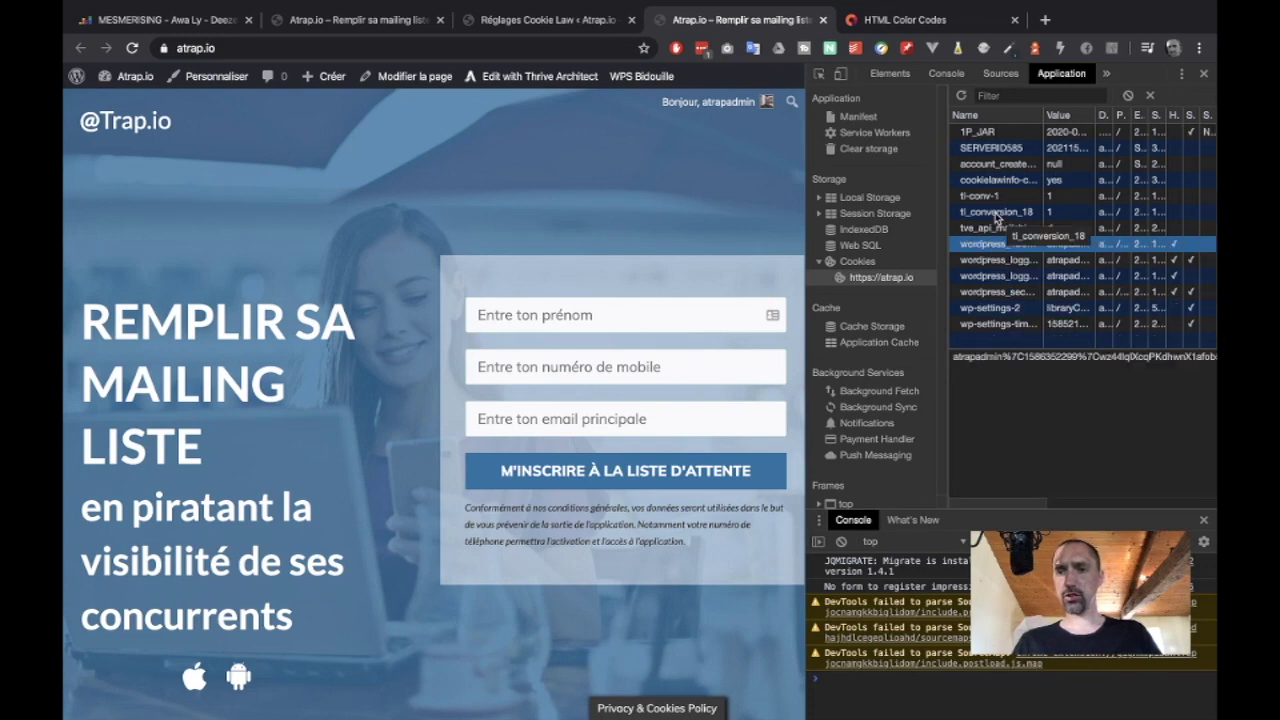
- Reload the home page, close the developer tools and check the cookie banner's behaviour on scrolling and after another reload
key(ctrl+r)
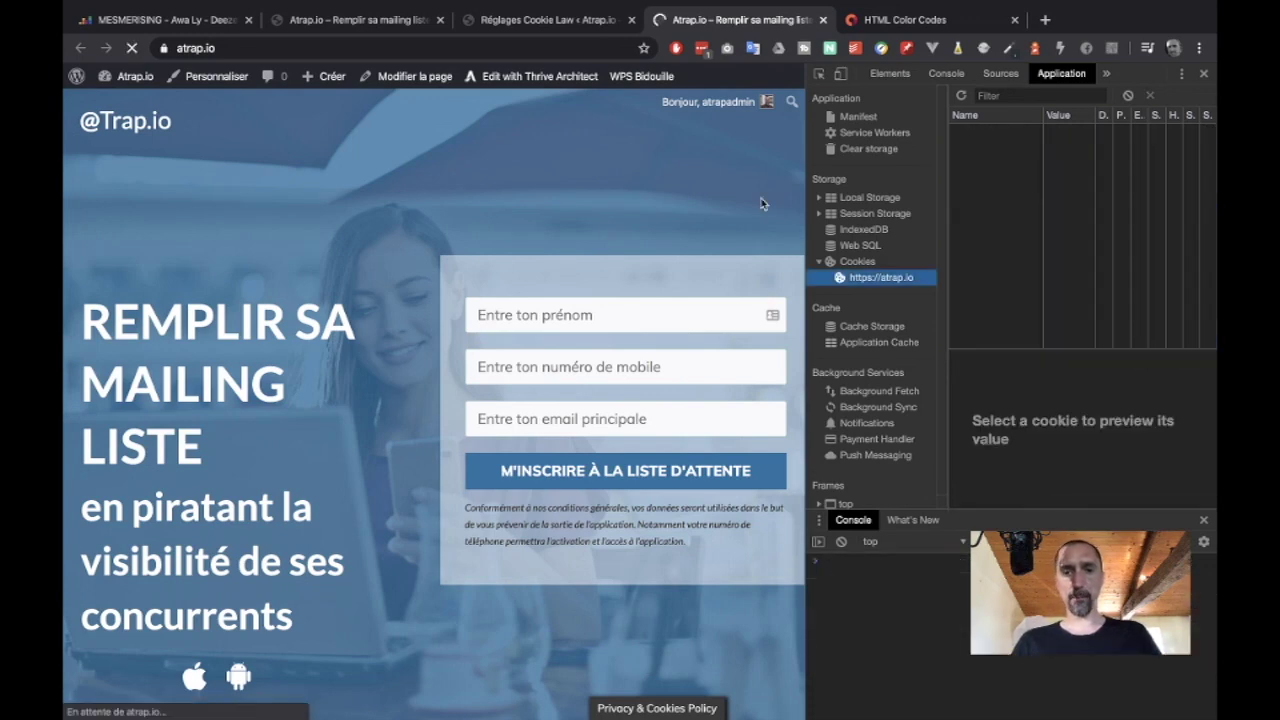
click(1204, 73)
scroll(888, 257, down, 5)
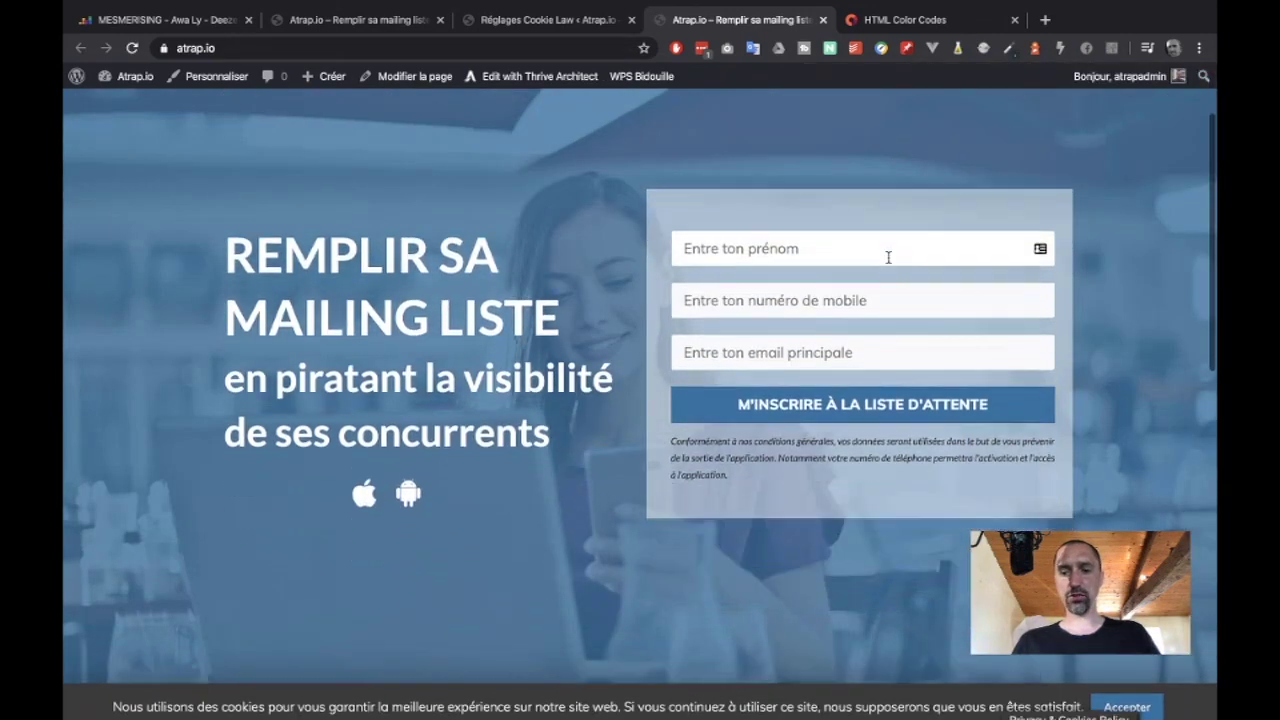
scroll(888, 257, down, 3)
key(ctrl+r)
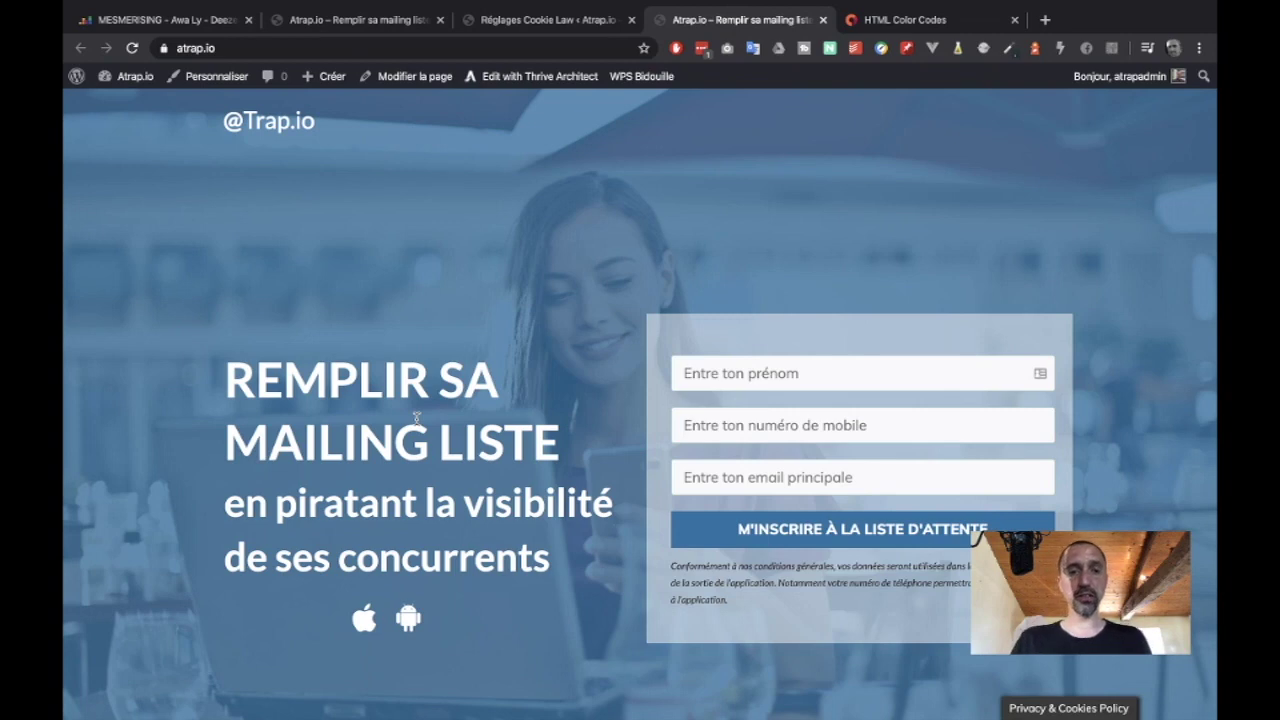
- Reopen the cookie banner from the Privacy & Cookies Policy label and accept the cookies
click(1020, 710)
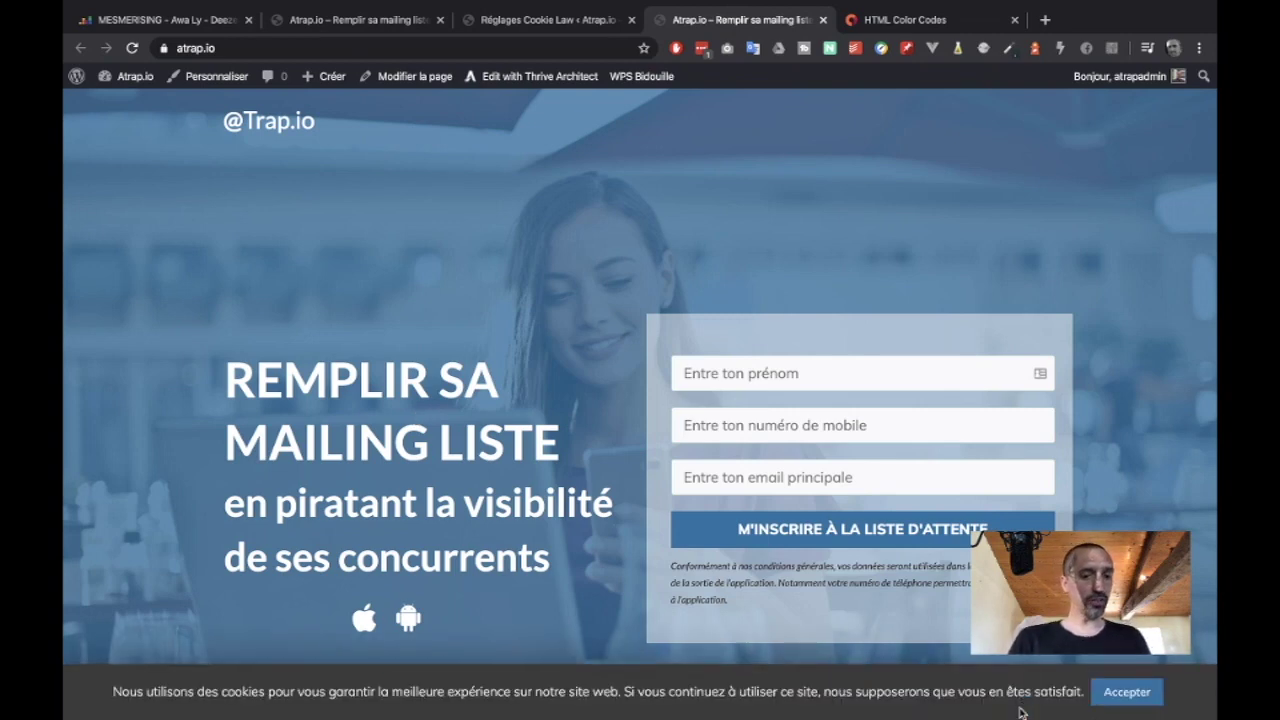
click(1110, 699)
scroll(516, 318, down, 2)
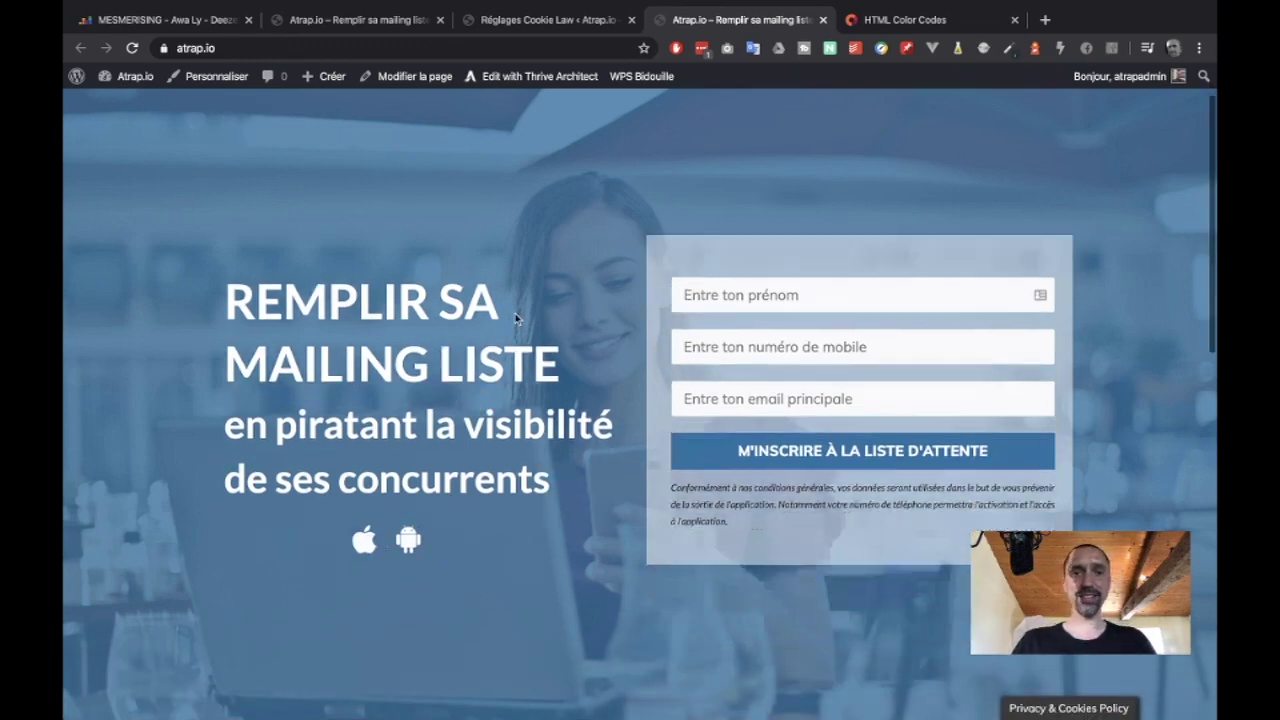
scroll(516, 318, up, 2)
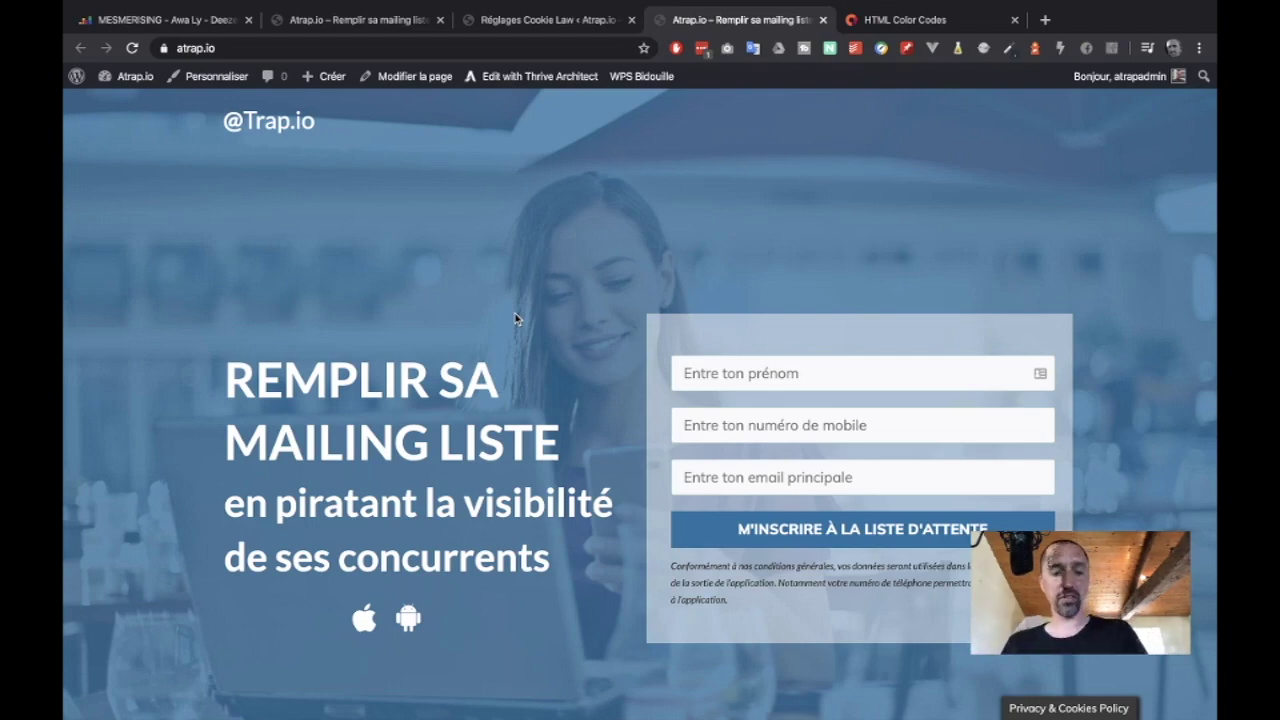
- Open a new browser tab and close the HTML Color Codes page
key(ctrl+t)
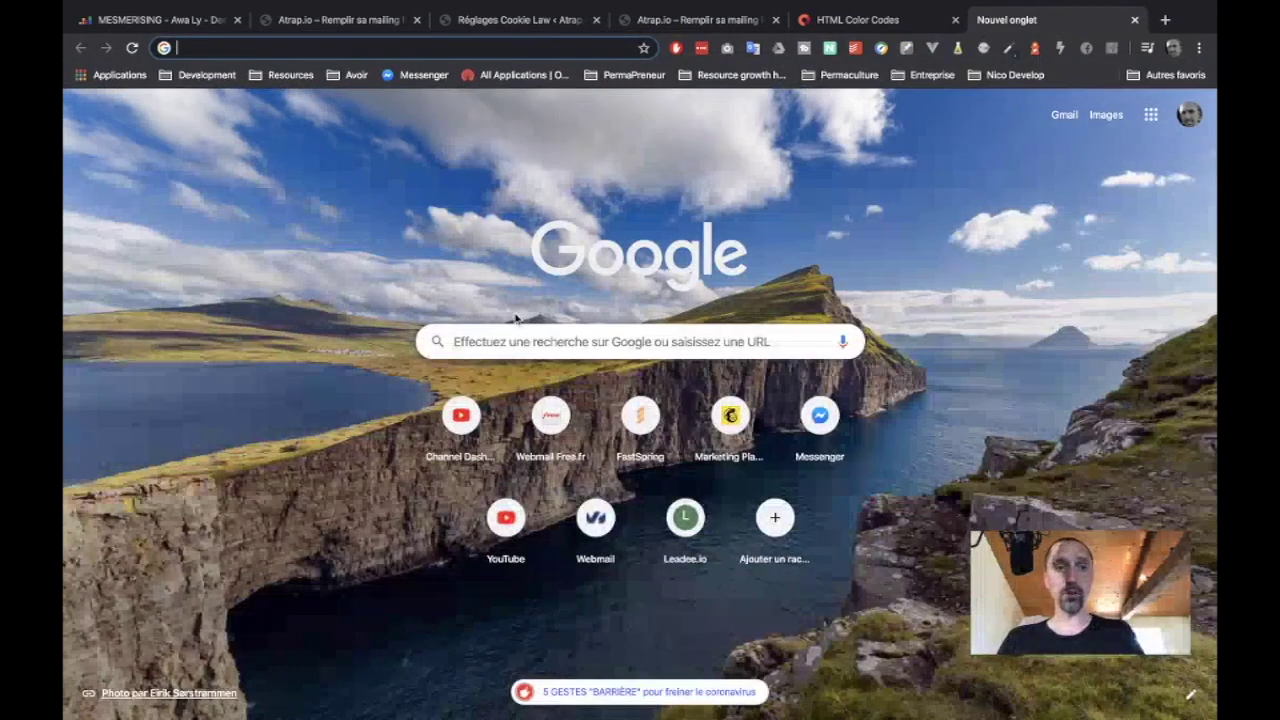
click(928, 22)
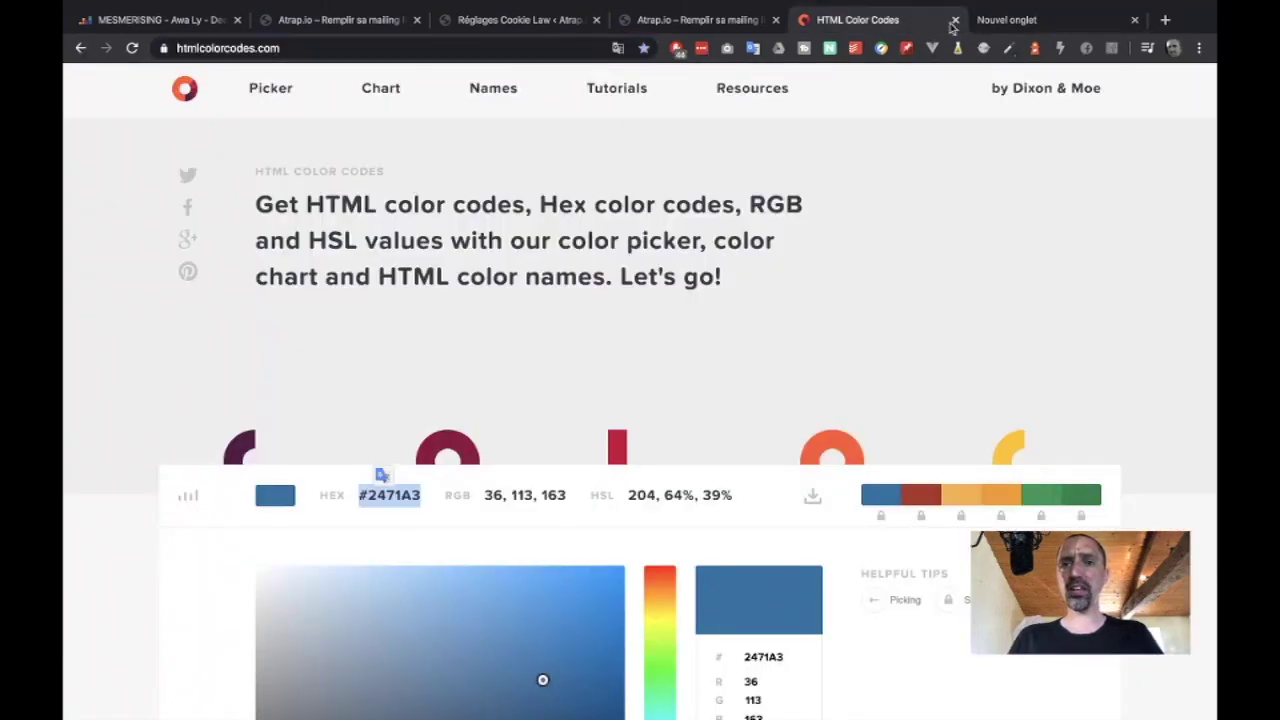
click(955, 21)
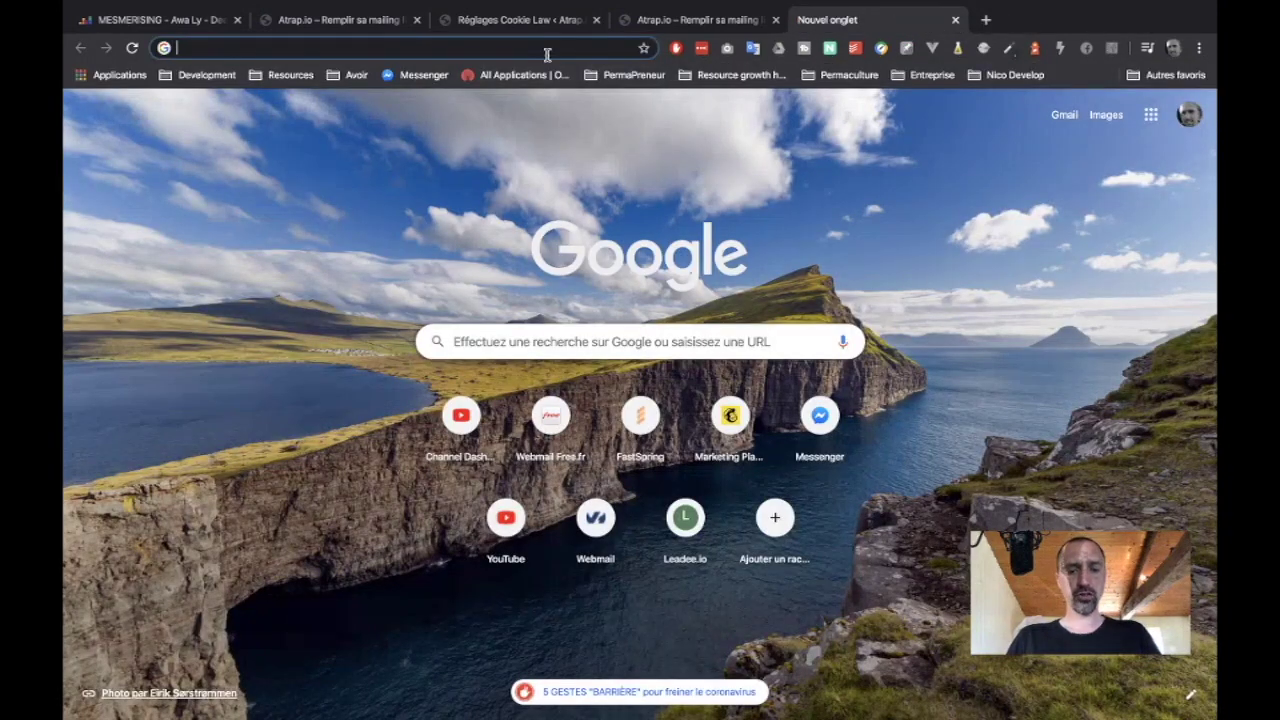
- Search Google for "google tag manager" and open the Tag Manager accounts overview from the official result
text(google ta)
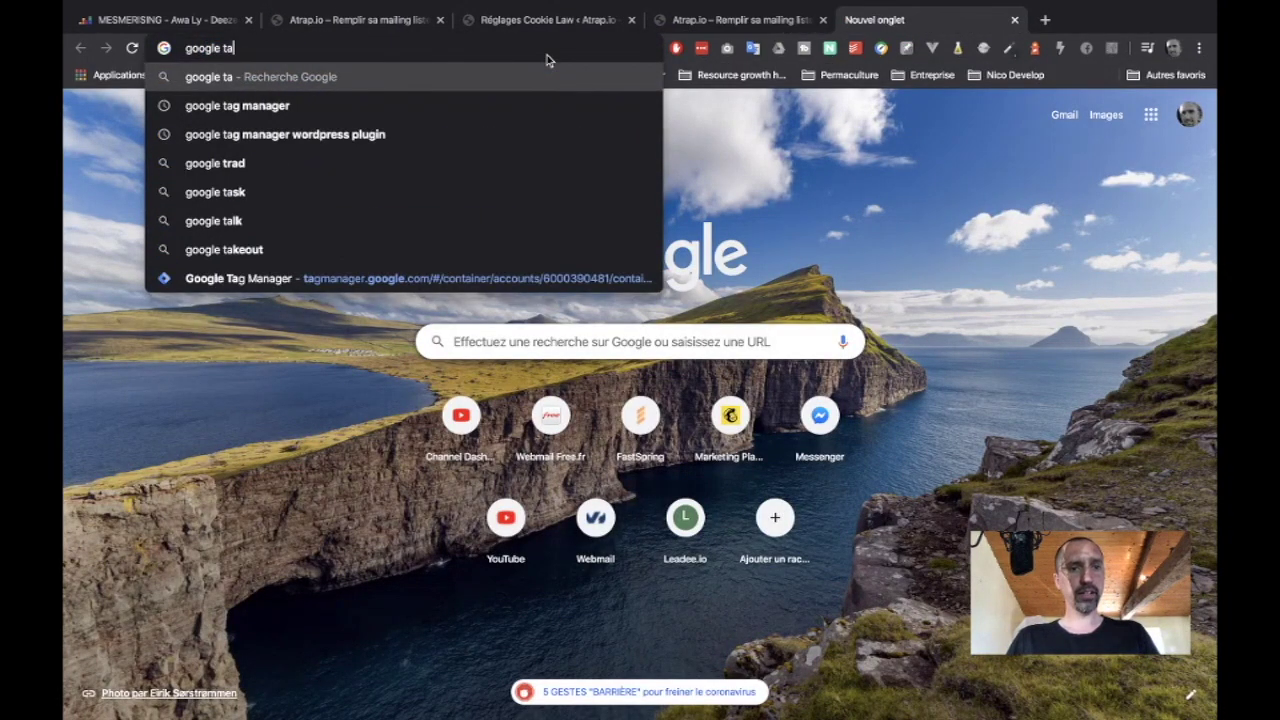
key(Down)
key(Return)
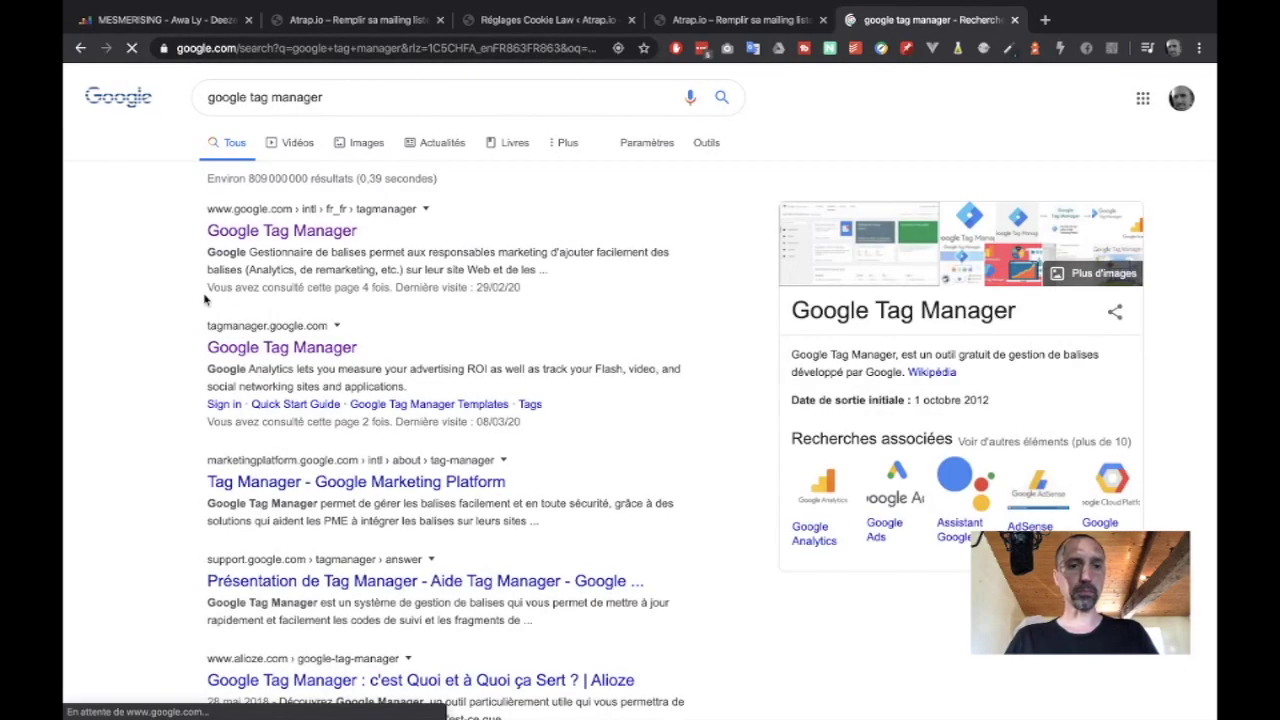
click(246, 232)
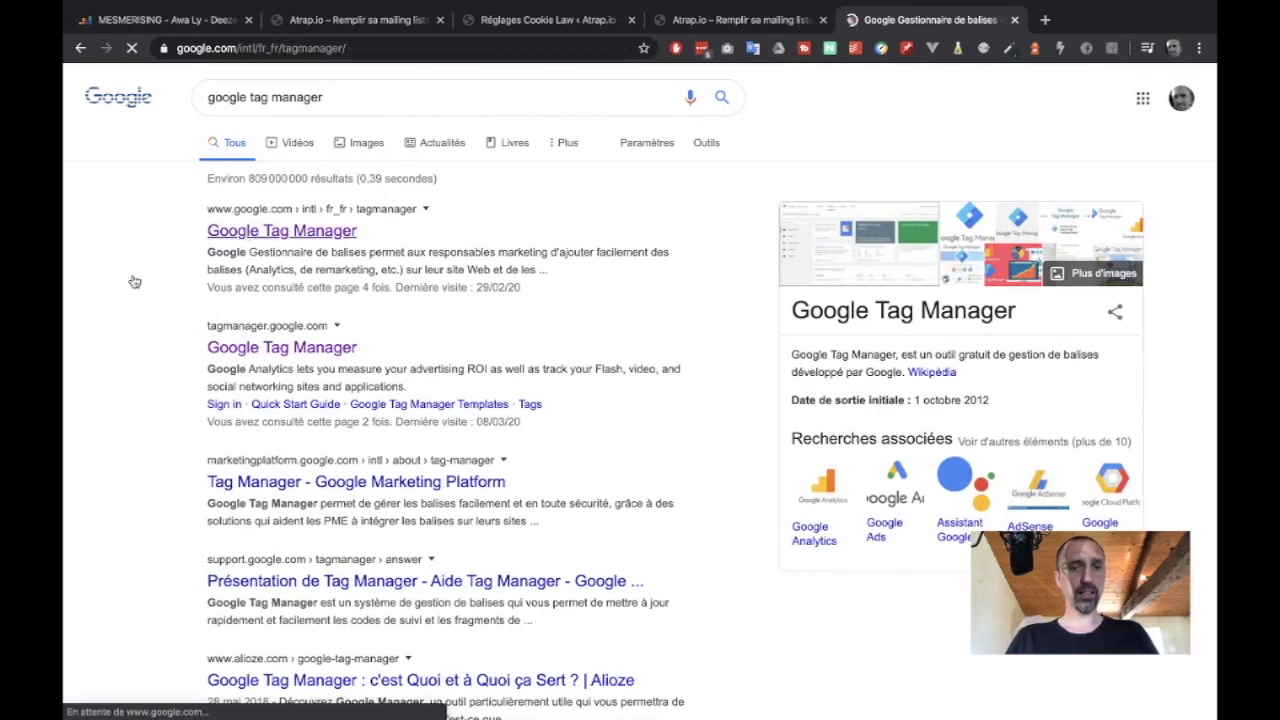
click(307, 366)
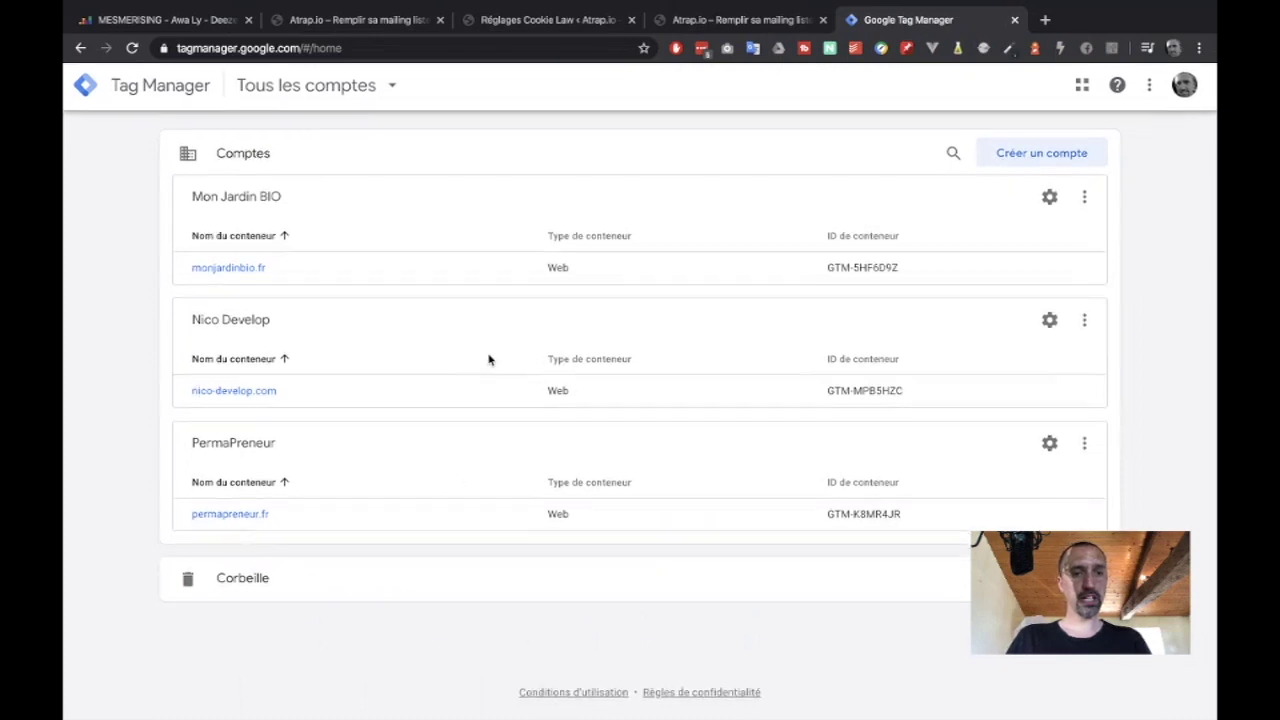
- Start a new Tag Manager account named Atrap.io with France as its country
click(1035, 157)
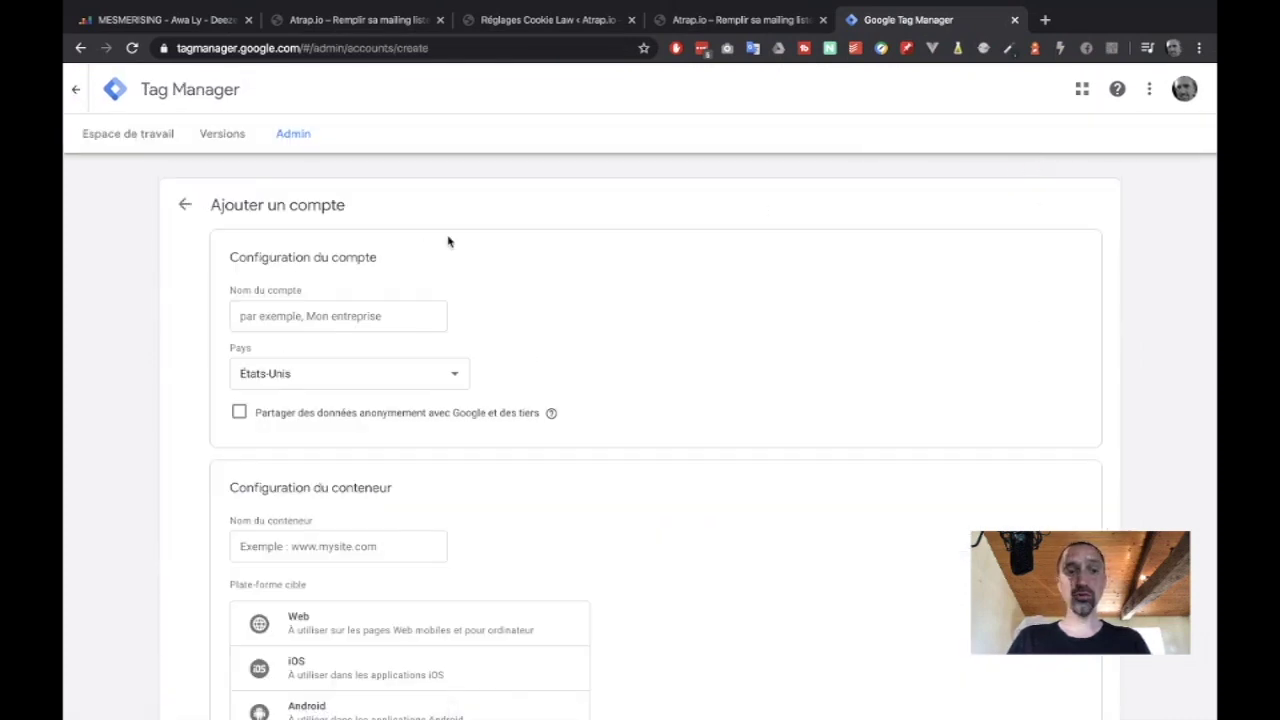
click(297, 314)
text(Atrap.io)
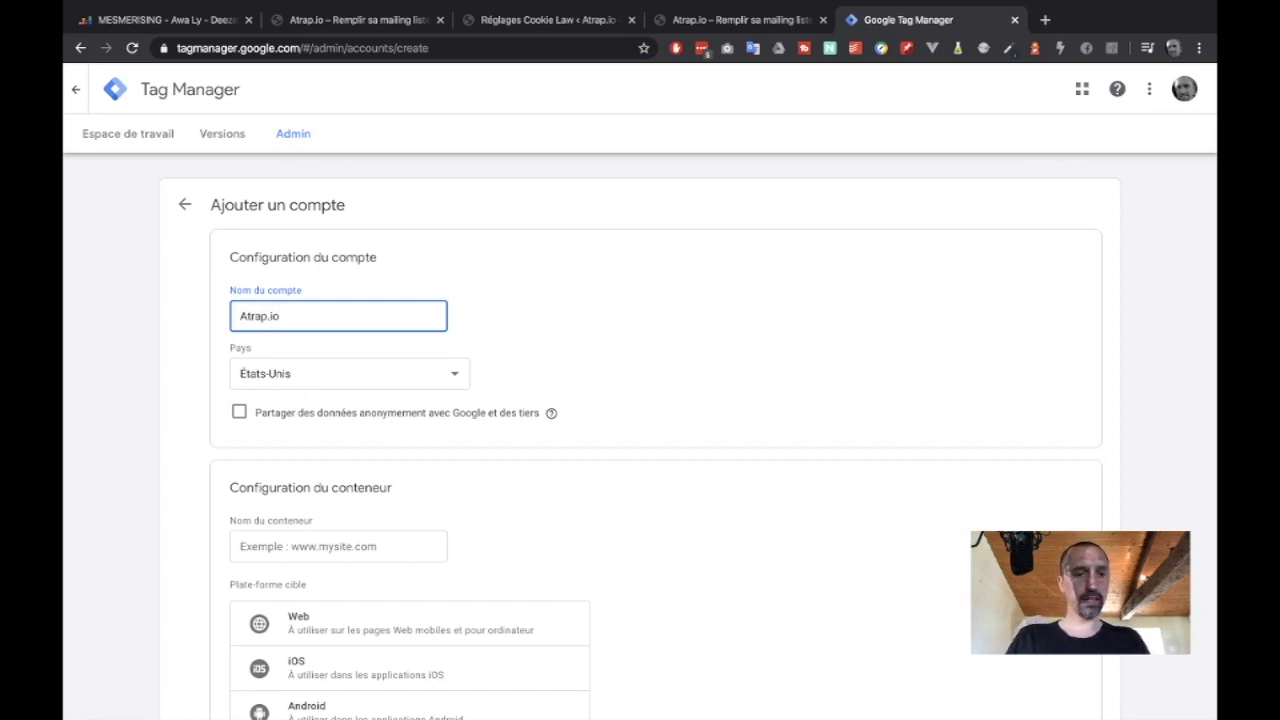
click(302, 380)
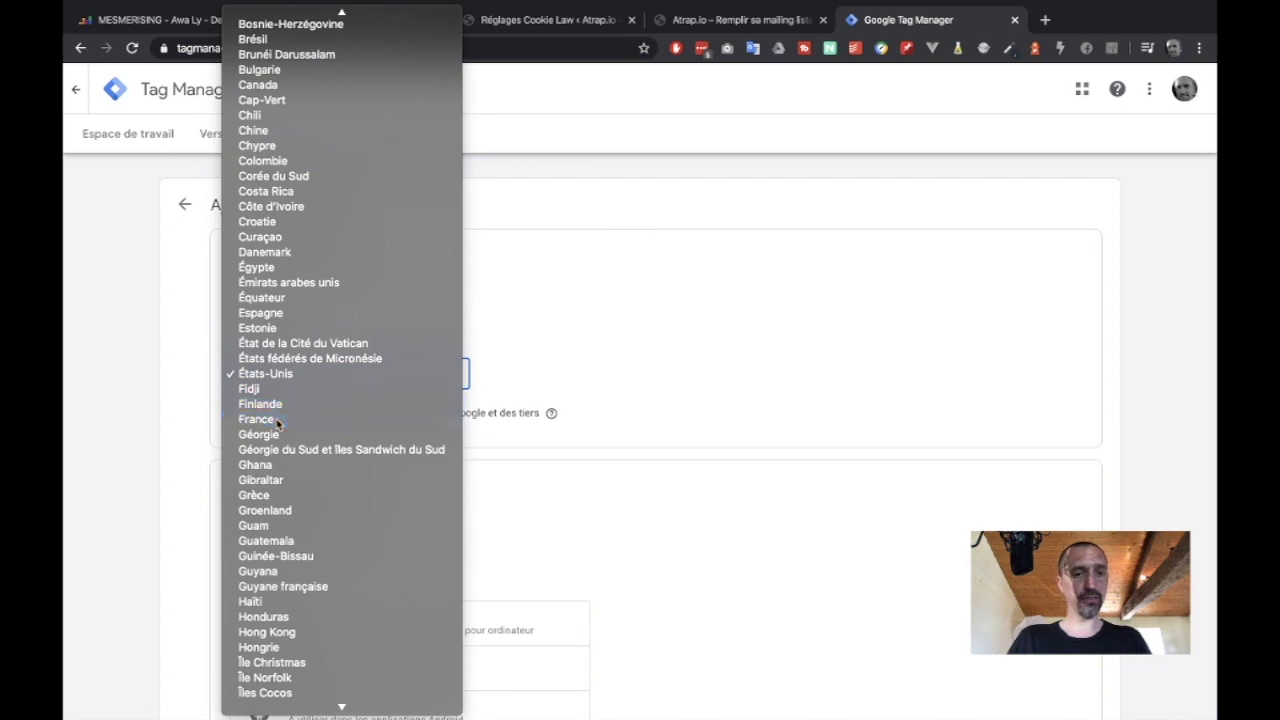
click(295, 419)
- Name the container atrap.io, choose Web as its target platform and submit the new account for creation
scroll(600, 366, down, 1)
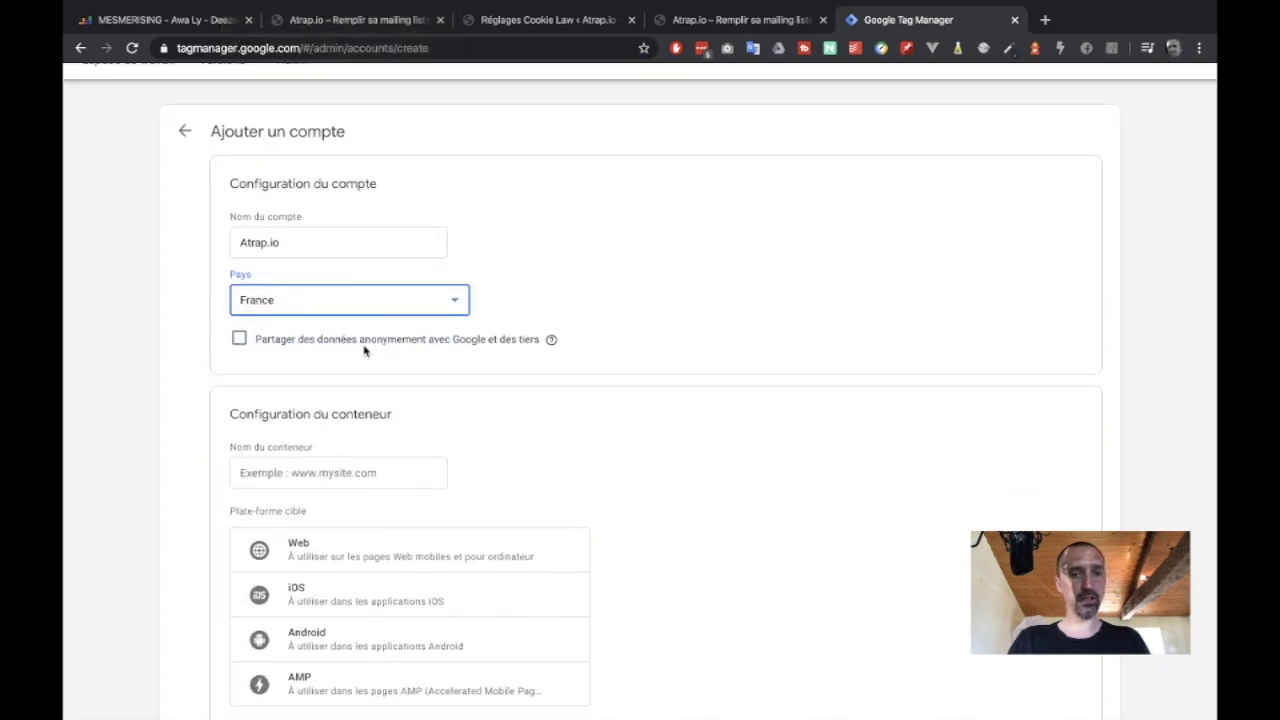
scroll(506, 357, down, 2)
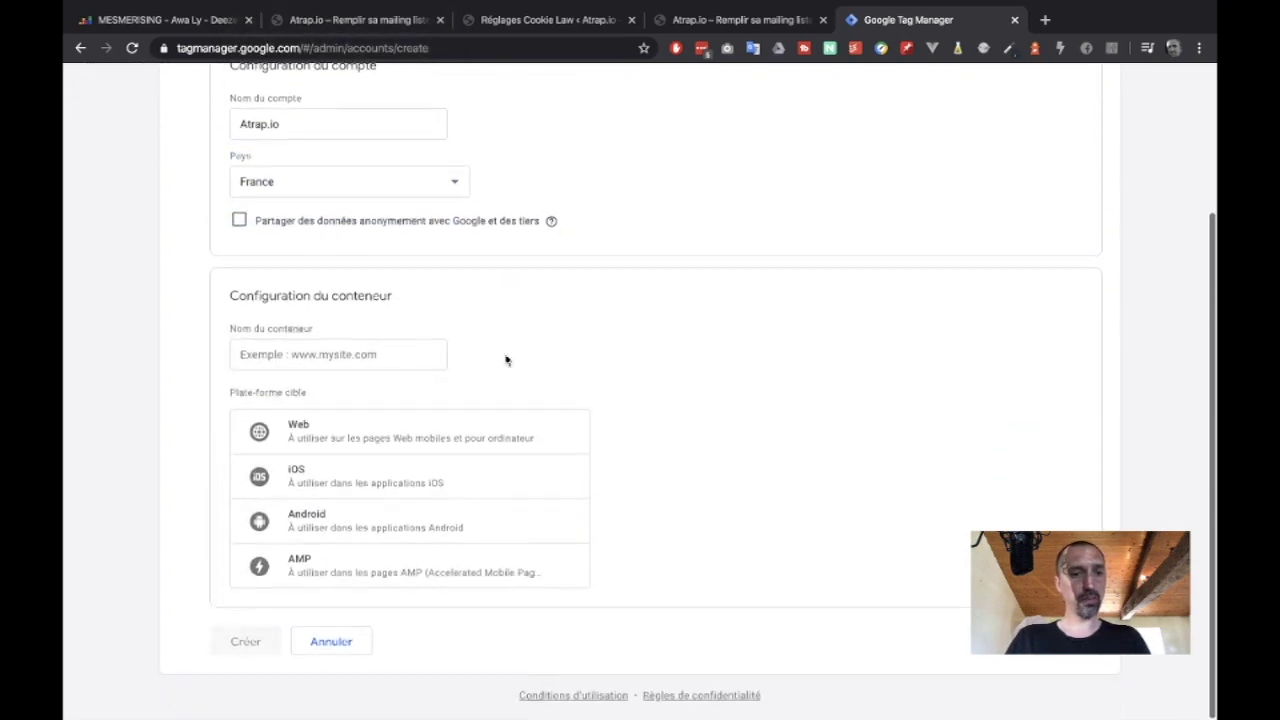
click(369, 355)
text(atr)
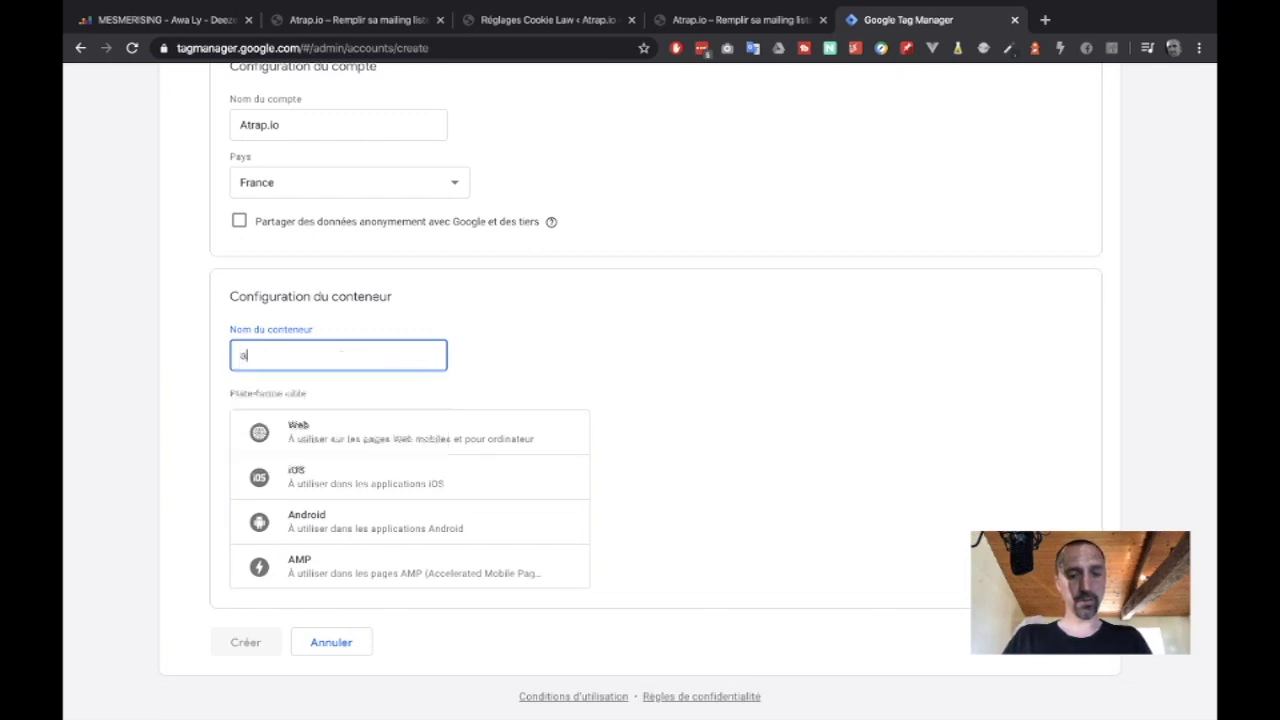
text(io)
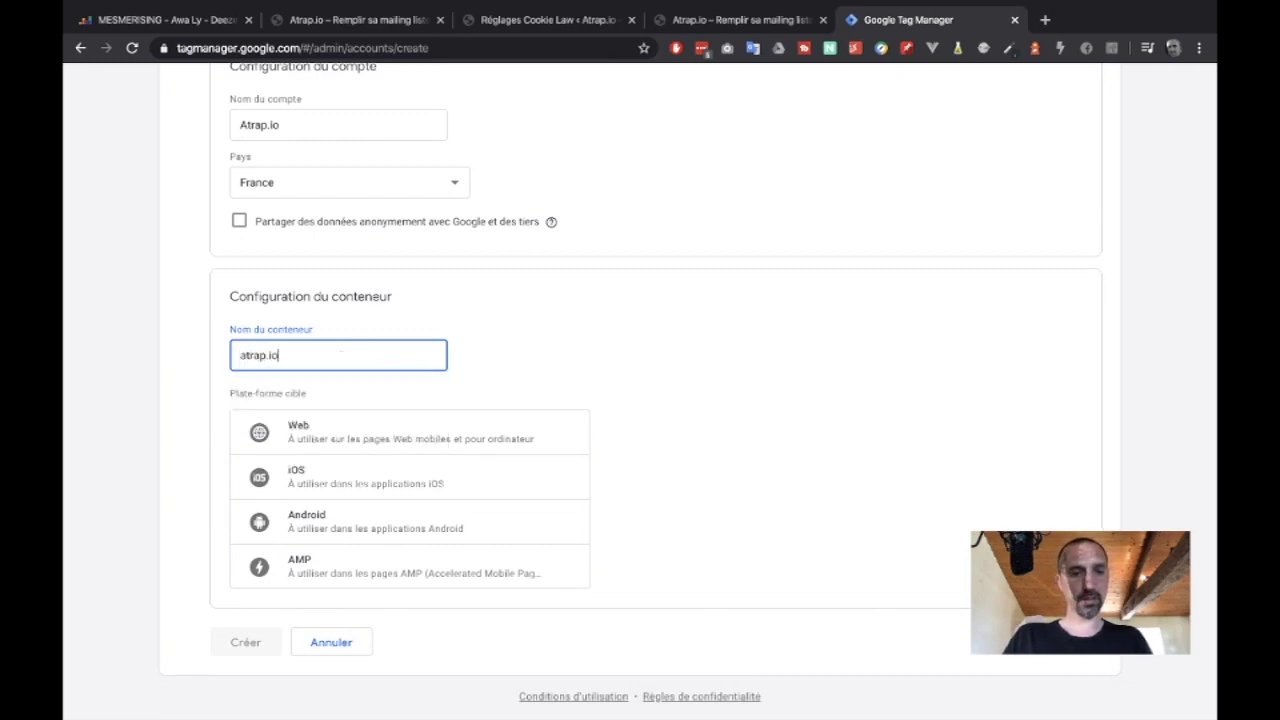
click(414, 441)
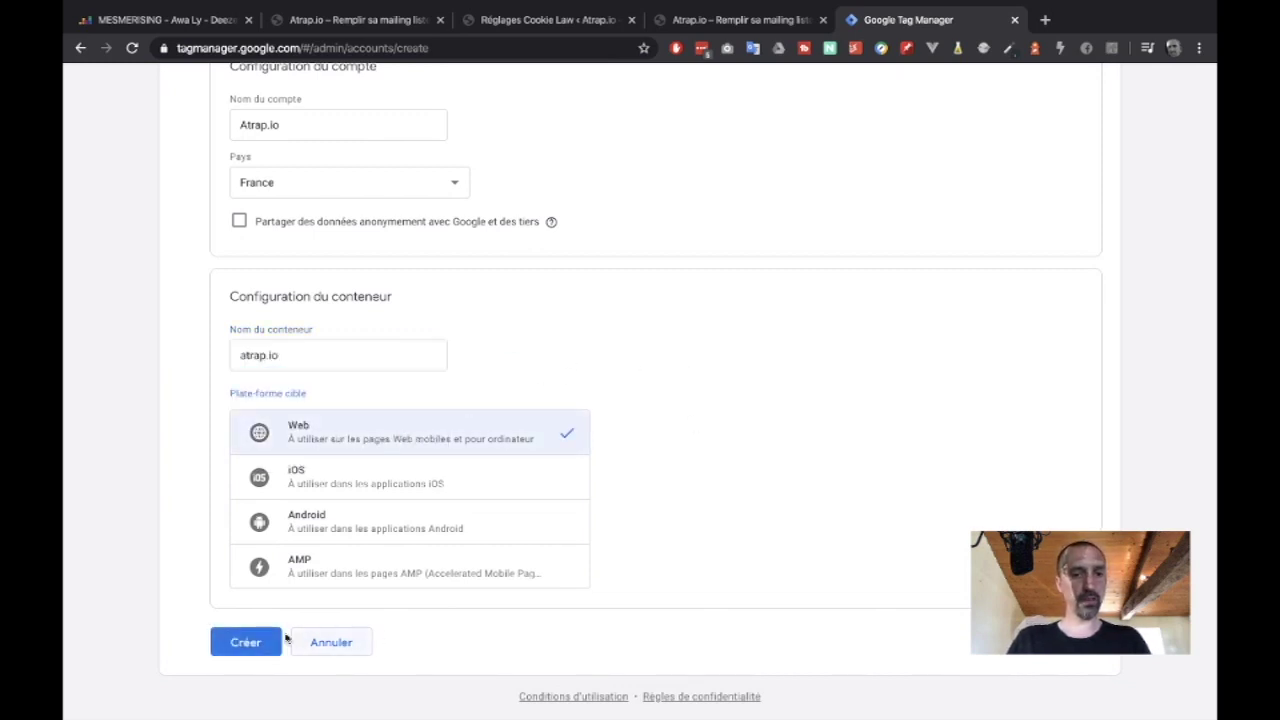
click(255, 645)
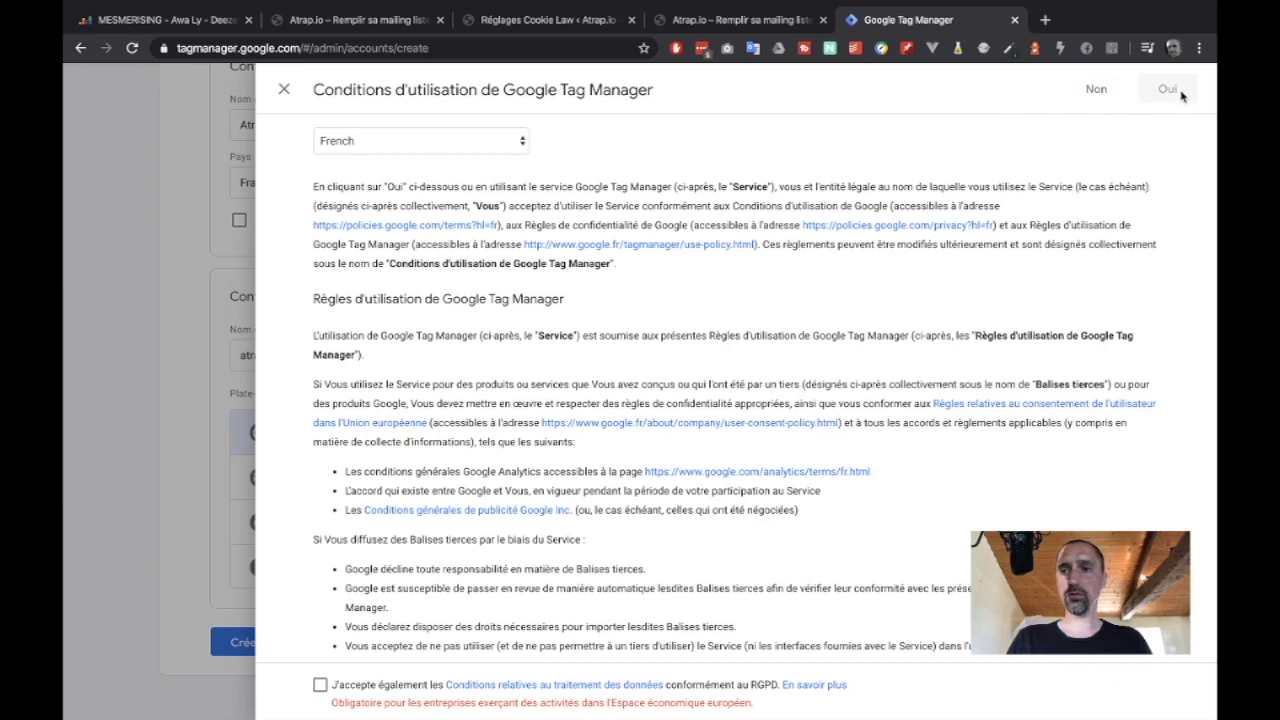
- Review the Google Tag Manager terms of use and accept them together with the GDPR data processing terms
scroll(1046, 461, down, 5)
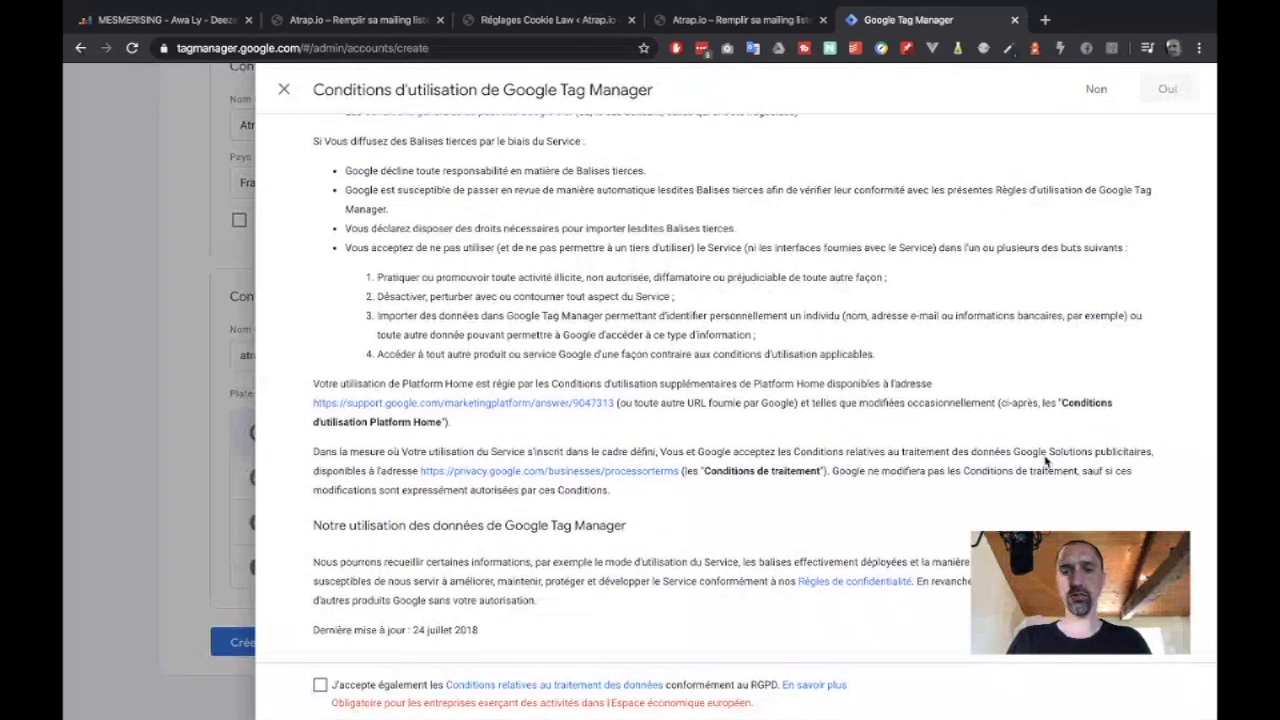
click(320, 685)
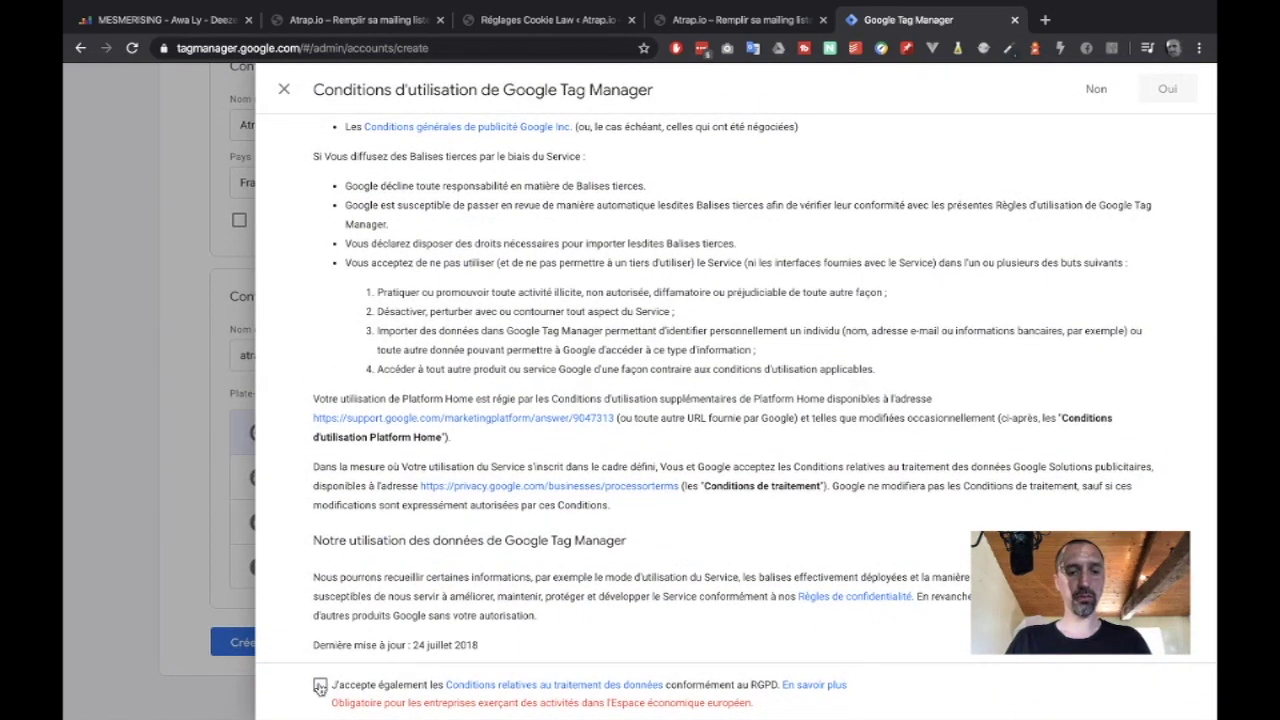
click(1168, 89)
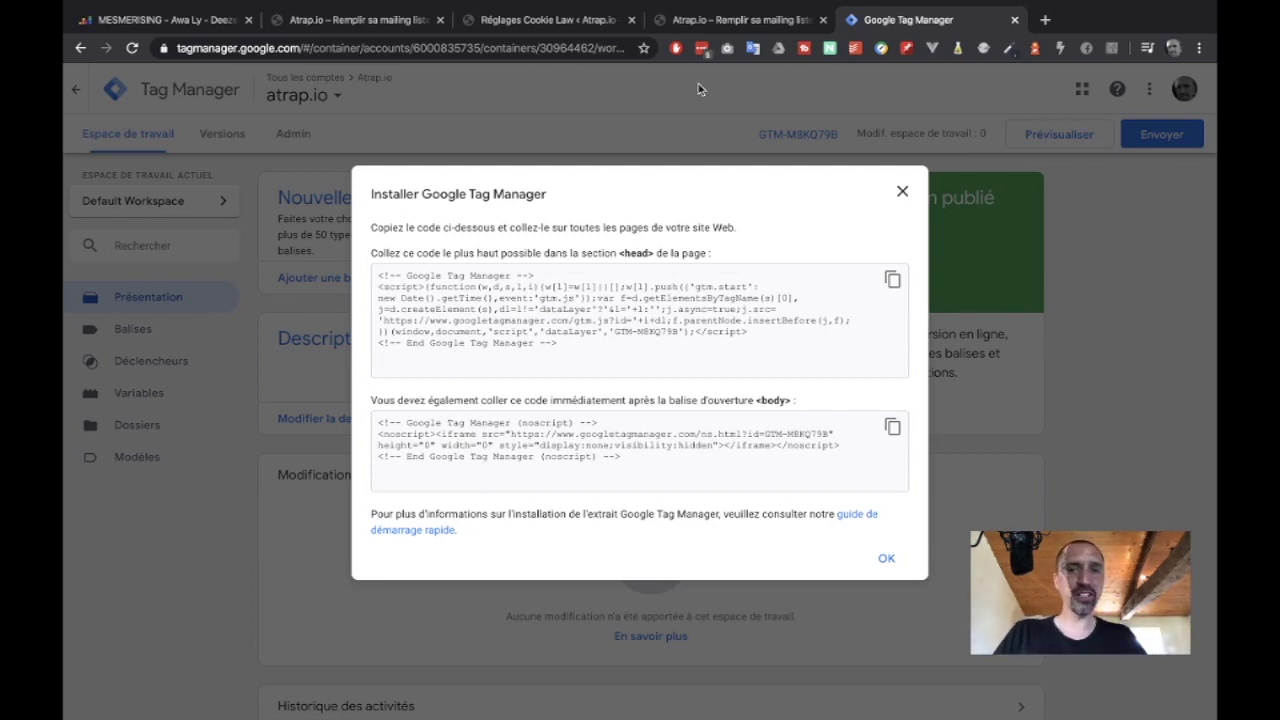
- Return to the Atrap.io WordPress admin and open the Site Kit settings
click(711, 24)
click(505, 24)
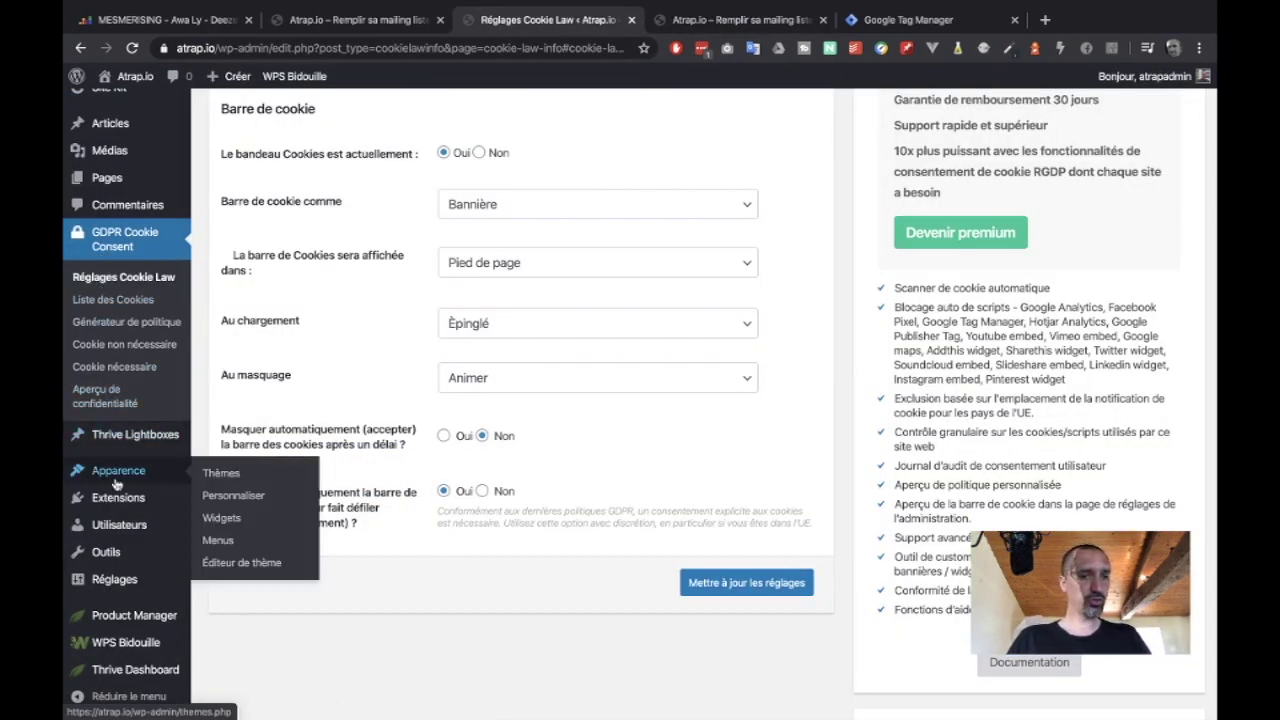
mouse_move(113, 570)
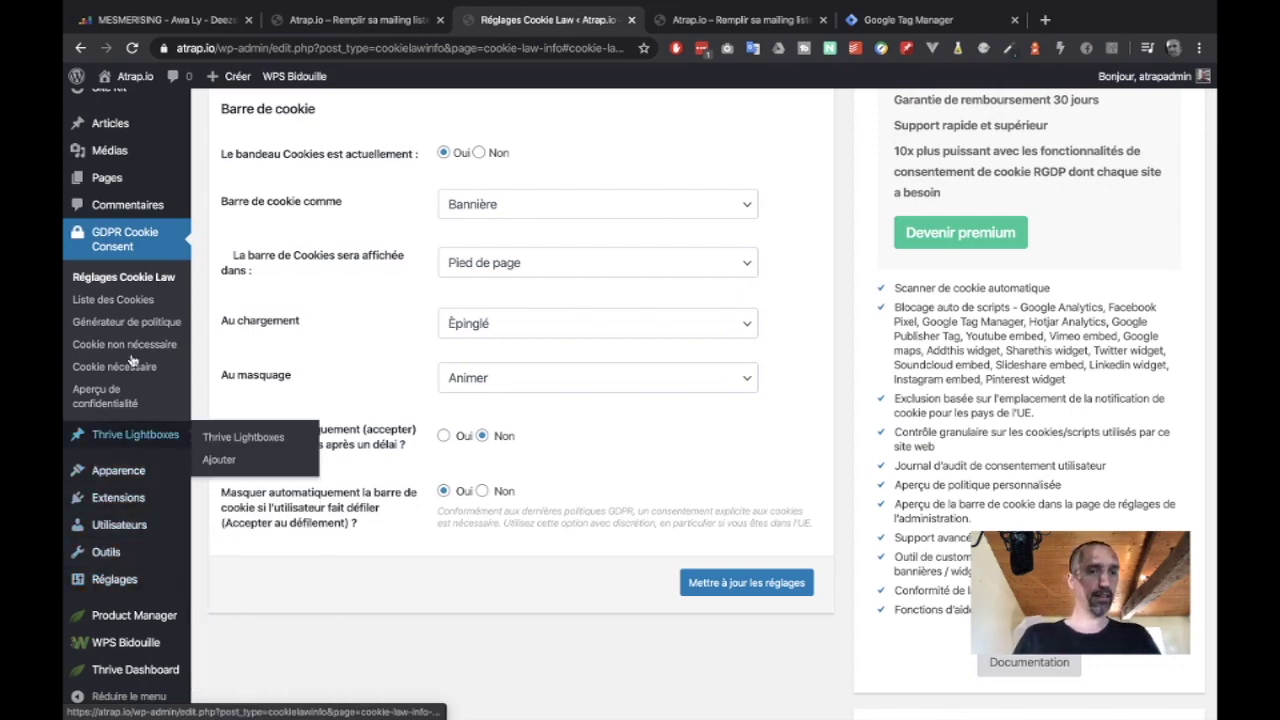
scroll(118, 430, up, 2)
mouse_move(115, 142)
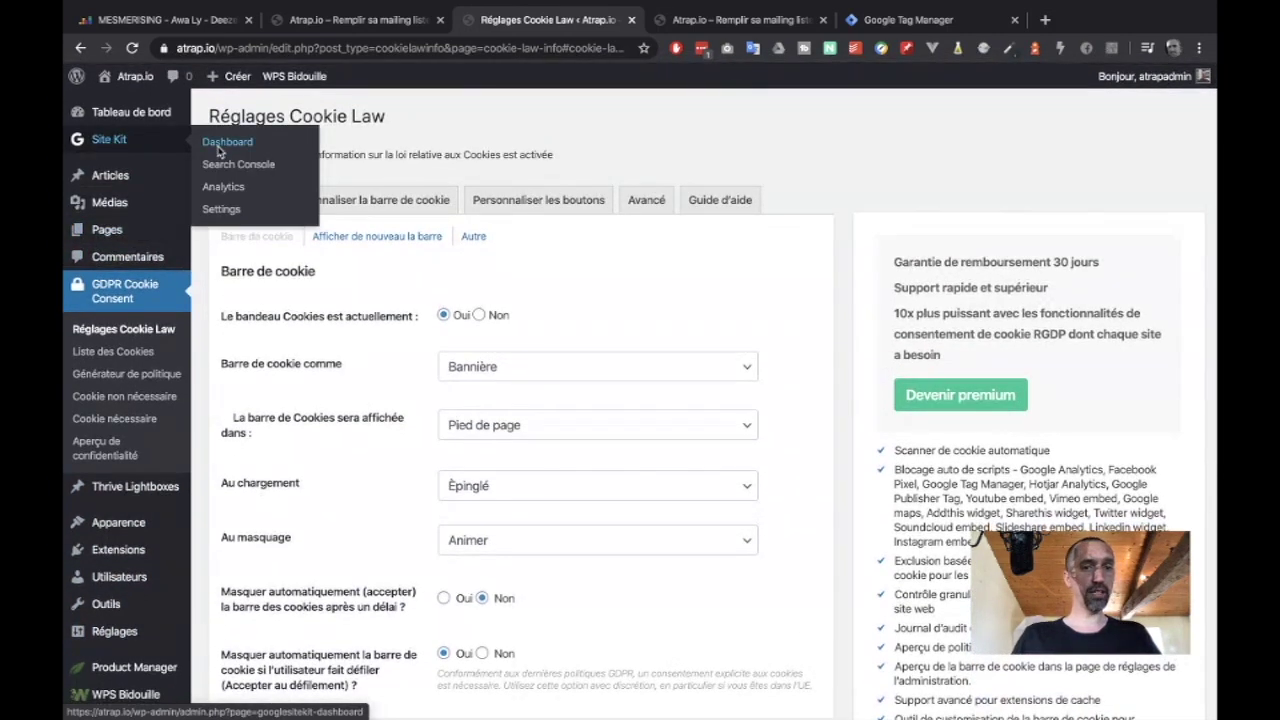
click(221, 211)
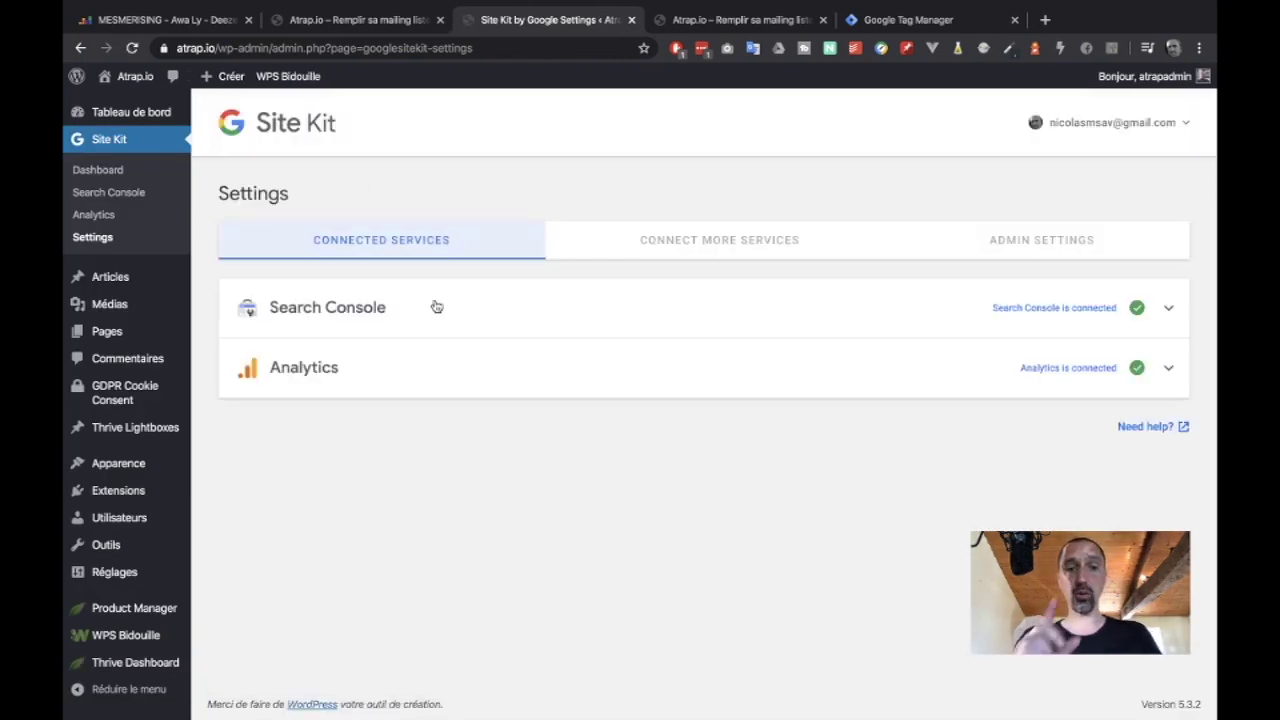
- Start the Tag Manager setup among Site Kit's additional services and authorize Site Kit with the existing Google account
click(670, 246)
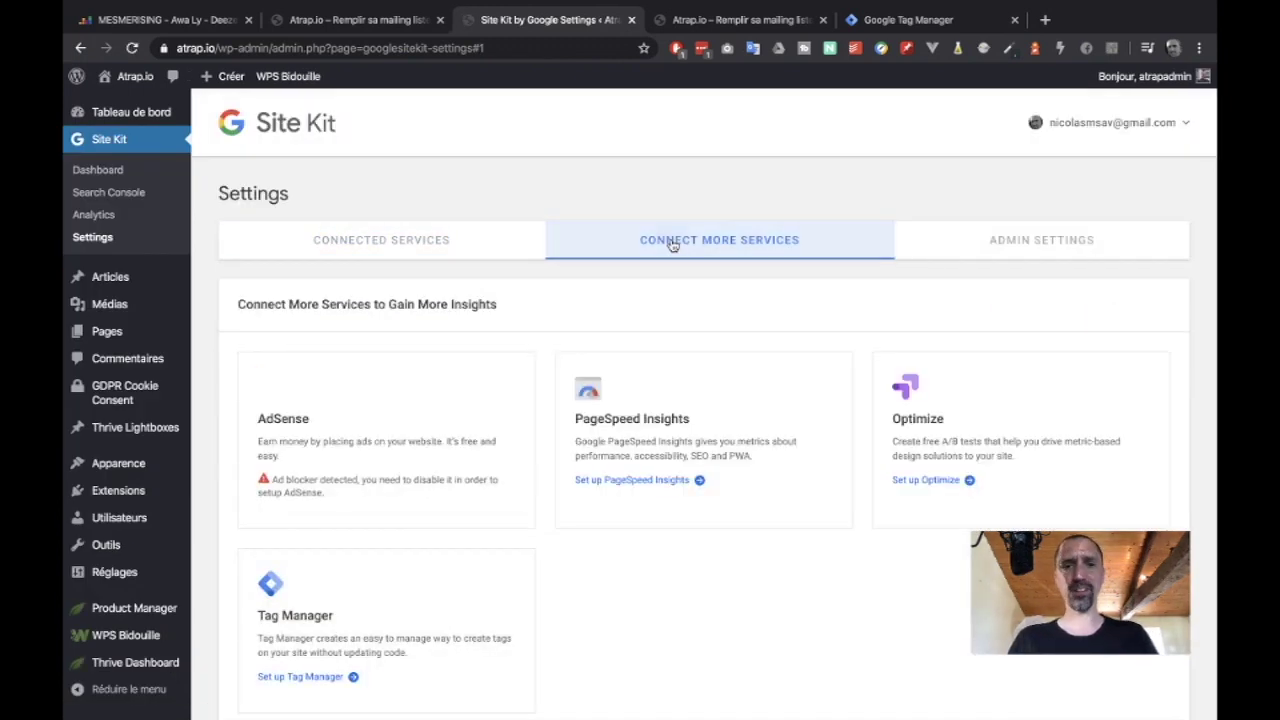
scroll(650, 585, down, 2)
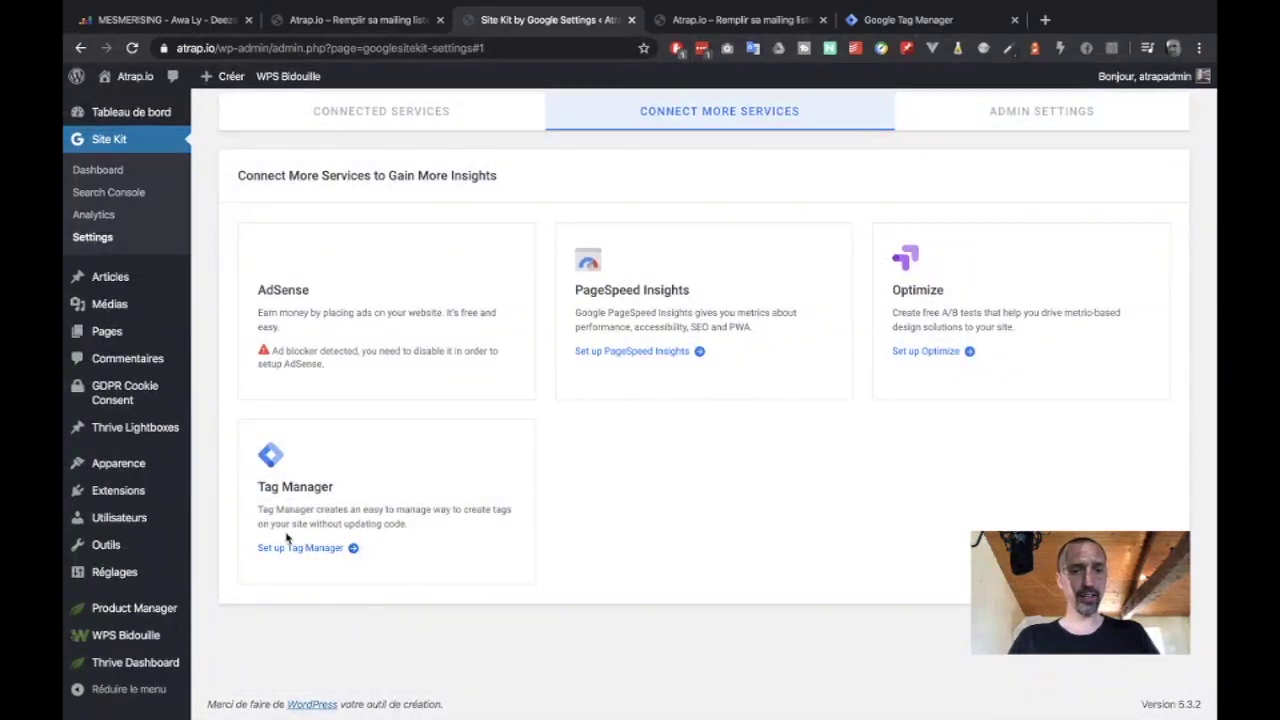
click(298, 548)
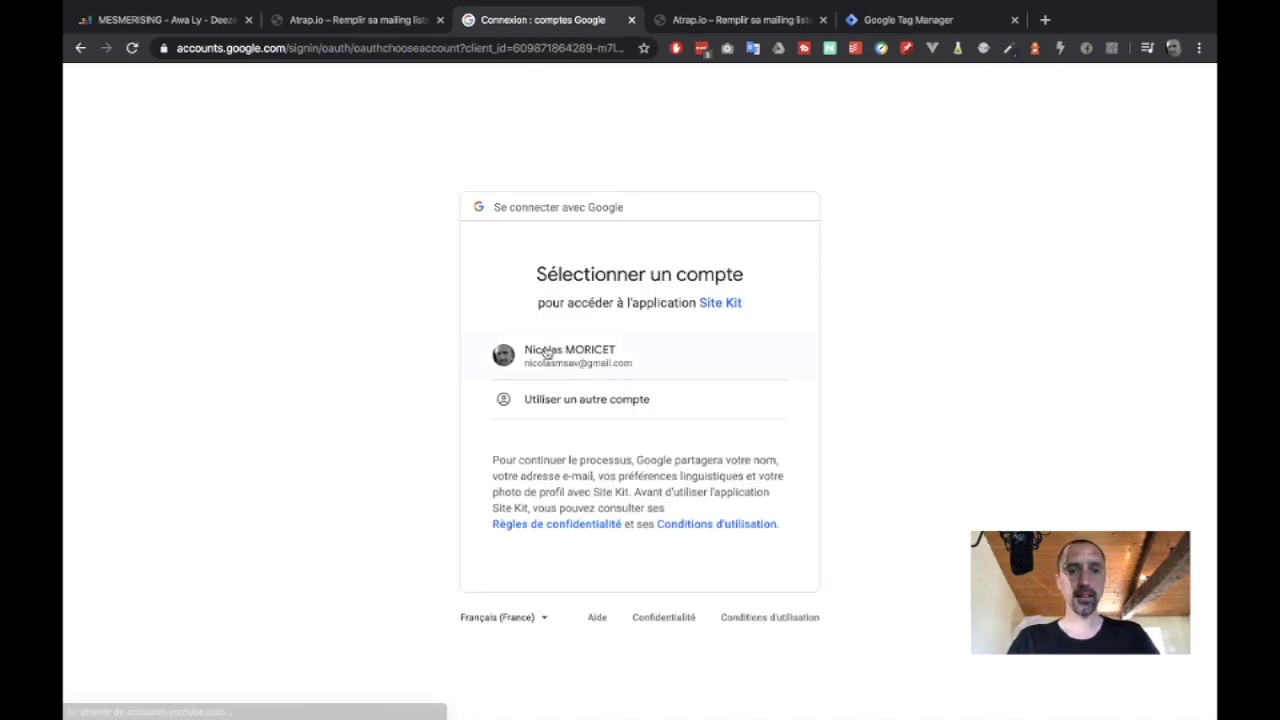
click(551, 352)
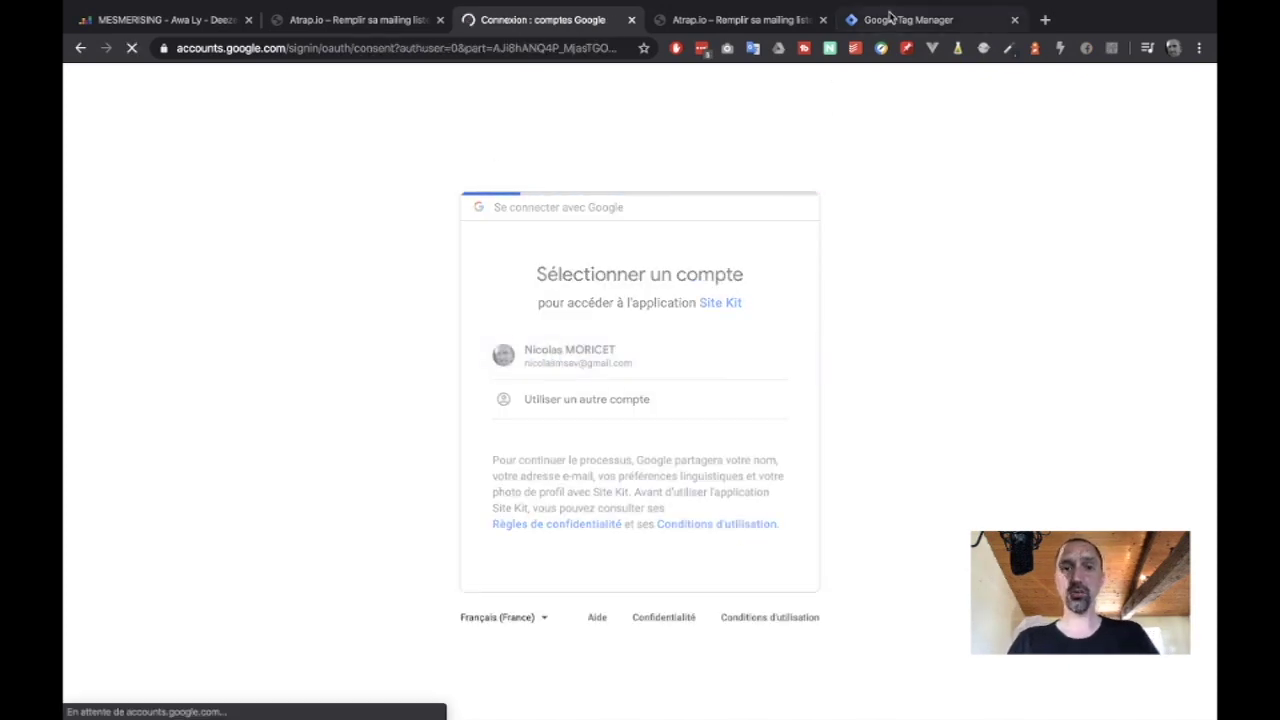
scroll(743, 602, down, 5)
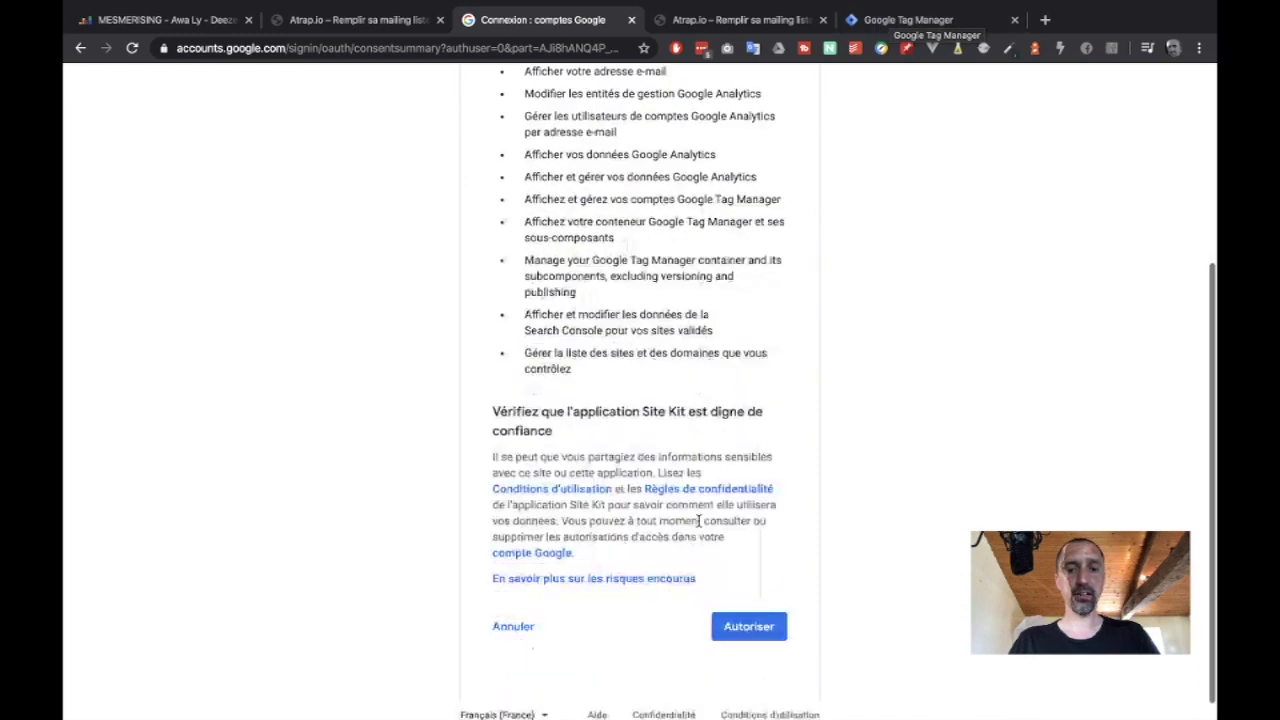
click(748, 656)
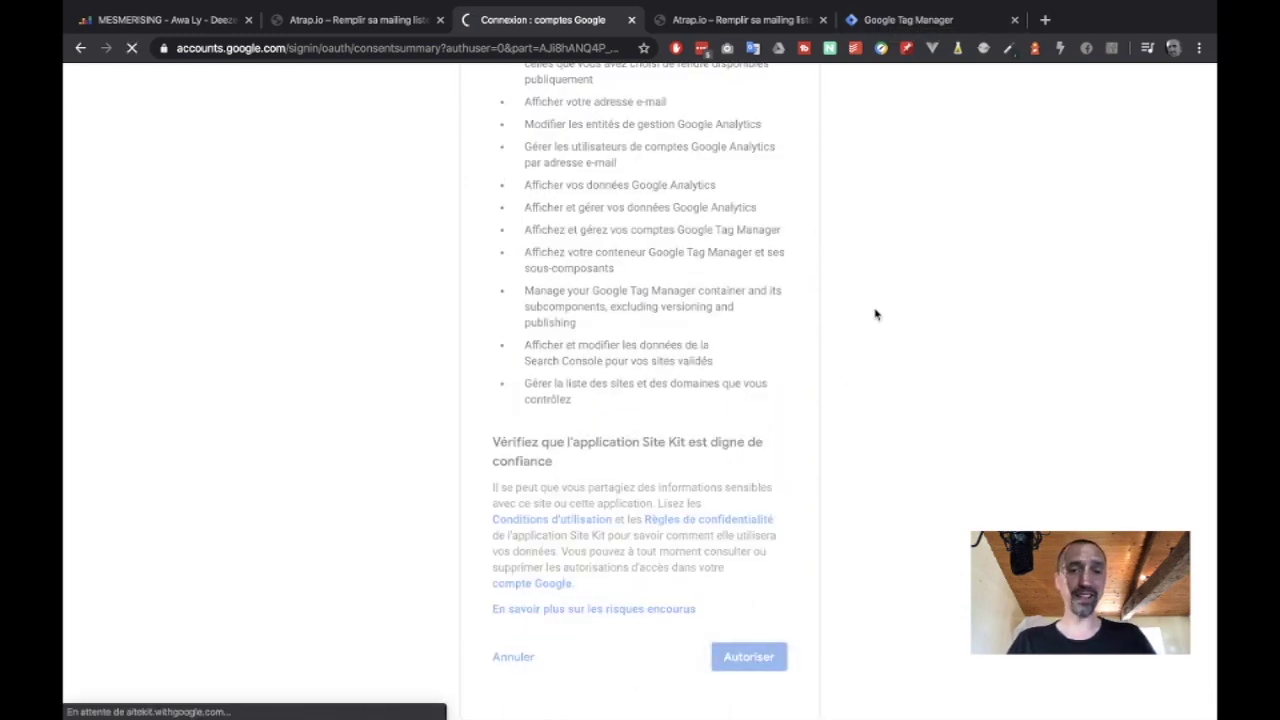
- Dismiss the installation code dialog in Google Tag Manager and go back to the Site Kit connection page
click(872, 22)
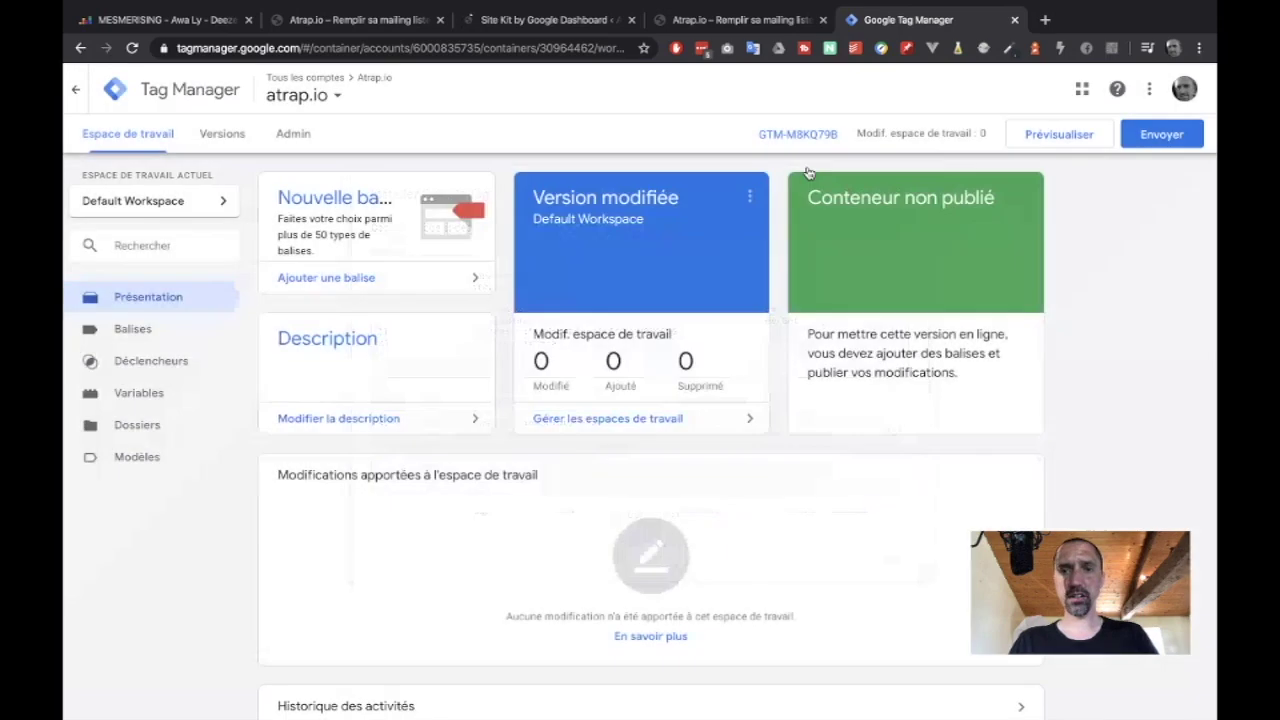
click(904, 192)
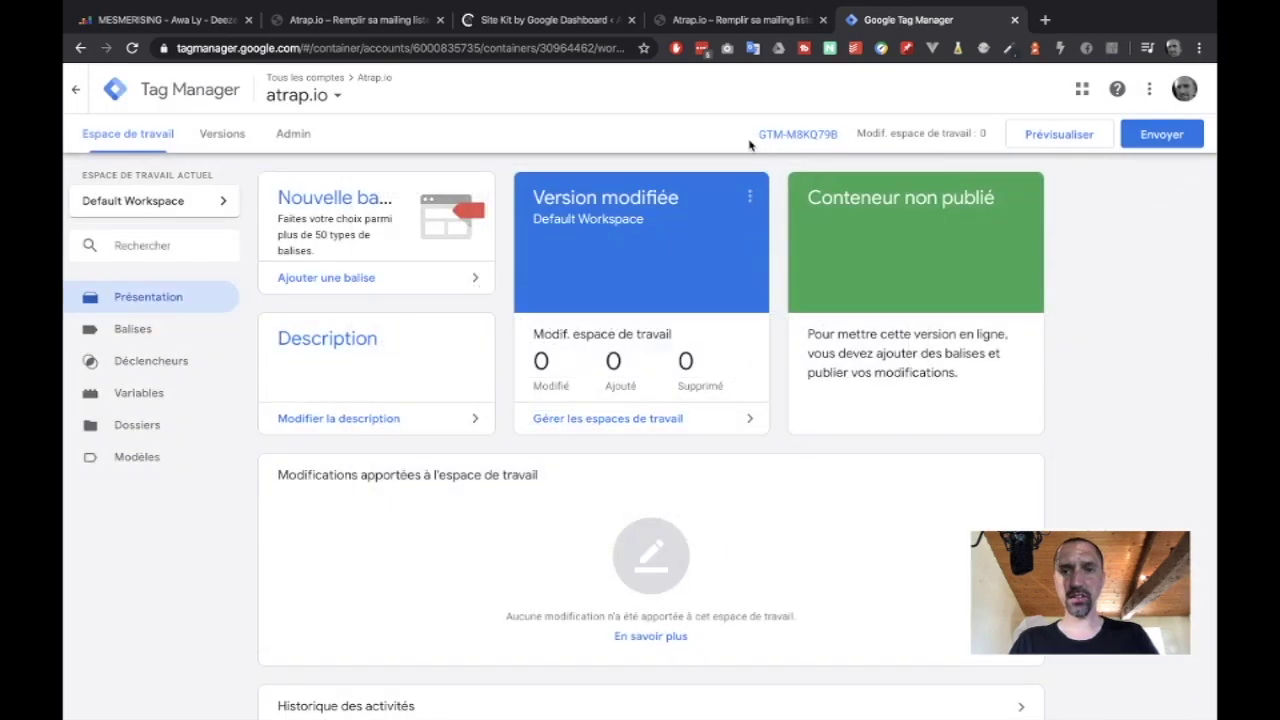
click(547, 19)
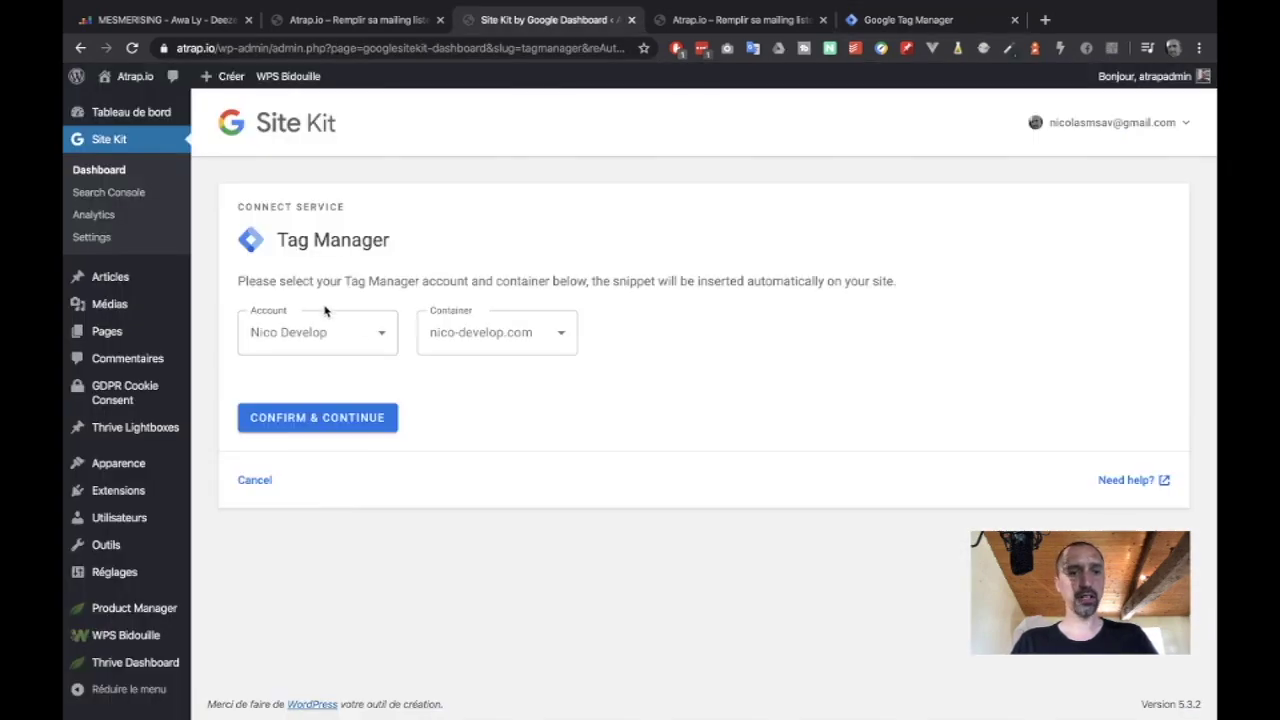
- Connect Tag Manager to the site using the Atrap.io account and its atrap.io container, and confirm the setup
click(356, 335)
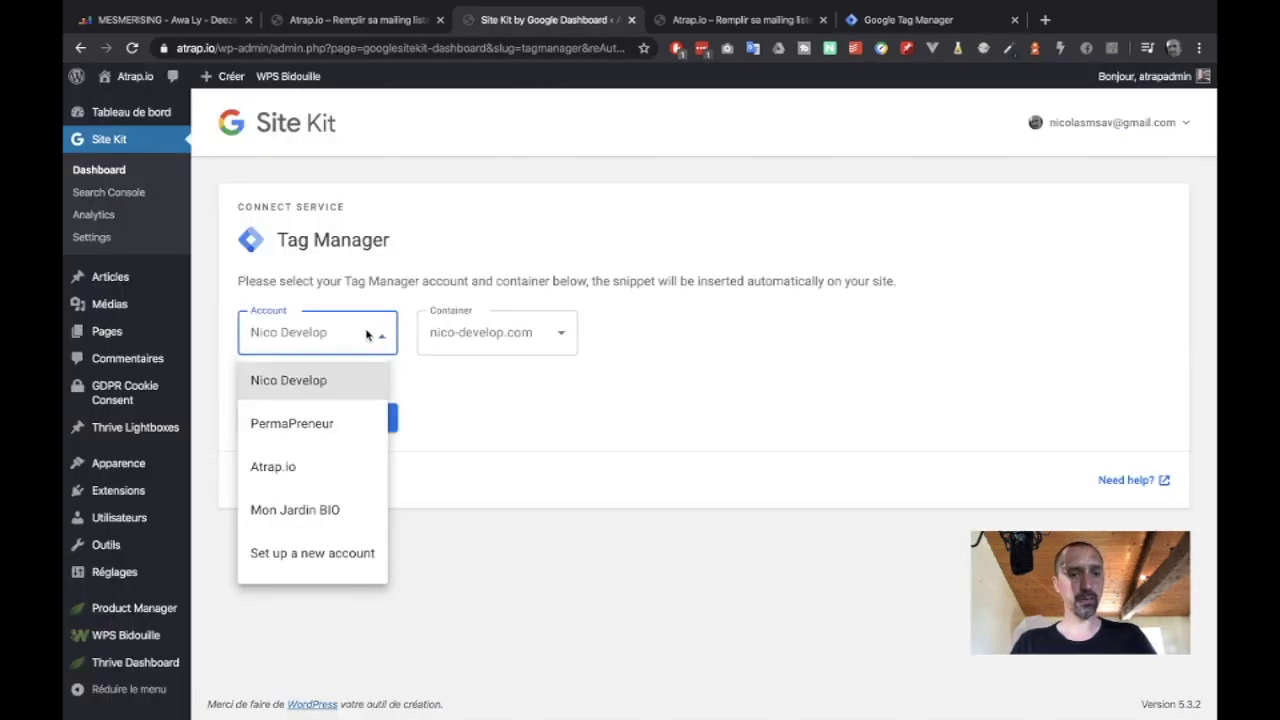
click(307, 462)
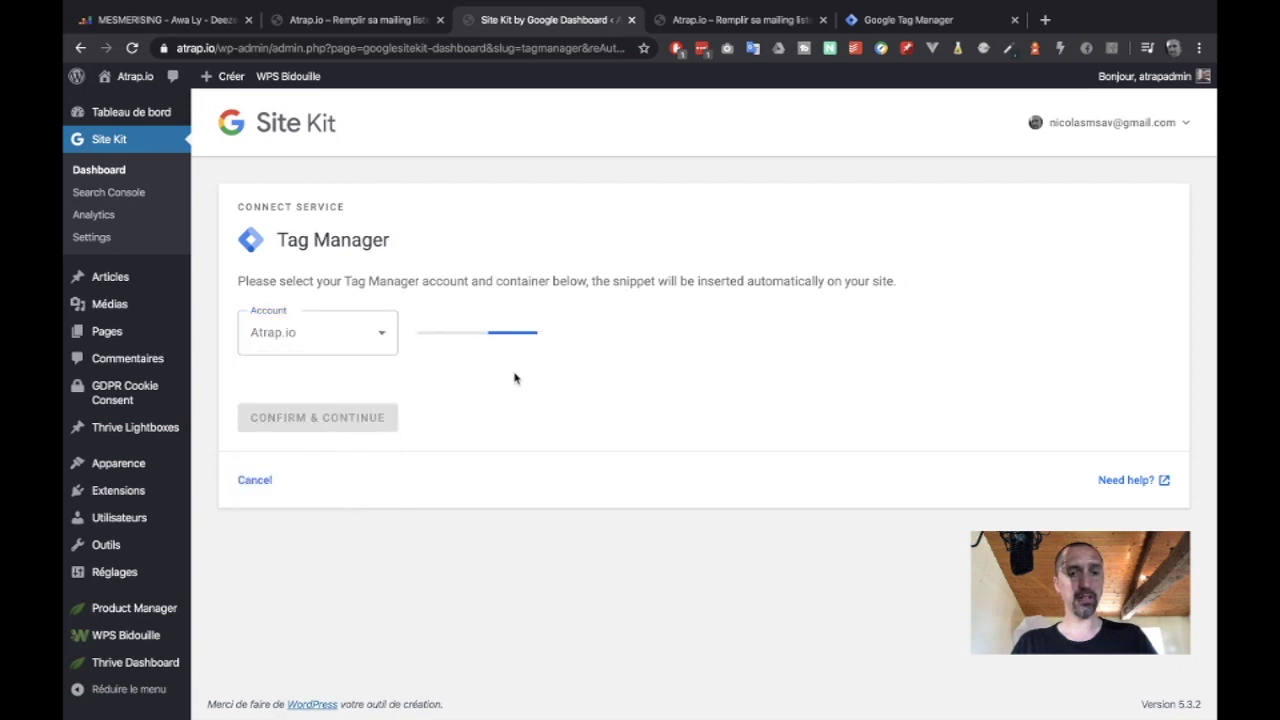
click(505, 340)
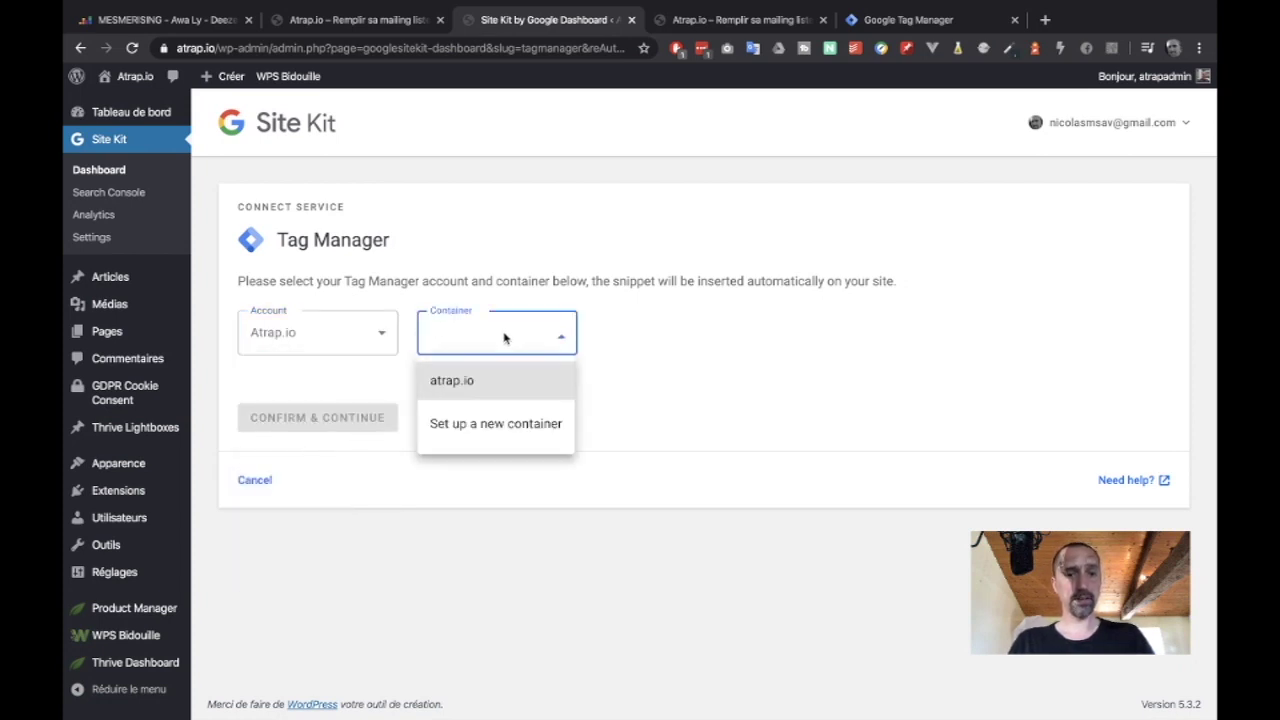
click(467, 381)
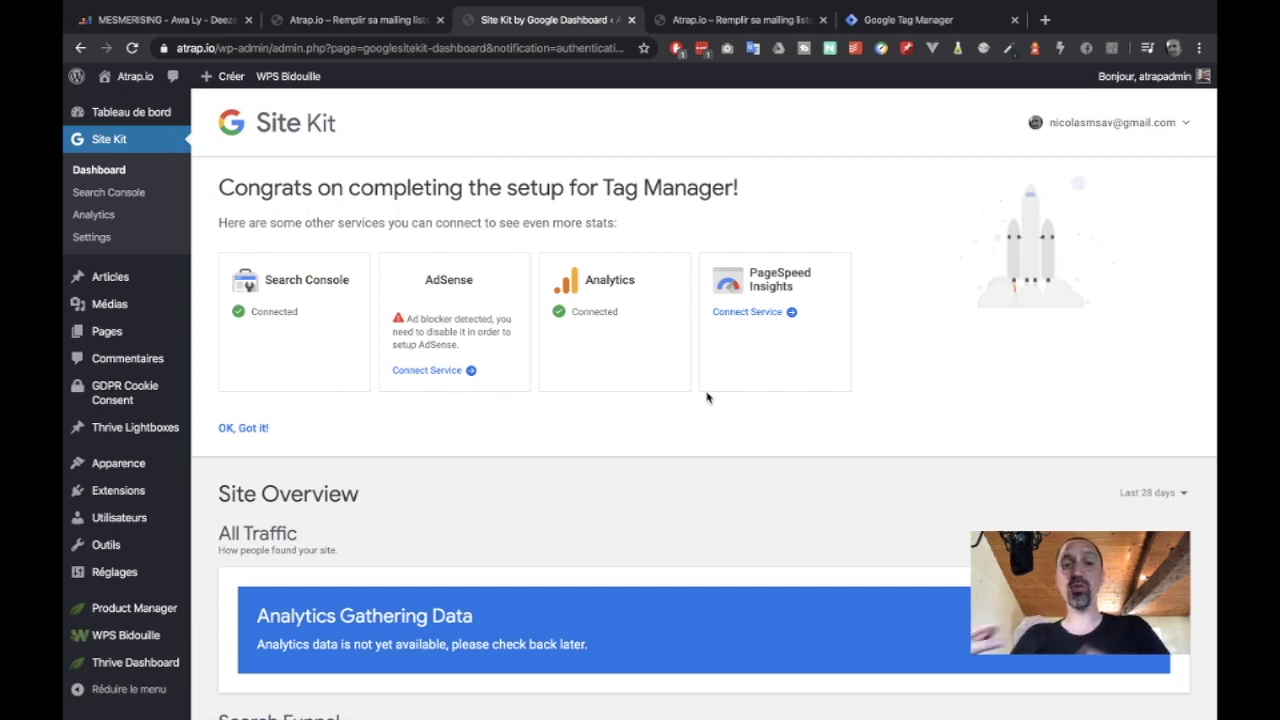
- Check the atrap.io workspace in Google Tag Manager, return to the Site Kit dashboard and dismiss the Tag Manager setup notice
click(881, 19)
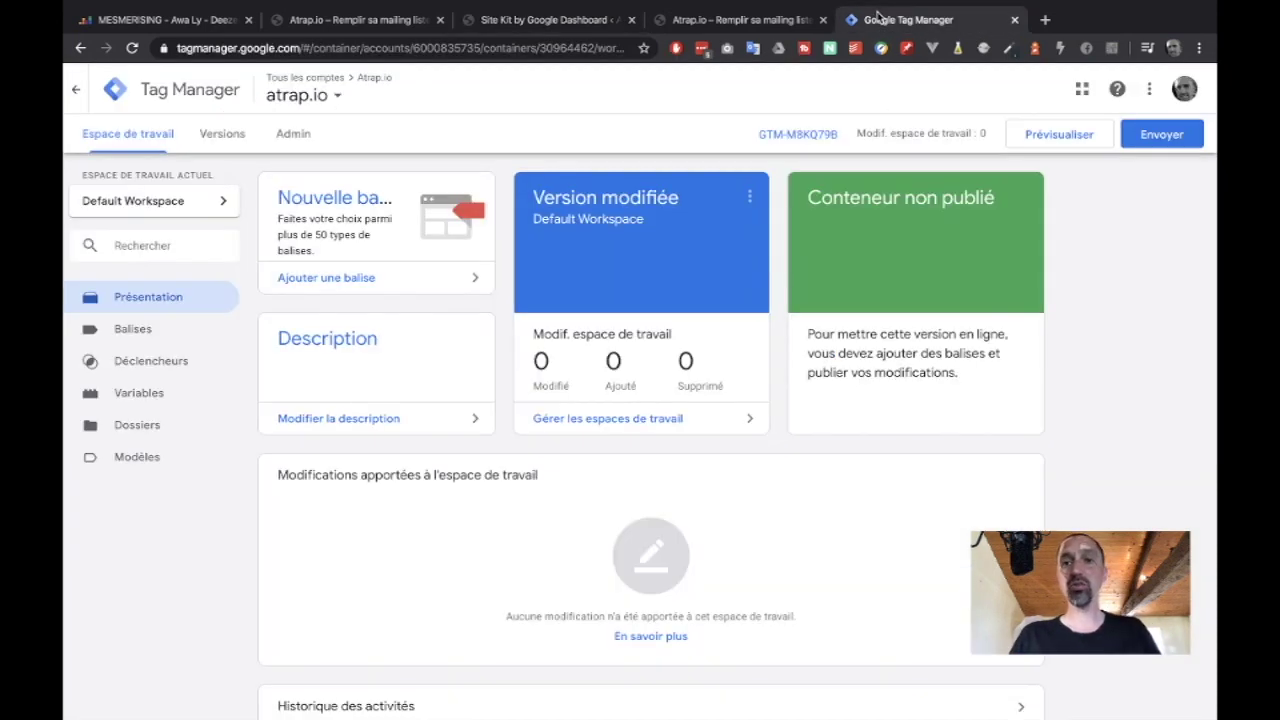
click(574, 24)
scroll(457, 400, down, 4)
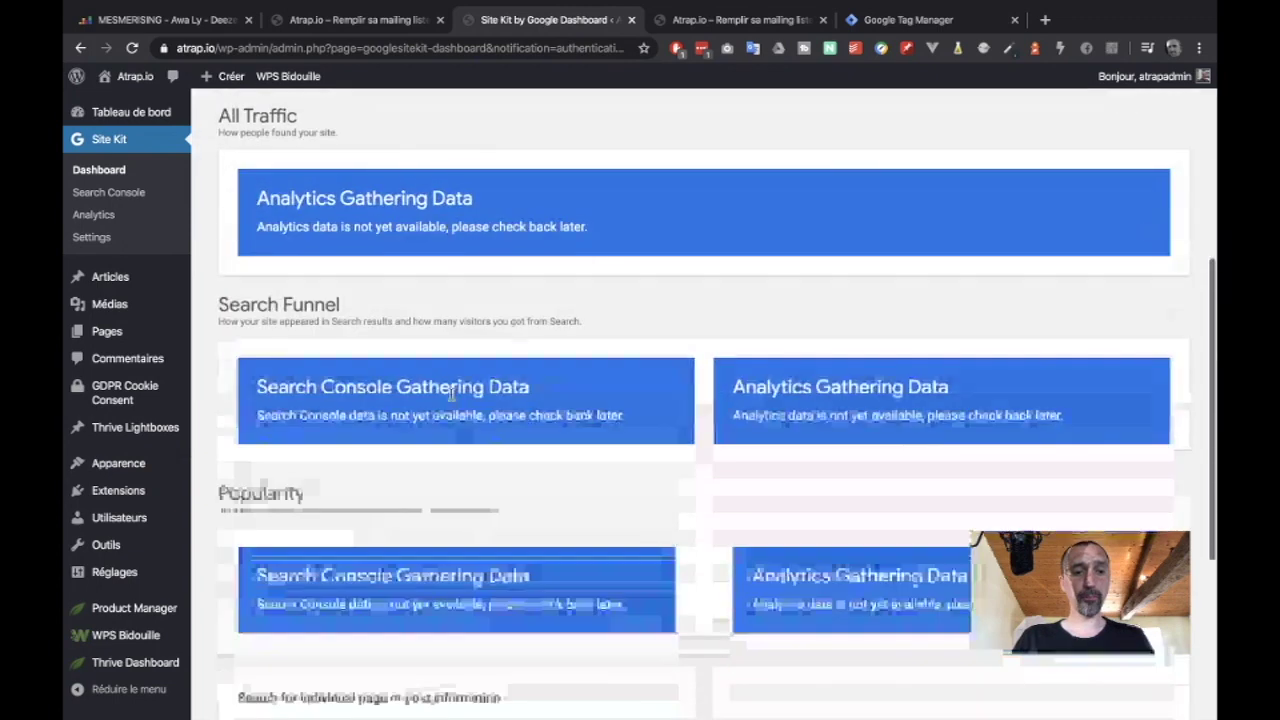
scroll(457, 400, up, 4)
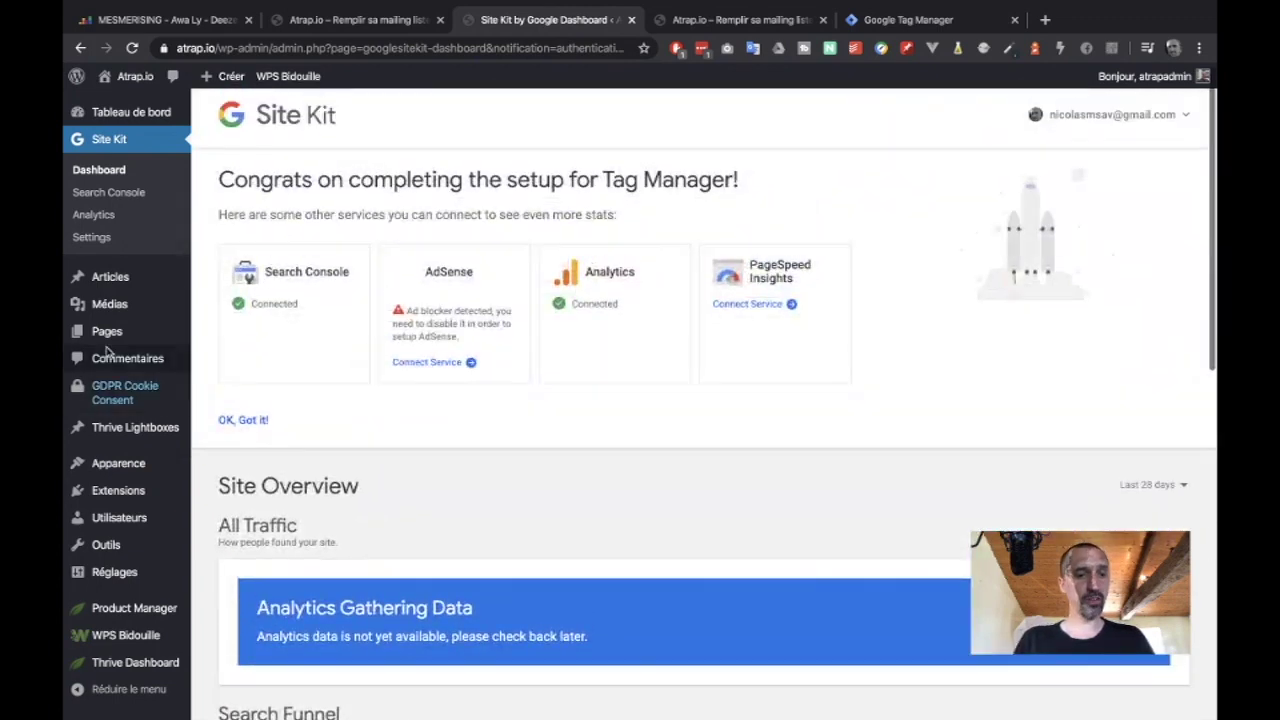
click(238, 420)
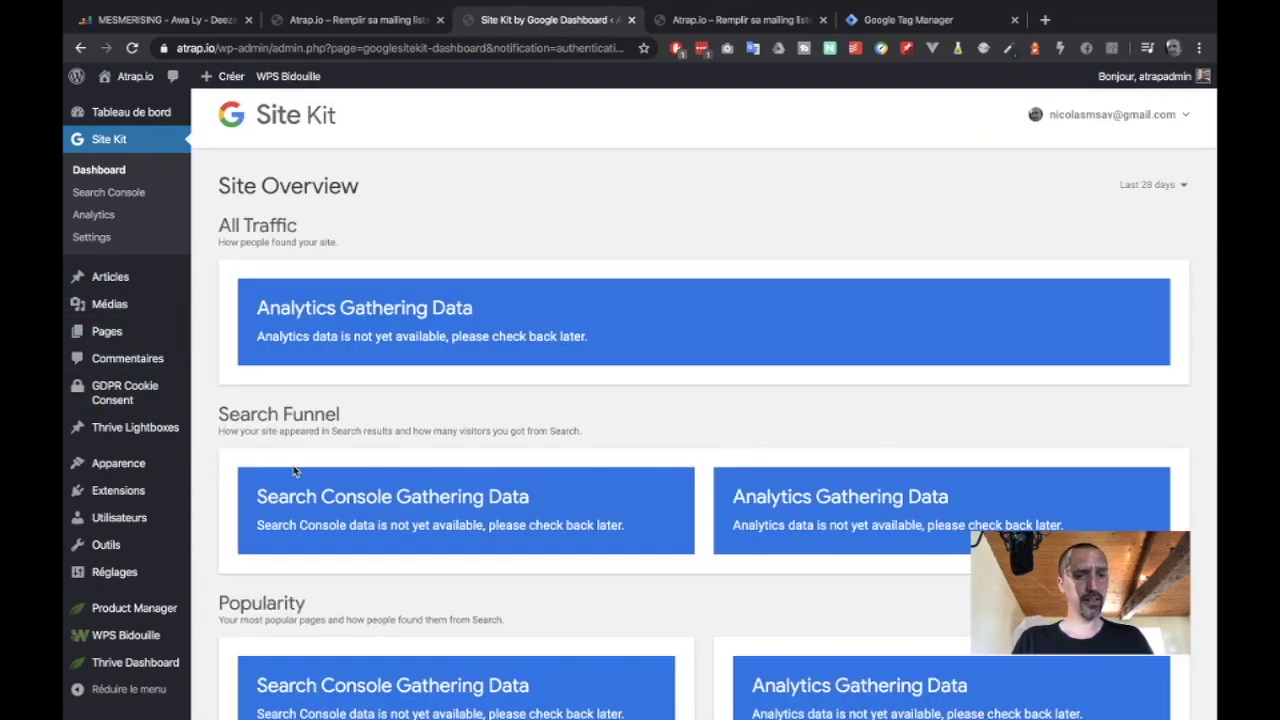
- Show the Tag Manager connection details in Site Kit's settings and compare the container ID with the one in Google Tag Manager
click(91, 237)
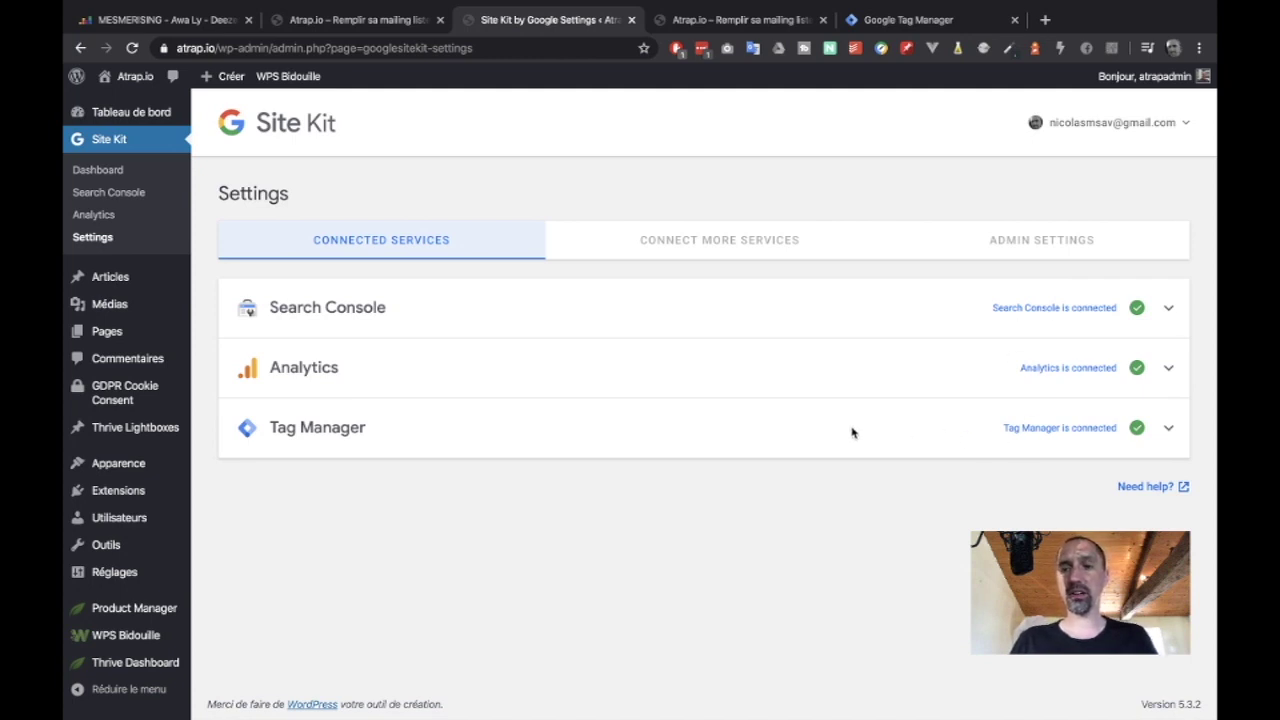
click(1168, 430)
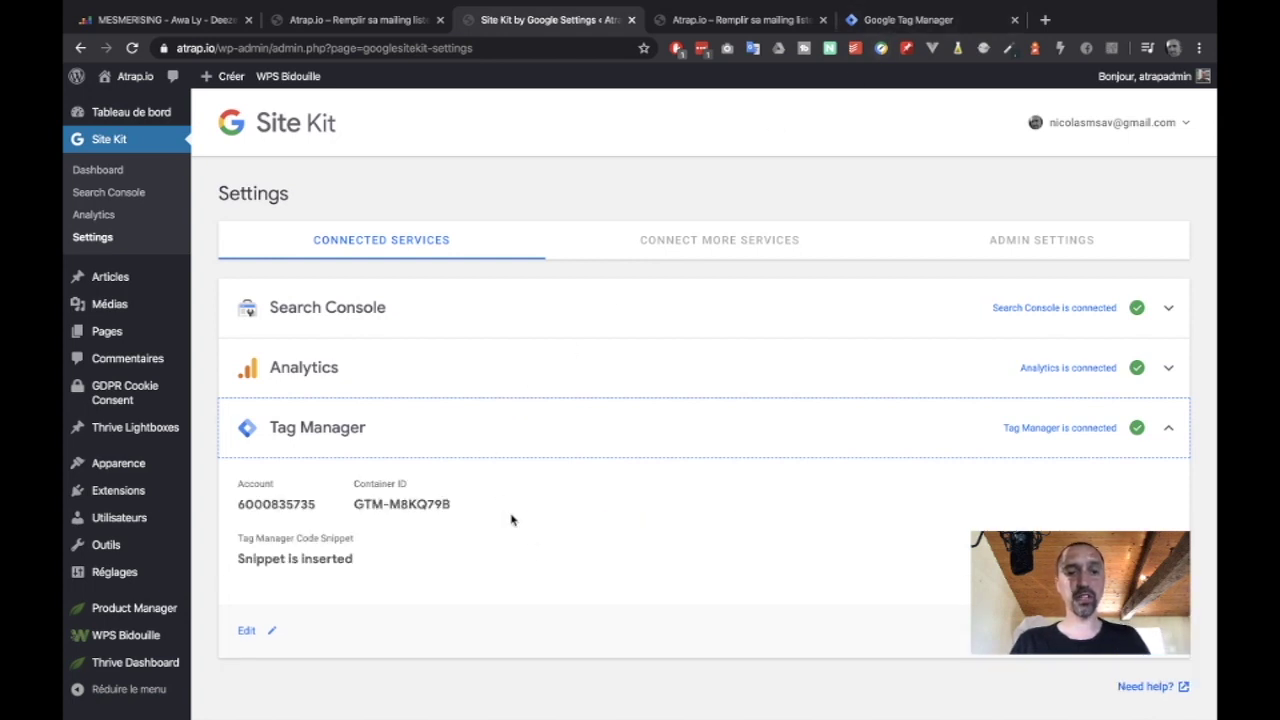
drag(451, 504, 390, 504)
click(850, 14)
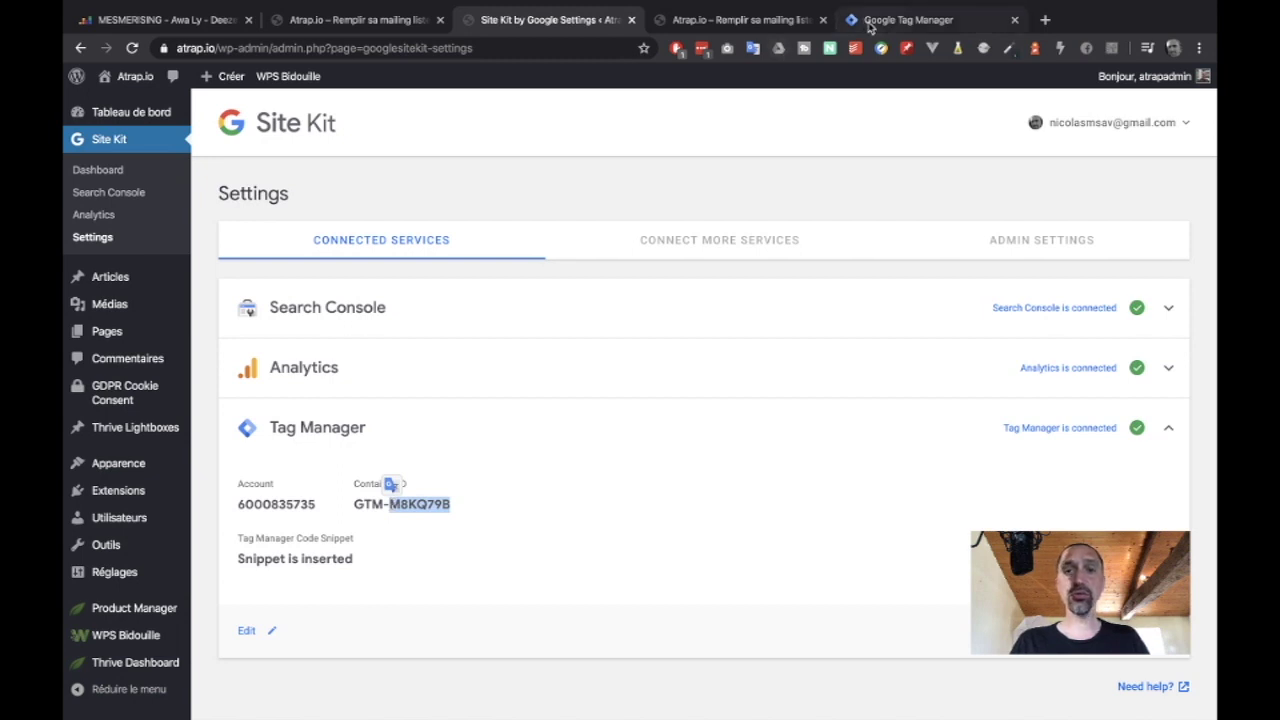